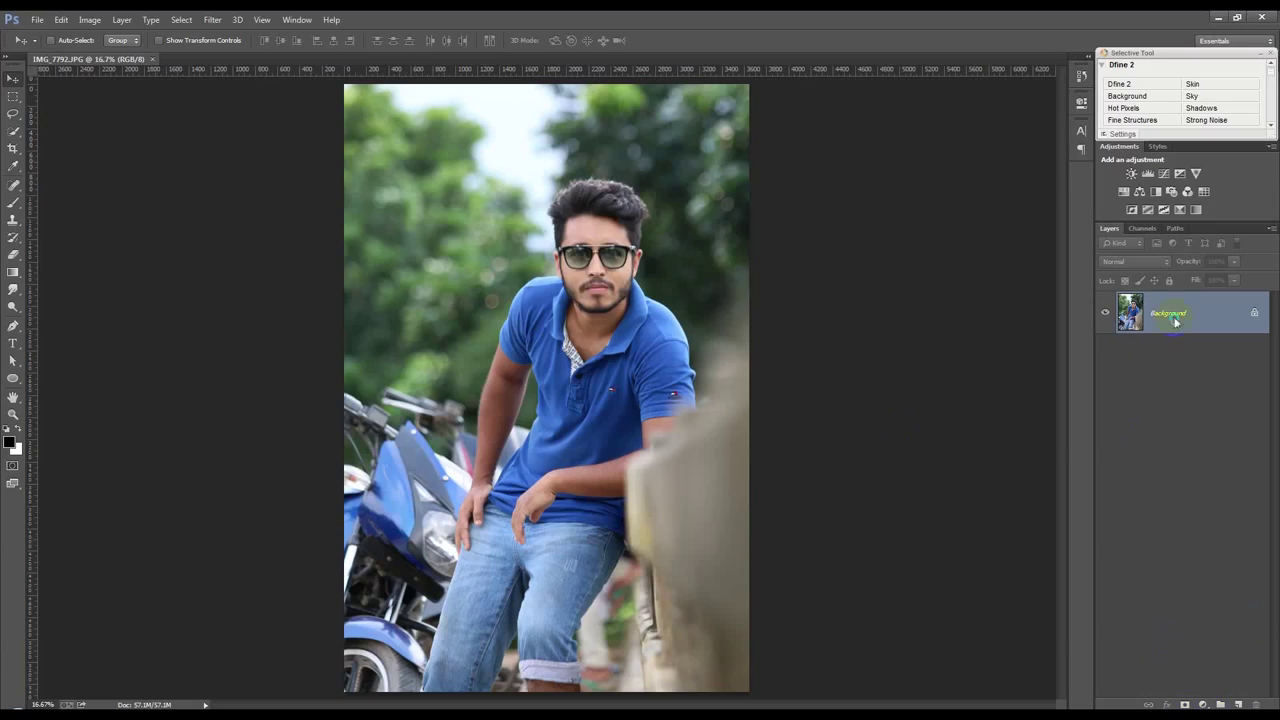
Duplicate the Background layer as 'Background copy' from its right-click menu.
{"action": "right_click", "coordinate": [1175, 321]}
{"action": "left_click", "coordinate": [1180, 343]}
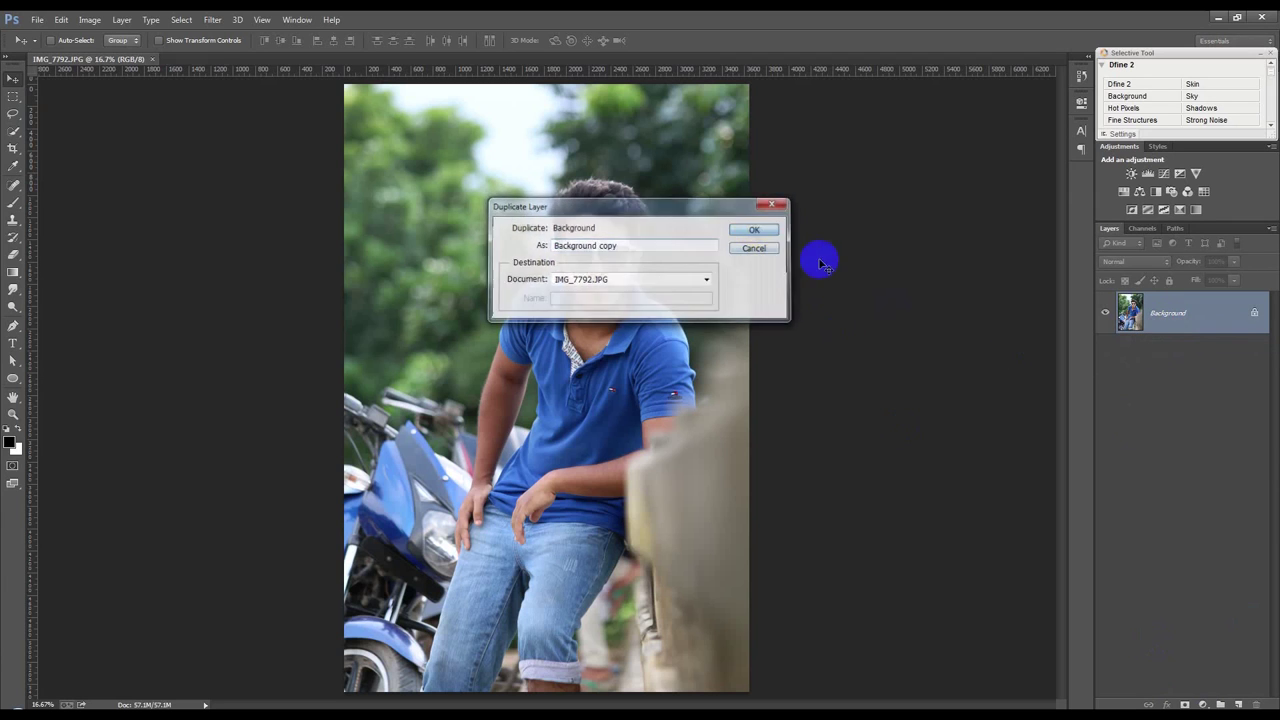
Confirm the Background copy layer and zoom in on the left hand.
{"action": "left_click", "coordinate": [13, 325]}
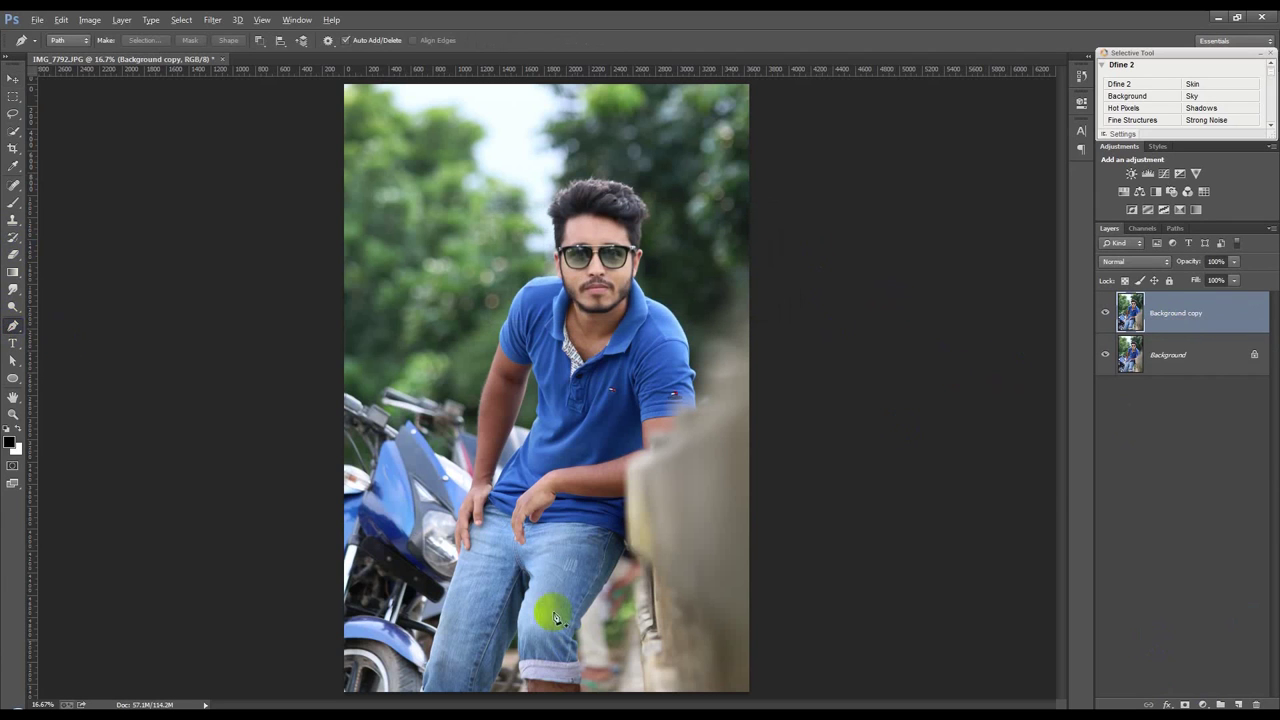
{"action": "scroll", "coordinate": [555, 618], "scroll_direction": "up", "scroll_amount": 2}
{"action": "scroll", "coordinate": [486, 558], "scroll_direction": "up", "scroll_amount": 3}
{"action": "scroll", "coordinate": [486, 562], "scroll_direction": "up", "scroll_amount": 2}
{"action": "scroll", "coordinate": [548, 620], "scroll_direction": "up", "scroll_amount": 2}
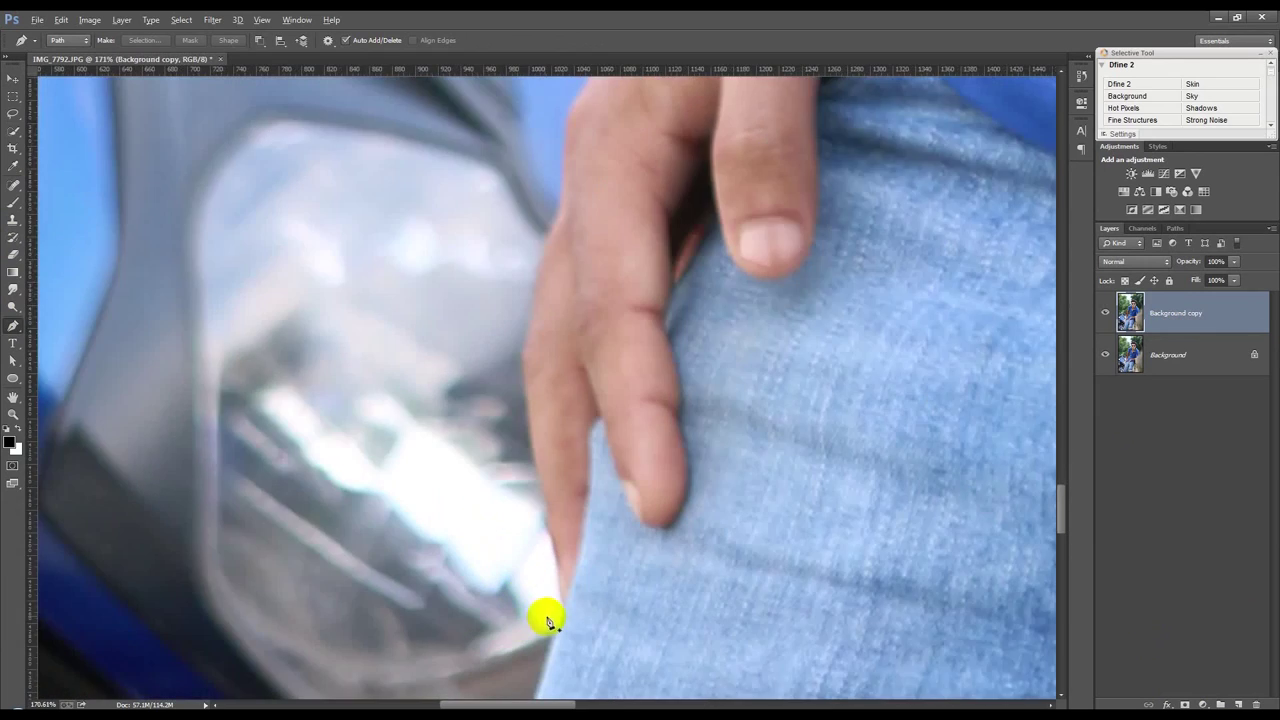
{"action": "scroll", "coordinate": [548, 620], "scroll_direction": "up", "scroll_amount": 1}
Start a pen path at the fingertip and trace up the finger edge, undoing one stray anchor.
{"action": "left_click", "coordinate": [571, 606]}
{"action": "left_click", "coordinate": [564, 582]}
{"action": "left_click", "coordinate": [563, 550]}
{"action": "left_click", "coordinate": [562, 517]}
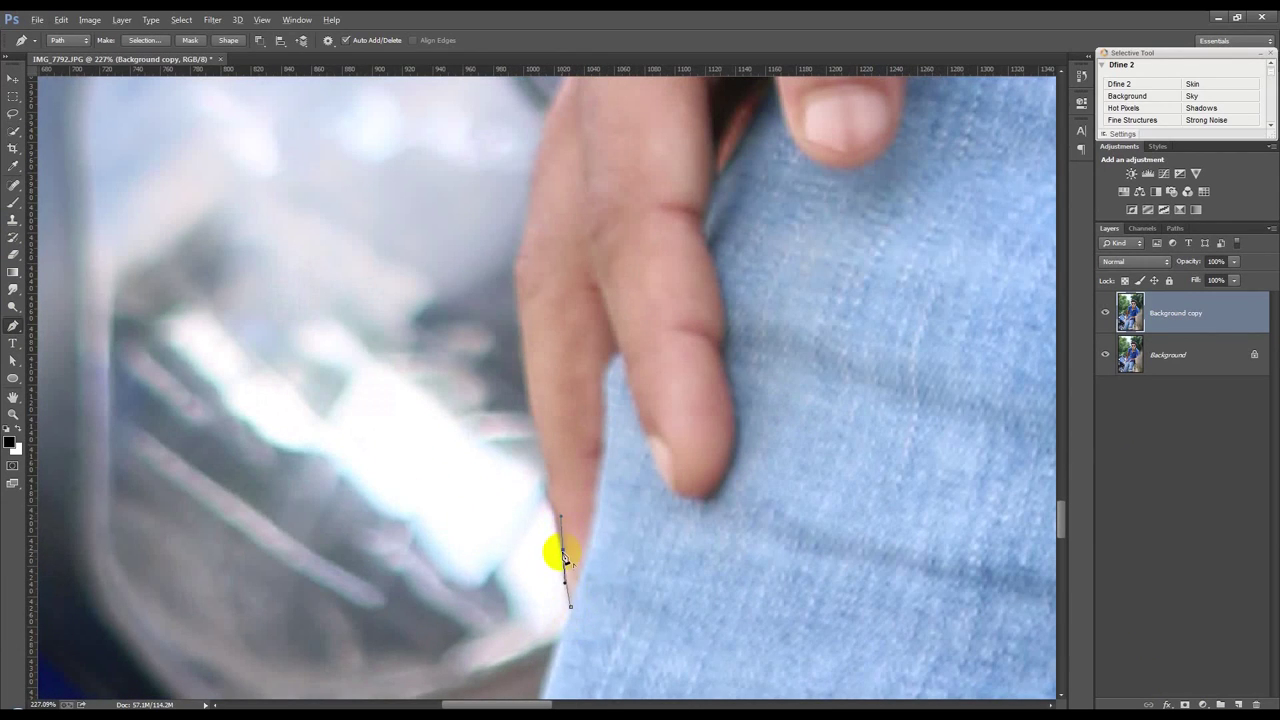
{"action": "key", "text": "ctrl+z"}
{"action": "left_click", "coordinate": [540, 433]}
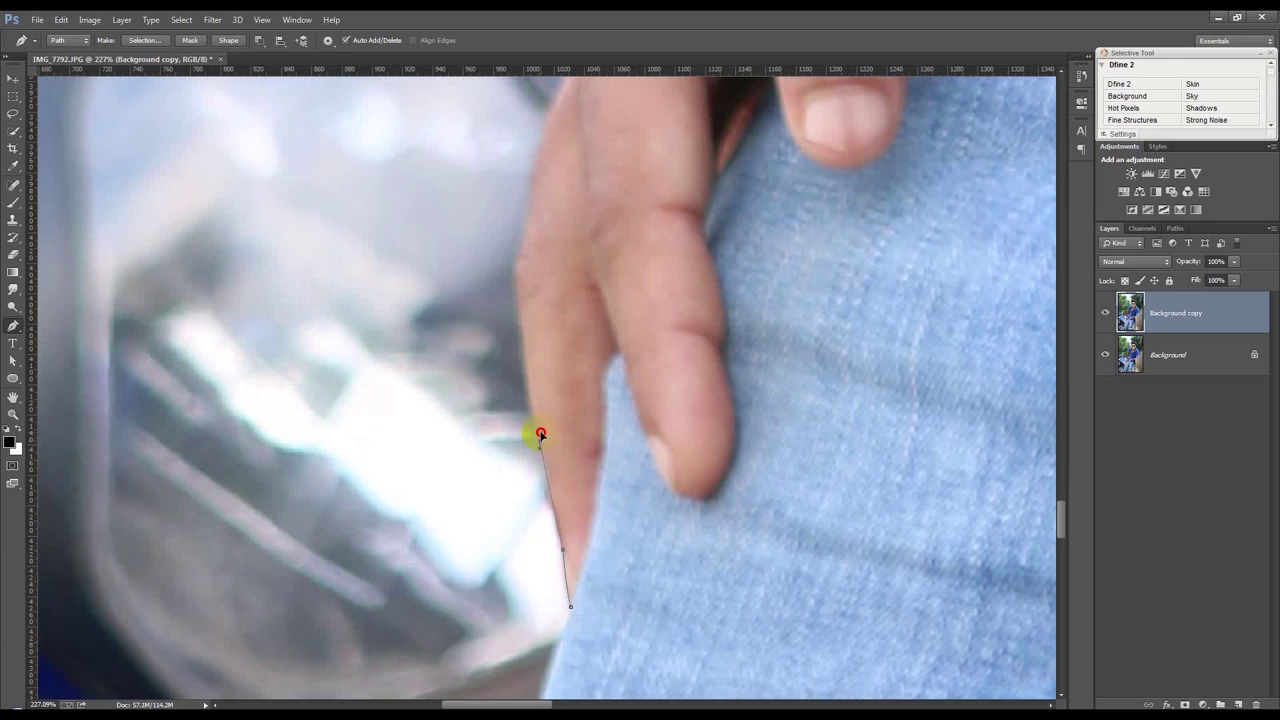
{"action": "left_click", "coordinate": [517, 252]}
{"action": "left_click", "coordinate": [523, 228]}
Continue the path up the hand, wrist and forearm edges with smooth anchors.
{"action": "left_click_drag", "start_coordinate": [558, 227], "coordinate": [466, 515]}
{"action": "left_click", "coordinate": [447, 425]}
{"action": "left_click", "coordinate": [473, 340]}
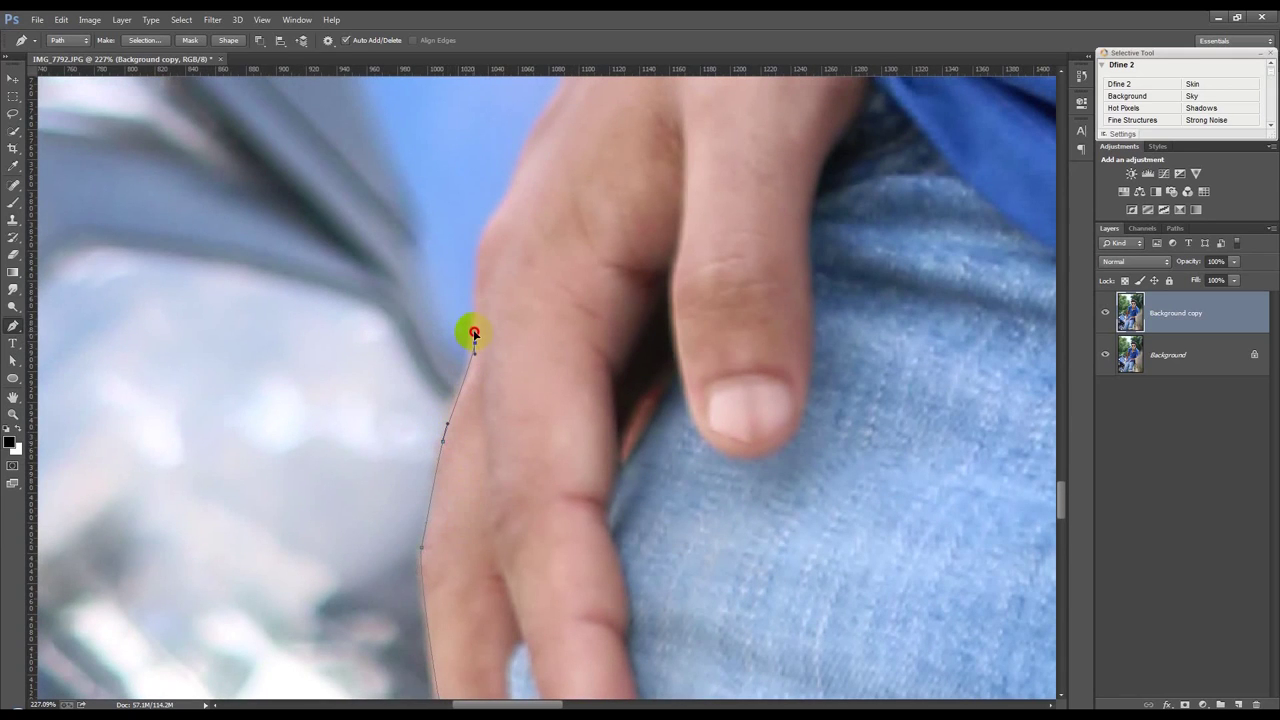
{"action": "left_click_drag", "start_coordinate": [480, 245], "coordinate": [487, 224]}
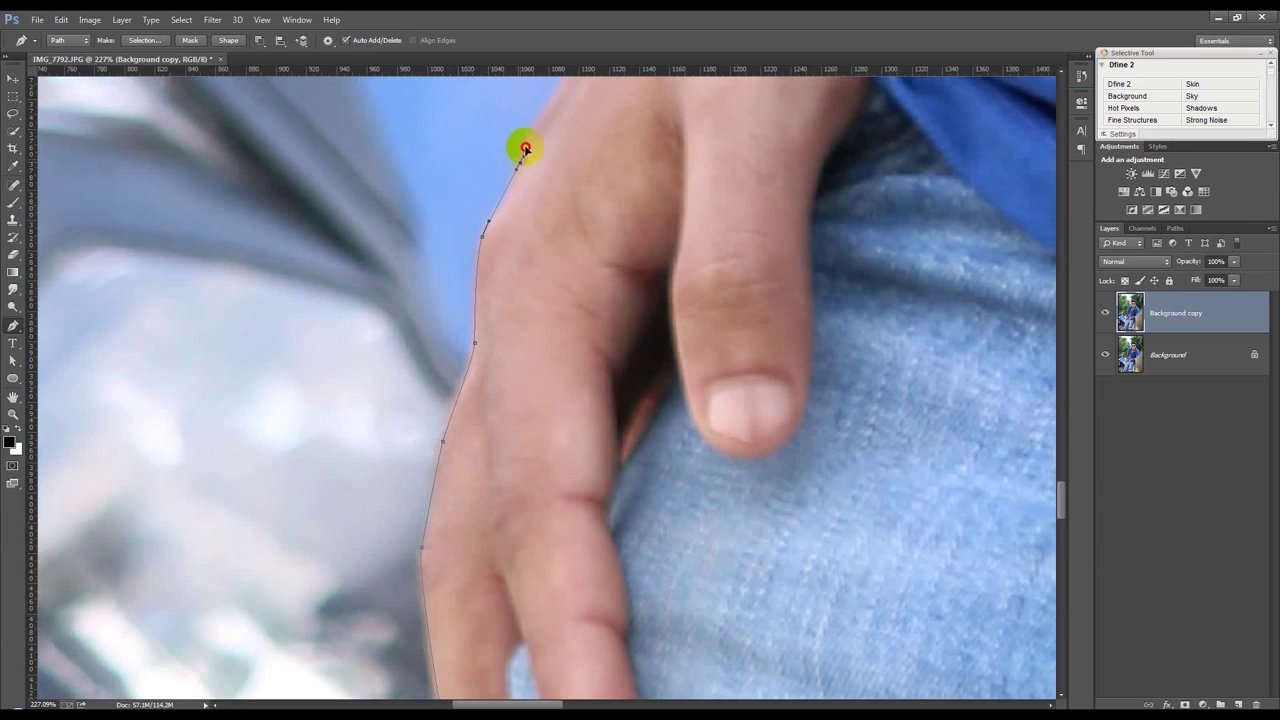
{"action": "mouse_move", "coordinate": [526, 136]}
{"action": "left_mouse_down"}
{"action": "mouse_move", "coordinate": [449, 346]}
{"action": "mouse_move", "coordinate": [412, 382]}
{"action": "left_mouse_up"}
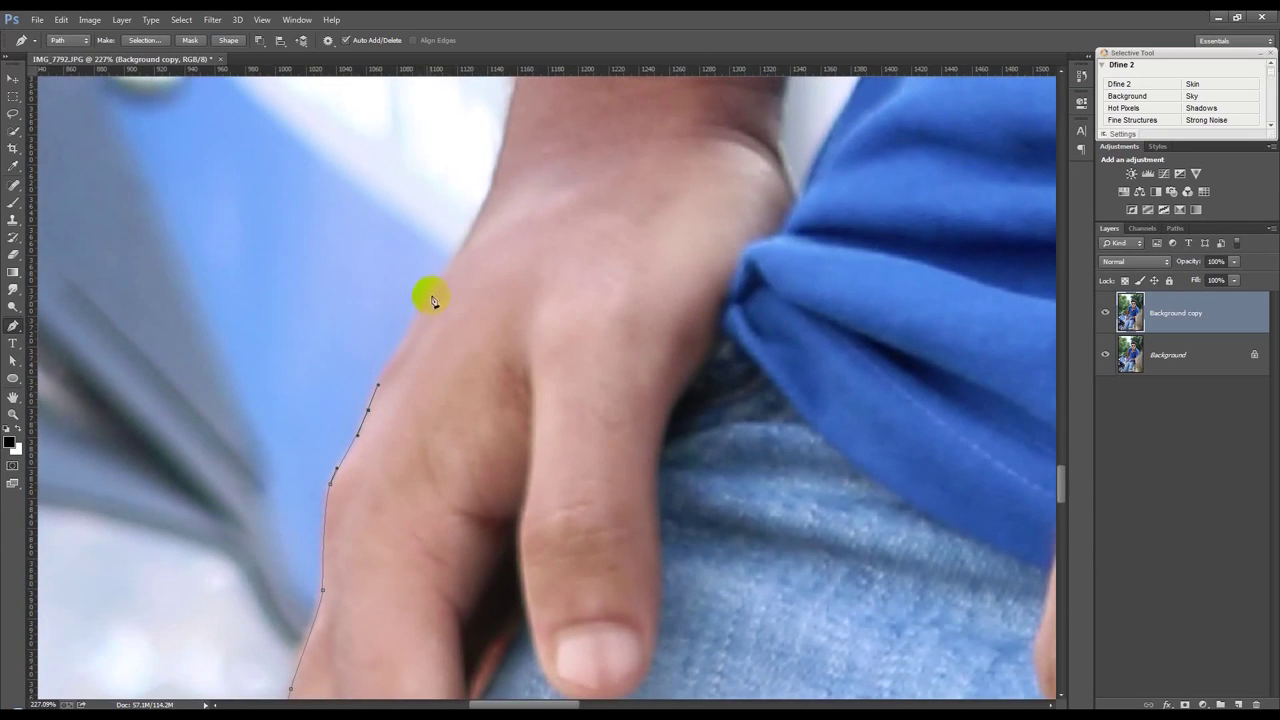
{"action": "left_click_drag", "start_coordinate": [432, 292], "coordinate": [447, 264]}
{"action": "left_click_drag", "start_coordinate": [503, 120], "coordinate": [408, 490]}
{"action": "left_click_drag", "start_coordinate": [423, 240], "coordinate": [429, 197]}
{"action": "left_click_drag", "start_coordinate": [466, 336], "coordinate": [426, 594]}
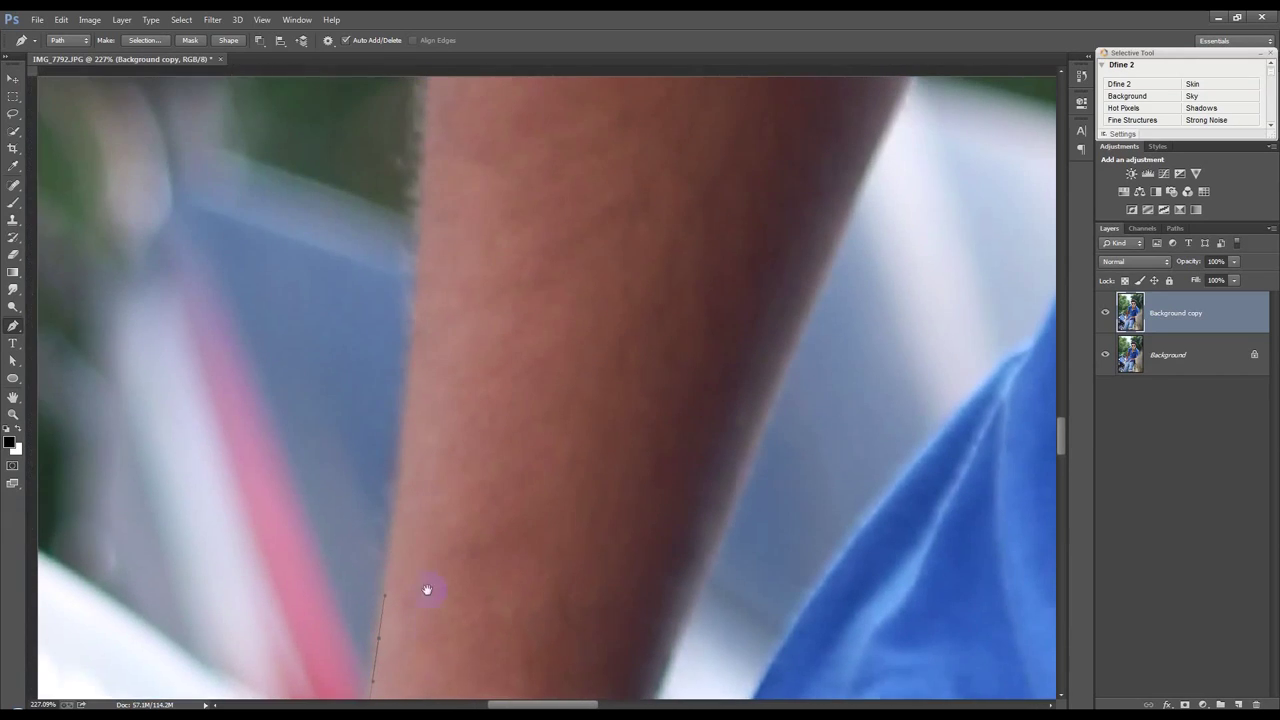
{"action": "left_click", "coordinate": [433, 115]}
Extend the path up the upper arm and along the shirt sleeve hem to its corner.
{"action": "left_click_drag", "start_coordinate": [461, 228], "coordinate": [462, 484]}
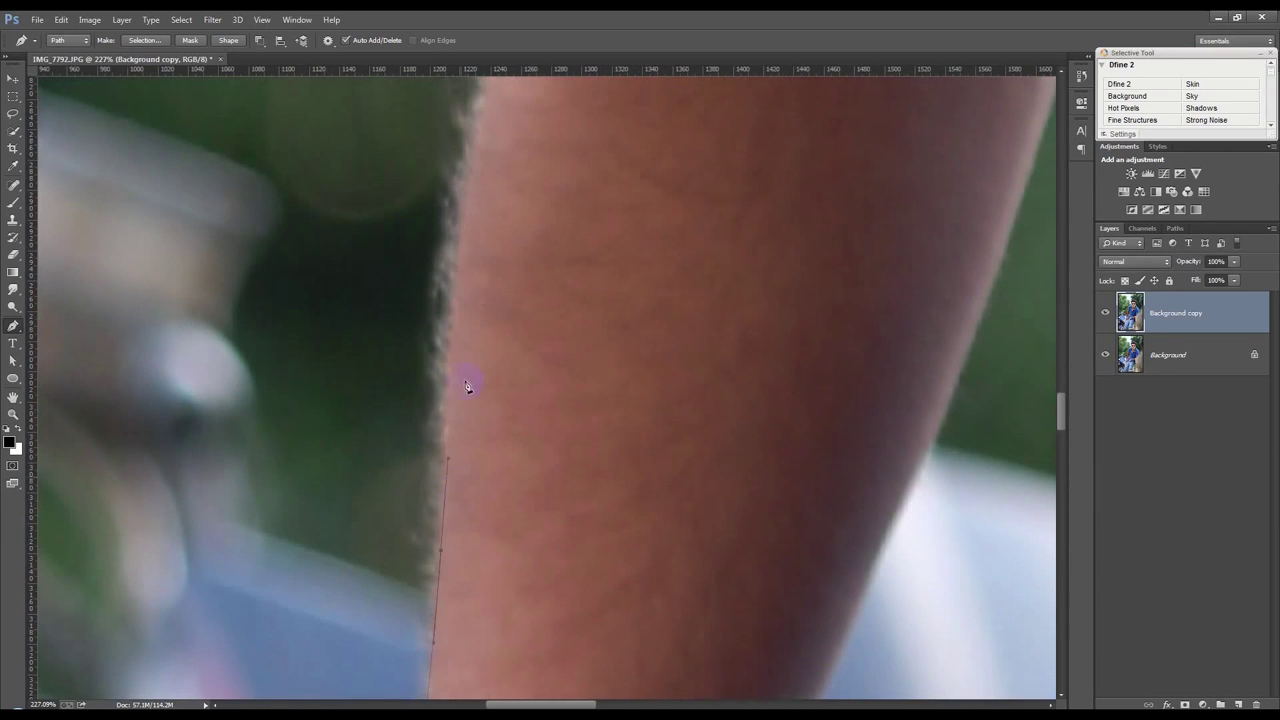
{"action": "left_click_drag", "start_coordinate": [497, 74], "coordinate": [503, 76]}
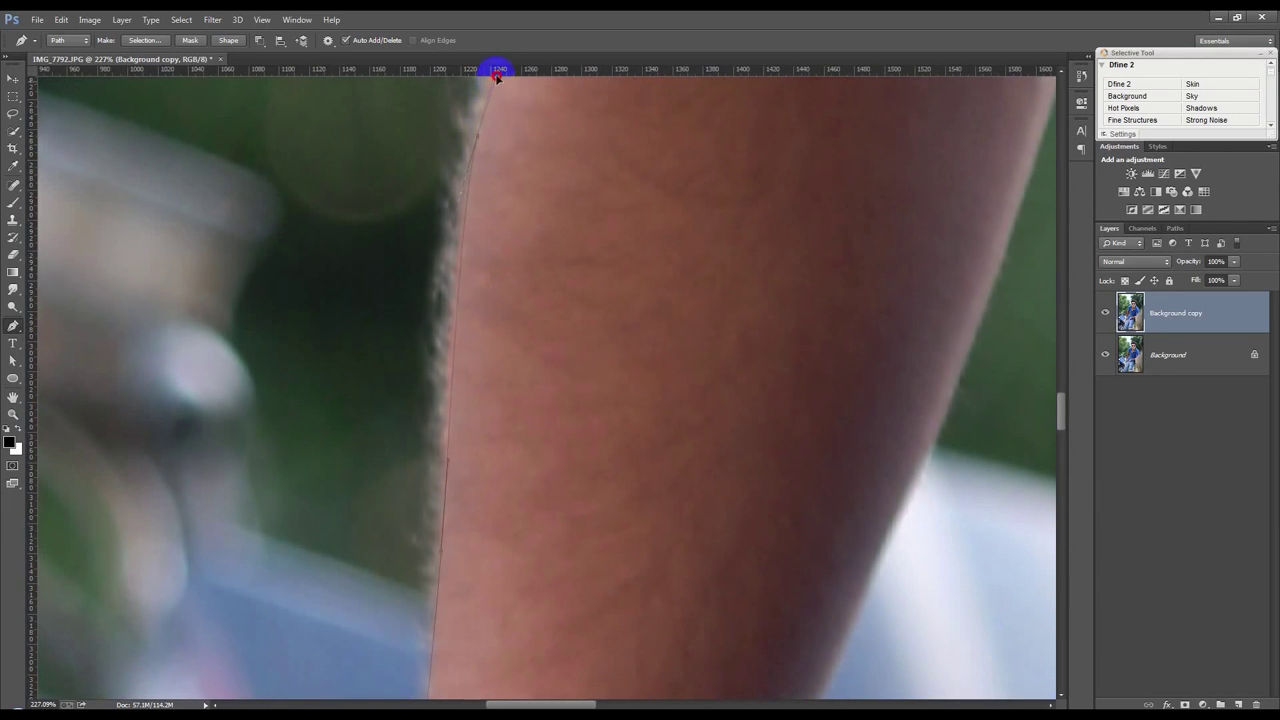
{"action": "left_click_drag", "start_coordinate": [514, 214], "coordinate": [477, 449]}
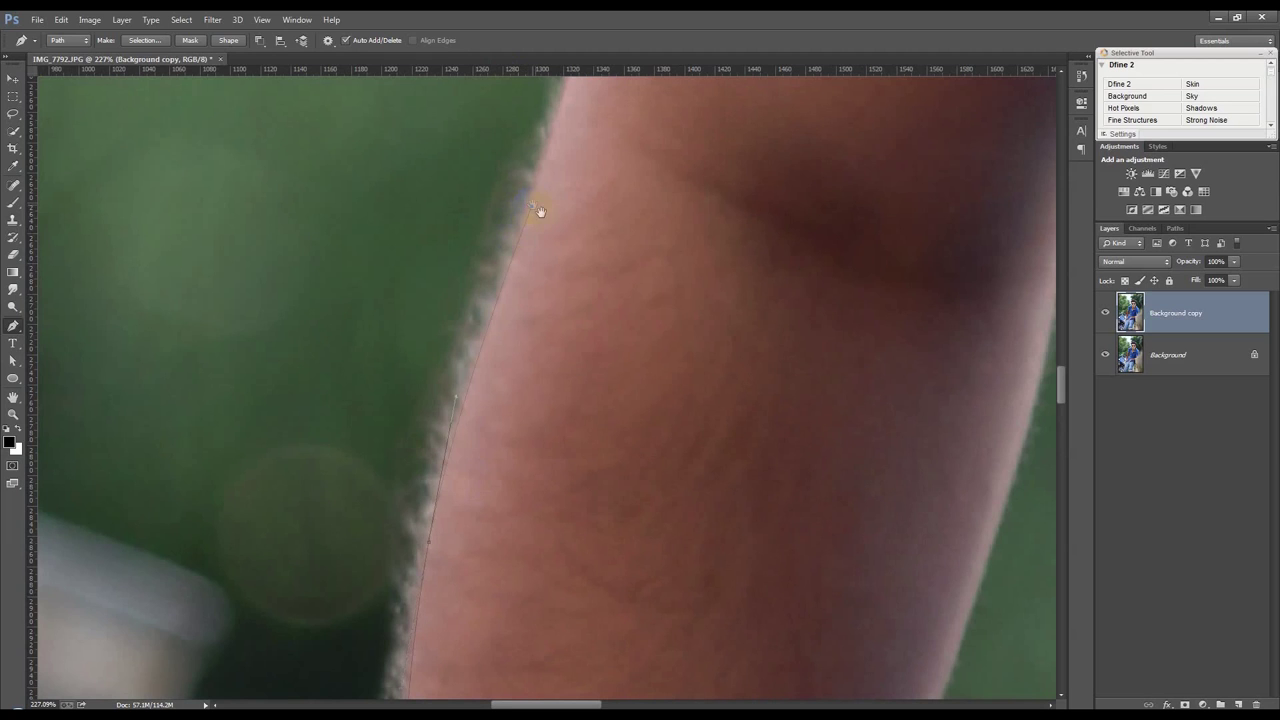
{"action": "left_click_drag", "start_coordinate": [540, 211], "coordinate": [474, 545]}
{"action": "left_click_drag", "start_coordinate": [524, 347], "coordinate": [537, 305]}
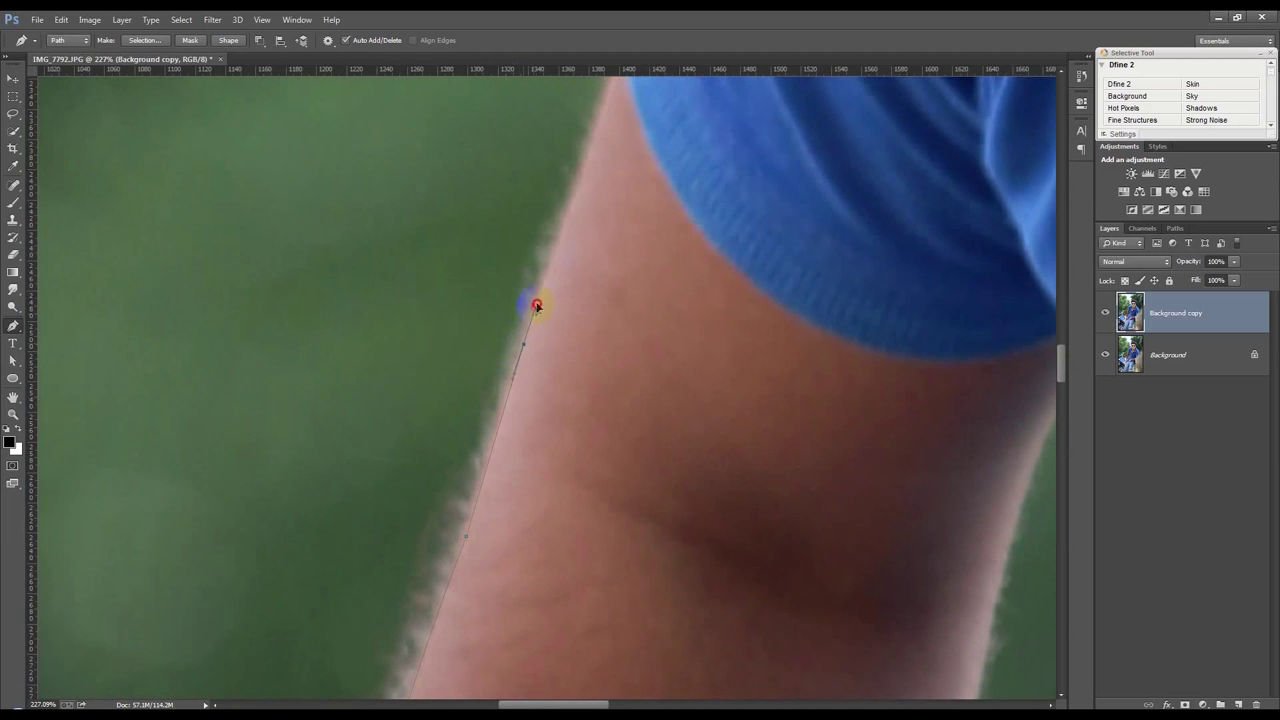
{"action": "left_click_drag", "start_coordinate": [621, 122], "coordinate": [630, 222]}
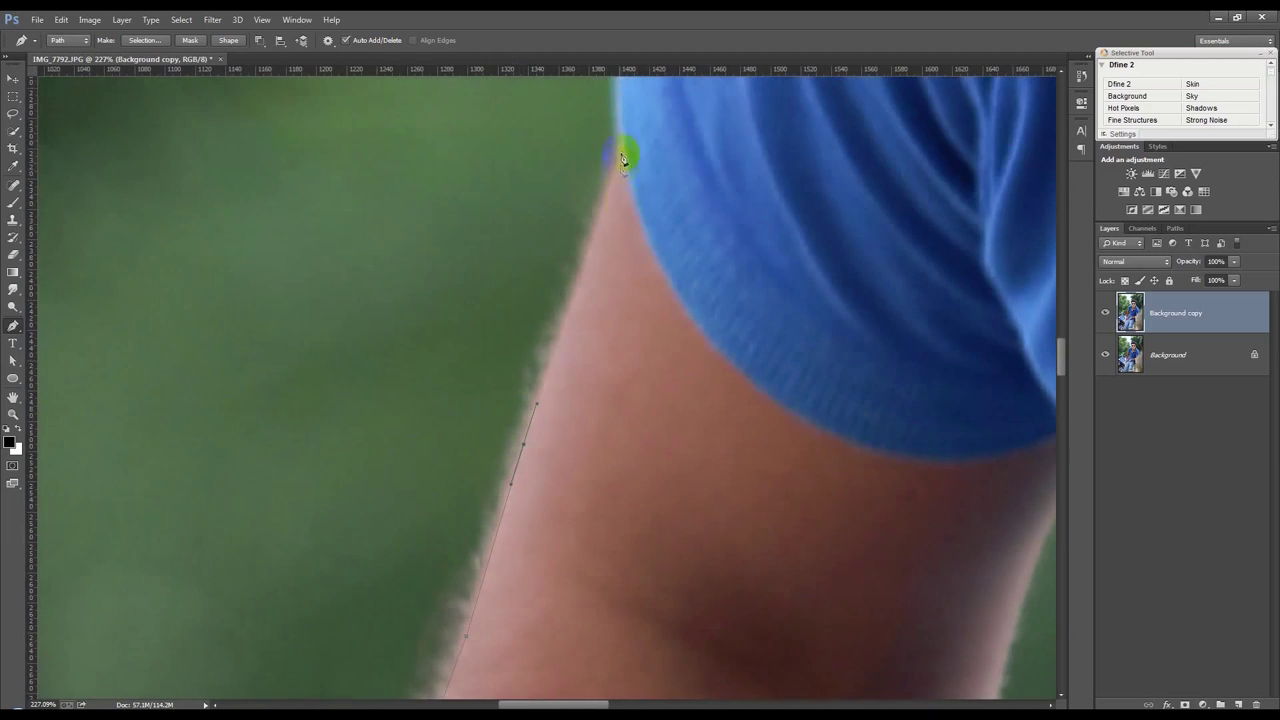
{"action": "left_click_drag", "start_coordinate": [765, 398], "coordinate": [883, 491]}
{"action": "left_click_drag", "start_coordinate": [607, 423], "coordinate": [275, 388]}
{"action": "left_click_drag", "start_coordinate": [739, 398], "coordinate": [787, 358]}
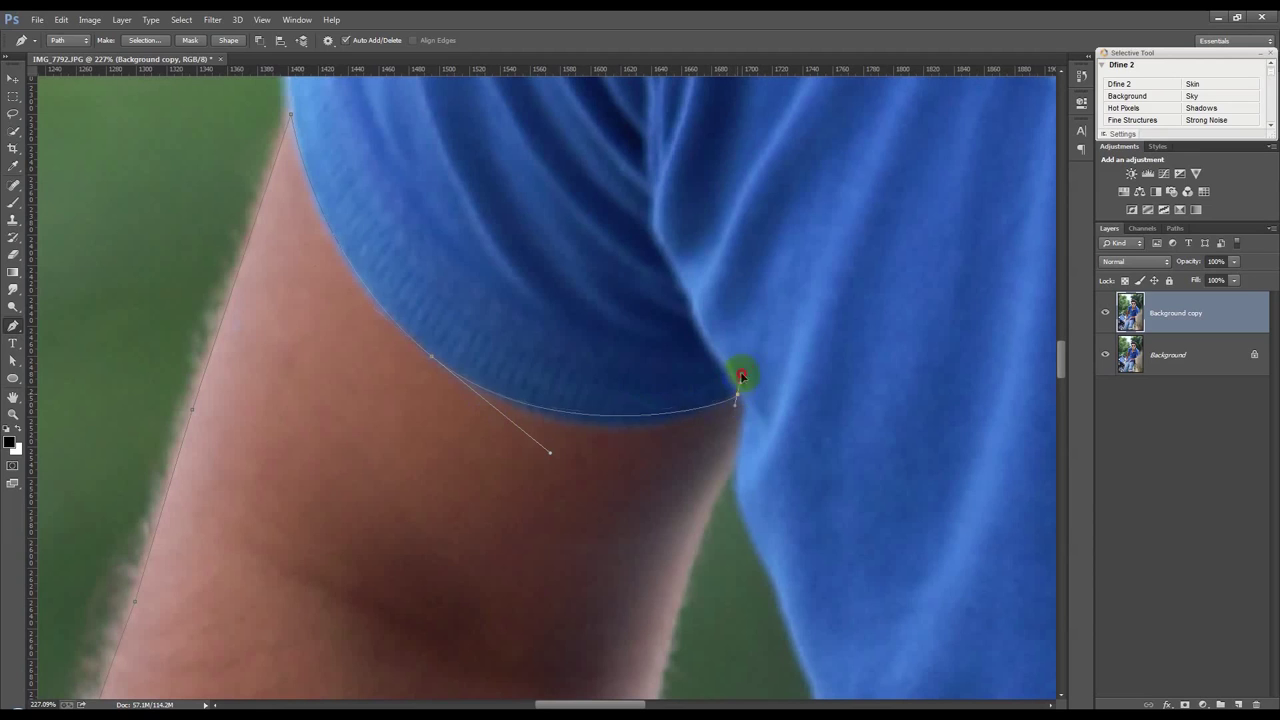
Turn the sleeve corner and trace down the inner arm, undoing one misplaced anchor.
{"action": "left_click", "coordinate": [737, 396], "text": "alt"}
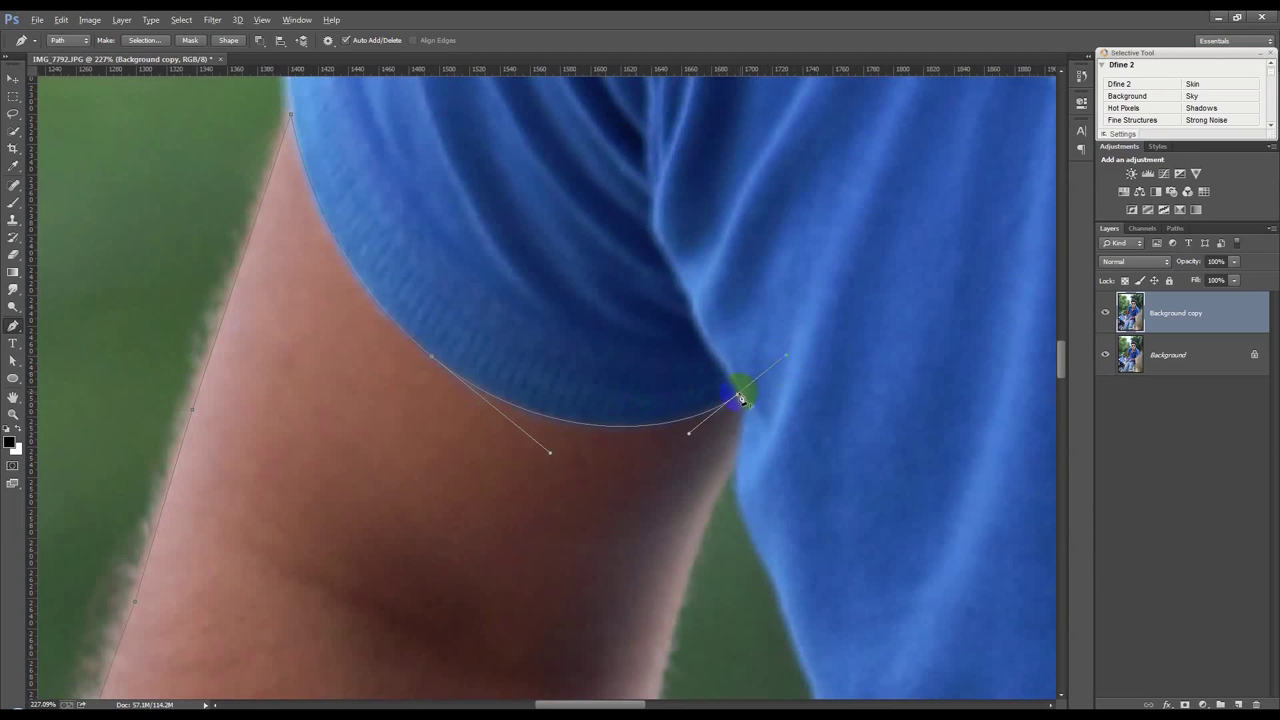
{"action": "left_click", "coordinate": [739, 444]}
{"action": "left_click", "coordinate": [725, 485]}
{"action": "left_click_drag", "start_coordinate": [699, 540], "coordinate": [641, 240]}
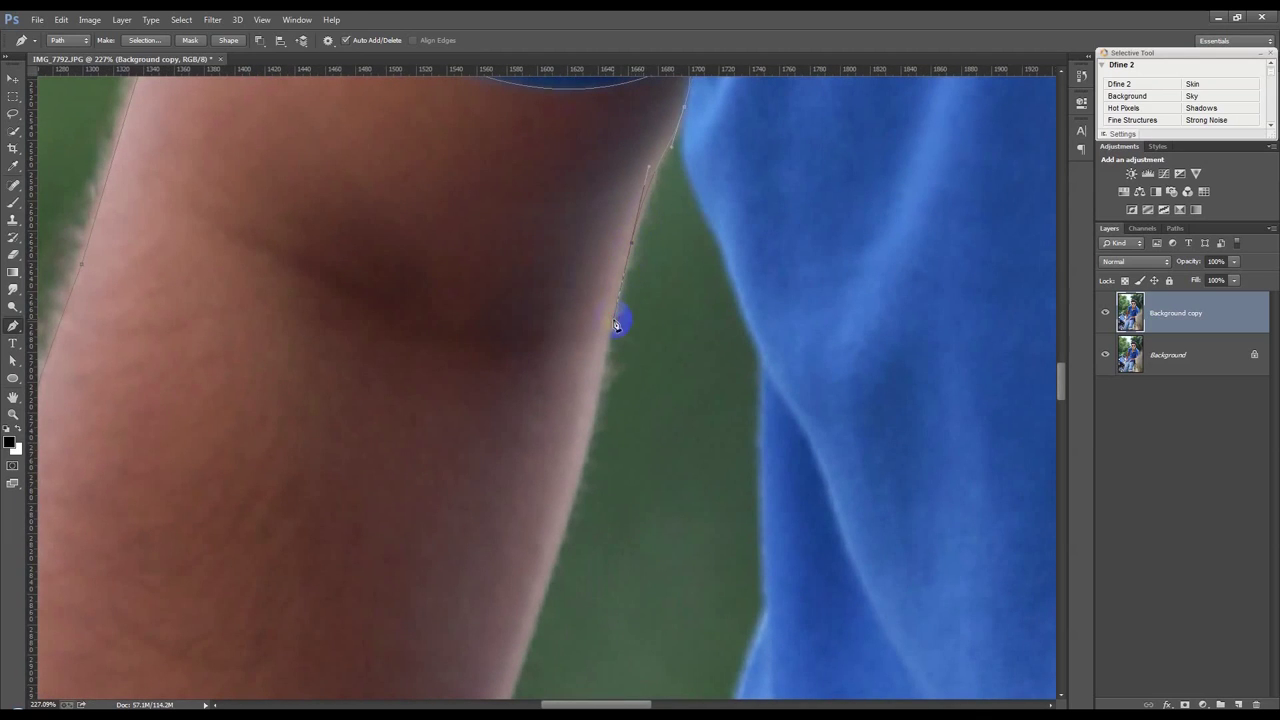
{"action": "left_click", "coordinate": [611, 333]}
{"action": "left_click", "coordinate": [568, 501]}
{"action": "left_click_drag", "start_coordinate": [570, 507], "coordinate": [569, 363]}
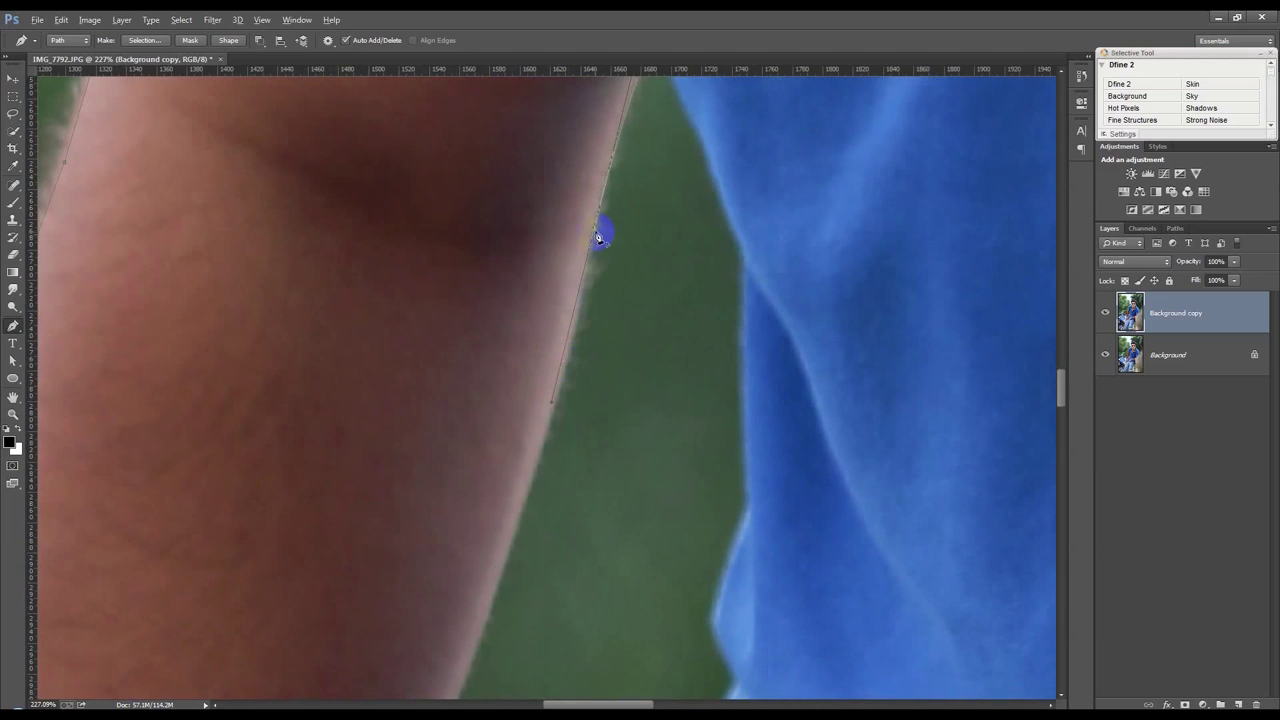
{"action": "key", "text": "ctrl+z"}
{"action": "left_click_drag", "start_coordinate": [543, 455], "coordinate": [604, 255]}
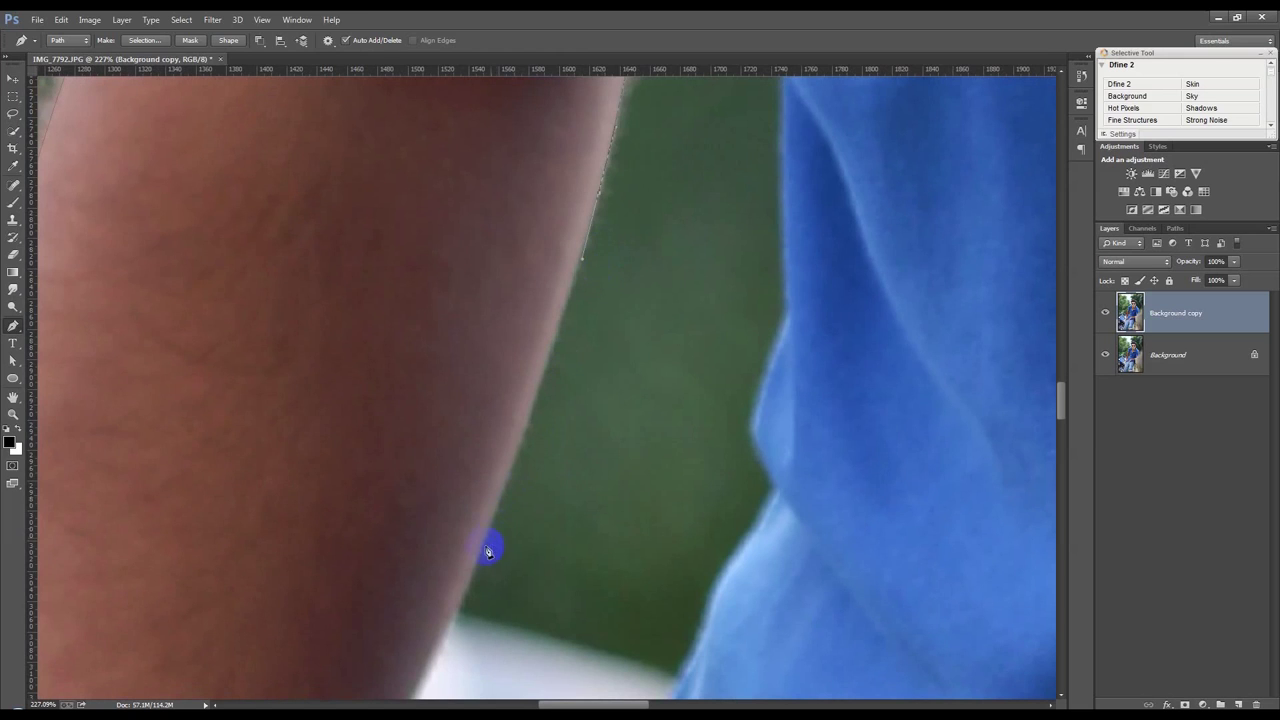
Trace the path down the forearm to where the wrist meets the shirt.
{"action": "left_click_drag", "start_coordinate": [478, 563], "coordinate": [453, 612]}
{"action": "left_click_drag", "start_coordinate": [497, 521], "coordinate": [597, 211]}
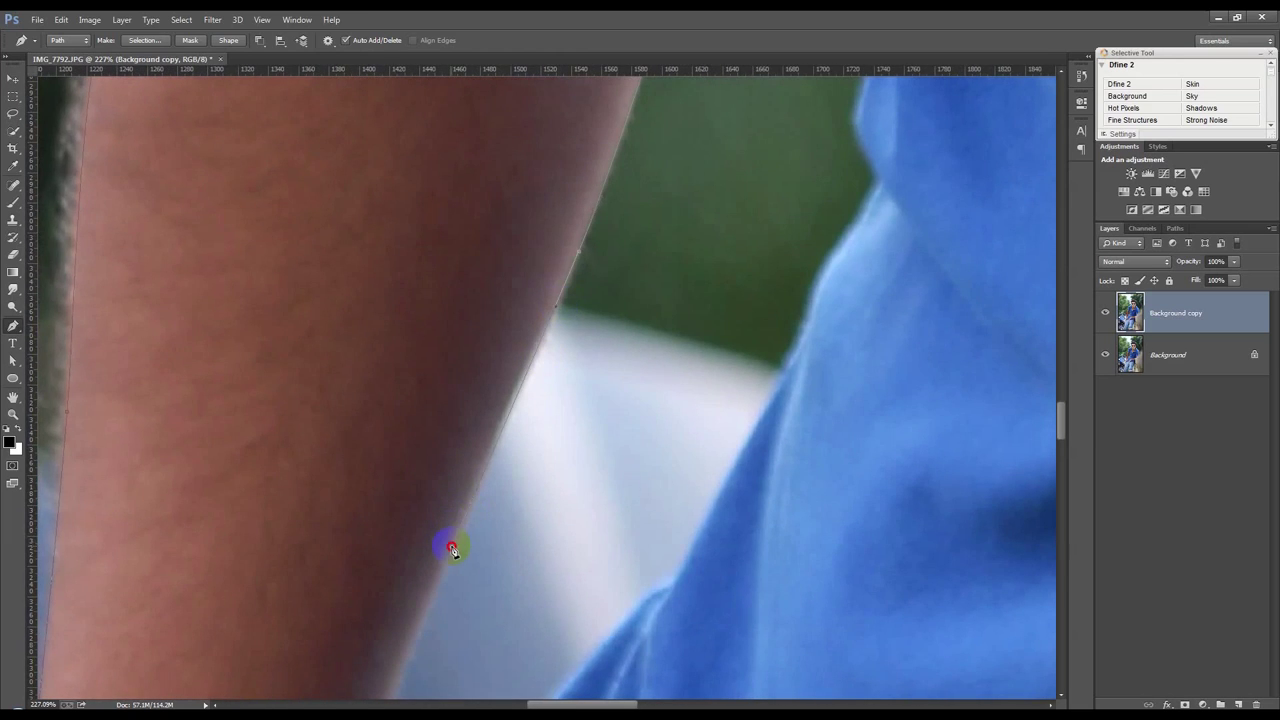
{"action": "left_click_drag", "start_coordinate": [452, 550], "coordinate": [575, 305]}
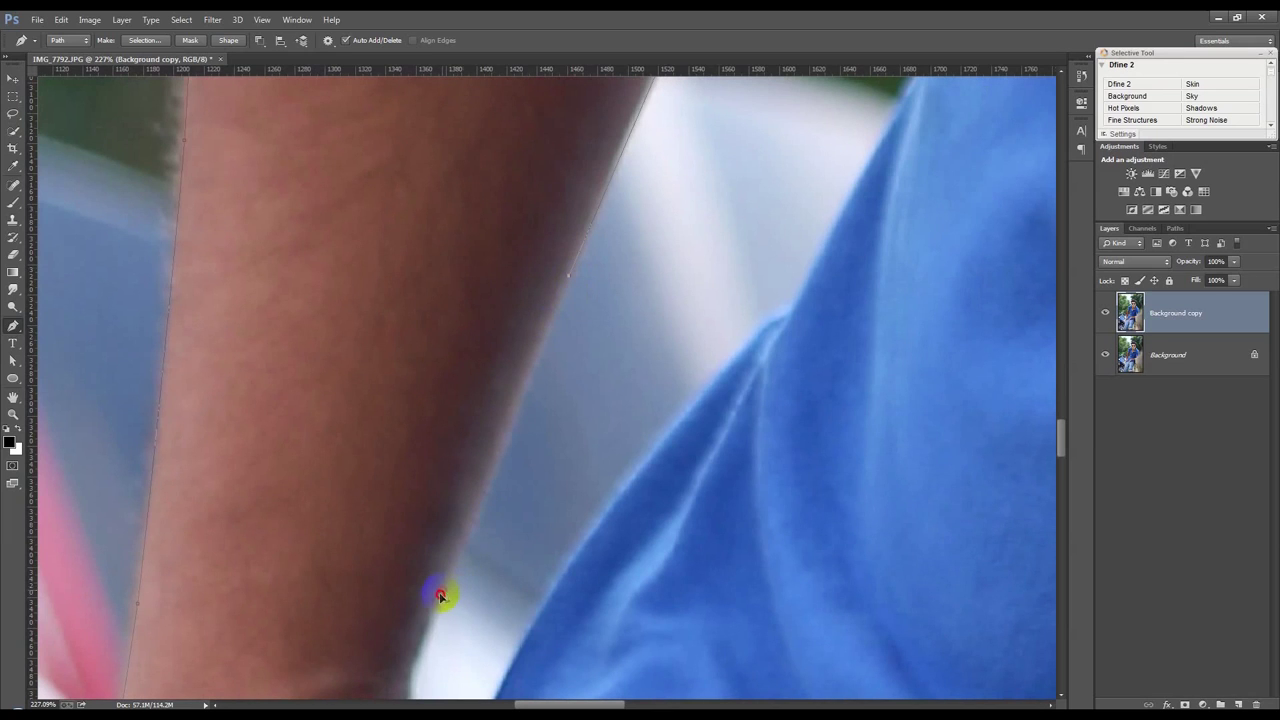
{"action": "left_click_drag", "start_coordinate": [457, 640], "coordinate": [391, 293]}
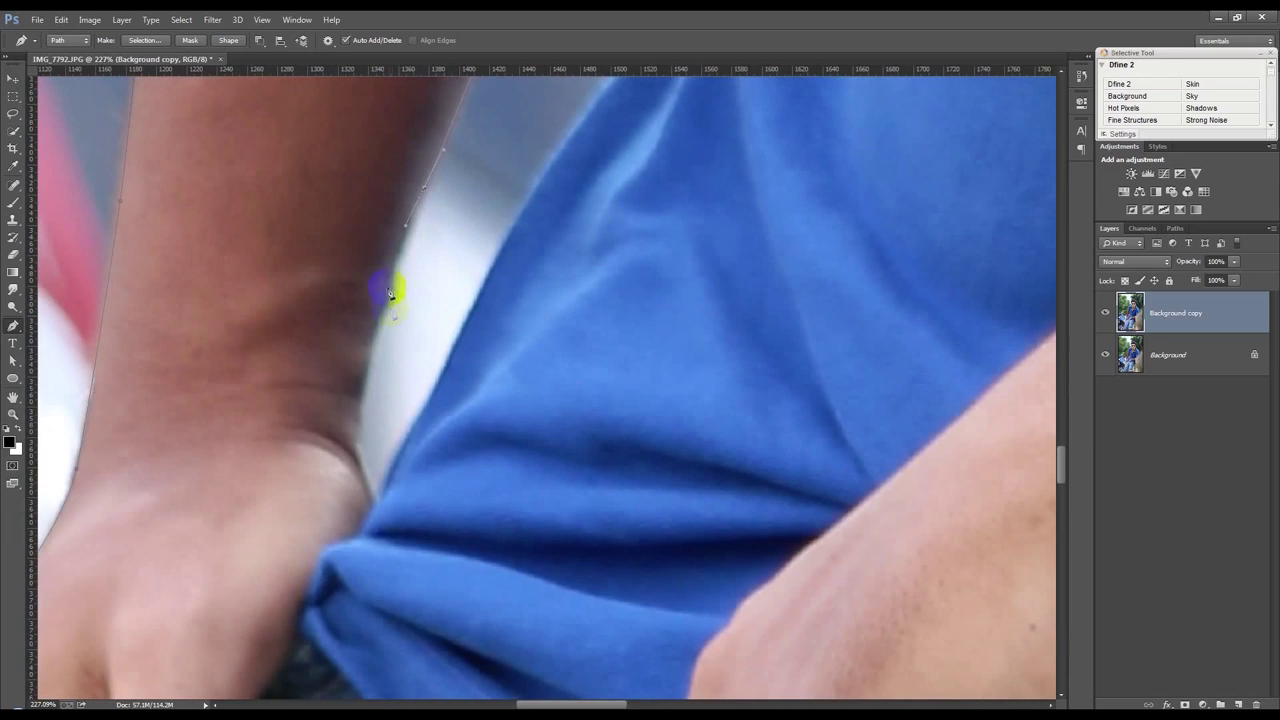
{"action": "left_click", "coordinate": [391, 292]}
{"action": "left_click", "coordinate": [375, 332]}
{"action": "left_click", "coordinate": [362, 385]}
{"action": "left_click", "coordinate": [361, 466]}
{"action": "left_click", "coordinate": [375, 507]}
Outline the shirt fold and hand edge, curving around the first fingertip.
{"action": "left_click_drag", "start_coordinate": [375, 512], "coordinate": [508, 216]}
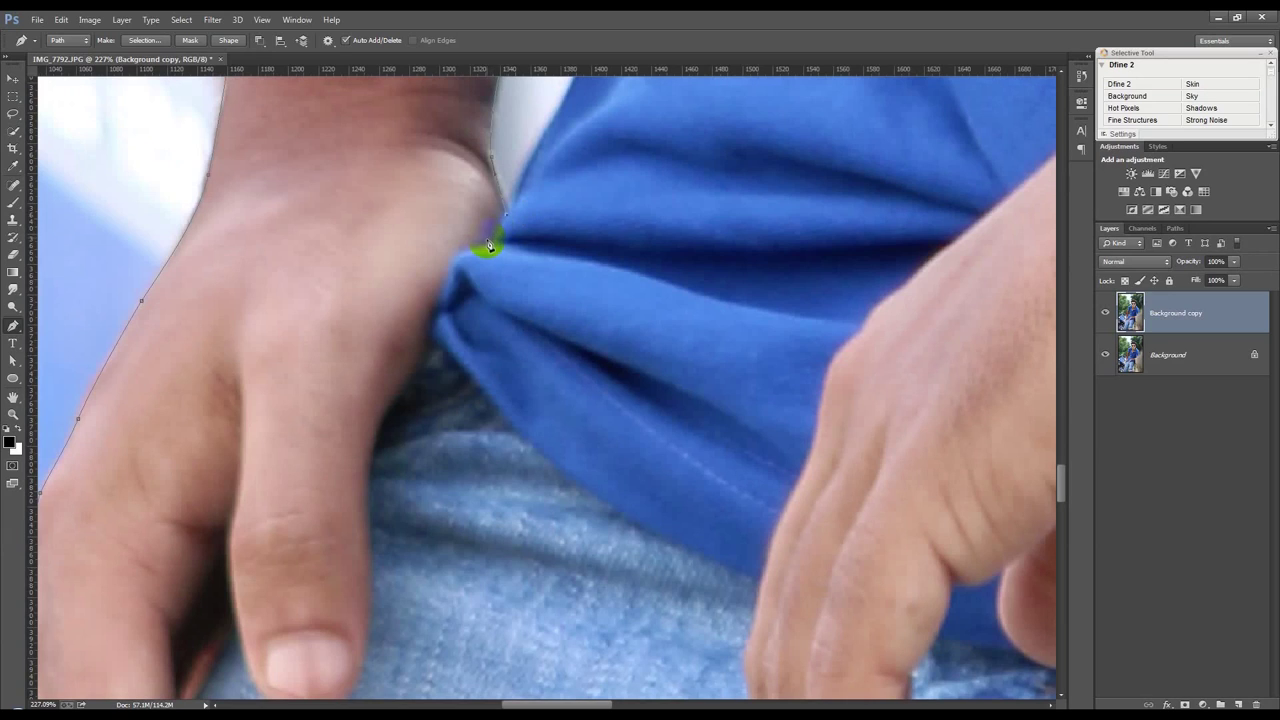
{"action": "left_click", "coordinate": [486, 243]}
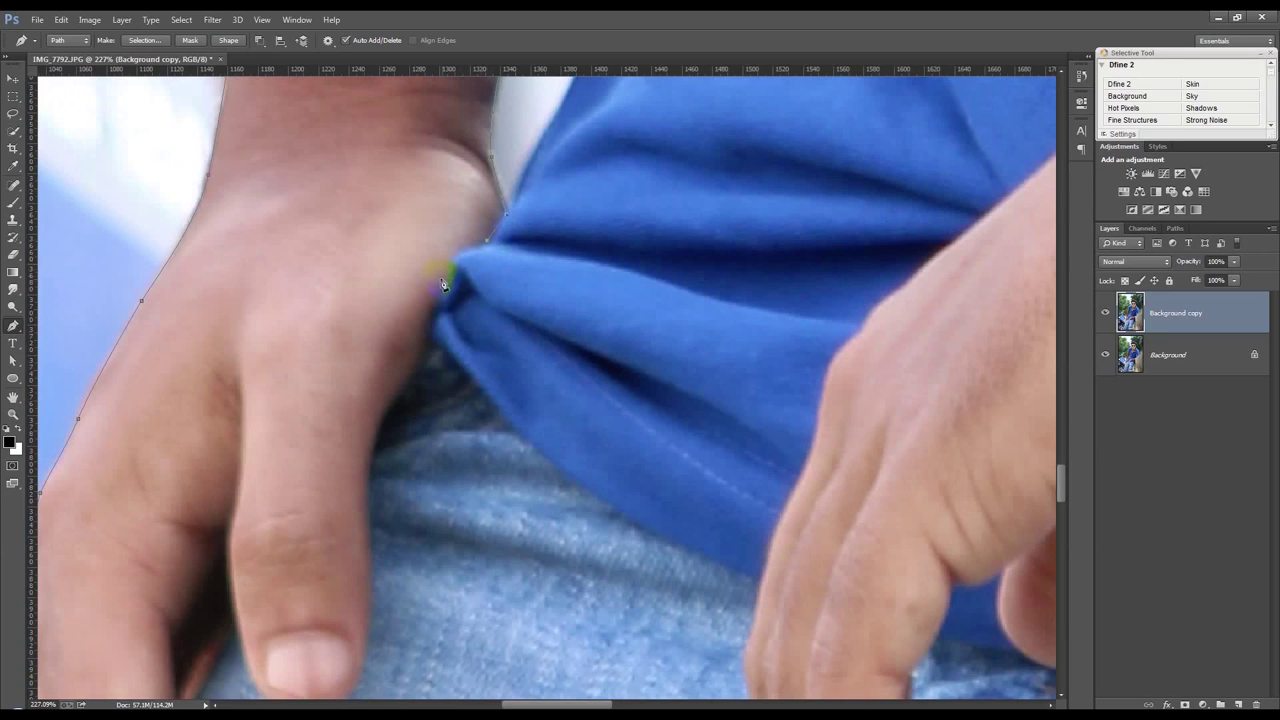
{"action": "left_click", "coordinate": [430, 330]}
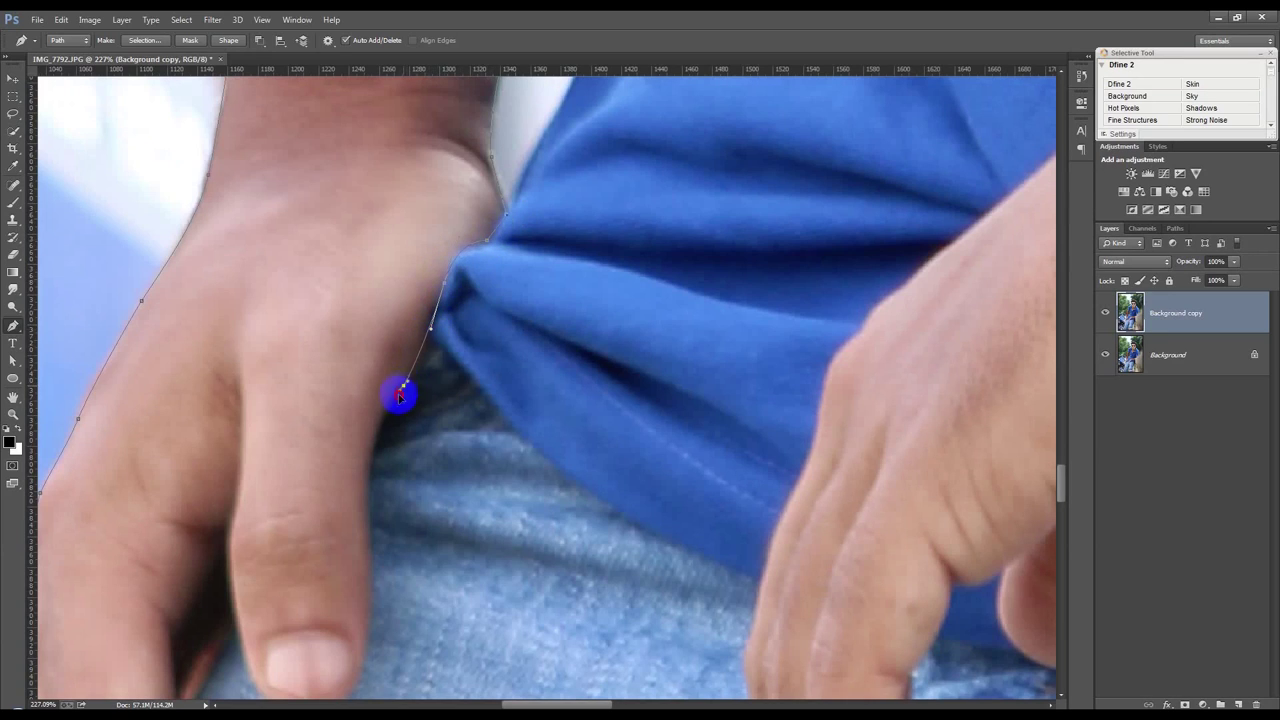
{"action": "left_click", "coordinate": [397, 399]}
{"action": "mouse_move", "coordinate": [365, 475]}
{"action": "left_mouse_down"}
{"action": "mouse_move", "coordinate": [362, 538]}
{"action": "mouse_move", "coordinate": [320, 271]}
{"action": "left_mouse_up"}
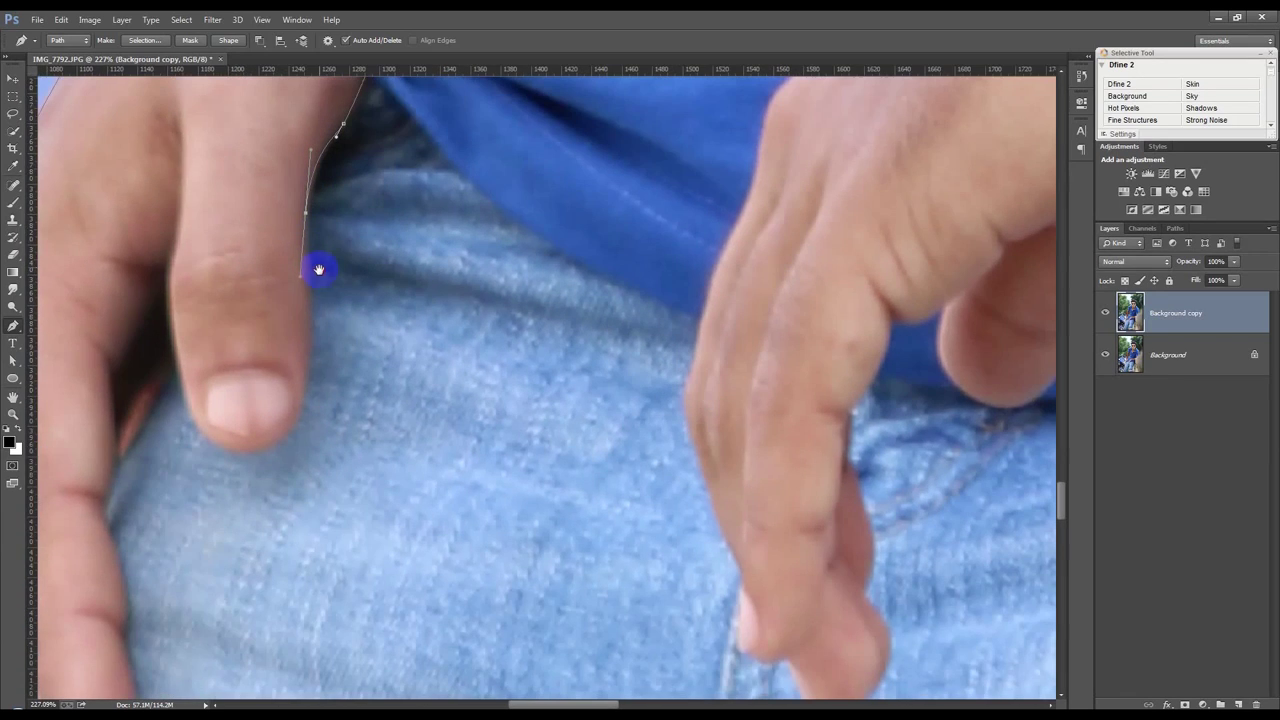
{"action": "left_click_drag", "start_coordinate": [271, 456], "coordinate": [266, 469]}
{"action": "left_click_drag", "start_coordinate": [186, 402], "coordinate": [173, 339]}
{"action": "mouse_move", "coordinate": [194, 281]}
{"action": "left_mouse_down"}
{"action": "mouse_move", "coordinate": [392, 354]}
{"action": "mouse_move", "coordinate": [338, 455]}
{"action": "left_mouse_up"}
Trace between and around the next fingers, curving around each fingertip.
{"action": "left_click", "coordinate": [320, 461]}
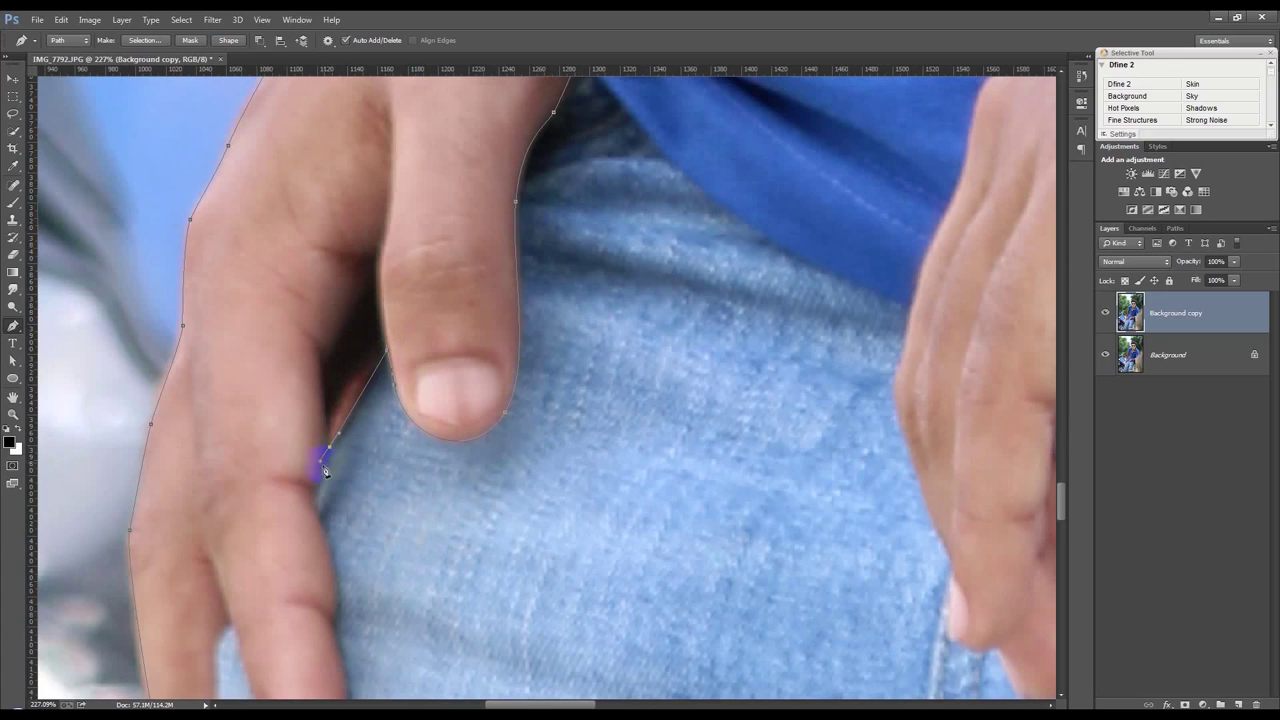
{"action": "left_click", "coordinate": [327, 548]}
{"action": "left_click_drag", "start_coordinate": [348, 628], "coordinate": [372, 421]}
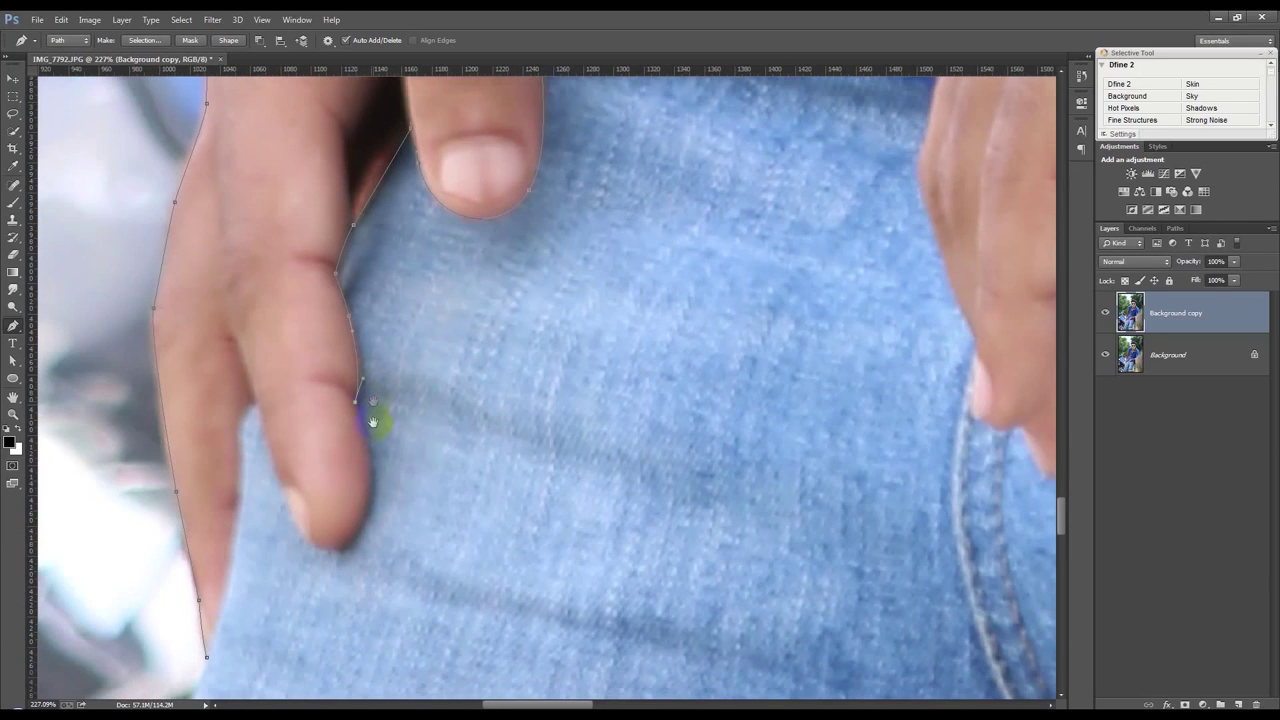
{"action": "left_click_drag", "start_coordinate": [363, 527], "coordinate": [333, 572]}
{"action": "left_click_drag", "start_coordinate": [277, 469], "coordinate": [258, 408]}
{"action": "left_click", "coordinate": [241, 464]}
{"action": "left_click", "coordinate": [237, 528]}
{"action": "left_click_drag", "start_coordinate": [205, 657], "coordinate": [186, 676]}
Trace down the inner finger edge and close the path at the starting anchor.
{"action": "left_click", "coordinate": [245, 421]}
{"action": "left_click", "coordinate": [237, 446]}
{"action": "left_click", "coordinate": [242, 498]}
{"action": "left_click", "coordinate": [228, 538]}
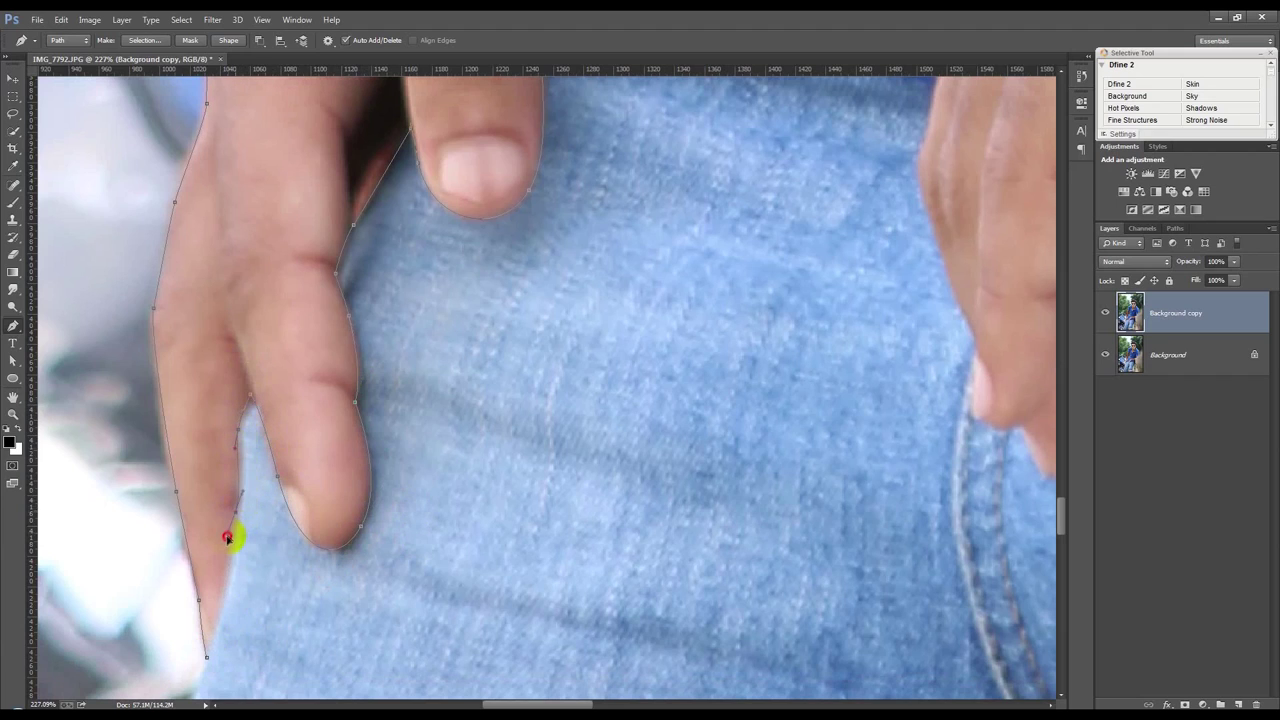
{"action": "left_click", "coordinate": [204, 657]}
{"action": "scroll", "coordinate": [220, 648], "scroll_direction": "down", "scroll_amount": 2}
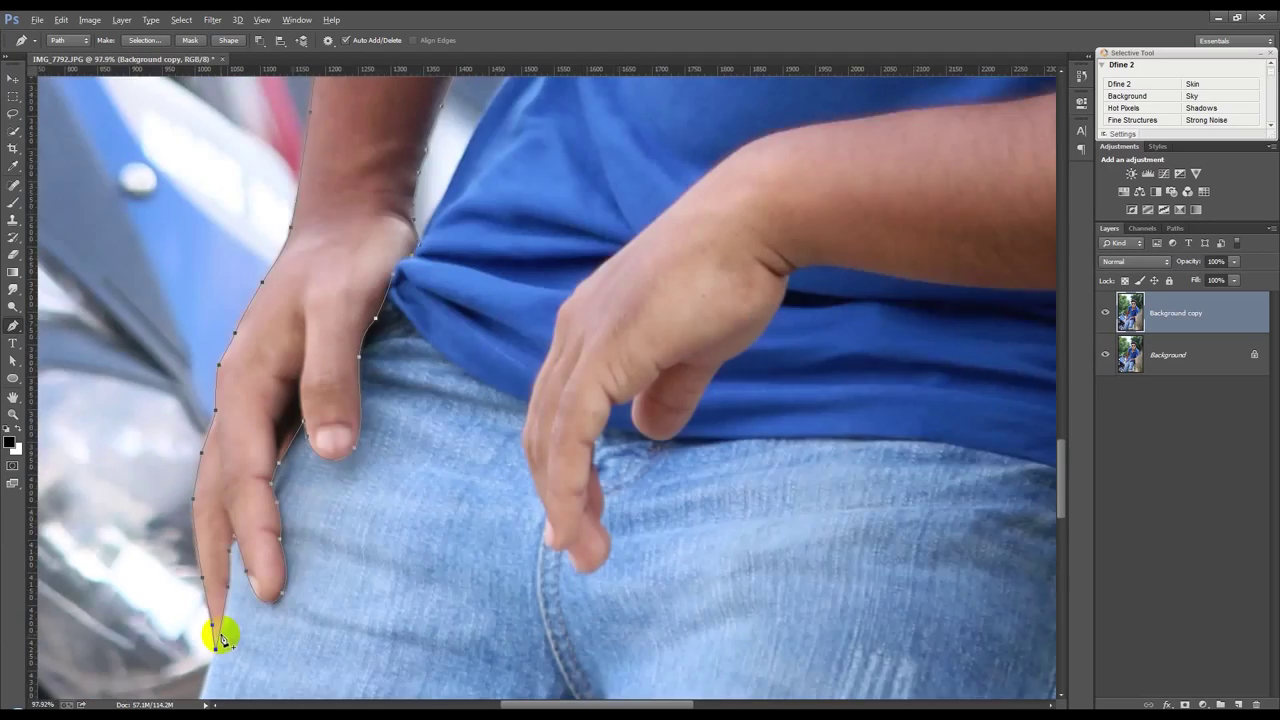
Set the path to Combine Shapes and convert the arm path into a selection.
{"action": "scroll", "coordinate": [214, 634], "scroll_direction": "down", "scroll_amount": 1}
{"action": "scroll", "coordinate": [234, 617], "scroll_direction": "down", "scroll_amount": 2}
{"action": "scroll", "coordinate": [229, 617], "scroll_direction": "down", "scroll_amount": 1}
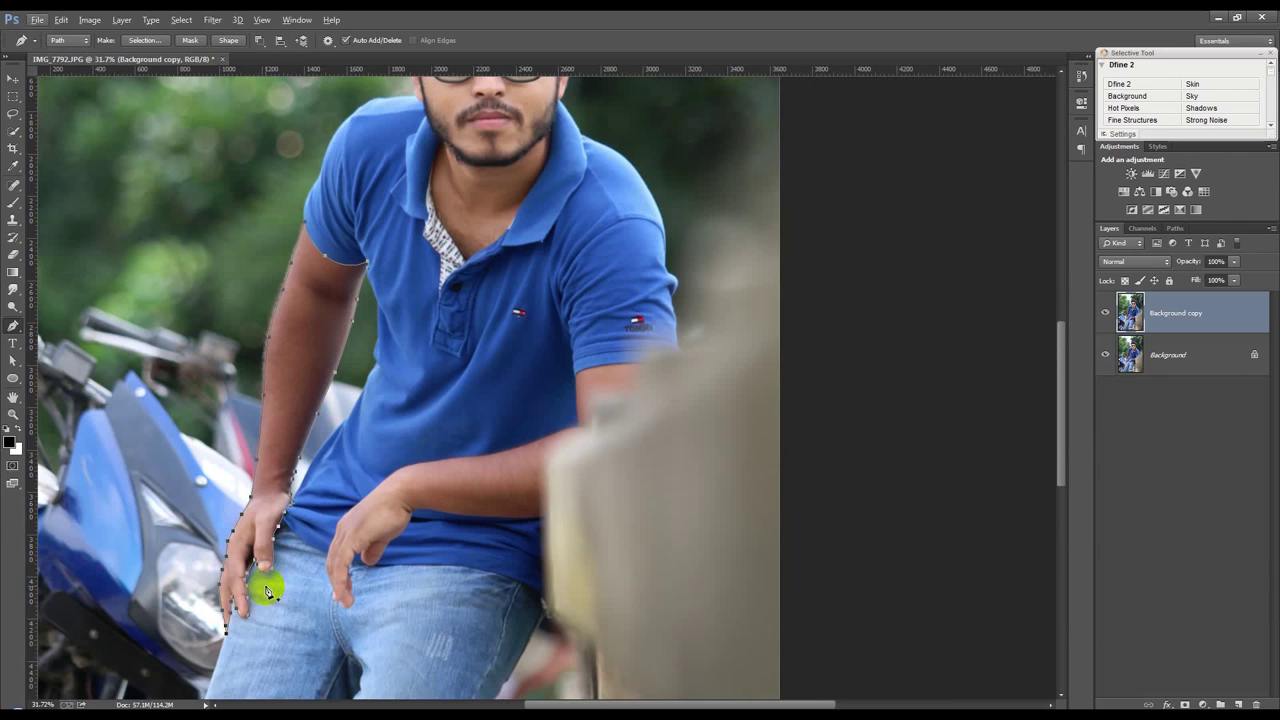
{"action": "left_click", "coordinate": [259, 42]}
{"action": "left_click", "coordinate": [290, 63]}
{"action": "key", "text": "alt"}
{"action": "key", "text": "ctrl+Return"}
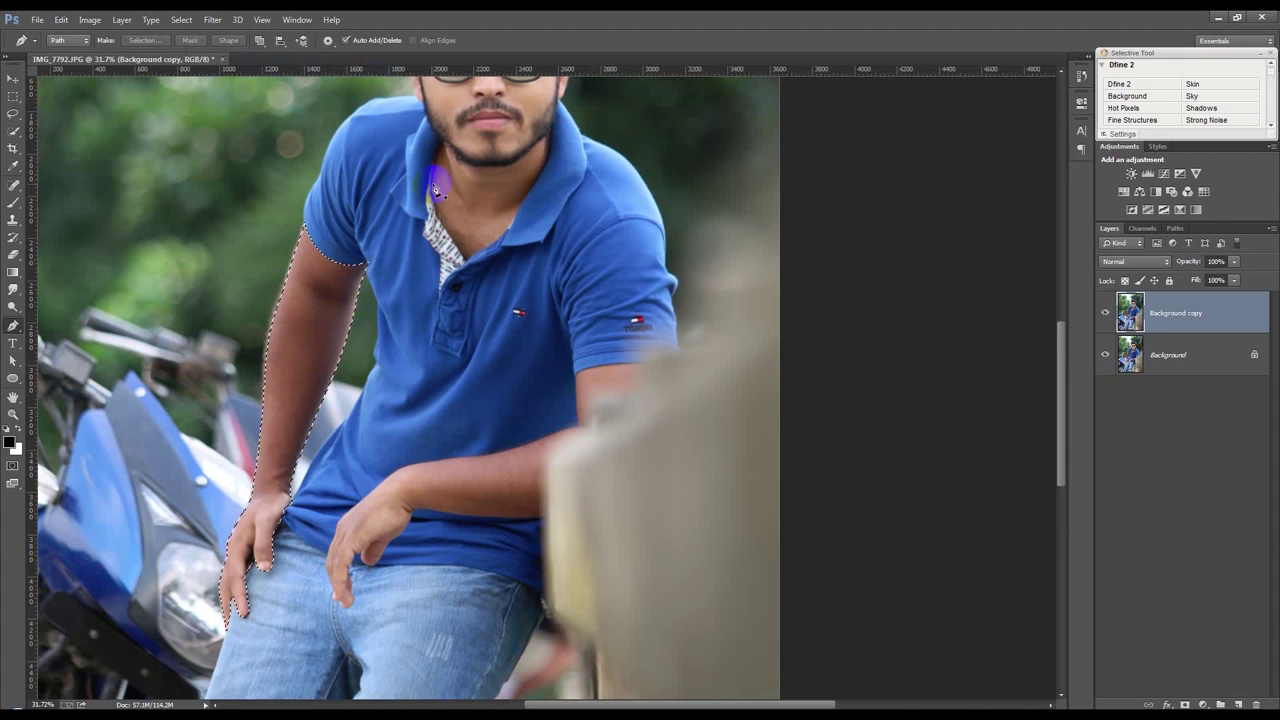
Contract the arm selection by 1 pixel and feather its edge.
{"action": "left_click", "coordinate": [183, 20]}
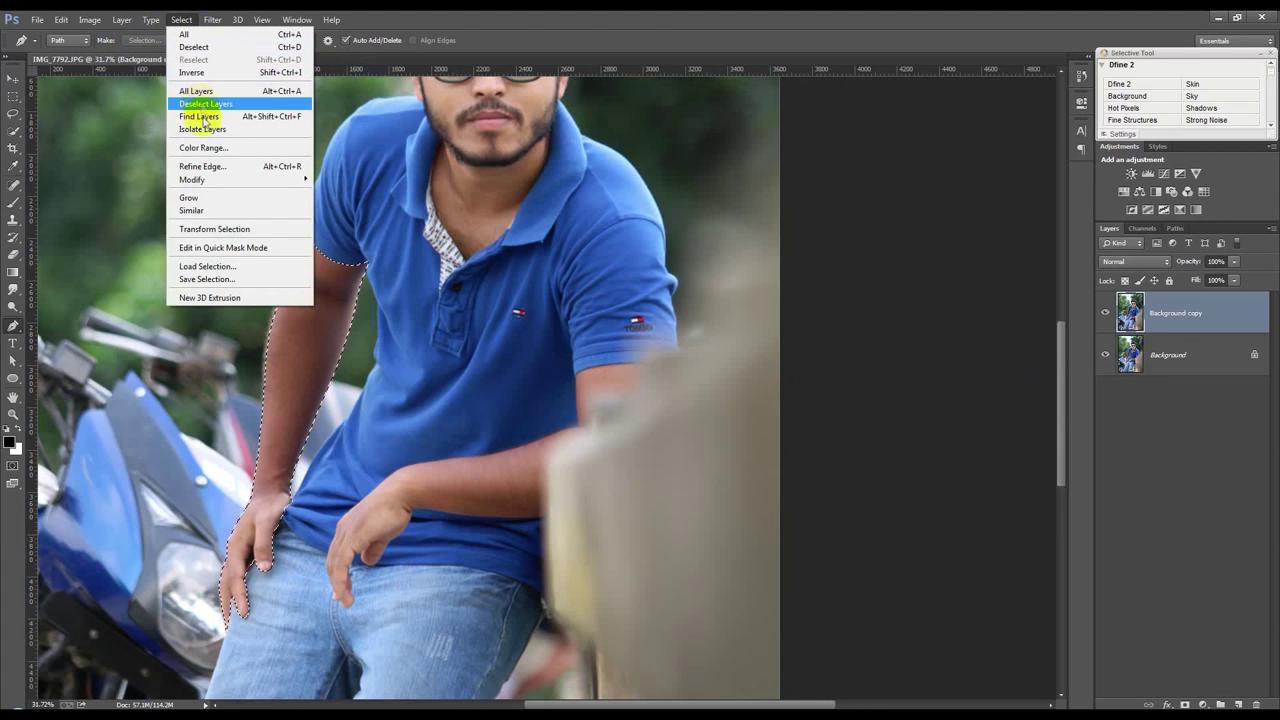
{"action": "mouse_move", "coordinate": [192, 179]}
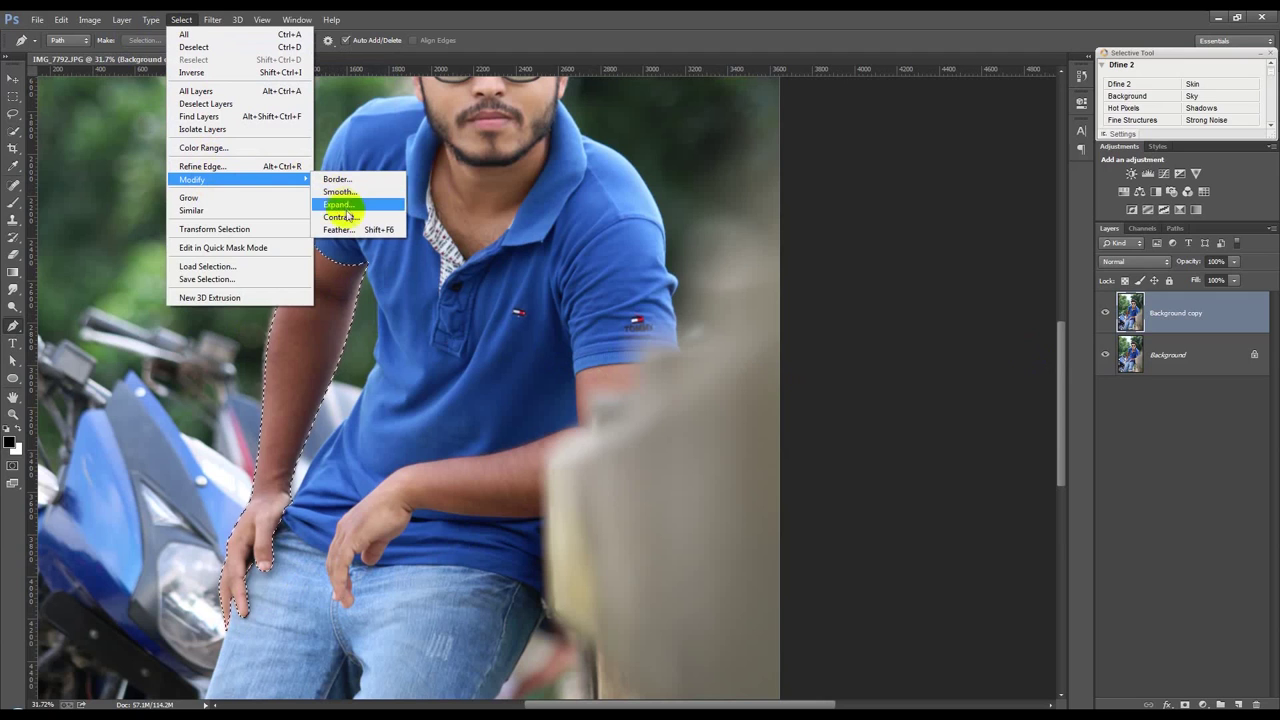
{"action": "left_click", "coordinate": [350, 218]}
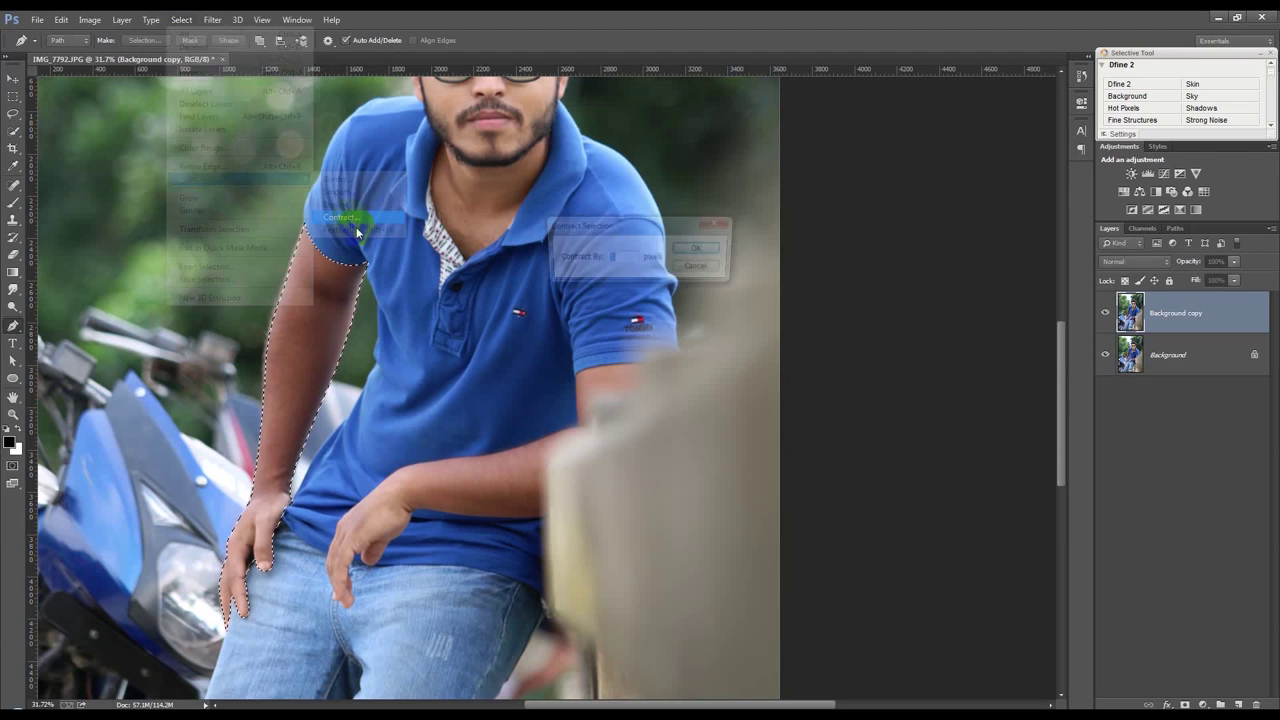
{"action": "left_click", "coordinate": [700, 250]}
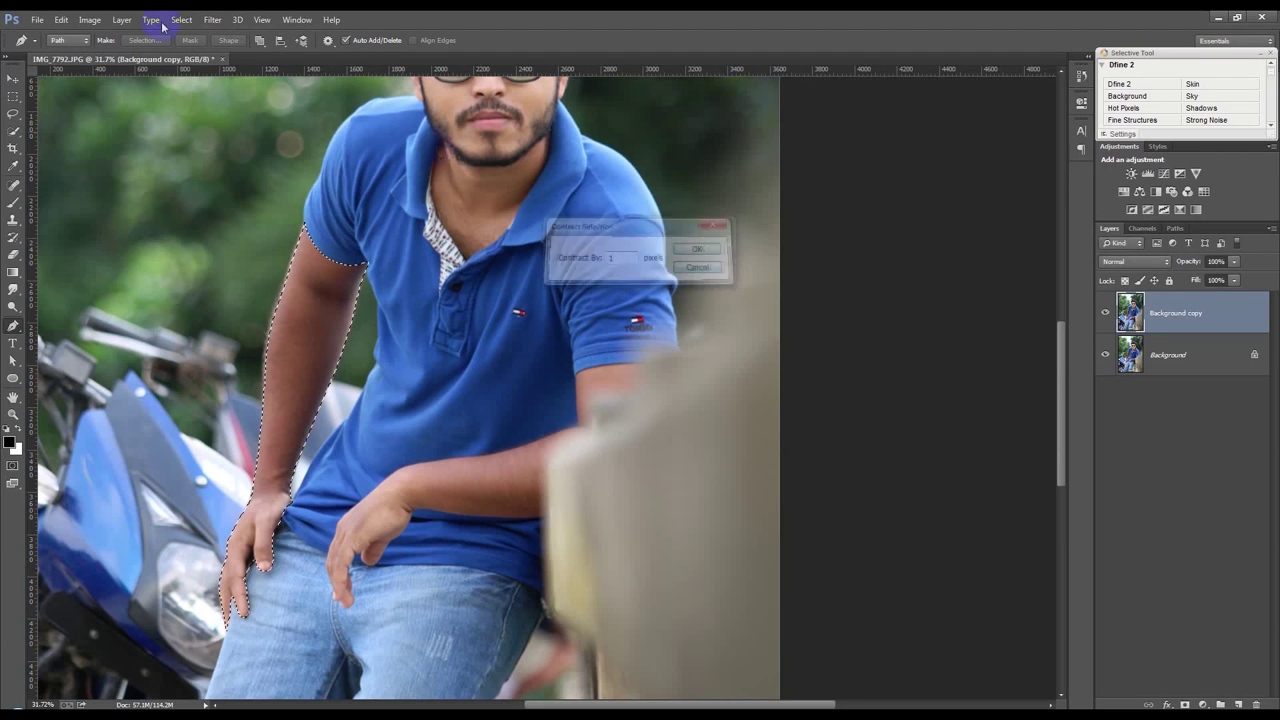
{"action": "left_click", "coordinate": [212, 19]}
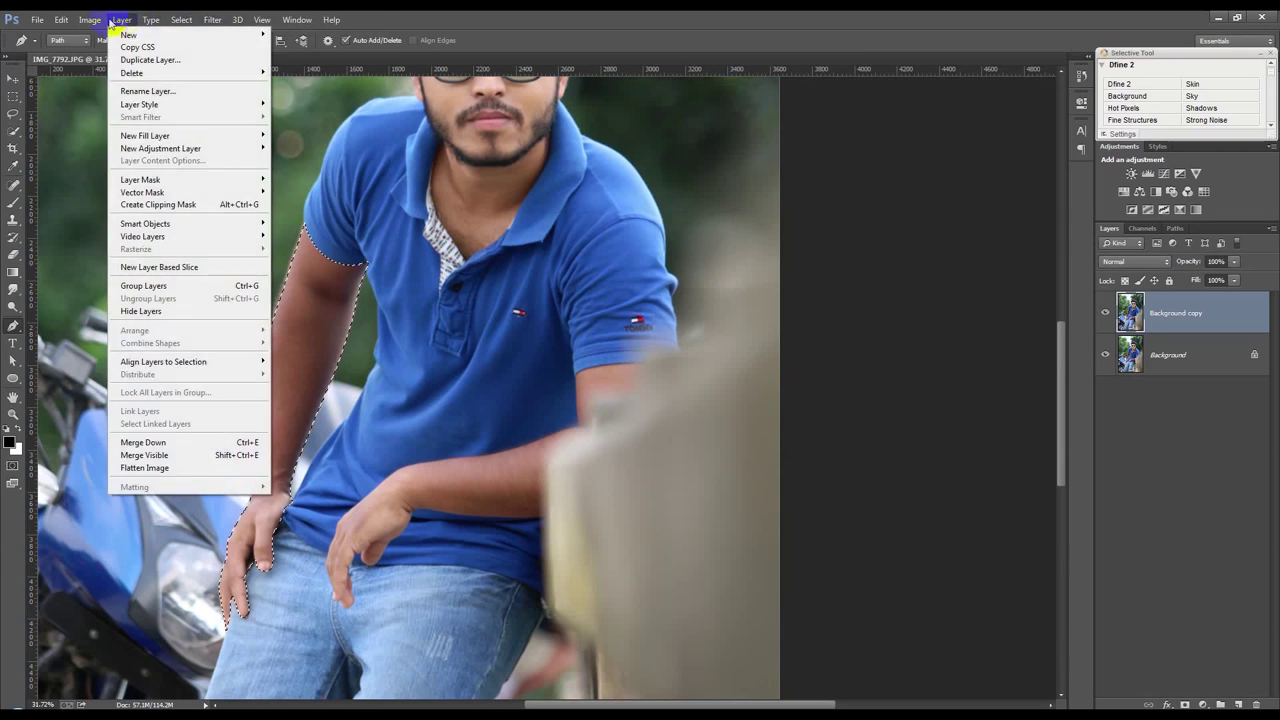
{"action": "left_click", "coordinate": [205, 178]}
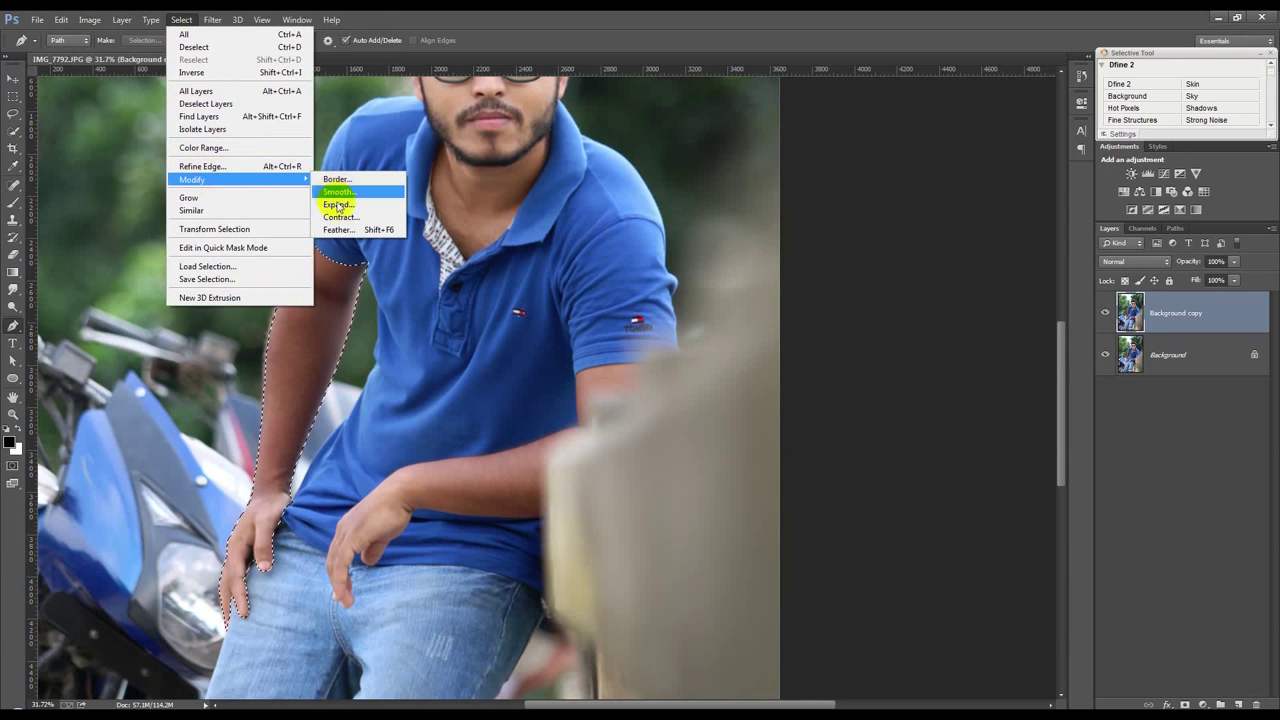
{"action": "left_click", "coordinate": [340, 229]}
{"action": "left_click", "coordinate": [704, 249]}
Copy the arm onto Layer 1, check it by toggling the Background, then select Background copy.
{"action": "key", "text": "ctrl+j"}
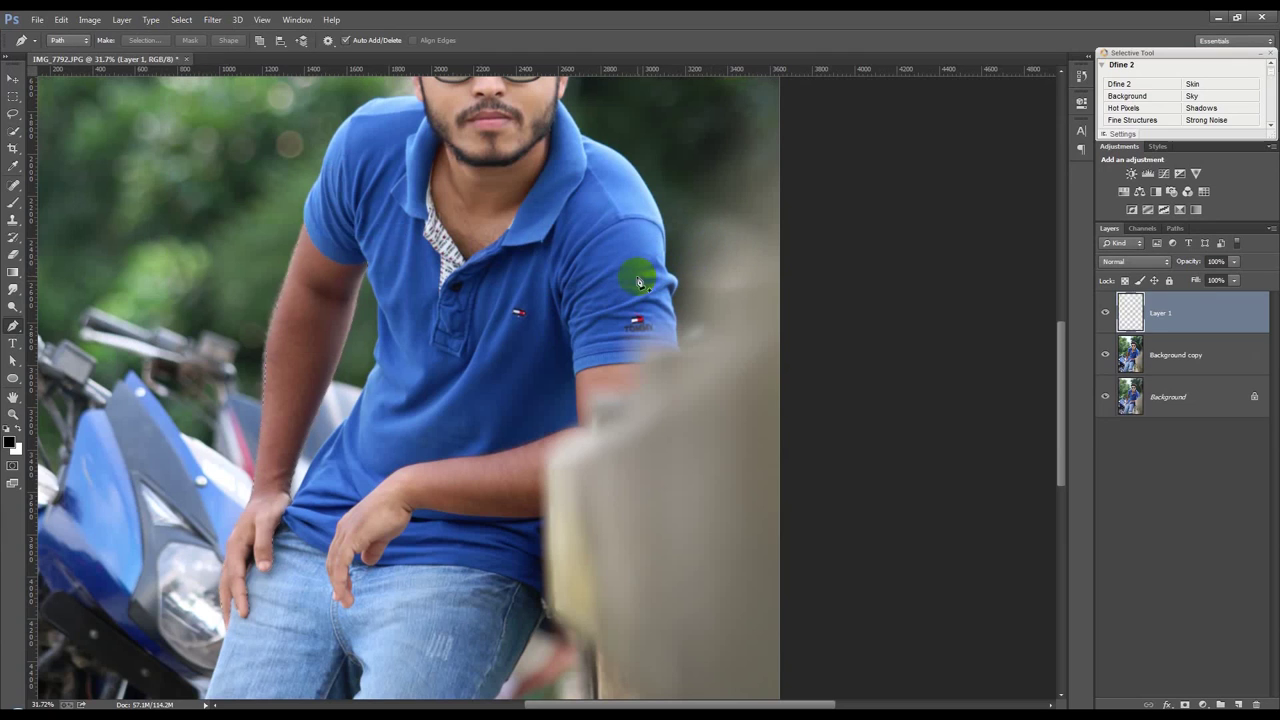
{"action": "left_click", "coordinate": [13, 78]}
{"action": "left_click", "coordinate": [1108, 397]}
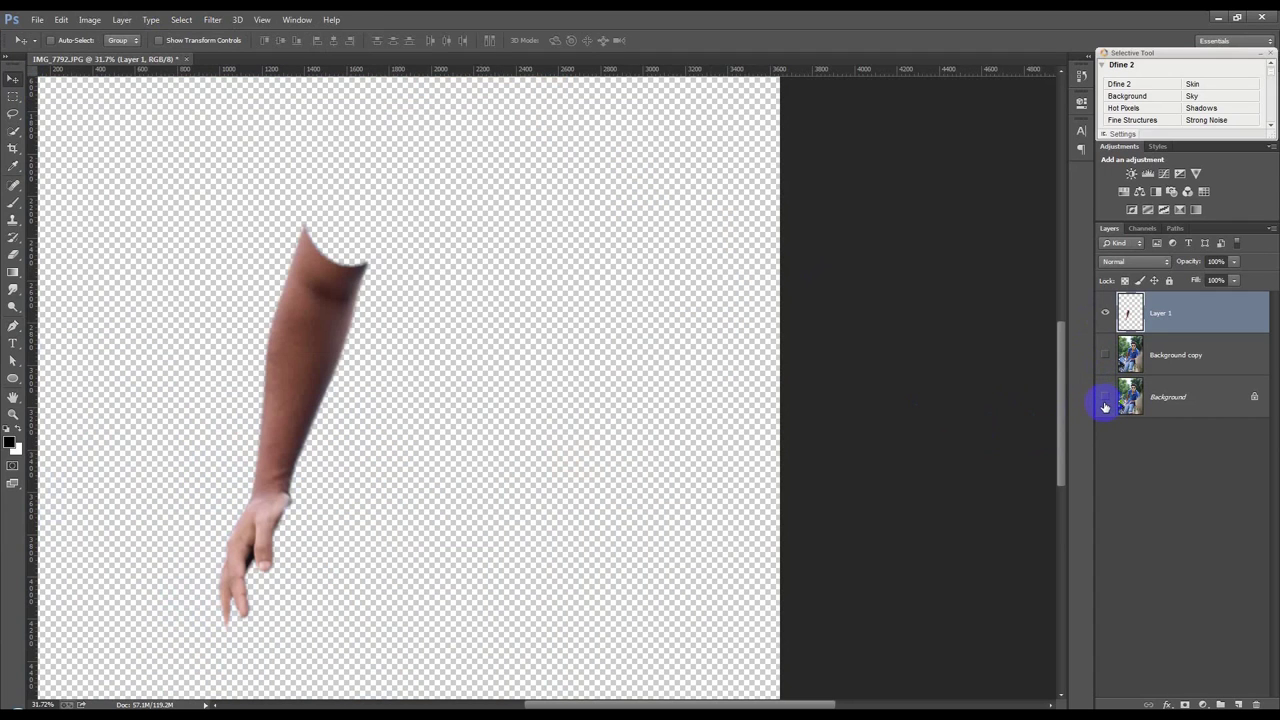
{"action": "left_click", "coordinate": [1105, 400]}
{"action": "left_click", "coordinate": [1150, 360]}
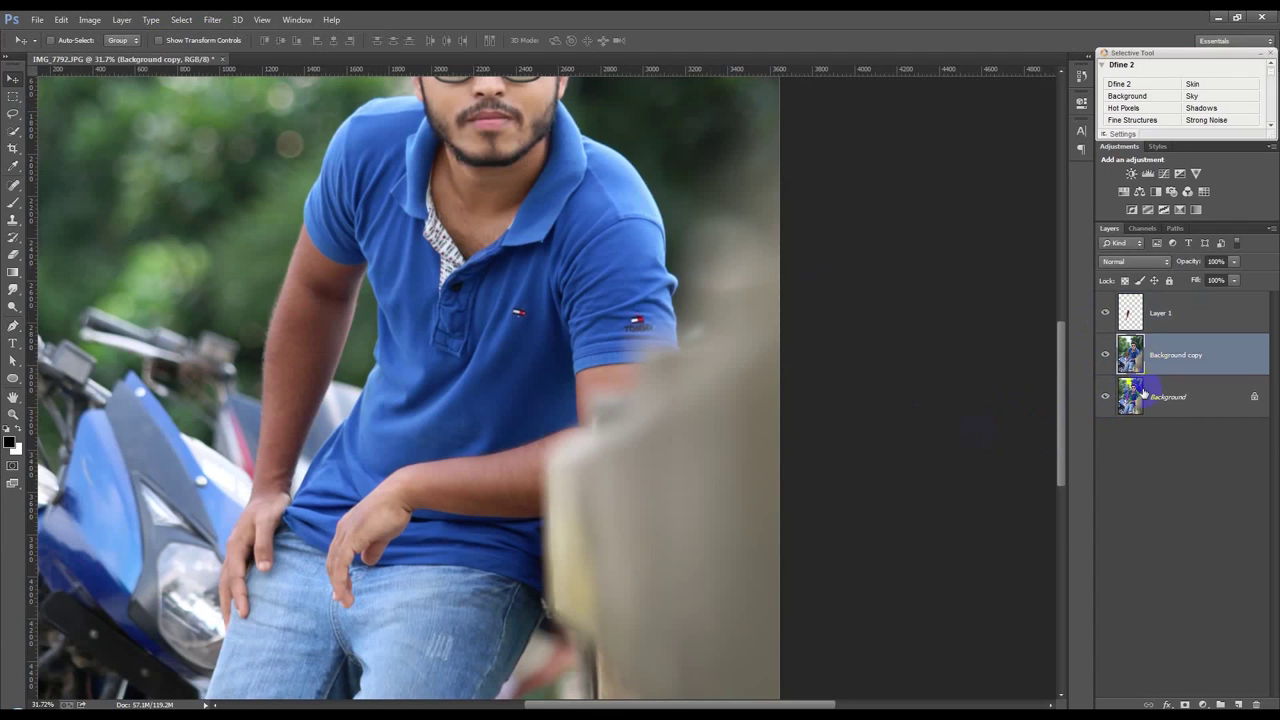
{"action": "left_click", "coordinate": [13, 325]}
Zoom in and start a new pen path curving around the fingertip on the jeans.
{"action": "scroll", "coordinate": [363, 617], "scroll_direction": "up", "scroll_amount": 1}
{"action": "scroll", "coordinate": [363, 617], "scroll_direction": "up", "scroll_amount": 3}
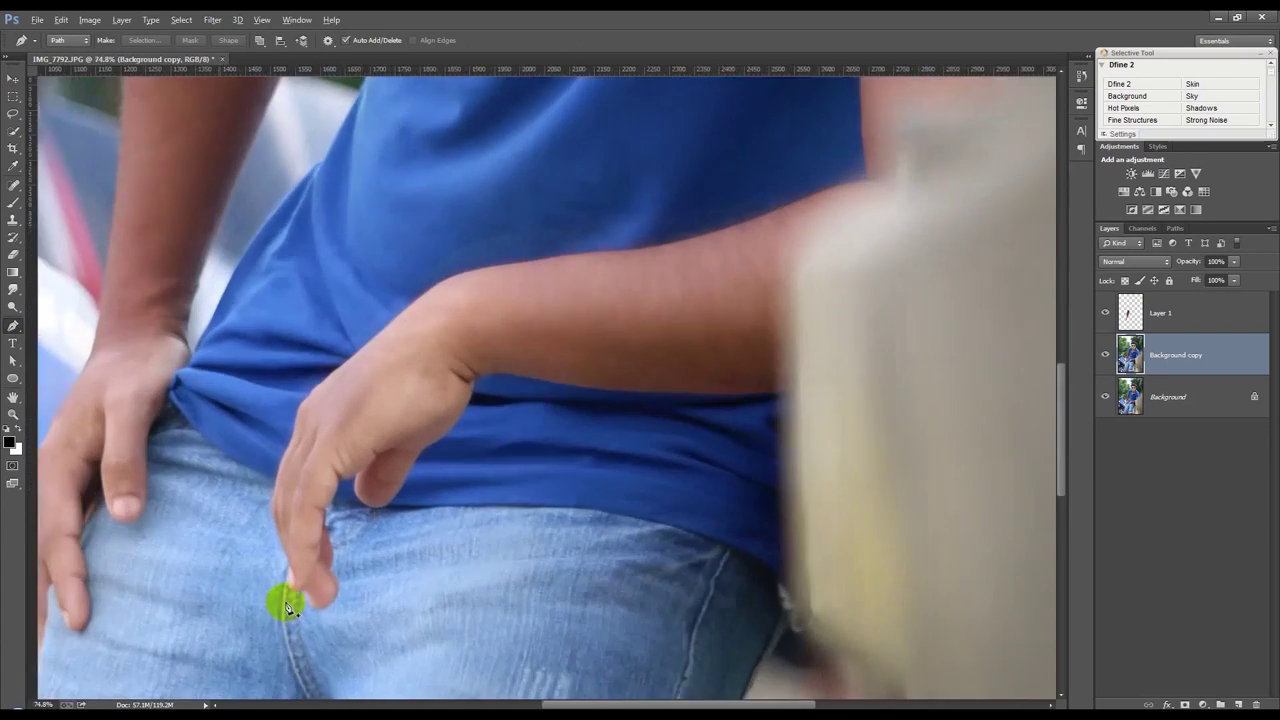
{"action": "scroll", "coordinate": [286, 603], "scroll_direction": "up", "scroll_amount": 3}
{"action": "scroll", "coordinate": [309, 600], "scroll_direction": "up", "scroll_amount": 2}
{"action": "left_click", "coordinate": [345, 628]}
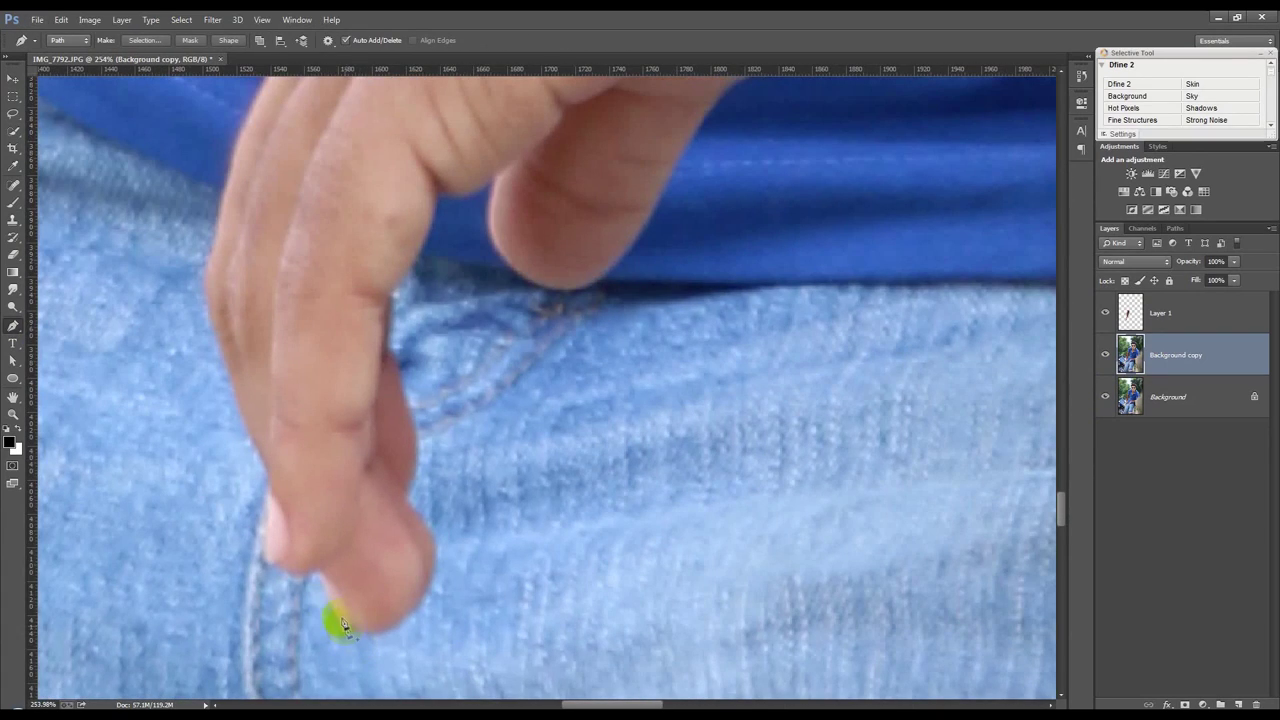
{"action": "left_click_drag", "start_coordinate": [313, 555], "coordinate": [321, 580]}
{"action": "left_click", "coordinate": [261, 560]}
{"action": "left_click_drag", "start_coordinate": [255, 546], "coordinate": [262, 545]}
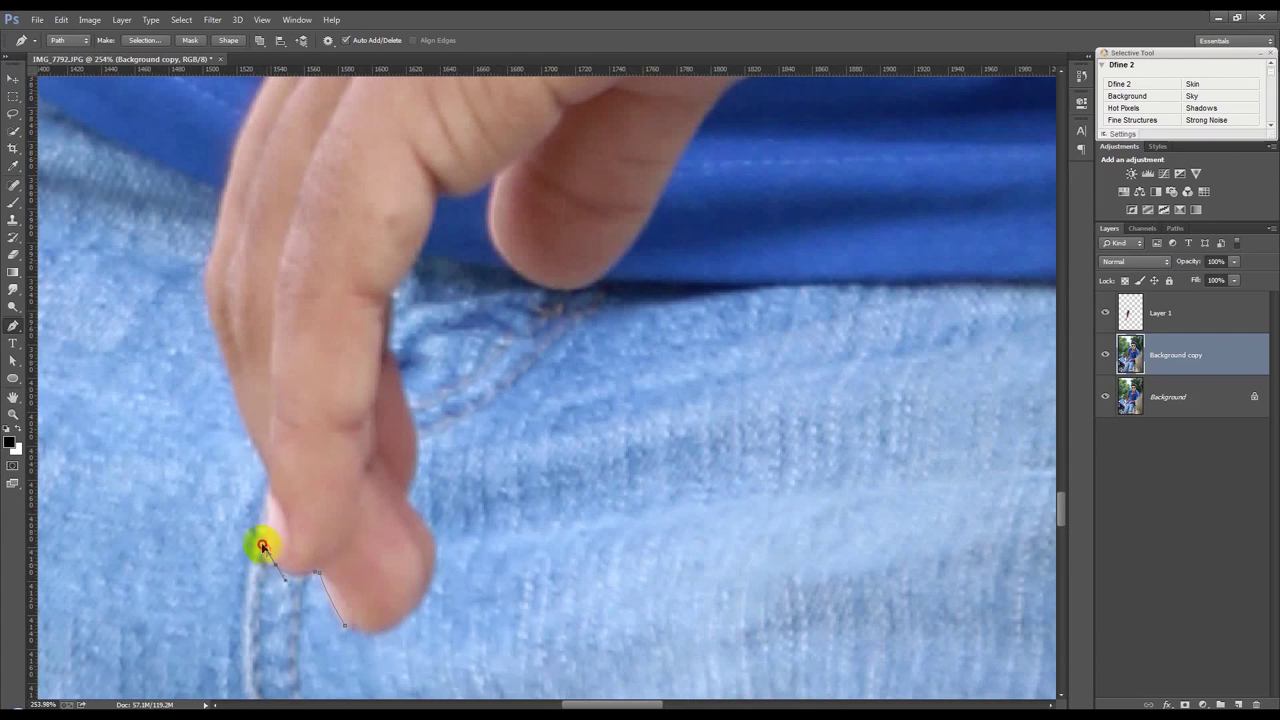
{"action": "left_click_drag", "start_coordinate": [258, 549], "coordinate": [268, 560]}
Trace the path up the finger and back of the hand to the wrist.
{"action": "left_click", "coordinate": [270, 488]}
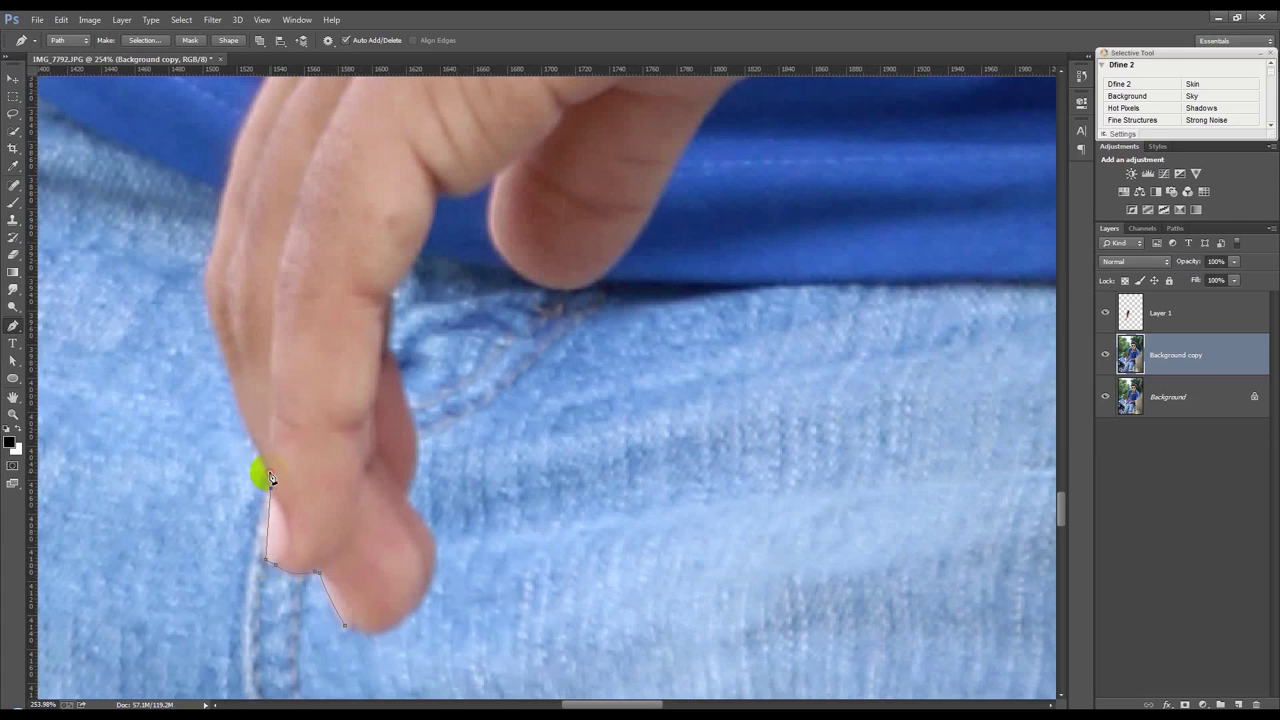
{"action": "left_click", "coordinate": [205, 297]}
{"action": "mouse_move", "coordinate": [205, 297]}
{"action": "left_mouse_down"}
{"action": "mouse_move", "coordinate": [206, 238]}
{"action": "mouse_move", "coordinate": [186, 449]}
{"action": "left_mouse_up"}
{"action": "left_click", "coordinate": [219, 228]}
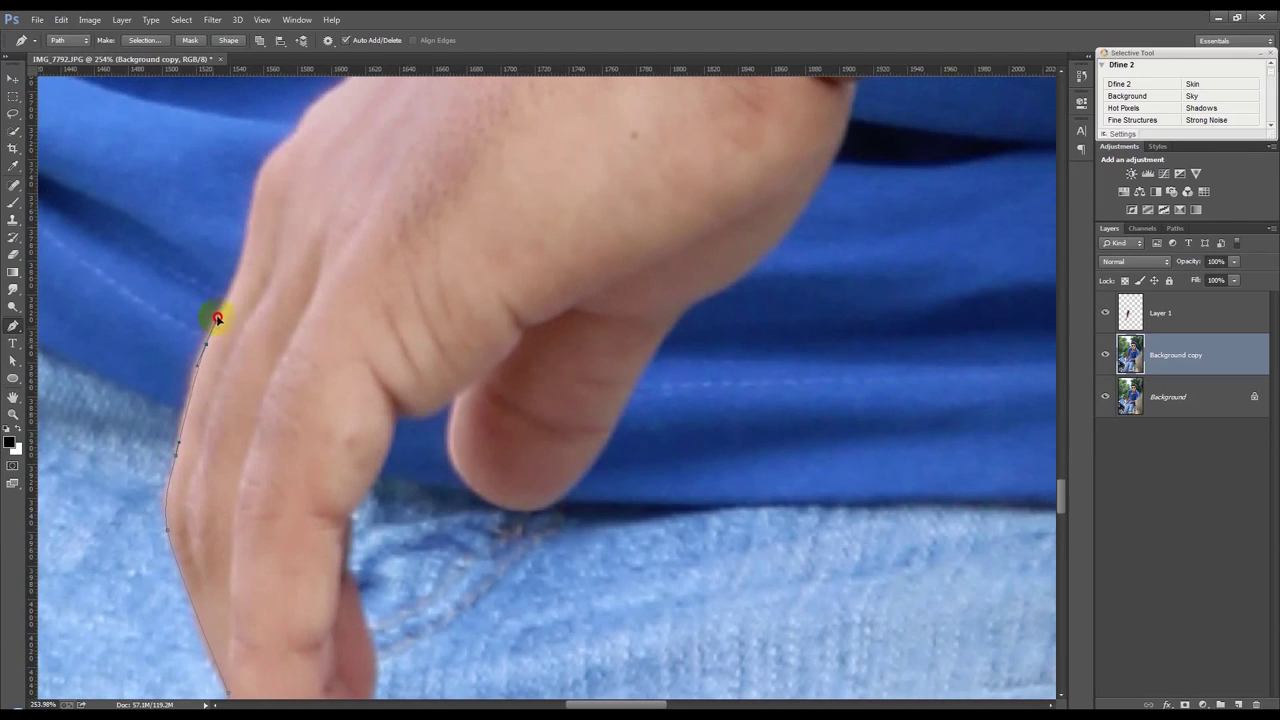
{"action": "left_click", "coordinate": [254, 207]}
{"action": "mouse_move", "coordinate": [292, 138]}
{"action": "left_mouse_down"}
{"action": "mouse_move", "coordinate": [335, 114]}
{"action": "mouse_move", "coordinate": [256, 374]}
{"action": "mouse_move", "coordinate": [279, 330]}
{"action": "left_mouse_up"}
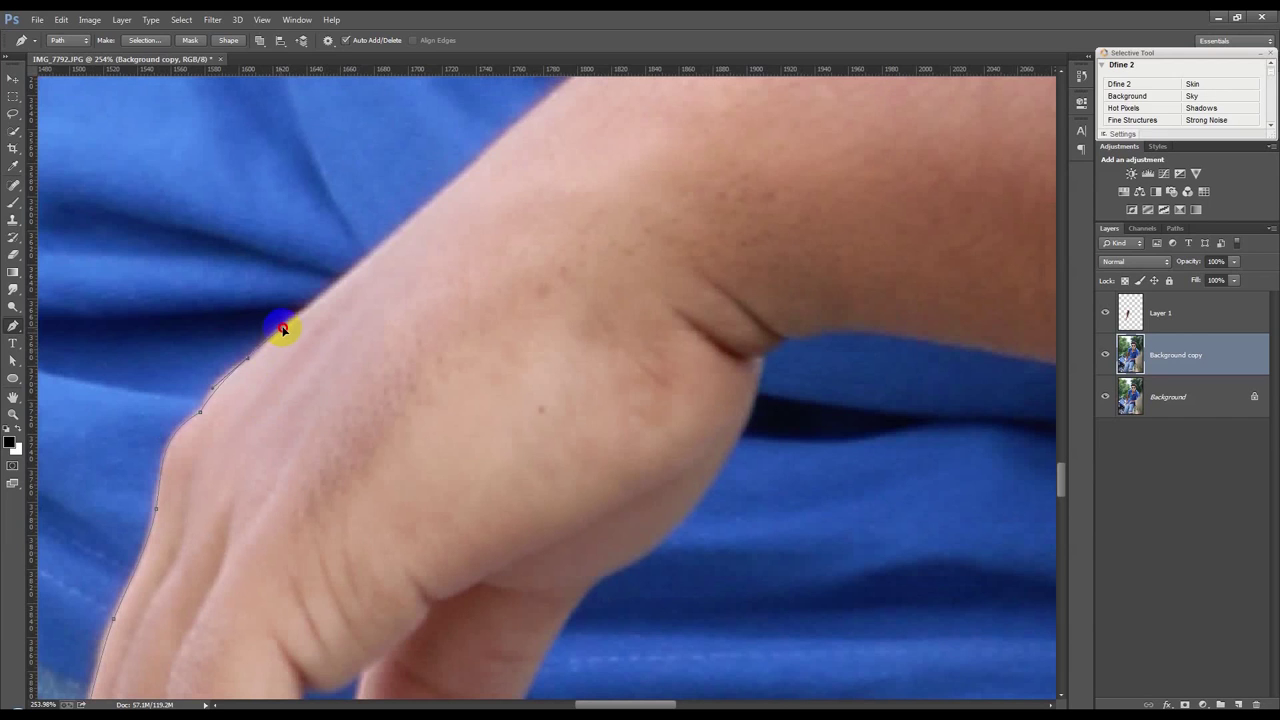
{"action": "mouse_move", "coordinate": [475, 162]}
{"action": "left_mouse_down"}
{"action": "mouse_move", "coordinate": [507, 136]}
{"action": "mouse_move", "coordinate": [230, 442]}
{"action": "left_mouse_up"}
{"action": "left_click_drag", "start_coordinate": [347, 321], "coordinate": [375, 307]}
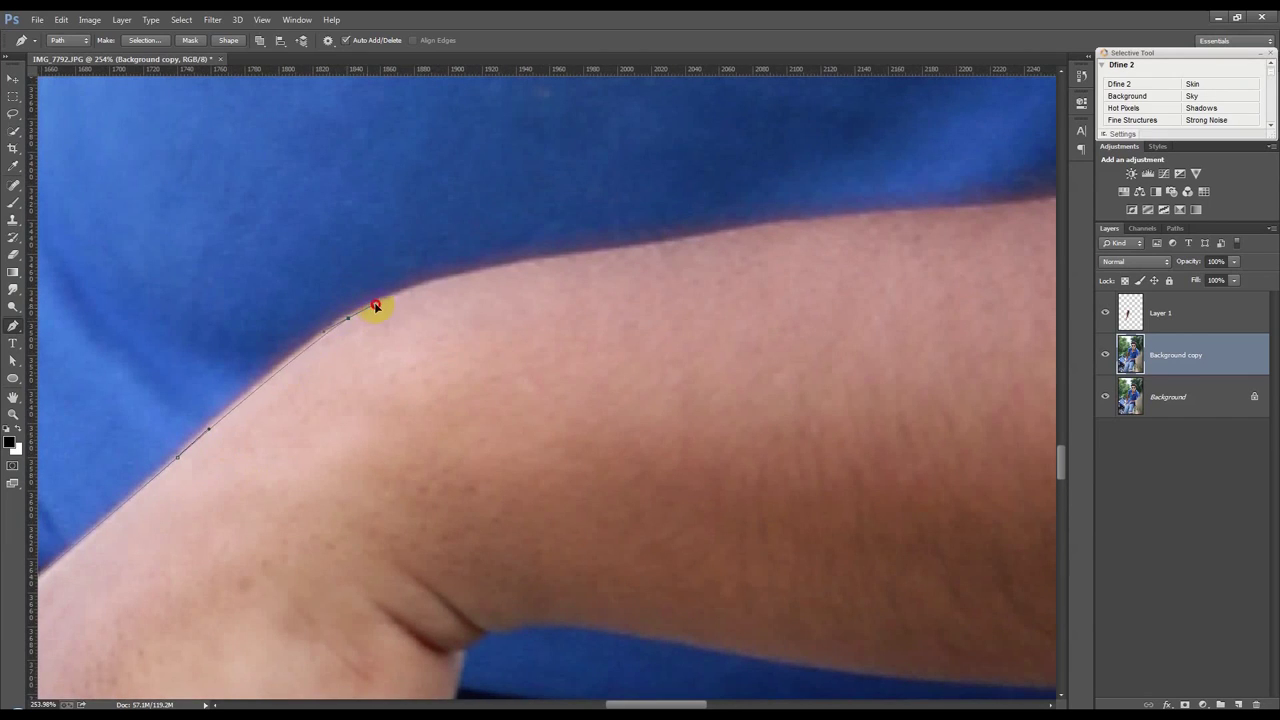
Continue curved anchors along the forearm top to the upper arm, adding corner points.
{"action": "left_click_drag", "start_coordinate": [650, 246], "coordinate": [877, 220]}
{"action": "left_click_drag", "start_coordinate": [648, 250], "coordinate": [298, 312]}
{"action": "left_click_drag", "start_coordinate": [514, 281], "coordinate": [591, 274]}
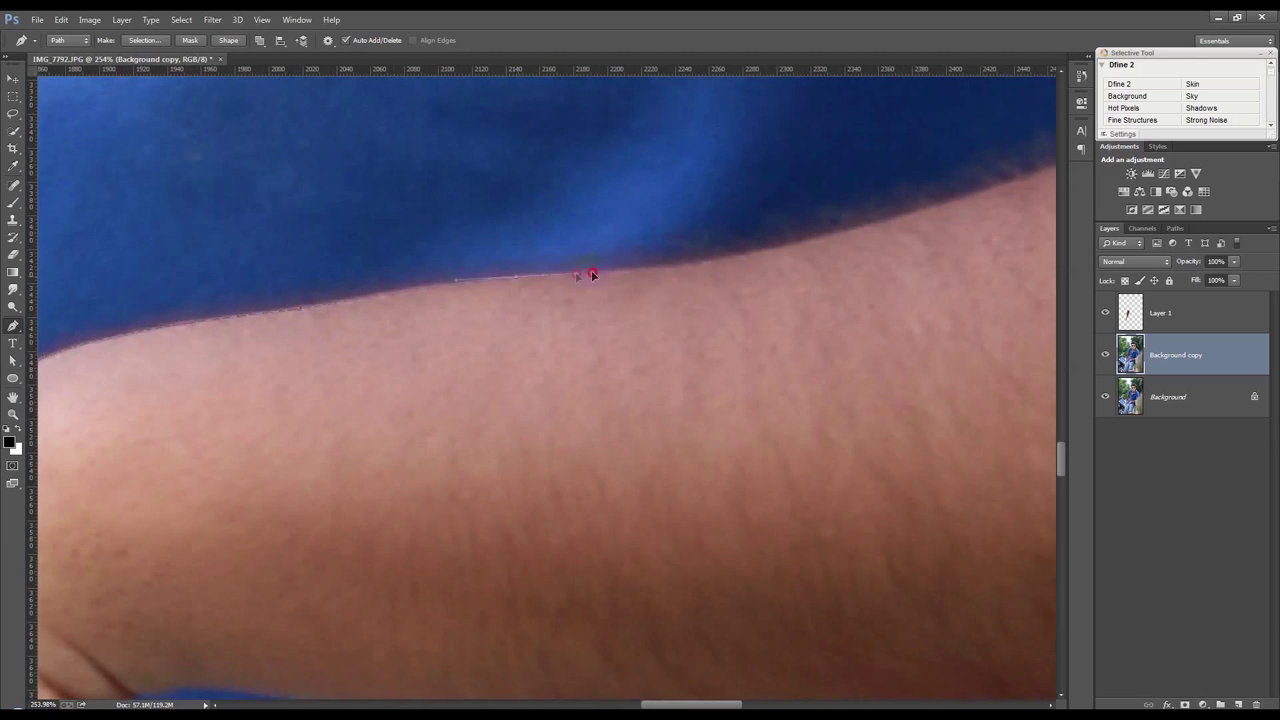
{"action": "left_click_drag", "start_coordinate": [857, 236], "coordinate": [1006, 183]}
{"action": "left_click_drag", "start_coordinate": [724, 314], "coordinate": [366, 387]}
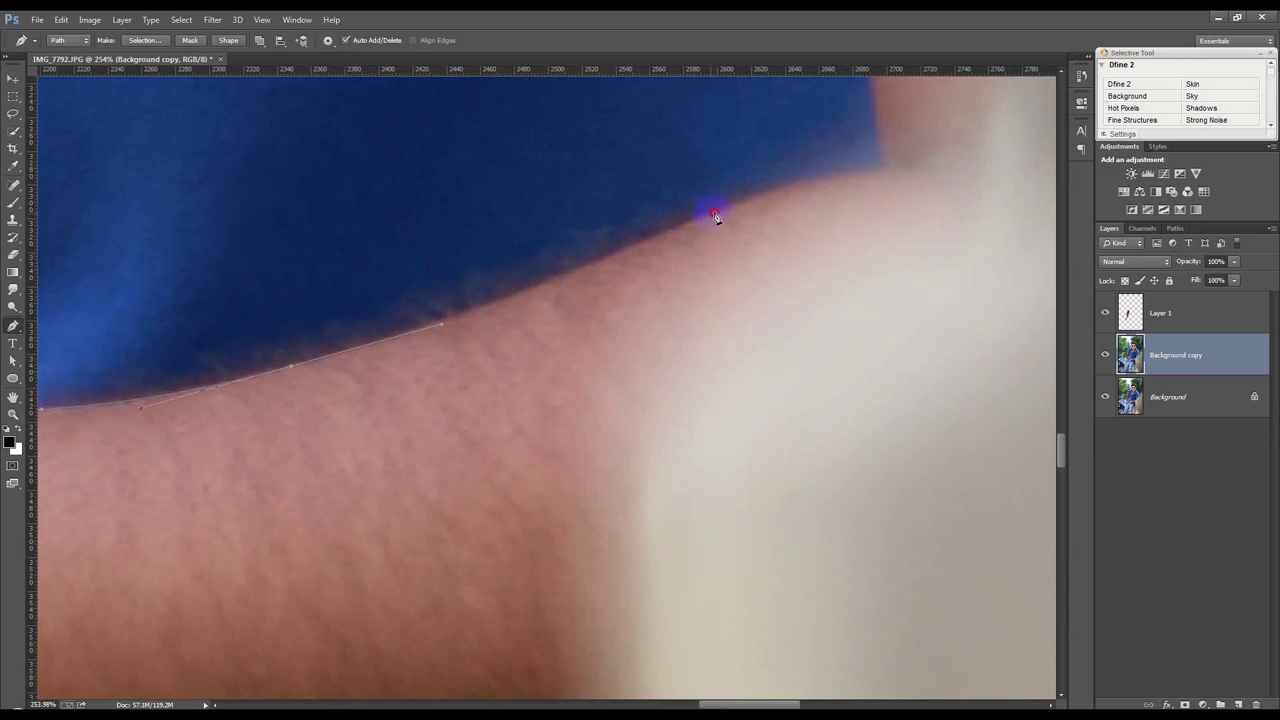
{"action": "left_click_drag", "start_coordinate": [715, 216], "coordinate": [863, 150]}
{"action": "left_click", "coordinate": [716, 213]}
{"action": "mouse_move", "coordinate": [888, 174]}
{"action": "left_mouse_down"}
{"action": "mouse_move", "coordinate": [978, 180]}
{"action": "mouse_move", "coordinate": [418, 532]}
{"action": "left_mouse_up"}
{"action": "left_click", "coordinate": [886, 174], "text": "alt"}
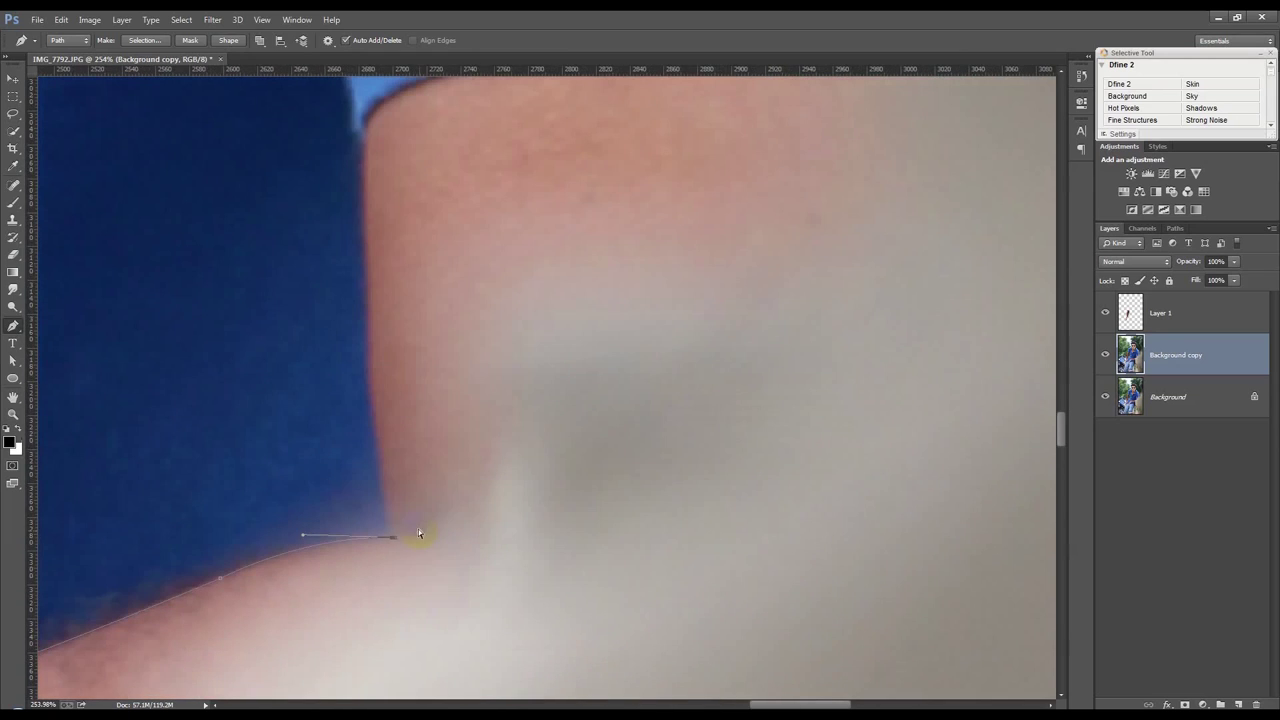
Extend the path up the arm and along the sleeve cuff, undoing the stray last point.
{"action": "left_click", "coordinate": [378, 440]}
{"action": "left_click", "coordinate": [369, 378]}
{"action": "left_click", "coordinate": [364, 124]}
{"action": "left_click_drag", "start_coordinate": [447, 96], "coordinate": [347, 362]}
{"action": "left_click", "coordinate": [357, 341]}
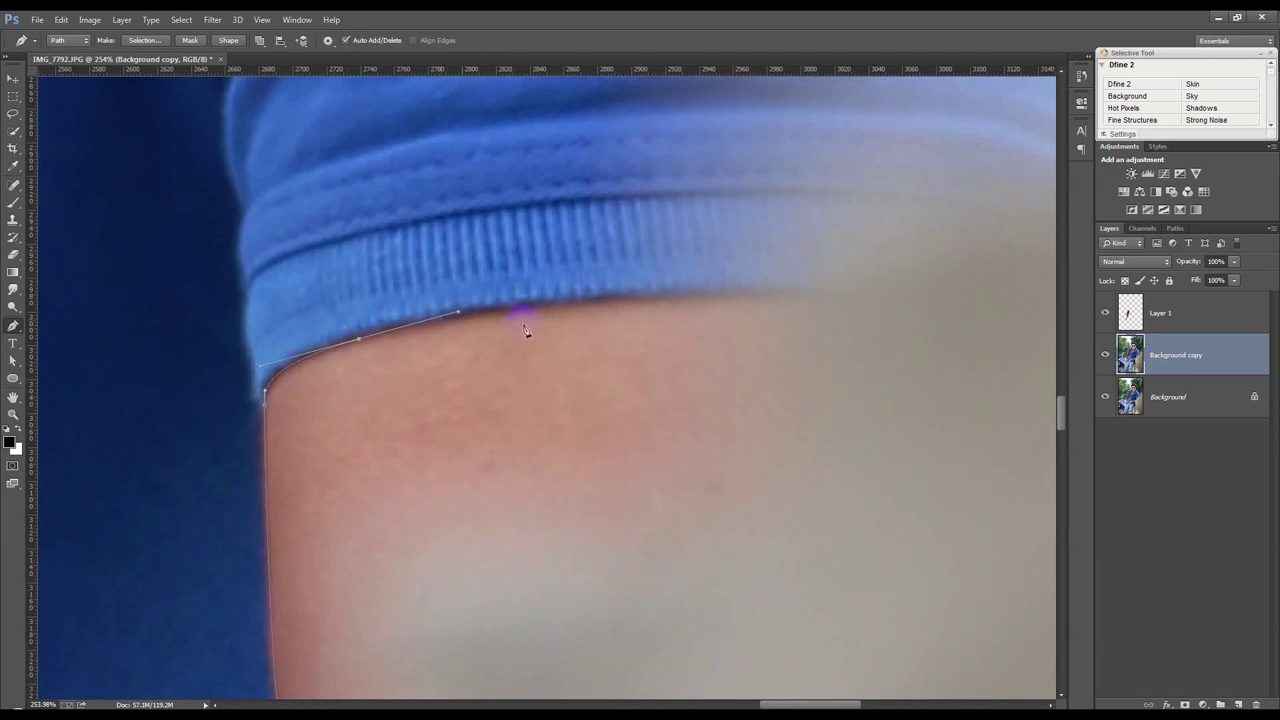
{"action": "left_click", "coordinate": [779, 298]}
{"action": "scroll", "coordinate": [1040, 286], "scroll_direction": "right", "scroll_amount": 2}
{"action": "left_click", "coordinate": [1006, 280]}
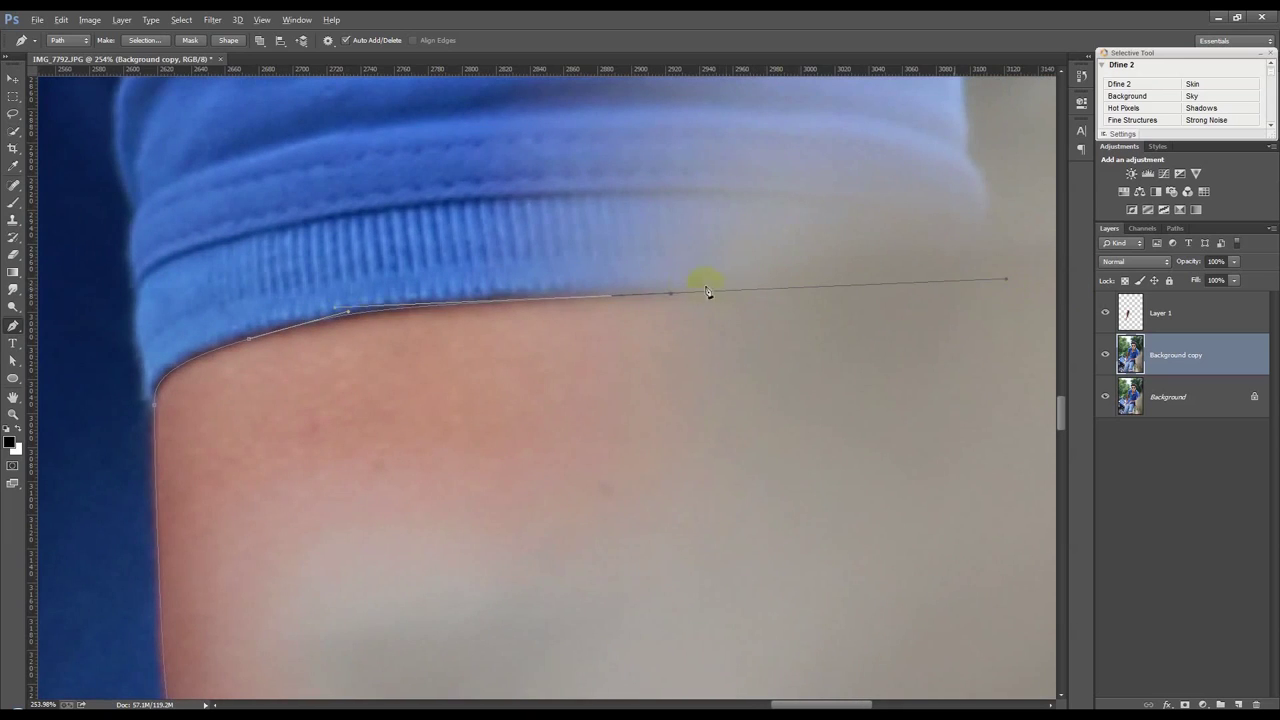
{"action": "key", "text": "ctrl+z"}
Extend the pen path down the arm's far edge to where it meets the shirt.
{"action": "left_click_drag", "start_coordinate": [687, 379], "coordinate": [637, 463]}
{"action": "left_click_drag", "start_coordinate": [571, 546], "coordinate": [609, 325]}
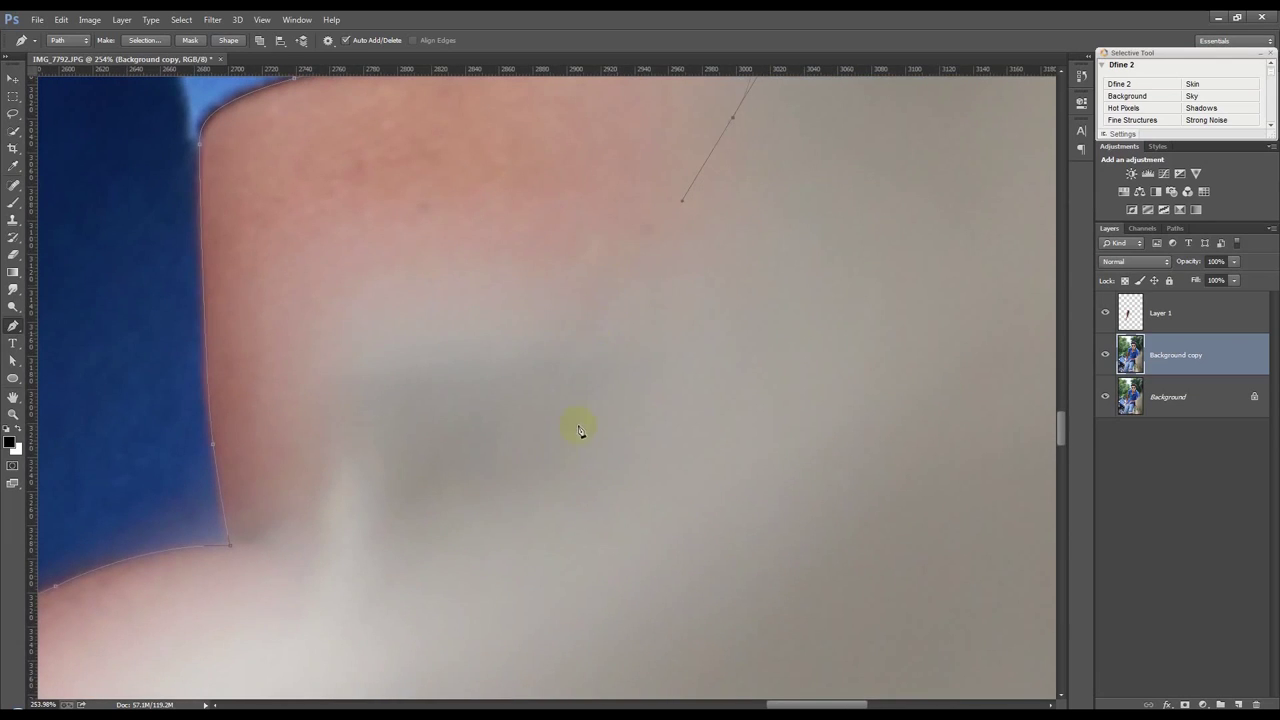
{"action": "left_click_drag", "start_coordinate": [531, 318], "coordinate": [443, 347]}
{"action": "left_click_drag", "start_coordinate": [359, 410], "coordinate": [347, 460]}
{"action": "mouse_move", "coordinate": [322, 578]}
{"action": "left_mouse_down"}
{"action": "mouse_move", "coordinate": [312, 594]}
{"action": "mouse_move", "coordinate": [563, 257]}
{"action": "left_mouse_up"}
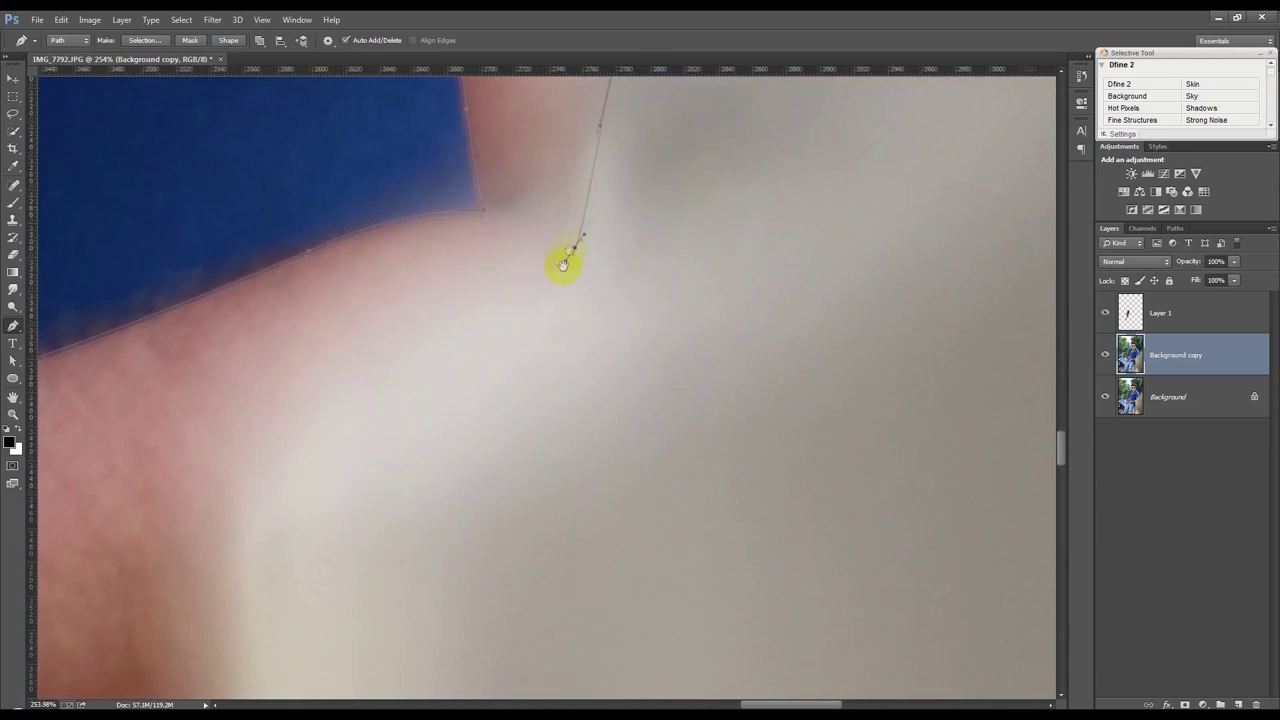
{"action": "left_click_drag", "start_coordinate": [296, 434], "coordinate": [253, 528]}
{"action": "left_click", "coordinate": [257, 677]}
{"action": "left_click_drag", "start_coordinate": [257, 677], "coordinate": [597, 209]}
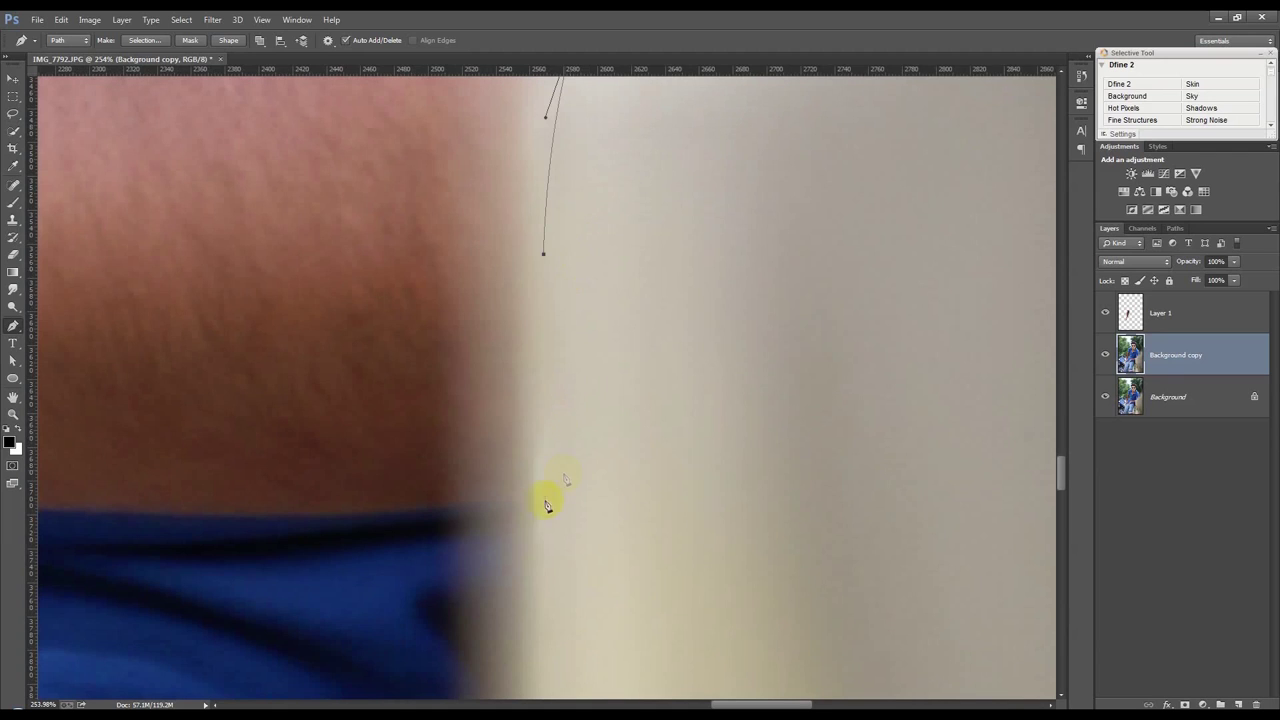
{"action": "left_click", "coordinate": [535, 508]}
Trace the forearm underside to the wrist, with a corner point on the forearm.
{"action": "left_click_drag", "start_coordinate": [380, 503], "coordinate": [553, 520]}
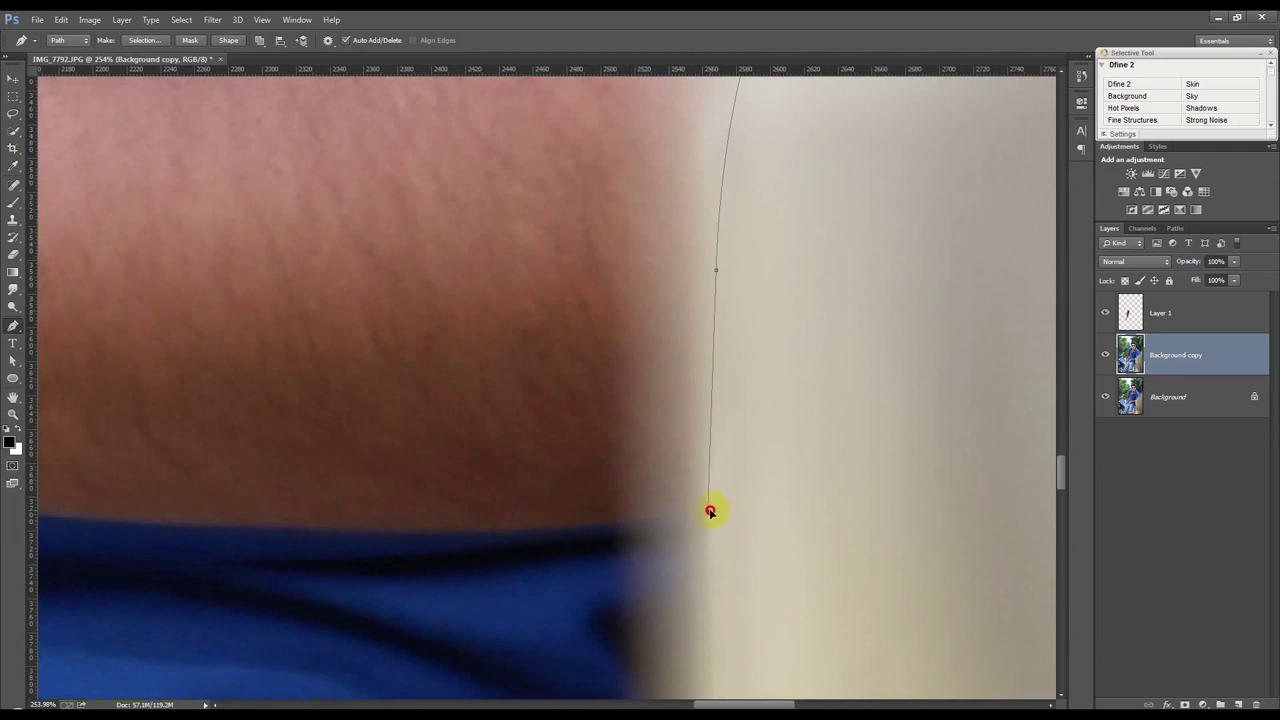
{"action": "mouse_move", "coordinate": [416, 529]}
{"action": "left_mouse_down"}
{"action": "mouse_move", "coordinate": [275, 522]}
{"action": "mouse_move", "coordinate": [855, 604]}
{"action": "left_mouse_up"}
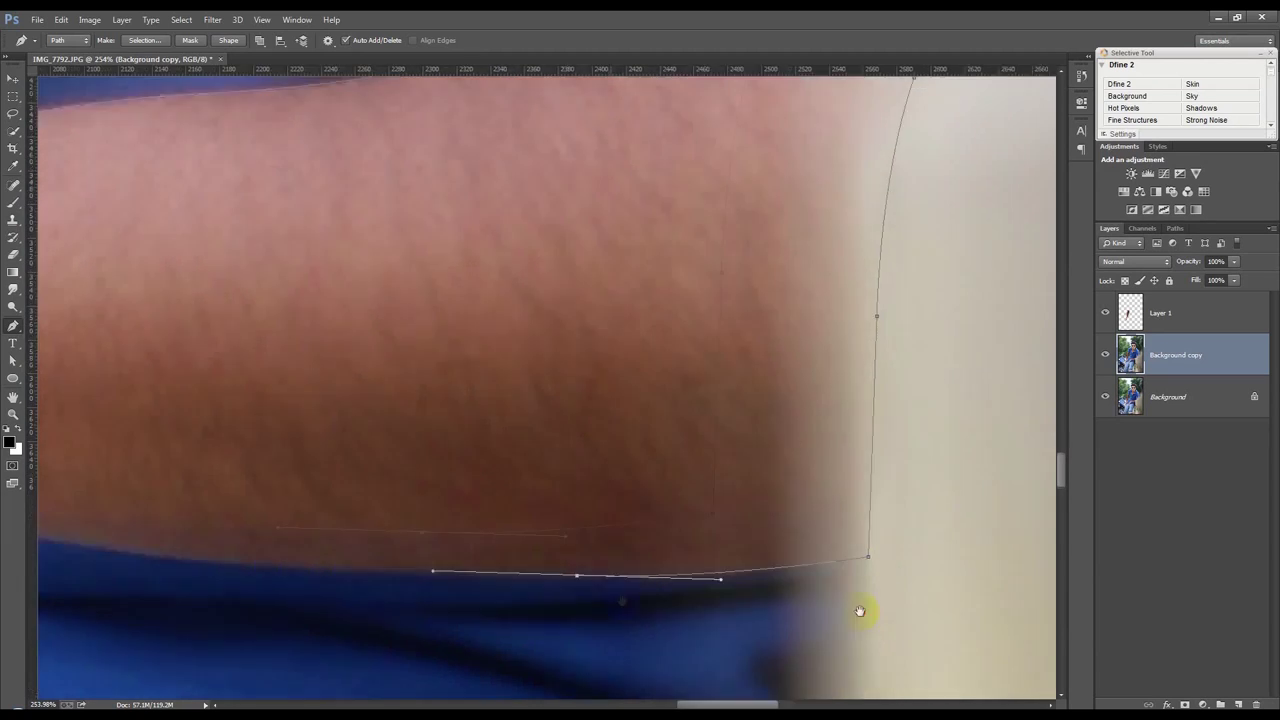
{"action": "left_click_drag", "start_coordinate": [416, 562], "coordinate": [235, 520]}
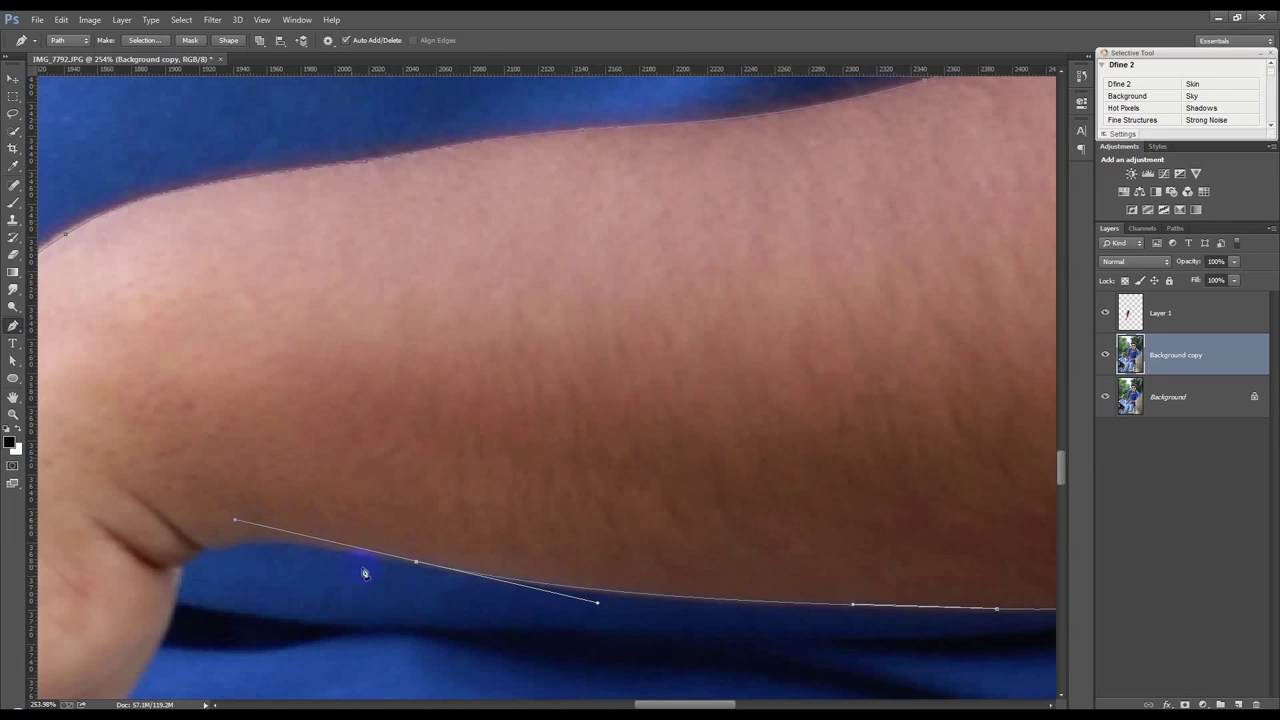
{"action": "left_click", "coordinate": [416, 563], "text": "alt"}
{"action": "left_click_drag", "start_coordinate": [207, 550], "coordinate": [138, 566]}
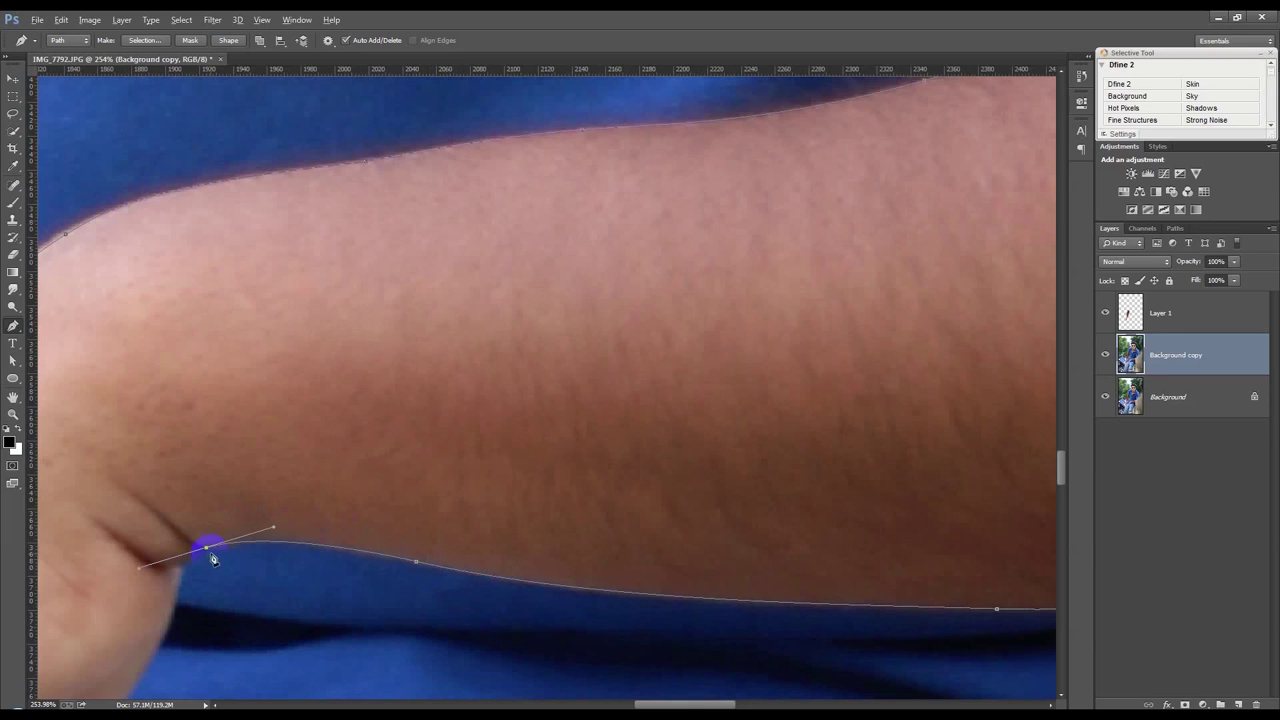
{"action": "mouse_move", "coordinate": [191, 580]}
{"action": "left_mouse_down"}
{"action": "mouse_move", "coordinate": [364, 287]}
{"action": "mouse_move", "coordinate": [343, 316]}
{"action": "left_mouse_up"}
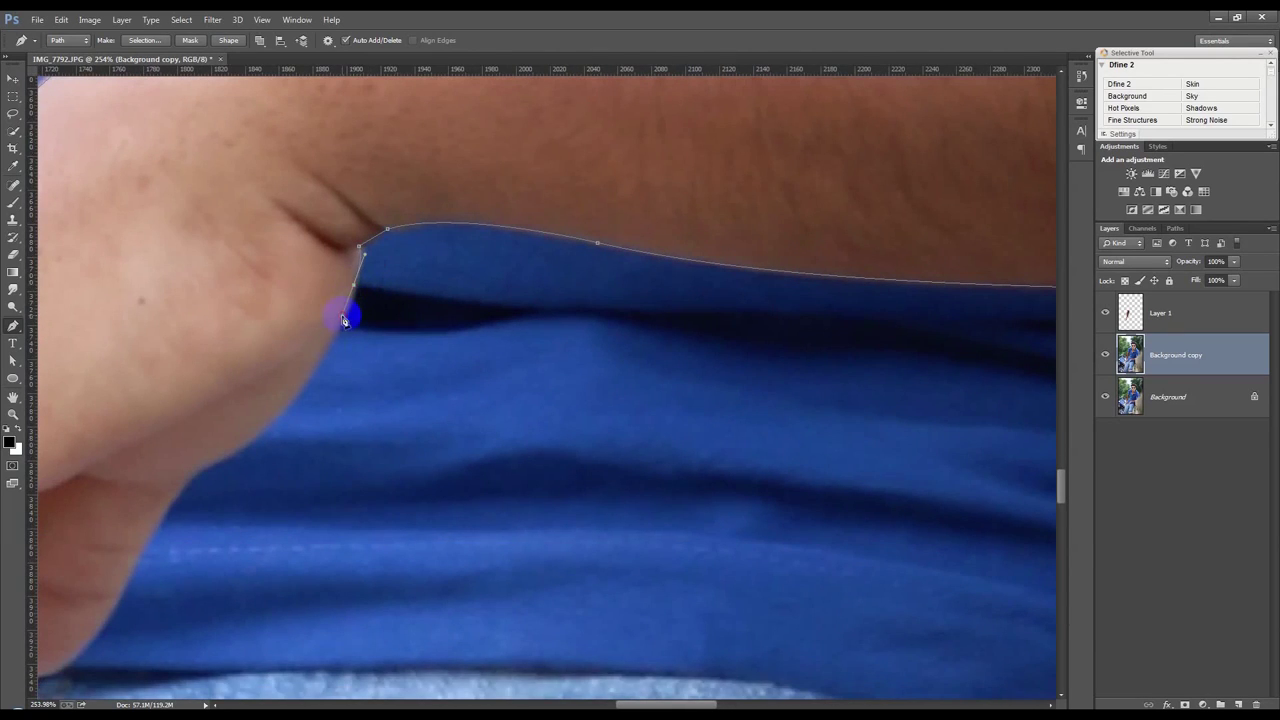
{"action": "mouse_move", "coordinate": [269, 425]}
{"action": "left_mouse_down"}
{"action": "mouse_move", "coordinate": [174, 494]}
{"action": "mouse_move", "coordinate": [151, 535]}
{"action": "left_mouse_up"}
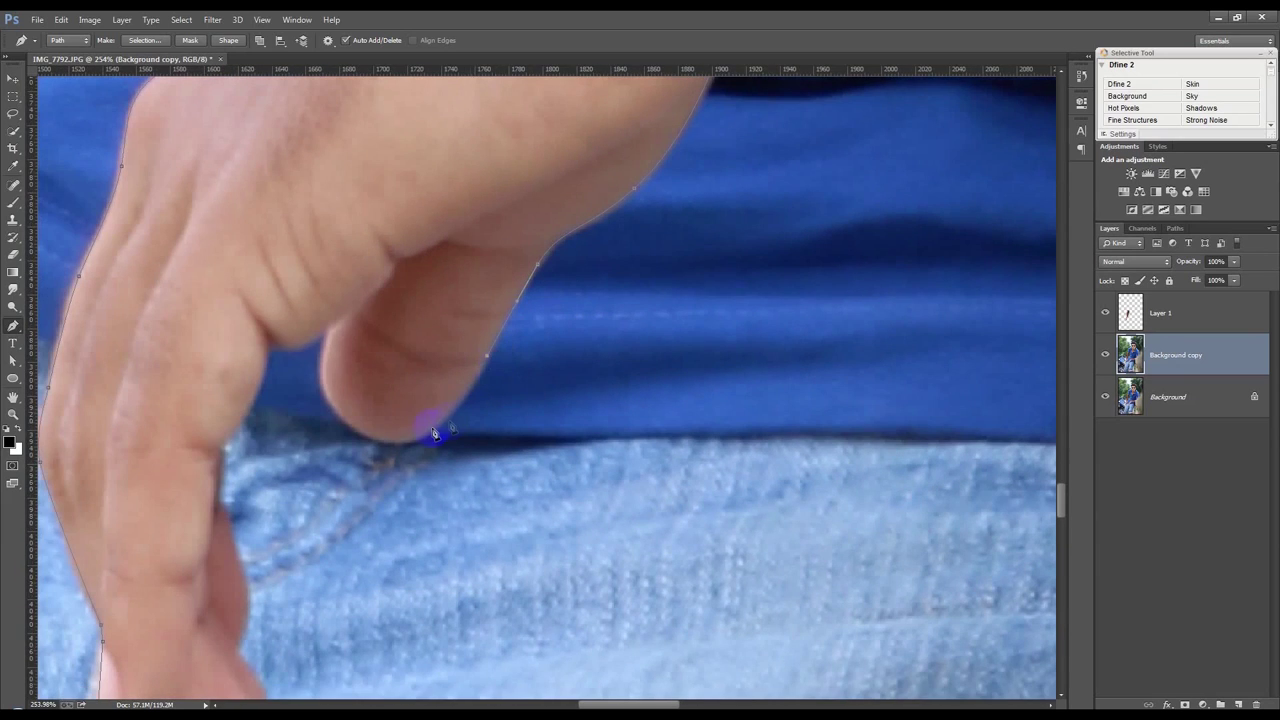
Carry the path around the fingers and fingertip, adding corner points at the creases.
{"action": "left_click_drag", "start_coordinate": [389, 443], "coordinate": [340, 432]}
{"action": "left_click_drag", "start_coordinate": [342, 268], "coordinate": [342, 264]}
{"action": "left_click", "coordinate": [274, 347]}
{"action": "mouse_move", "coordinate": [222, 460]}
{"action": "left_mouse_down"}
{"action": "mouse_move", "coordinate": [395, 282]}
{"action": "mouse_move", "coordinate": [412, 312]}
{"action": "left_mouse_up"}
{"action": "left_click", "coordinate": [423, 337]}
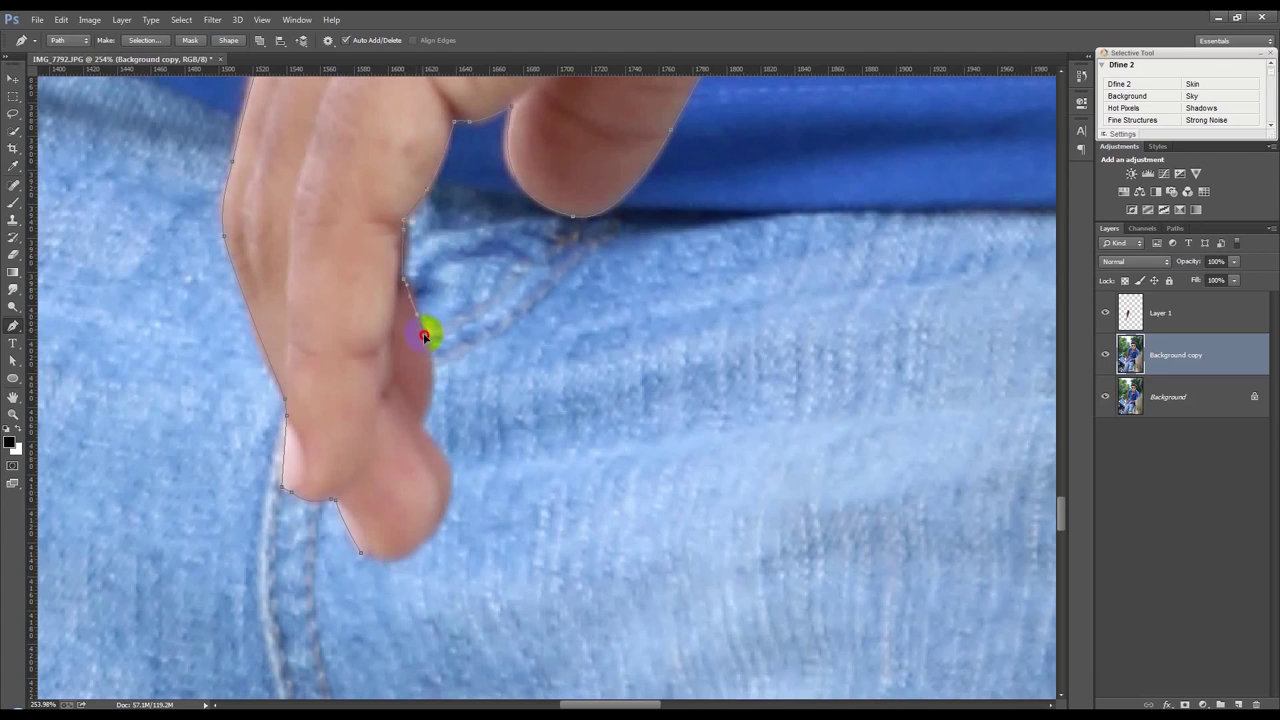
{"action": "mouse_move", "coordinate": [424, 424]}
{"action": "left_mouse_down"}
{"action": "mouse_move", "coordinate": [387, 446]}
{"action": "mouse_move", "coordinate": [397, 456]}
{"action": "left_mouse_up"}
{"action": "left_click", "coordinate": [420, 422], "text": "alt"}
{"action": "left_click", "coordinate": [454, 467]}
{"action": "left_click_drag", "start_coordinate": [427, 537], "coordinate": [401, 566]}
{"action": "left_click", "coordinate": [359, 553], "text": "alt"}
Turn the arm path into a selection, feather it, and copy it to Layer 2.
{"action": "scroll", "coordinate": [440, 490], "scroll_direction": "down", "scroll_amount": 5}
{"action": "scroll", "coordinate": [440, 490], "scroll_direction": "down", "scroll_amount": 5}
{"action": "key", "text": "ctrl+Return"}
{"action": "left_click", "coordinate": [181, 20]}
{"action": "mouse_move", "coordinate": [192, 179]}
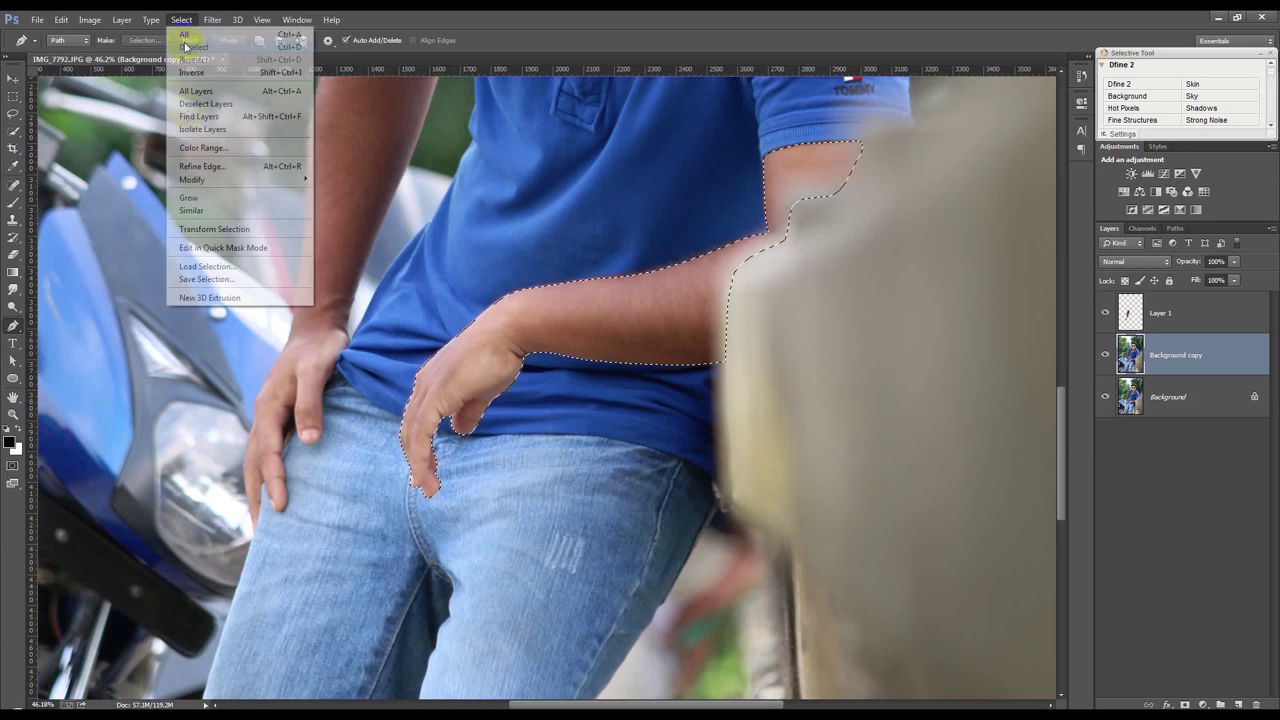
{"action": "left_click", "coordinate": [362, 231]}
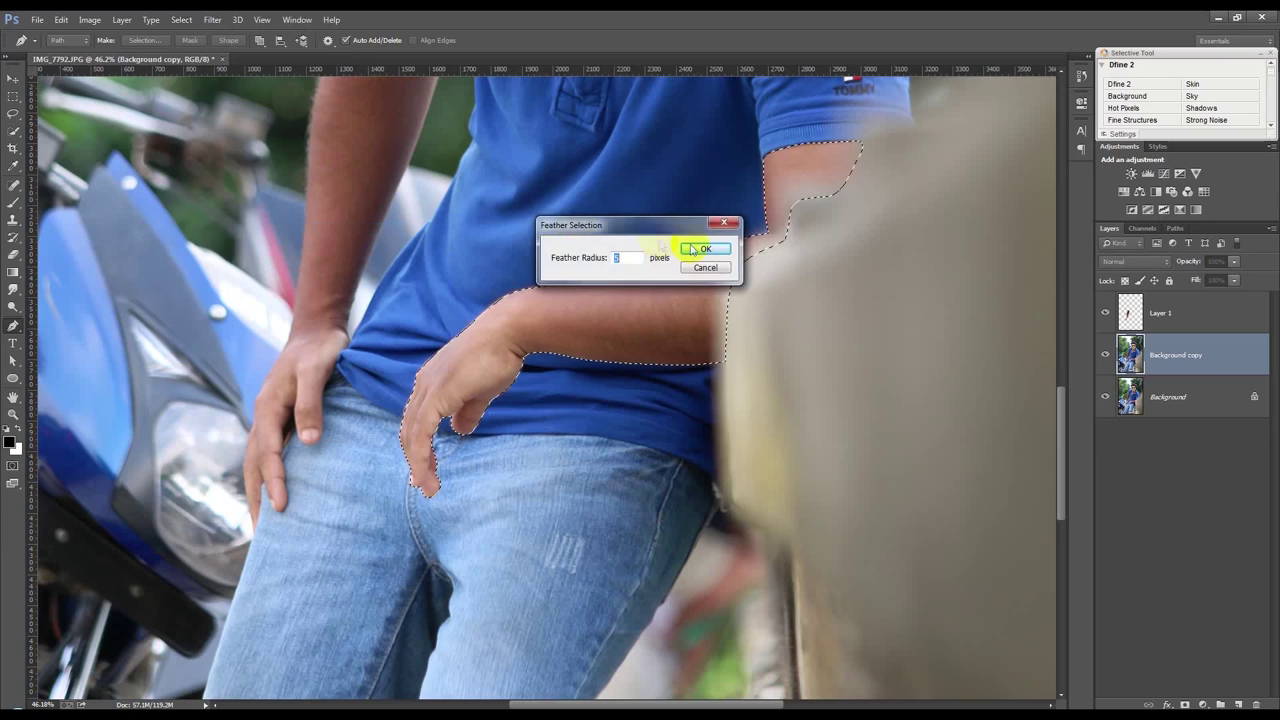
{"action": "left_click", "coordinate": [700, 249]}
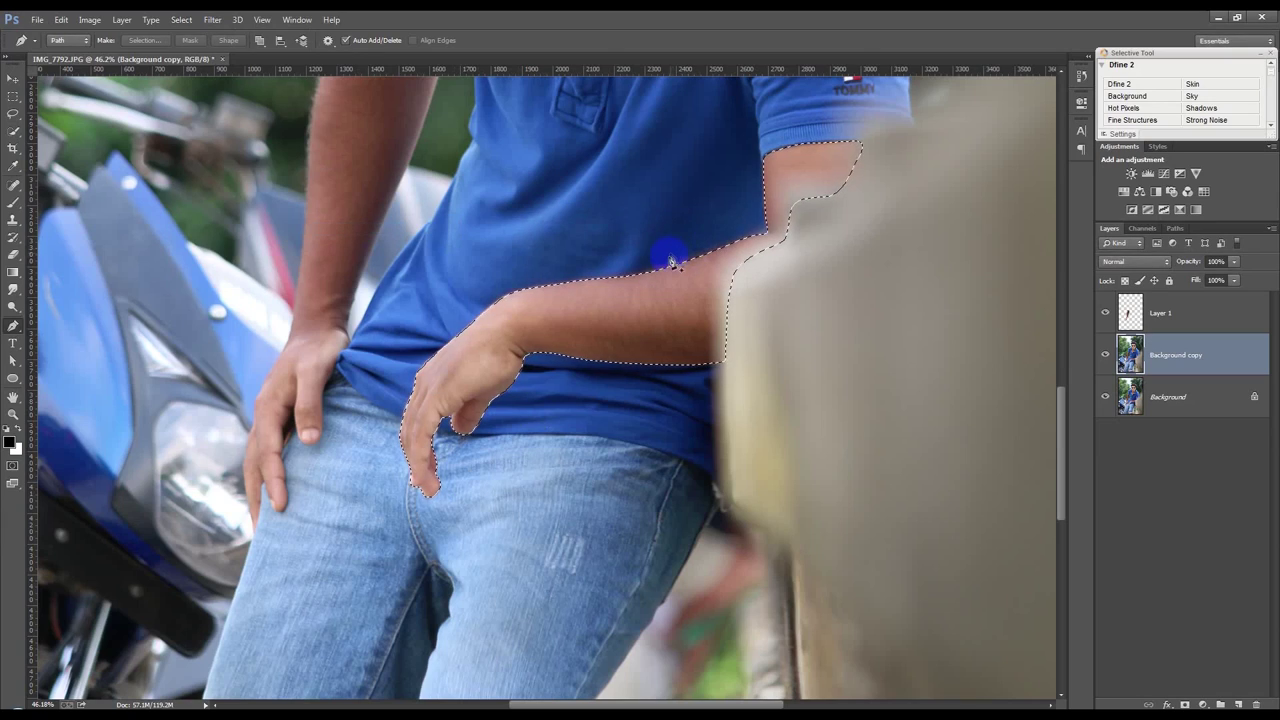
{"action": "key", "text": "ctrl+j"}
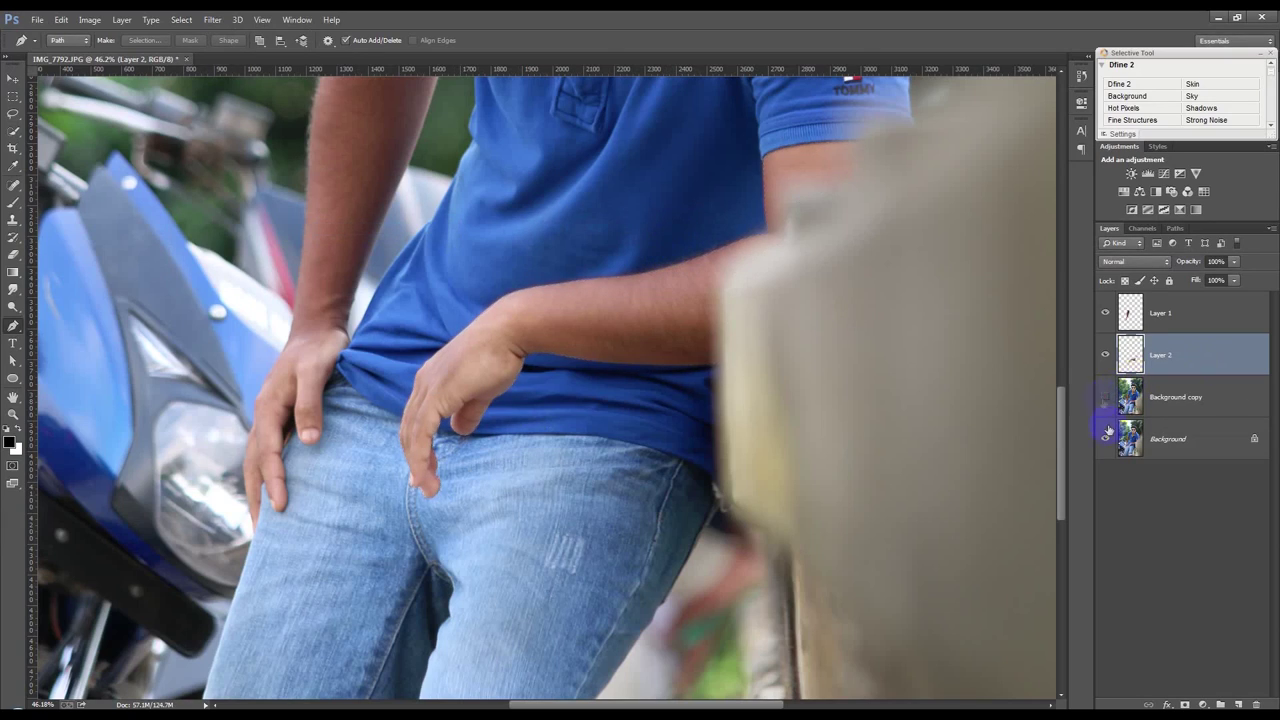
Hide the Background, make Background copy visible and active, and zoom into the collar.
{"action": "left_click", "coordinate": [1107, 433]}
{"action": "left_click", "coordinate": [1105, 397]}
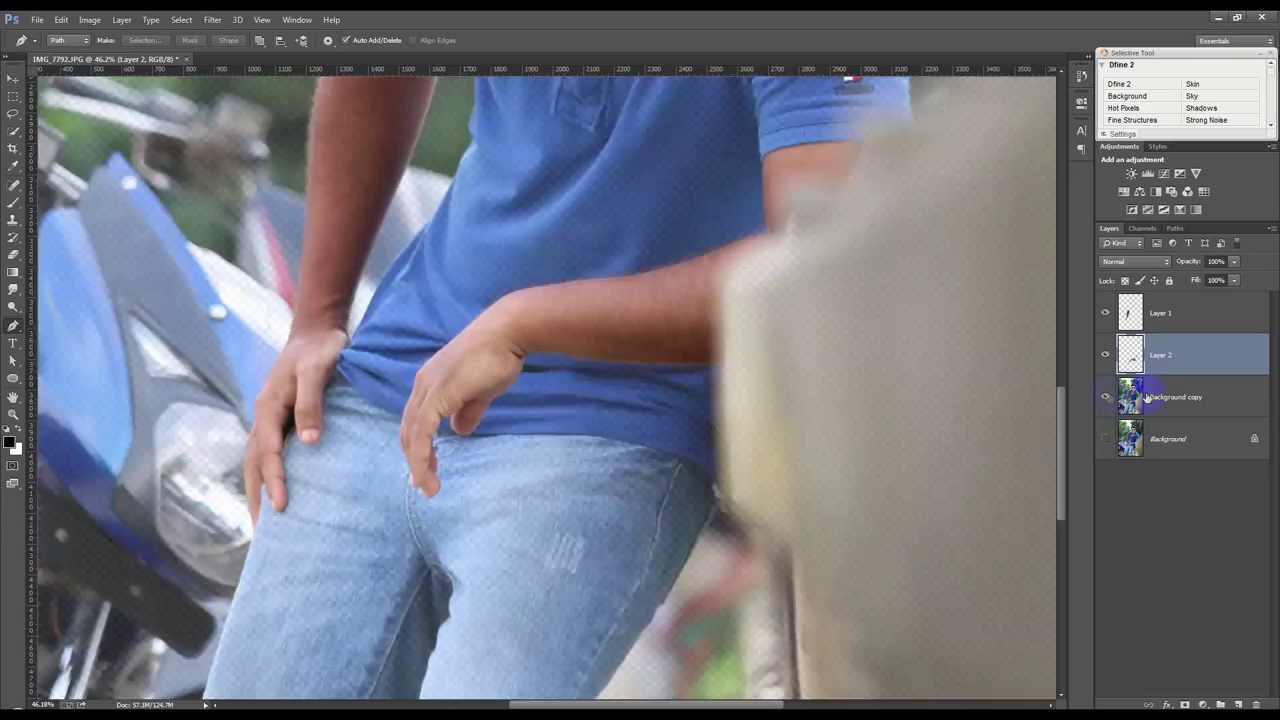
{"action": "left_click", "coordinate": [1160, 397]}
{"action": "left_click_drag", "start_coordinate": [823, 240], "coordinate": [582, 343]}
{"action": "mouse_move", "coordinate": [374, 571]}
{"action": "left_mouse_down"}
{"action": "mouse_move", "coordinate": [434, 500]}
{"action": "mouse_move", "coordinate": [507, 567]}
{"action": "mouse_move", "coordinate": [536, 575]}
{"action": "left_mouse_up"}
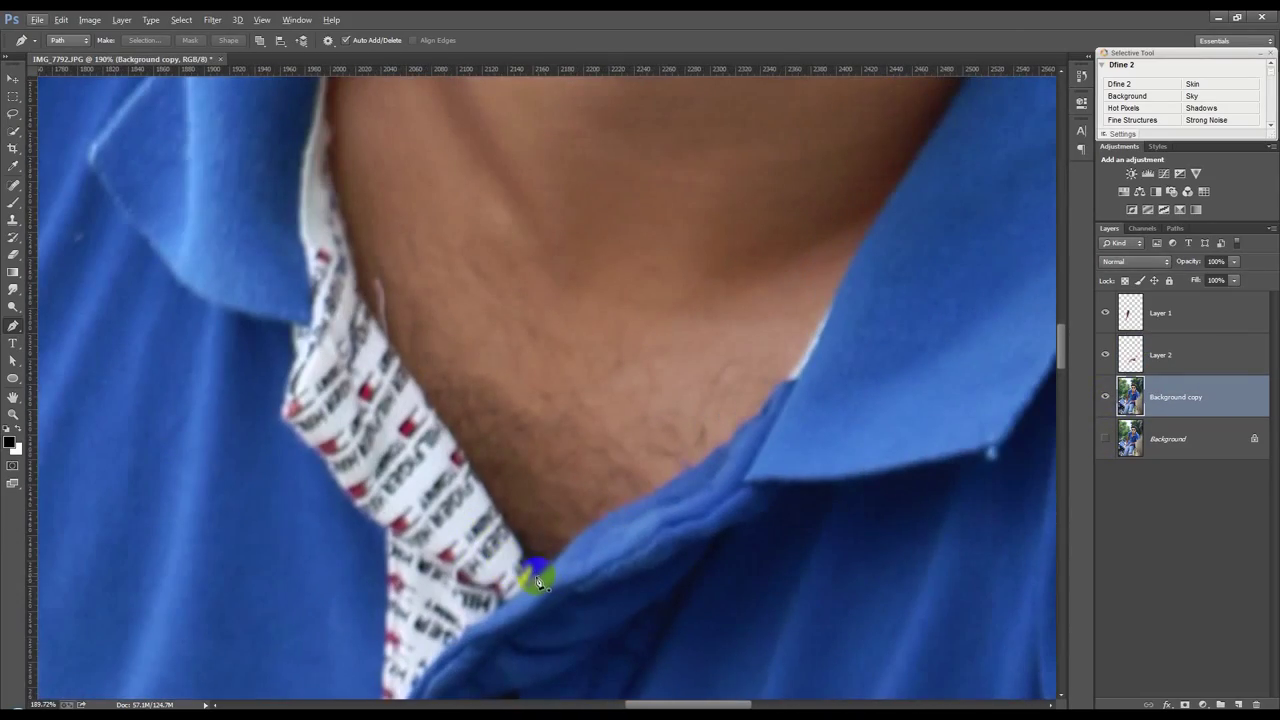
Start a new pen path at the neckline and trace up the neck and left jaw.
{"action": "left_click", "coordinate": [537, 576]}
{"action": "left_click_drag", "start_coordinate": [400, 368], "coordinate": [369, 330]}
{"action": "mouse_move", "coordinate": [342, 213]}
{"action": "left_mouse_down"}
{"action": "mouse_move", "coordinate": [335, 121]}
{"action": "mouse_move", "coordinate": [300, 320]}
{"action": "left_mouse_up"}
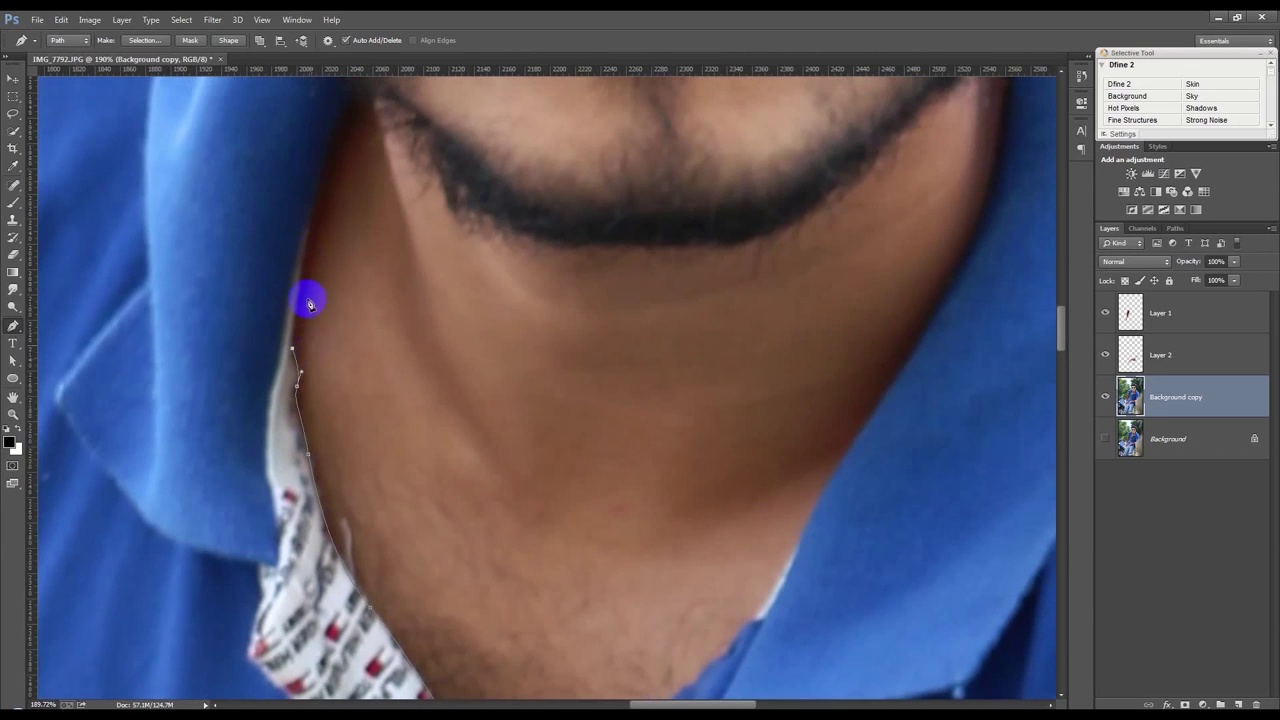
{"action": "mouse_move", "coordinate": [315, 212]}
{"action": "left_mouse_down"}
{"action": "mouse_move", "coordinate": [328, 185]}
{"action": "mouse_move", "coordinate": [306, 509]}
{"action": "mouse_move", "coordinate": [322, 432]}
{"action": "left_mouse_up"}
{"action": "left_click", "coordinate": [316, 421]}
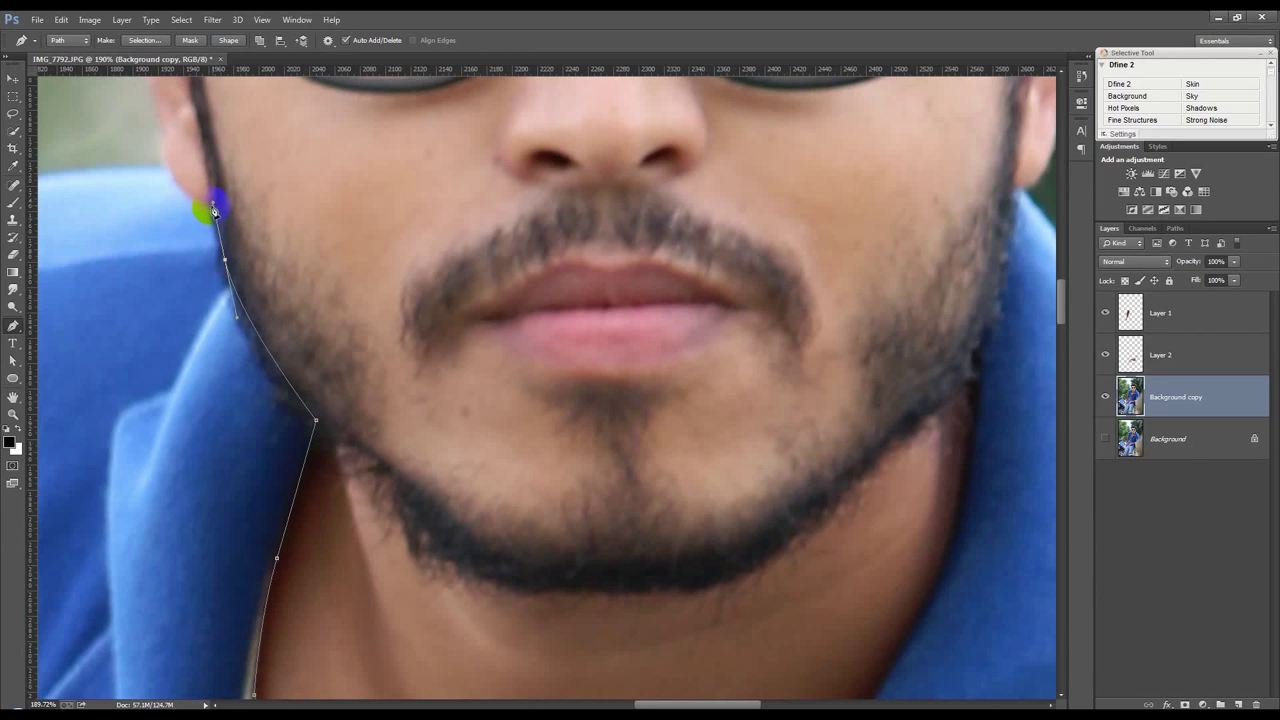
{"action": "left_click_drag", "start_coordinate": [220, 200], "coordinate": [390, 555]}
{"action": "left_click_drag", "start_coordinate": [325, 503], "coordinate": [305, 405]}
{"action": "left_click", "coordinate": [326, 503], "text": "alt"}
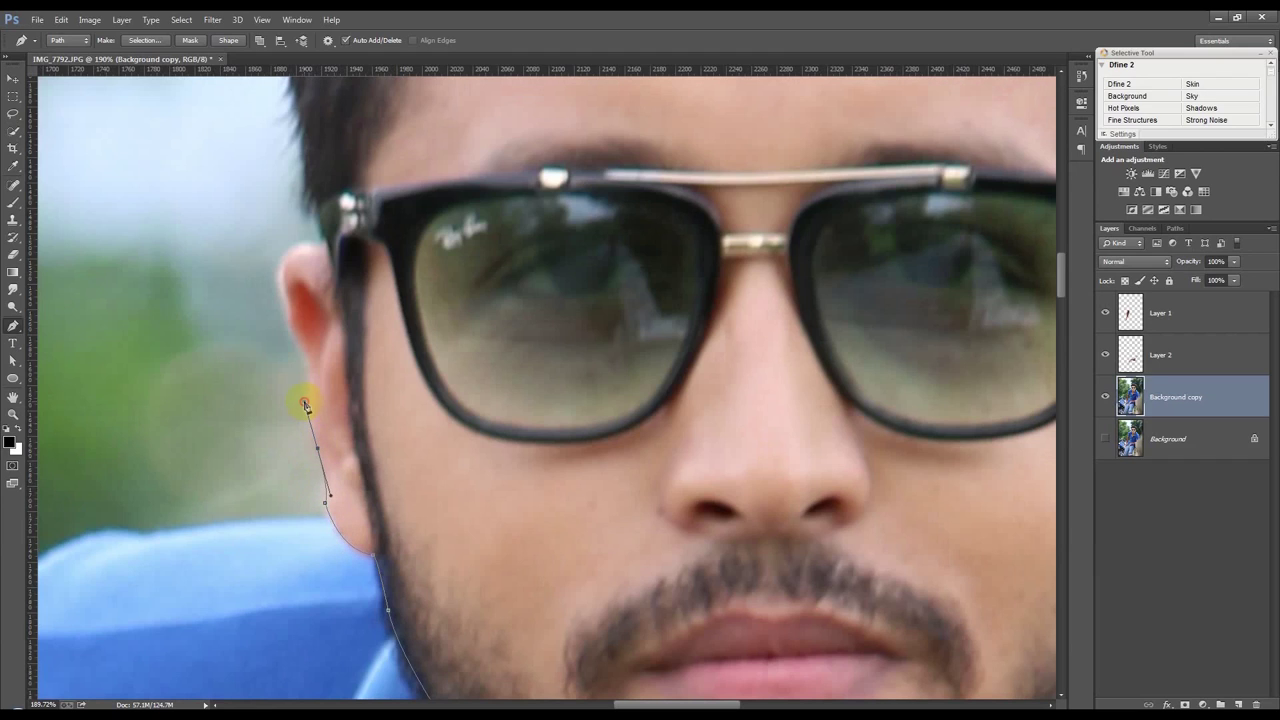
Continue the path around the left ear and back down toward the glasses hinge.
{"action": "left_click", "coordinate": [311, 377]}
{"action": "left_click", "coordinate": [296, 333]}
{"action": "left_click", "coordinate": [288, 310]}
{"action": "mouse_move", "coordinate": [320, 248]}
{"action": "left_mouse_down"}
{"action": "mouse_move", "coordinate": [368, 265]}
{"action": "mouse_move", "coordinate": [357, 263]}
{"action": "left_mouse_up"}
{"action": "key", "text": "ctrl+z"}
{"action": "left_click_drag", "start_coordinate": [298, 246], "coordinate": [328, 240]}
{"action": "left_click_drag", "start_coordinate": [344, 330], "coordinate": [348, 353]}
{"action": "mouse_move", "coordinate": [376, 538]}
{"action": "left_mouse_down"}
{"action": "mouse_move", "coordinate": [388, 555]}
{"action": "mouse_move", "coordinate": [362, 374]}
{"action": "mouse_move", "coordinate": [386, 262]}
{"action": "left_mouse_up"}
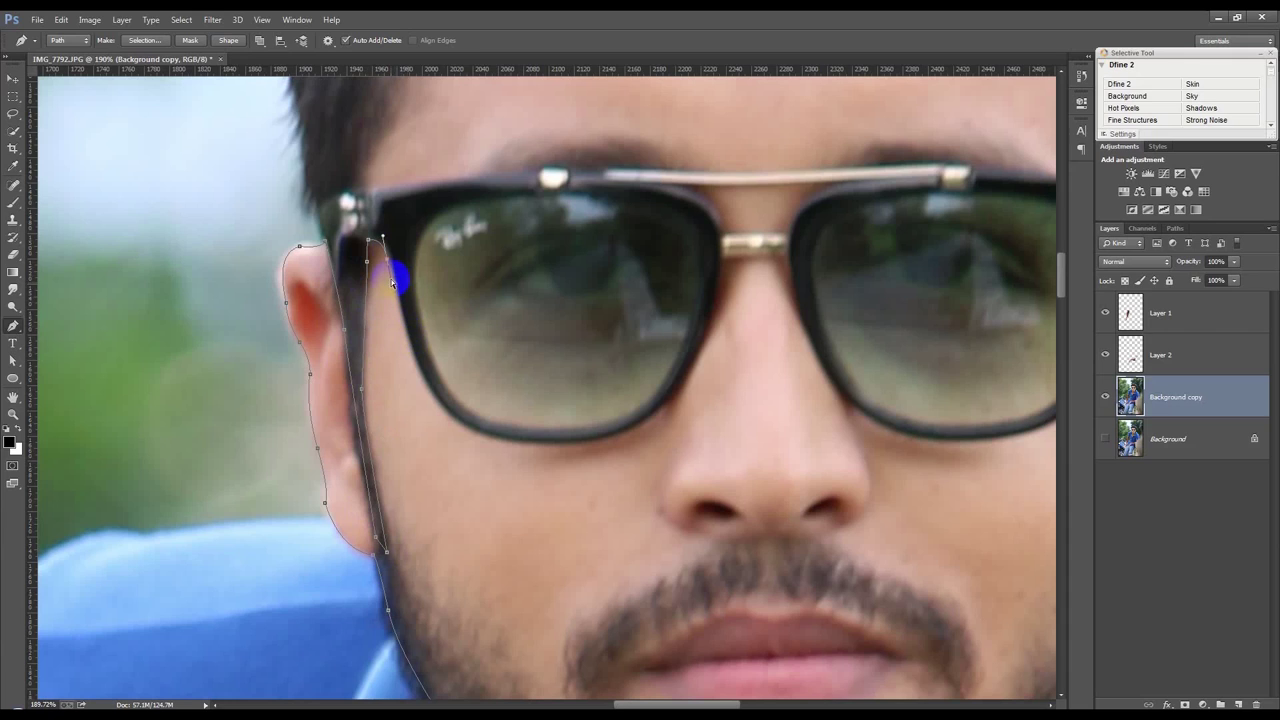
Trace the path under the left lens and across the nose bridge with corner points.
{"action": "left_click_drag", "start_coordinate": [395, 268], "coordinate": [400, 290]}
{"action": "left_click_drag", "start_coordinate": [457, 425], "coordinate": [500, 448]}
{"action": "left_click_drag", "start_coordinate": [657, 410], "coordinate": [696, 367]}
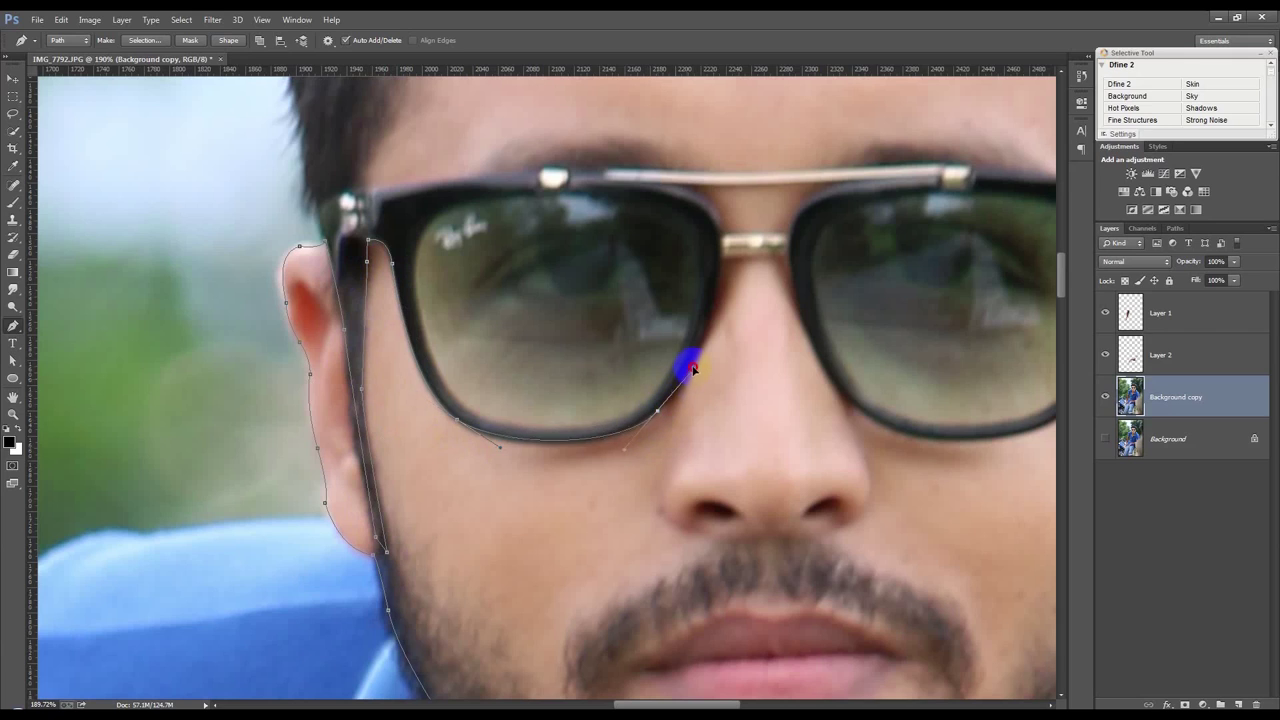
{"action": "left_click", "coordinate": [725, 268]}
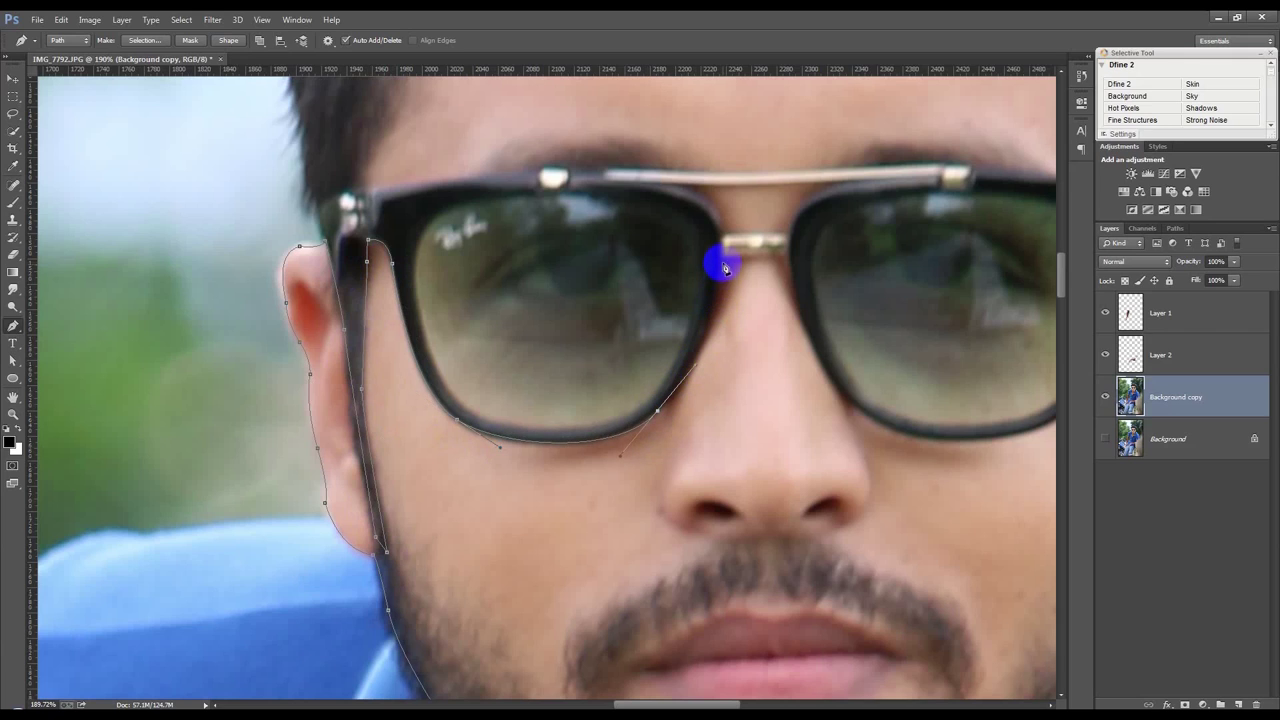
{"action": "left_click_drag", "start_coordinate": [725, 265], "coordinate": [734, 209]}
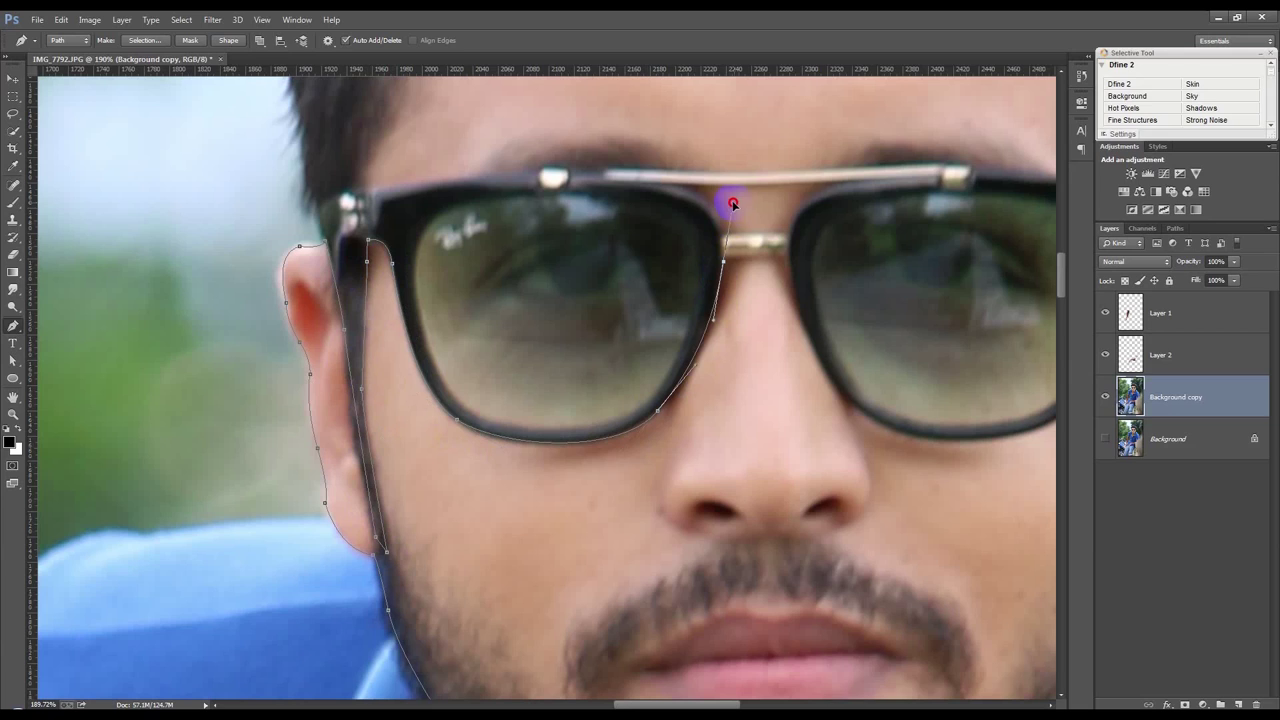
{"action": "left_click", "coordinate": [724, 264], "text": "alt"}
{"action": "left_click_drag", "start_coordinate": [784, 262], "coordinate": [843, 260]}
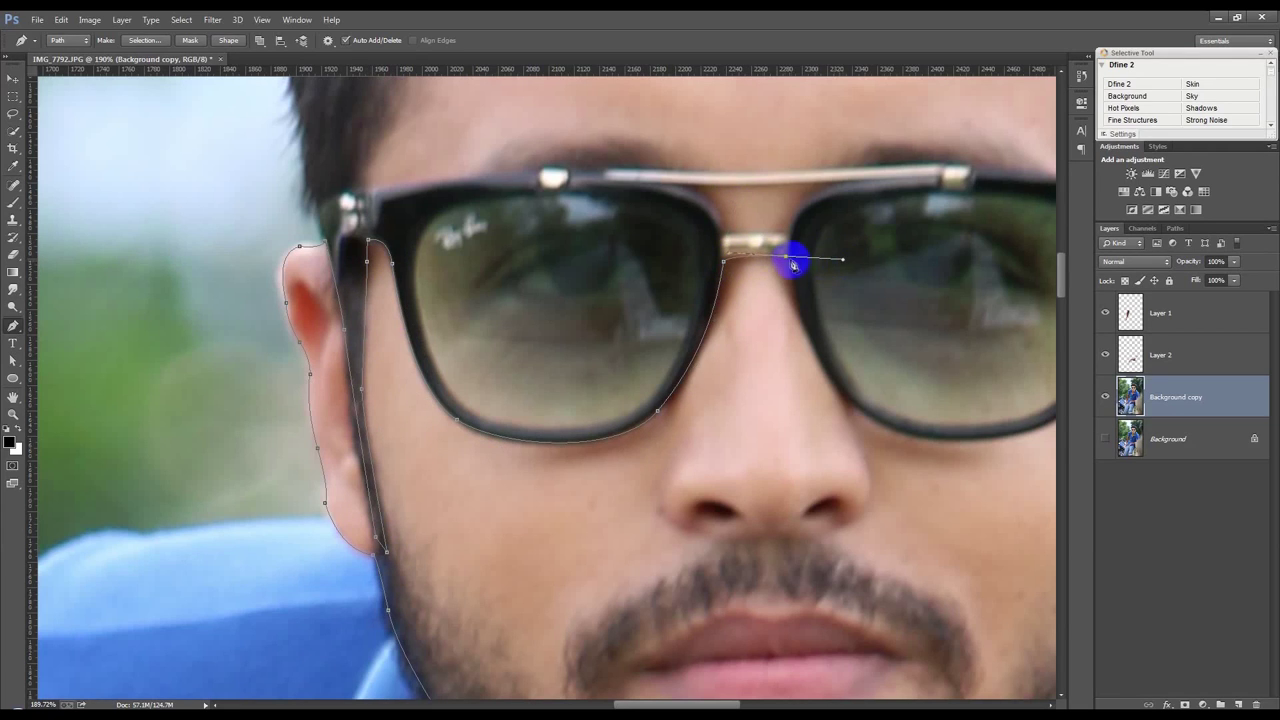
{"action": "left_click", "coordinate": [787, 259], "text": "alt"}
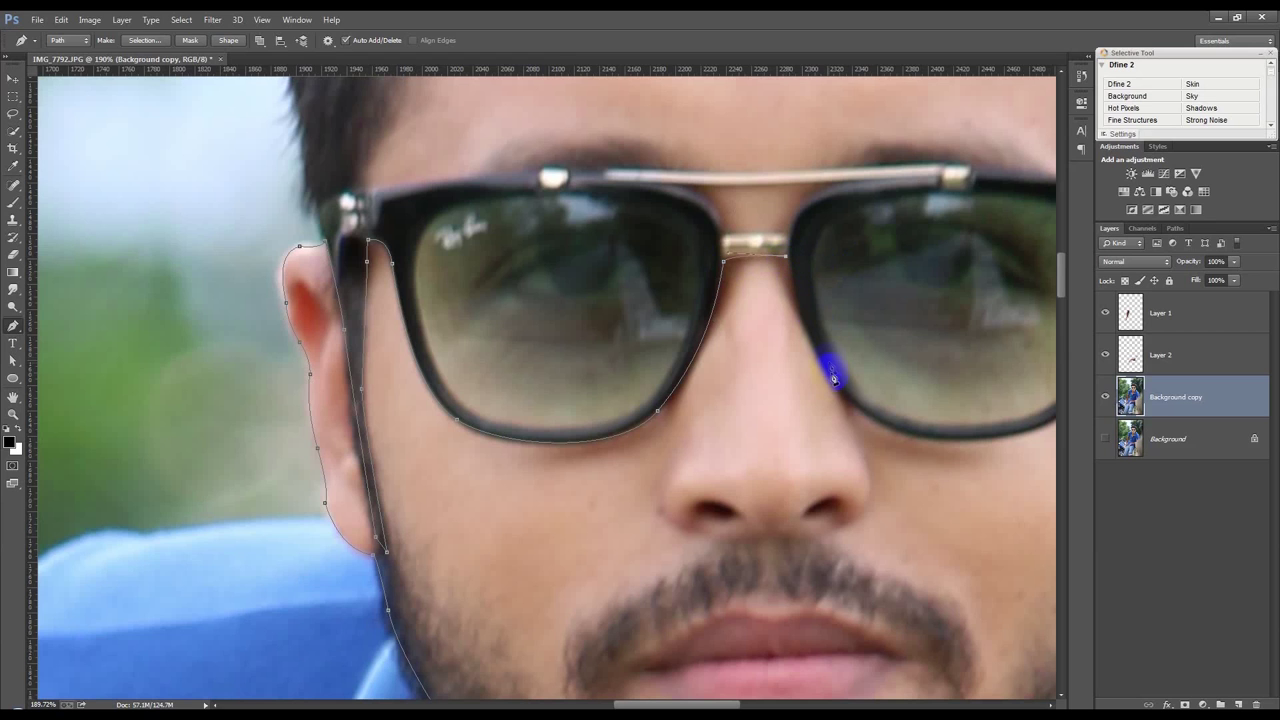
Follow the right lens rim up toward the right temple.
{"action": "mouse_move", "coordinate": [847, 402]}
{"action": "left_mouse_down"}
{"action": "mouse_move", "coordinate": [900, 464]}
{"action": "mouse_move", "coordinate": [600, 345]}
{"action": "left_mouse_up"}
{"action": "mouse_move", "coordinate": [752, 304]}
{"action": "left_mouse_down"}
{"action": "mouse_move", "coordinate": [840, 278]}
{"action": "mouse_move", "coordinate": [777, 292]}
{"action": "left_mouse_up"}
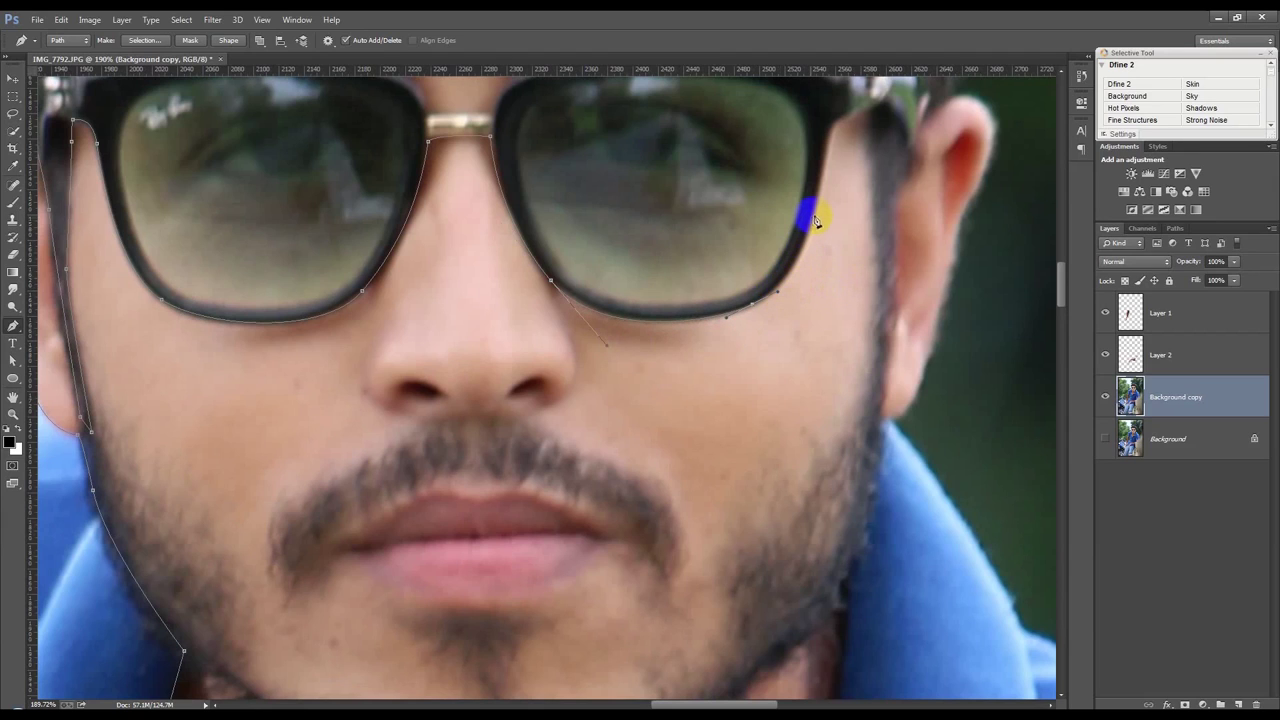
{"action": "left_click_drag", "start_coordinate": [817, 218], "coordinate": [818, 184]}
{"action": "left_click_drag", "start_coordinate": [826, 161], "coordinate": [836, 134]}
{"action": "scroll", "coordinate": [790, 470], "scroll_direction": "down", "scroll_amount": 1}
{"action": "scroll", "coordinate": [710, 452], "scroll_direction": "down", "scroll_amount": 1}
{"action": "scroll", "coordinate": [712, 455], "scroll_direction": "down", "scroll_amount": 2}
{"action": "scroll", "coordinate": [712, 455], "scroll_direction": "up", "scroll_amount": 2}
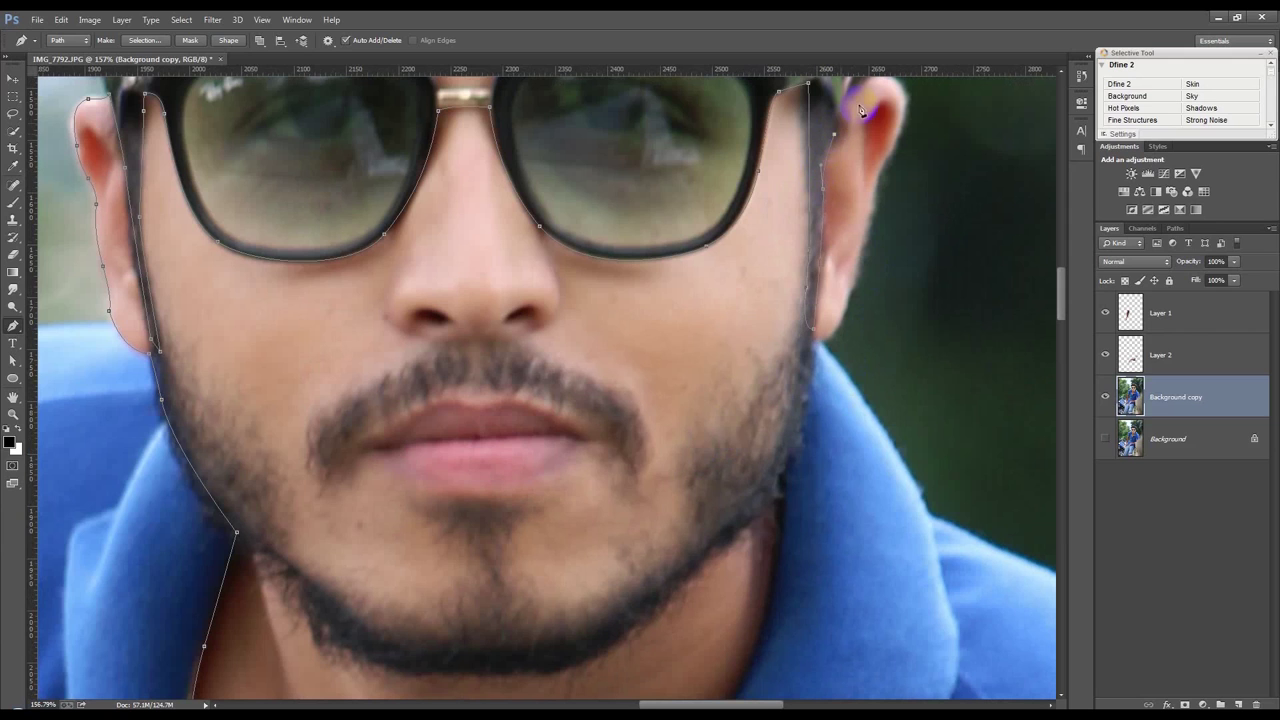
Trace the path around the right ear and down the right side of the neck to the collar.
{"action": "left_click_drag", "start_coordinate": [860, 109], "coordinate": [828, 233]}
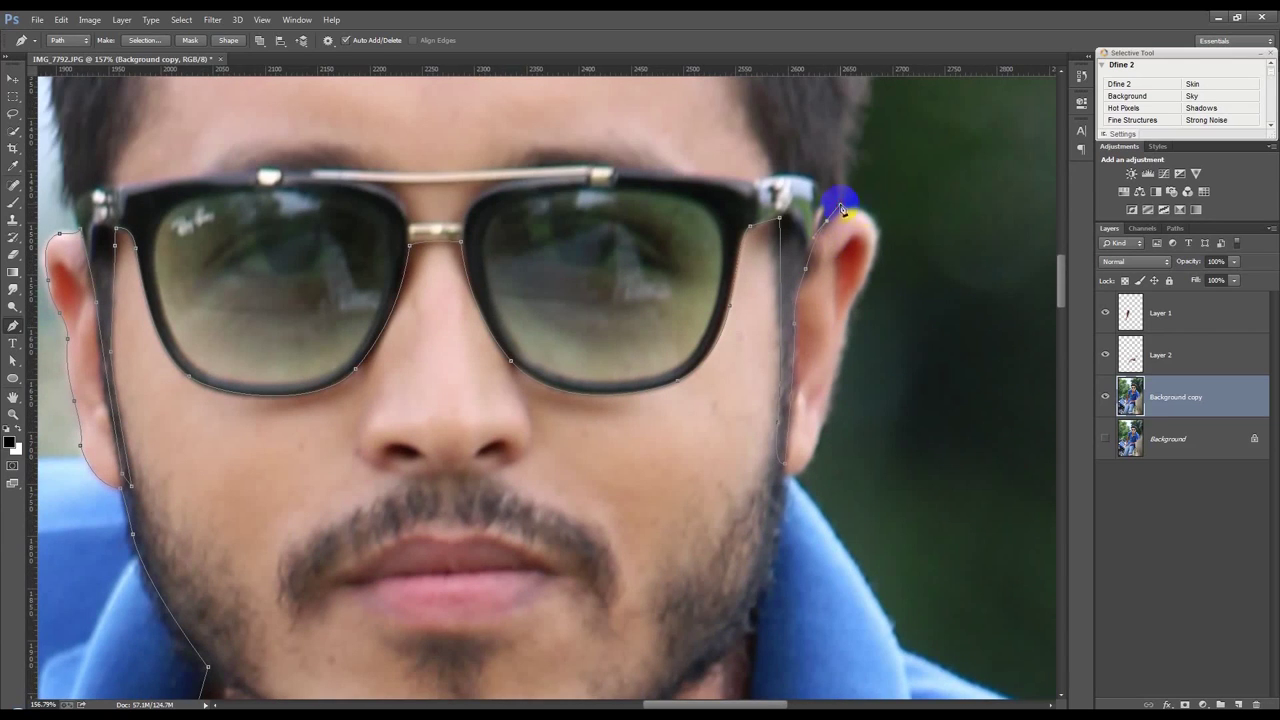
{"action": "left_click_drag", "start_coordinate": [875, 240], "coordinate": [876, 282]}
{"action": "left_click", "coordinate": [830, 394]}
{"action": "left_click", "coordinate": [785, 481], "text": "alt"}
{"action": "left_click", "coordinate": [751, 613]}
{"action": "scroll", "coordinate": [750, 326], "scroll_direction": "down", "scroll_amount": 5}
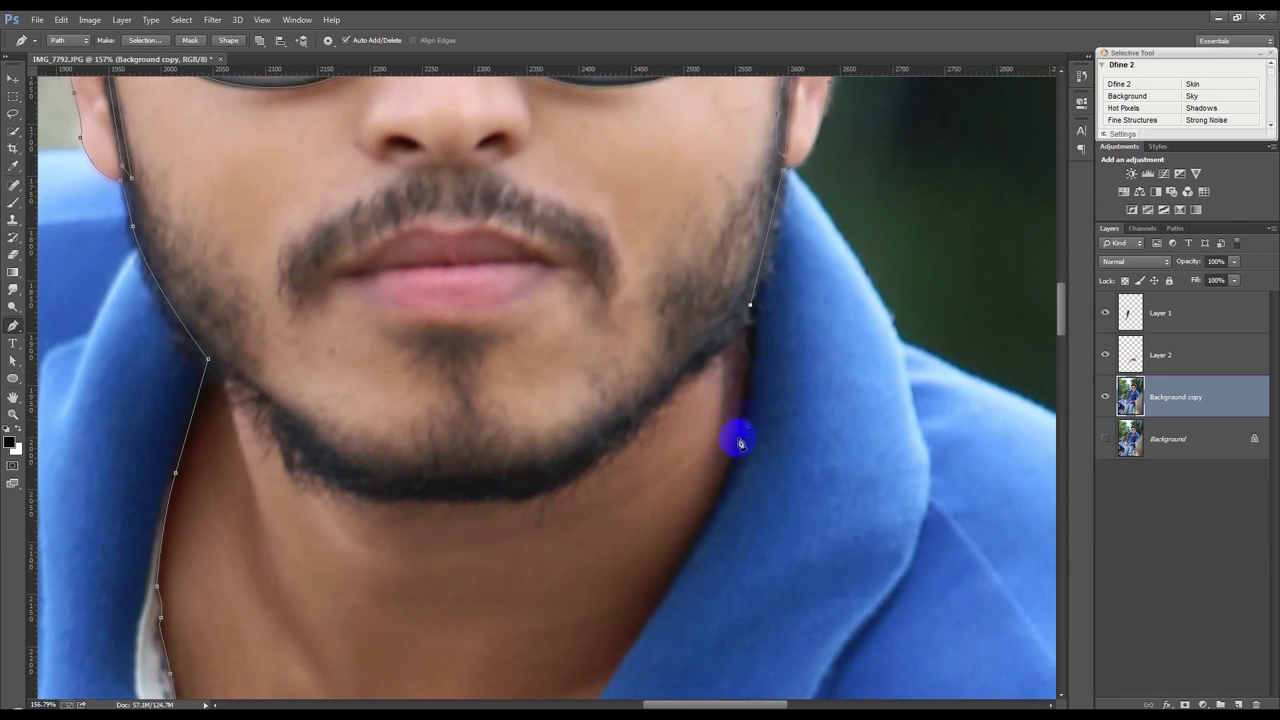
{"action": "mouse_move", "coordinate": [728, 472]}
{"action": "left_mouse_down"}
{"action": "mouse_move", "coordinate": [710, 519]}
{"action": "mouse_move", "coordinate": [803, 231]}
{"action": "left_mouse_up"}
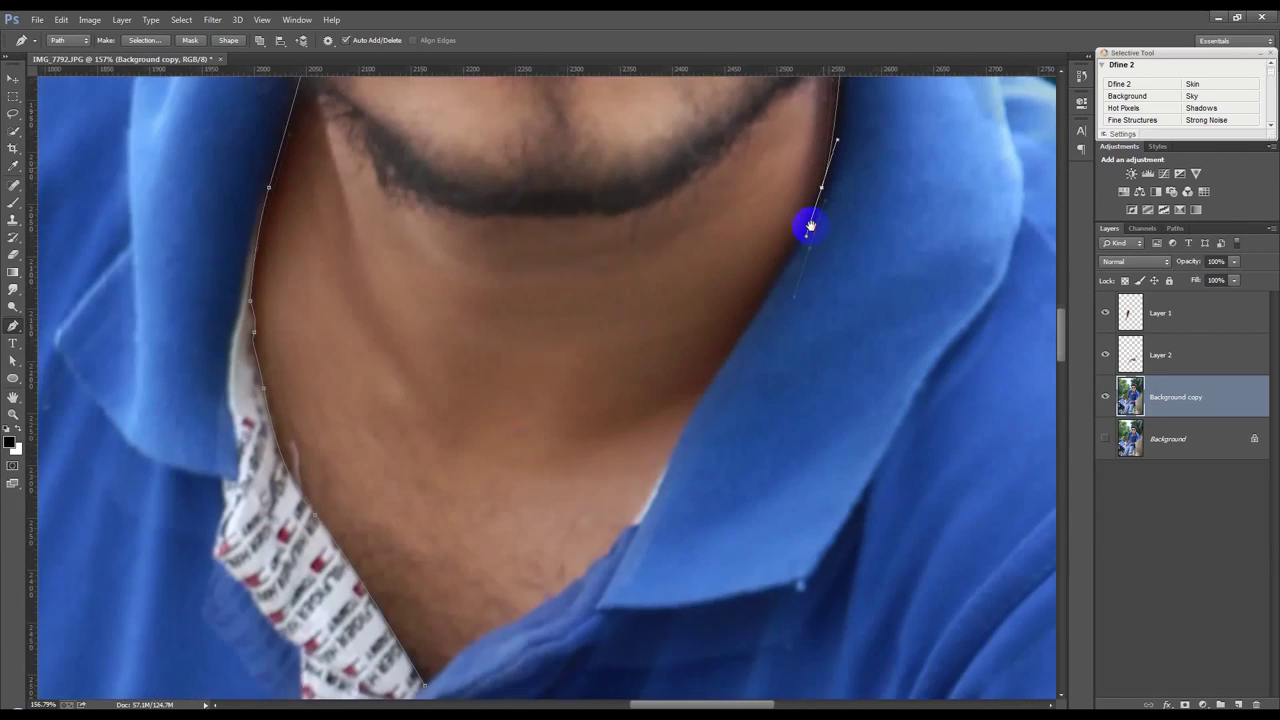
{"action": "left_click_drag", "start_coordinate": [704, 393], "coordinate": [681, 426]}
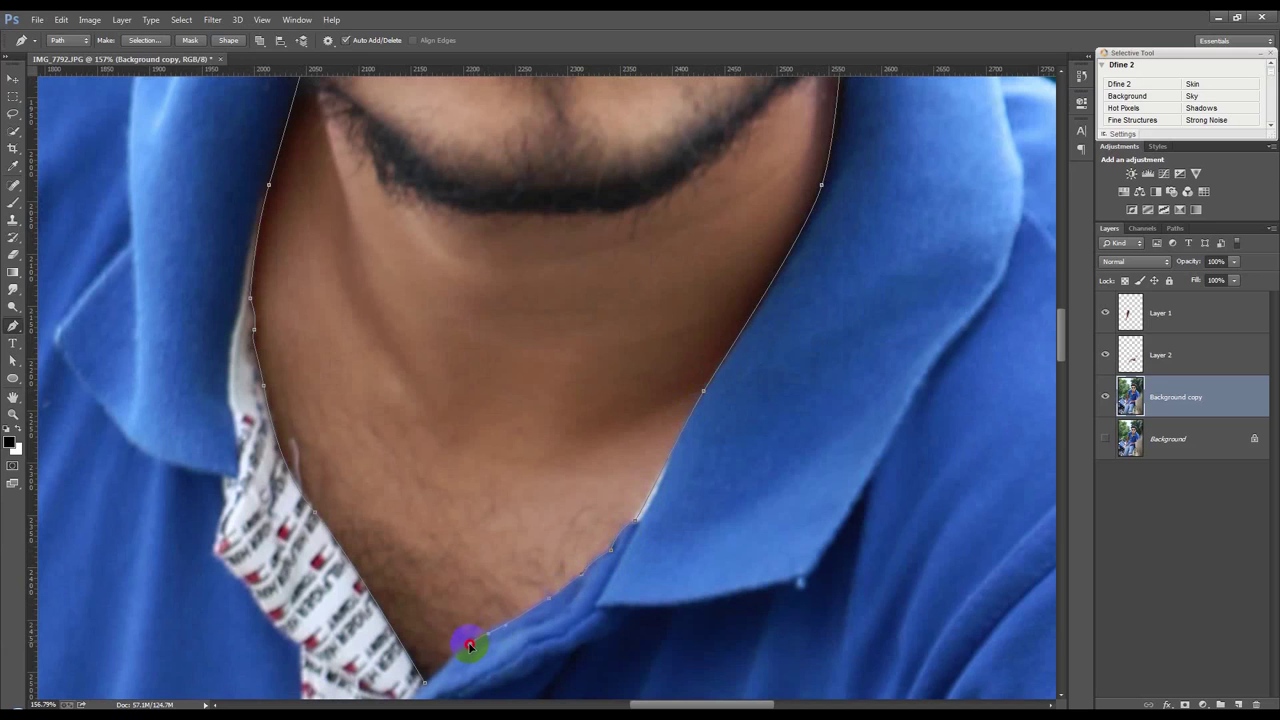
Close the face outline, load it as a selection and copy it to Layer 3.
{"action": "left_click", "coordinate": [426, 684]}
{"action": "scroll", "coordinate": [420, 685], "scroll_direction": "down", "scroll_amount": 5}
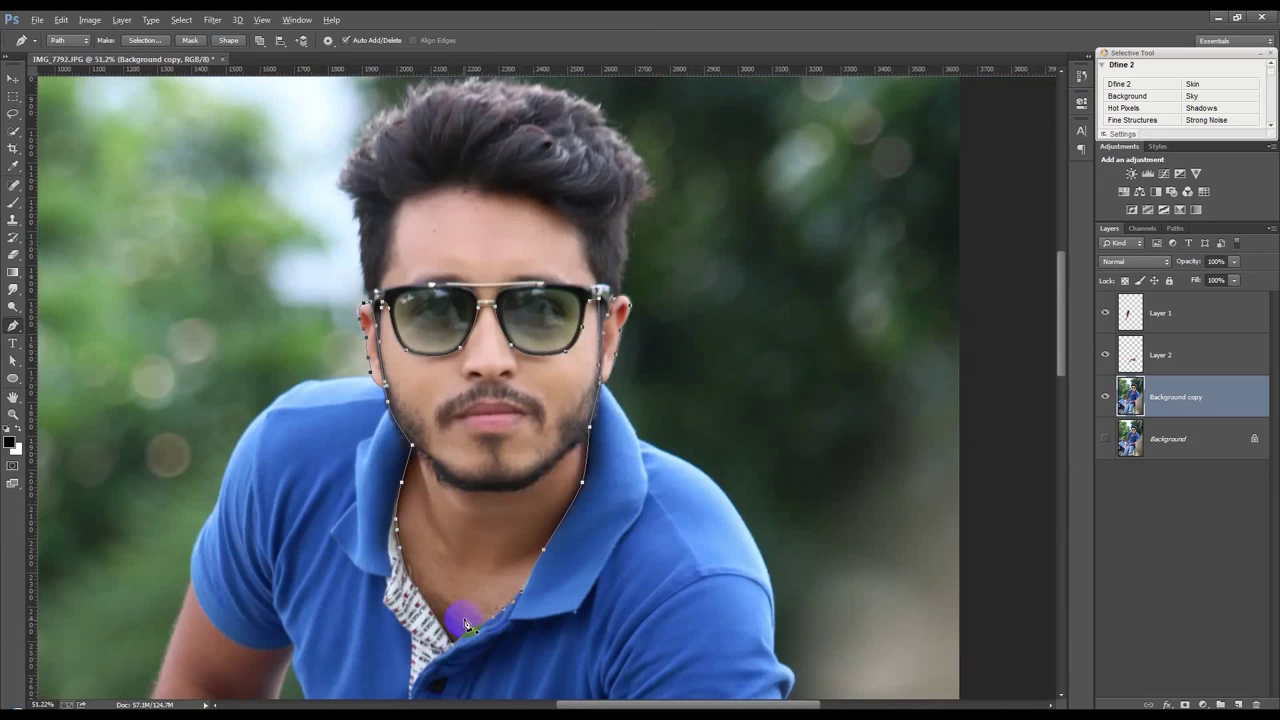
{"action": "key", "text": "ctrl+Return"}
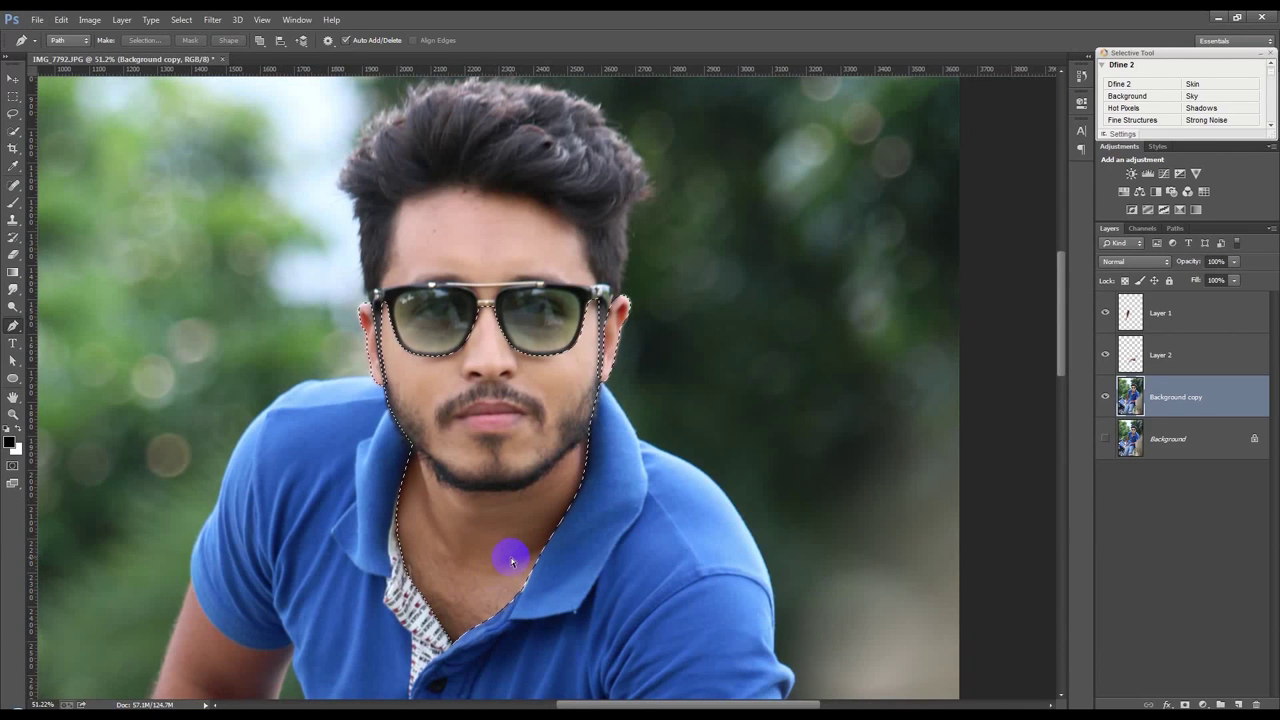
{"action": "key", "text": "ctrl+j"}
{"action": "scroll", "coordinate": [505, 315], "scroll_direction": "up", "scroll_amount": 5}
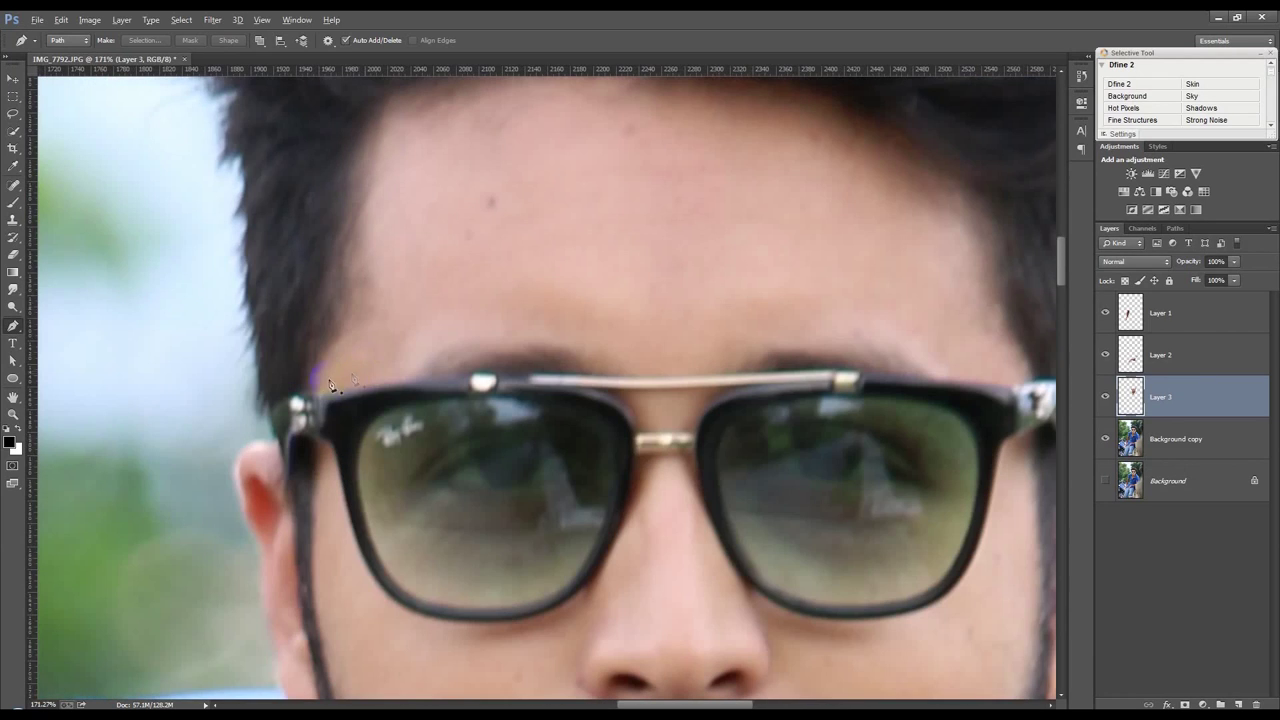
Start a forehead path at the left hairline and trace across the hairline.
{"action": "left_click", "coordinate": [318, 375]}
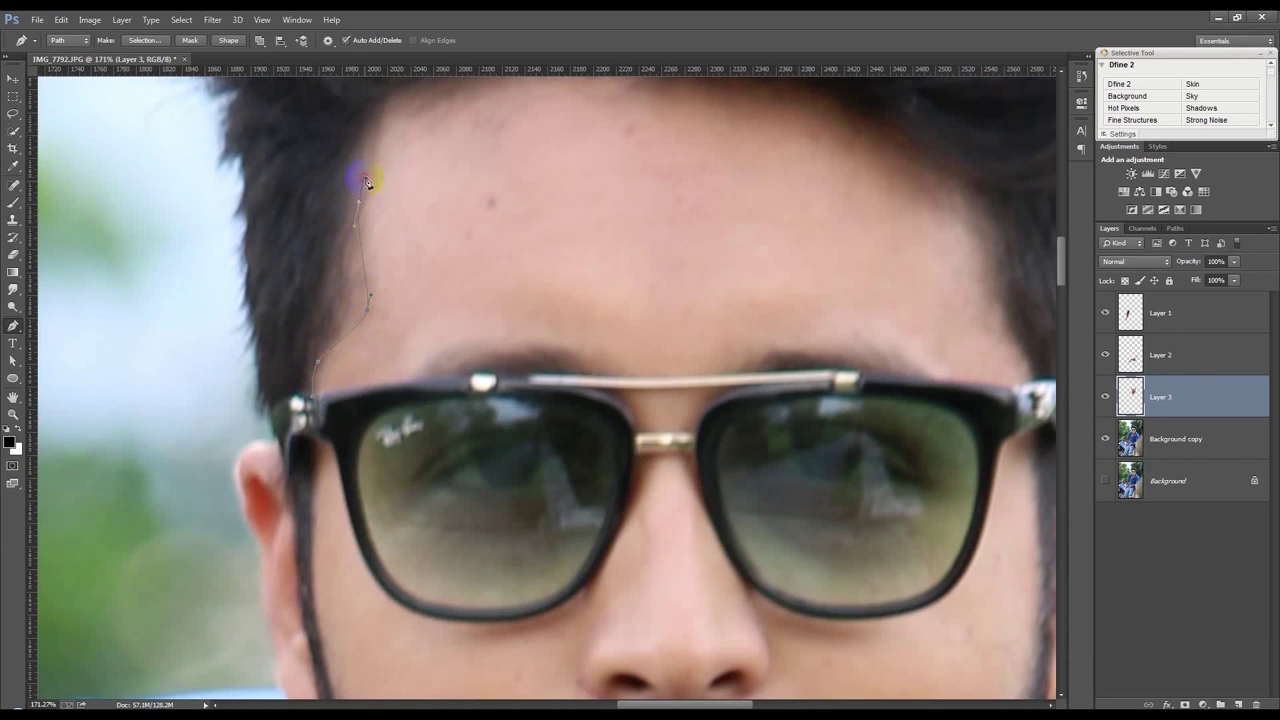
{"action": "left_click_drag", "start_coordinate": [367, 181], "coordinate": [366, 337]}
{"action": "left_click_drag", "start_coordinate": [362, 283], "coordinate": [384, 255]}
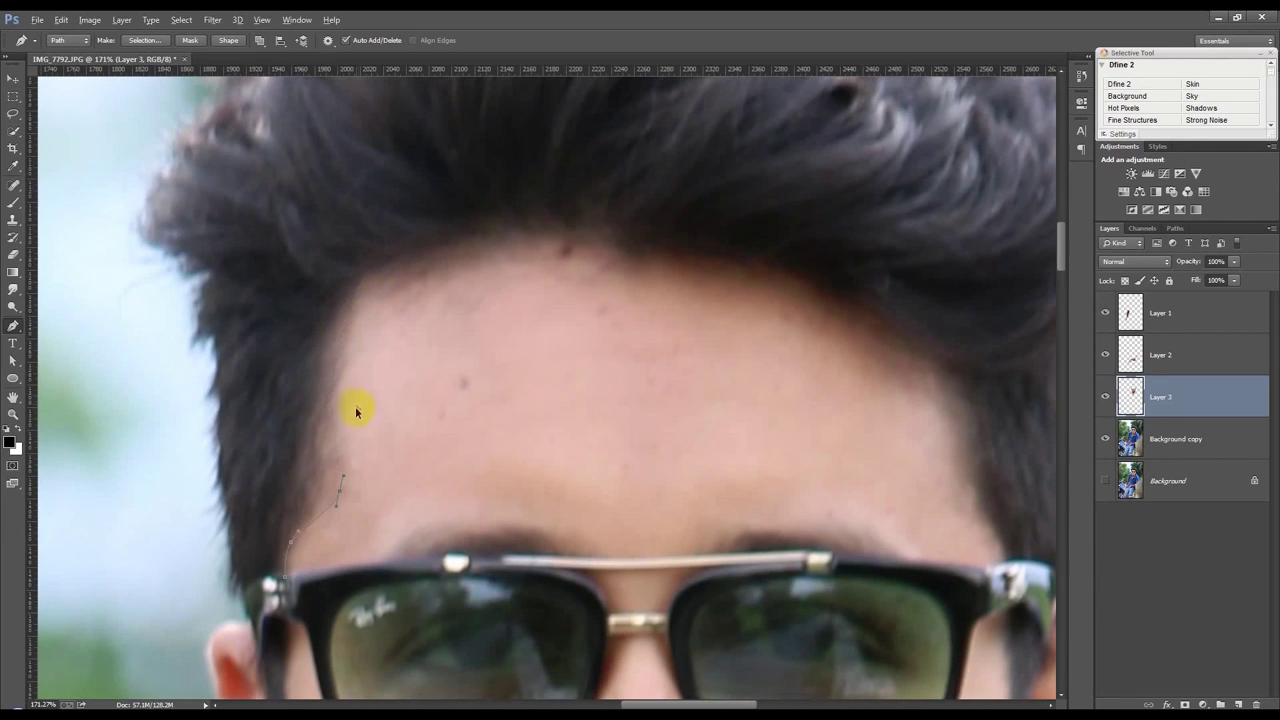
{"action": "left_click_drag", "start_coordinate": [346, 284], "coordinate": [384, 246]}
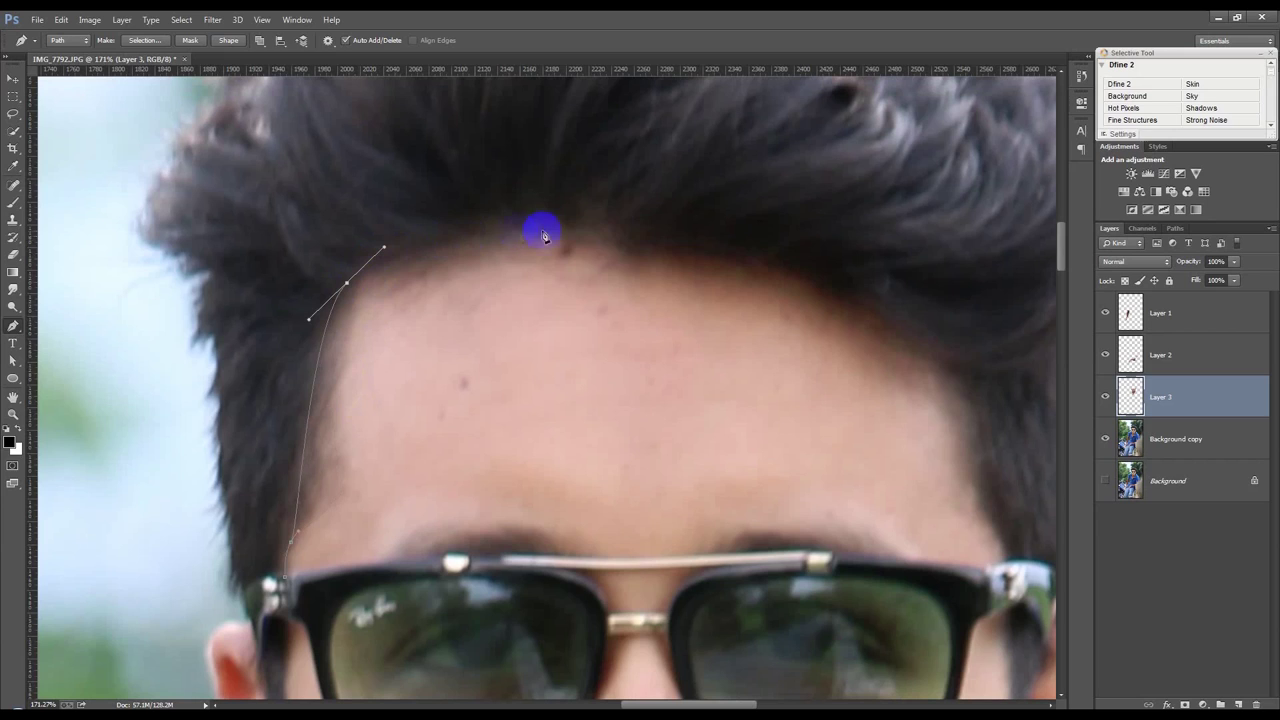
{"action": "left_click_drag", "start_coordinate": [654, 241], "coordinate": [834, 286]}
{"action": "left_click_drag", "start_coordinate": [916, 342], "coordinate": [958, 362]}
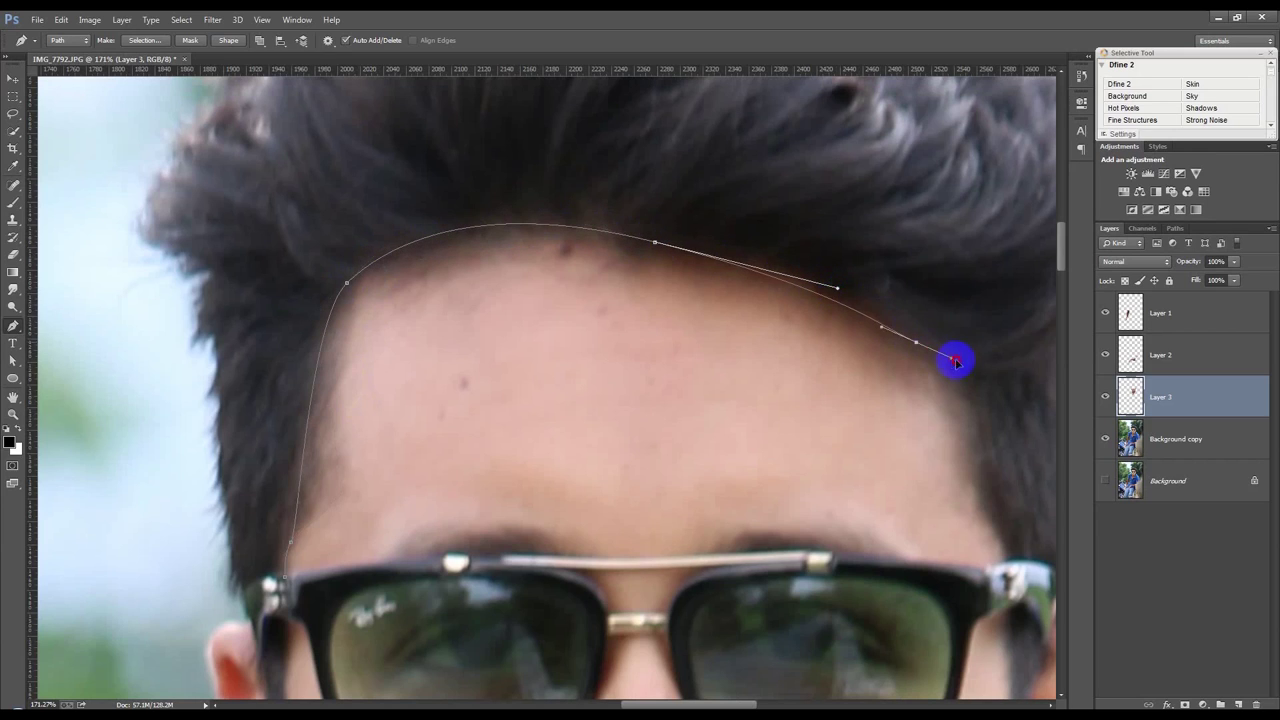
Bring the path down and along the top of the glasses frame, then load it as a selection.
{"action": "left_click_drag", "start_coordinate": [1000, 537], "coordinate": [1026, 570]}
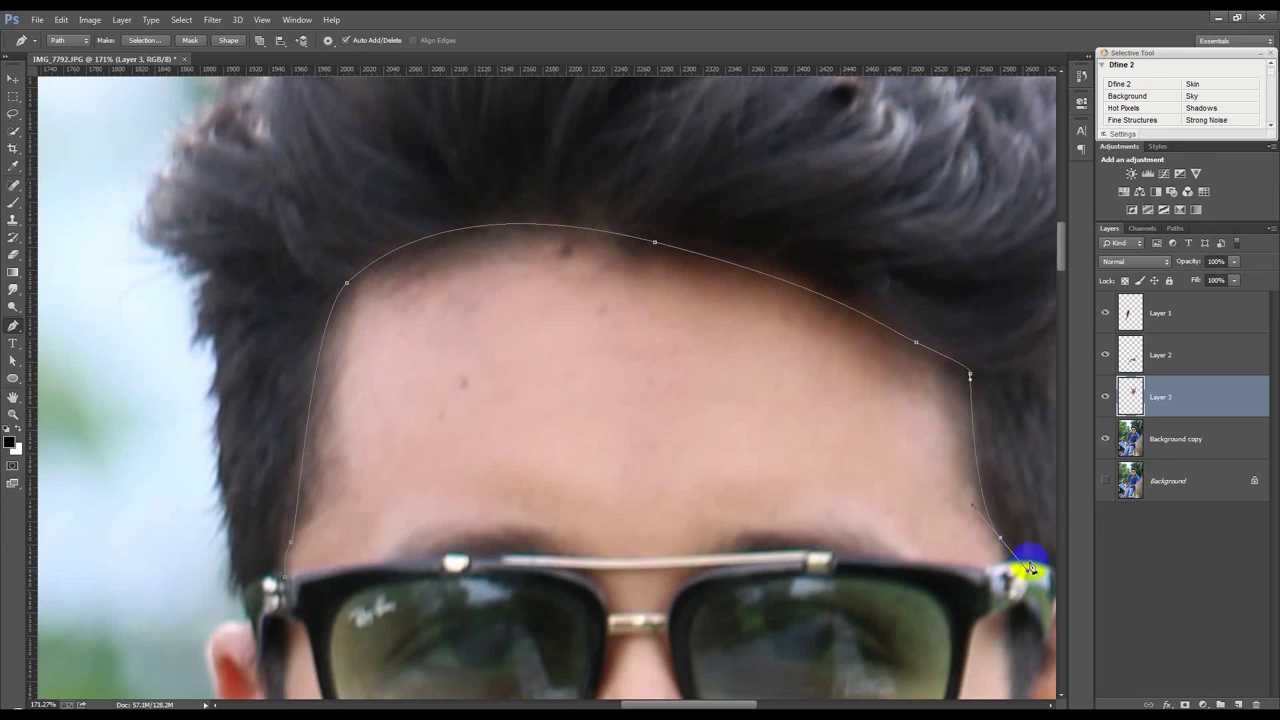
{"action": "left_click", "coordinate": [1001, 538], "text": "alt"}
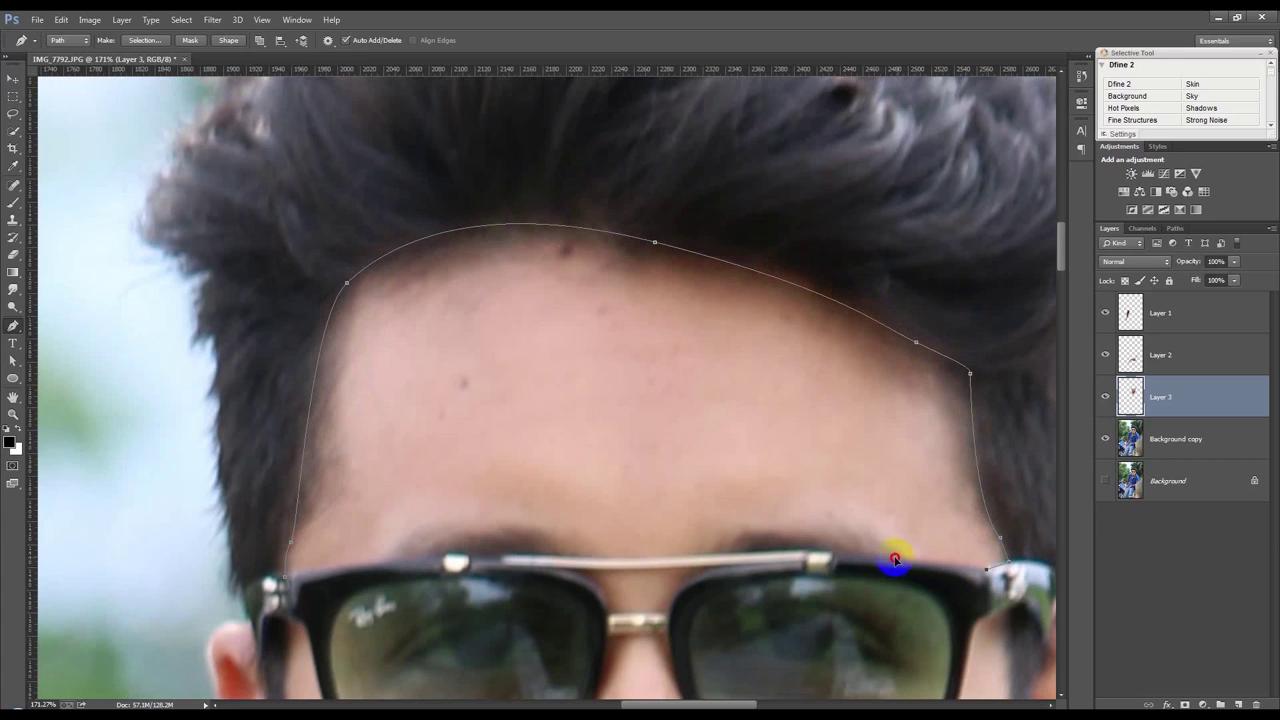
{"action": "left_click_drag", "start_coordinate": [877, 556], "coordinate": [847, 560]}
{"action": "left_click_drag", "start_coordinate": [757, 553], "coordinate": [741, 557]}
{"action": "left_click_drag", "start_coordinate": [552, 562], "coordinate": [522, 556]}
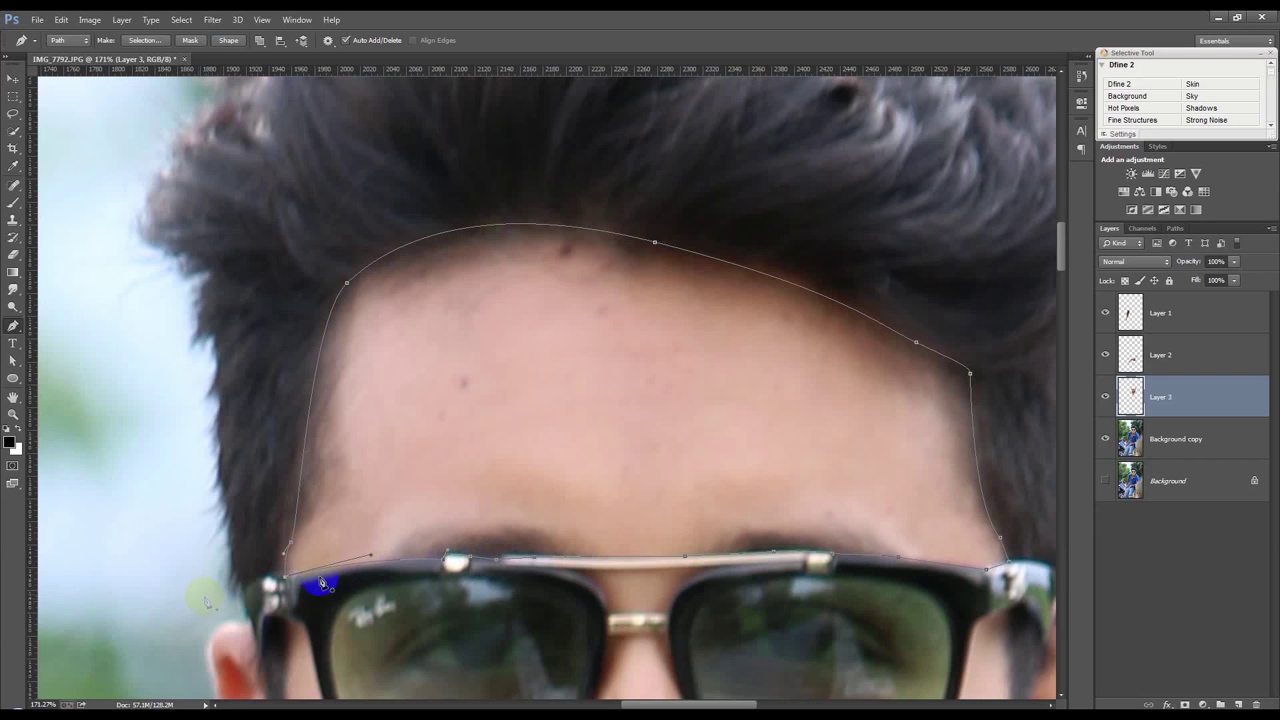
{"action": "scroll", "coordinate": [350, 578], "scroll_direction": "down", "scroll_amount": 3}
{"action": "scroll", "coordinate": [350, 578], "scroll_direction": "down", "scroll_amount": 2}
{"action": "key", "text": "ctrl+Return"}
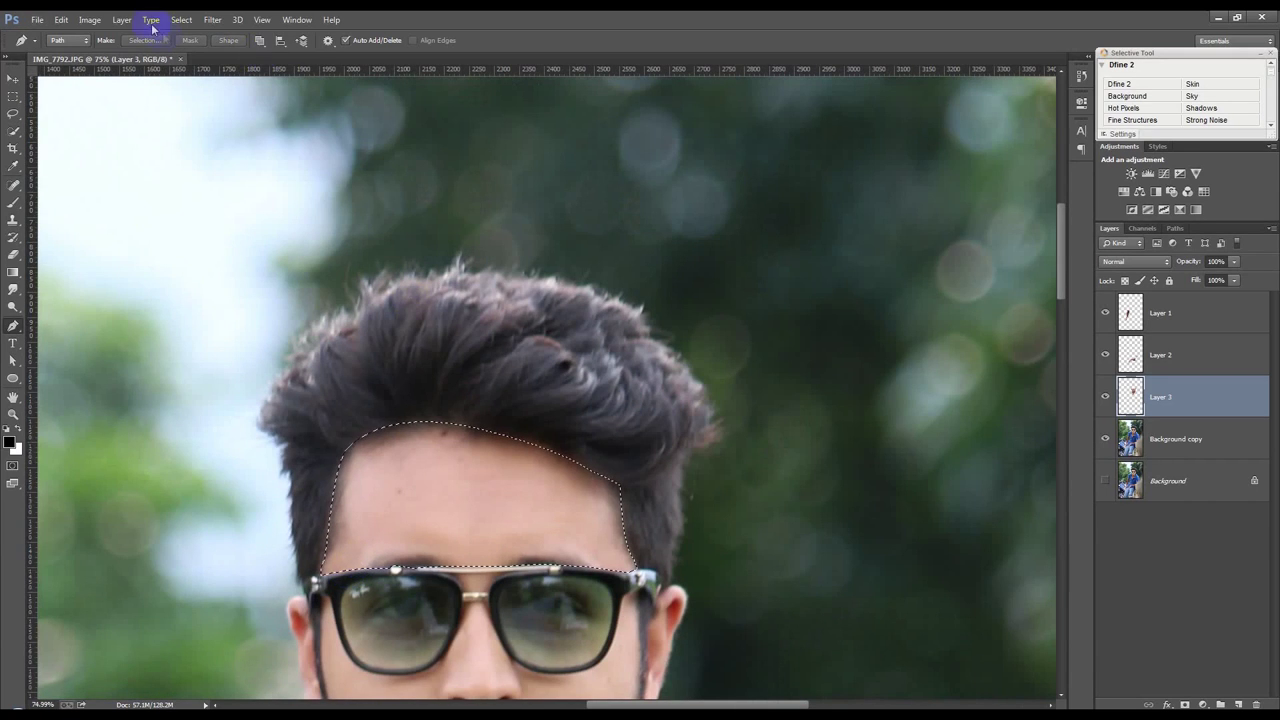
Feather the forehead selection and copy it from Background copy onto a new layer.
{"action": "left_click", "coordinate": [205, 23]}
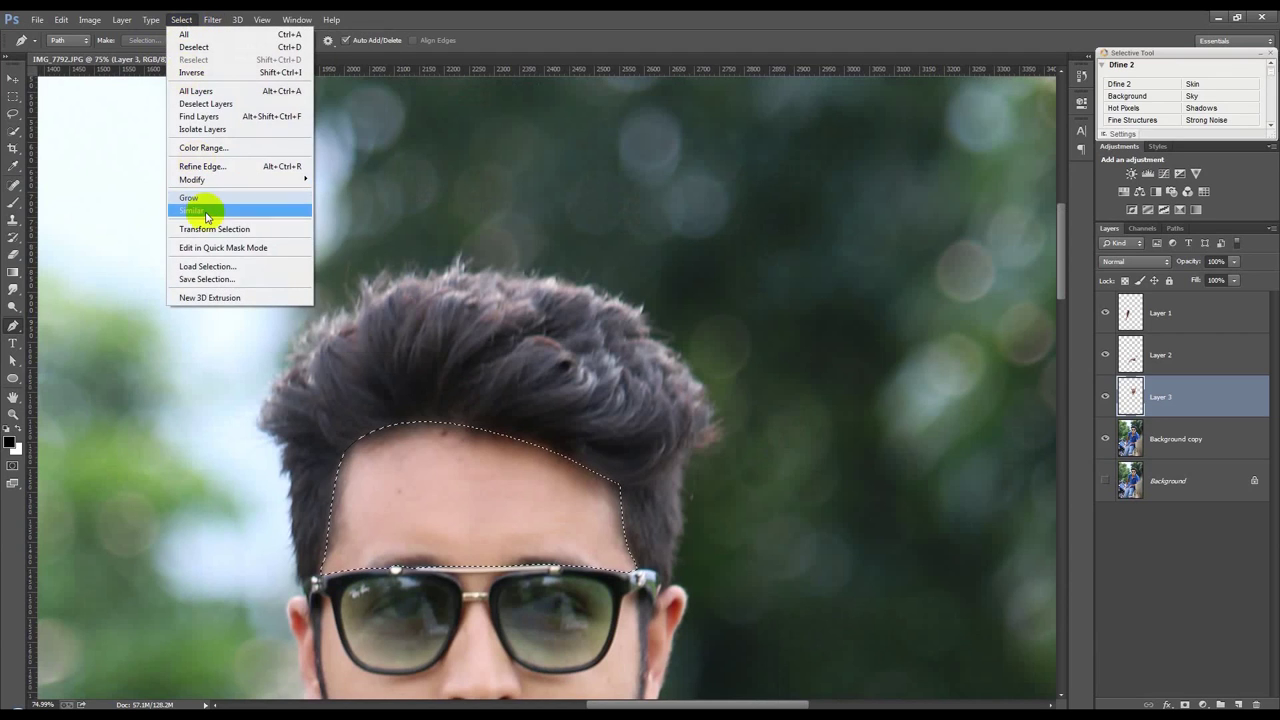
{"action": "mouse_move", "coordinate": [235, 179]}
{"action": "left_click", "coordinate": [338, 229]}
{"action": "left_click", "coordinate": [705, 250]}
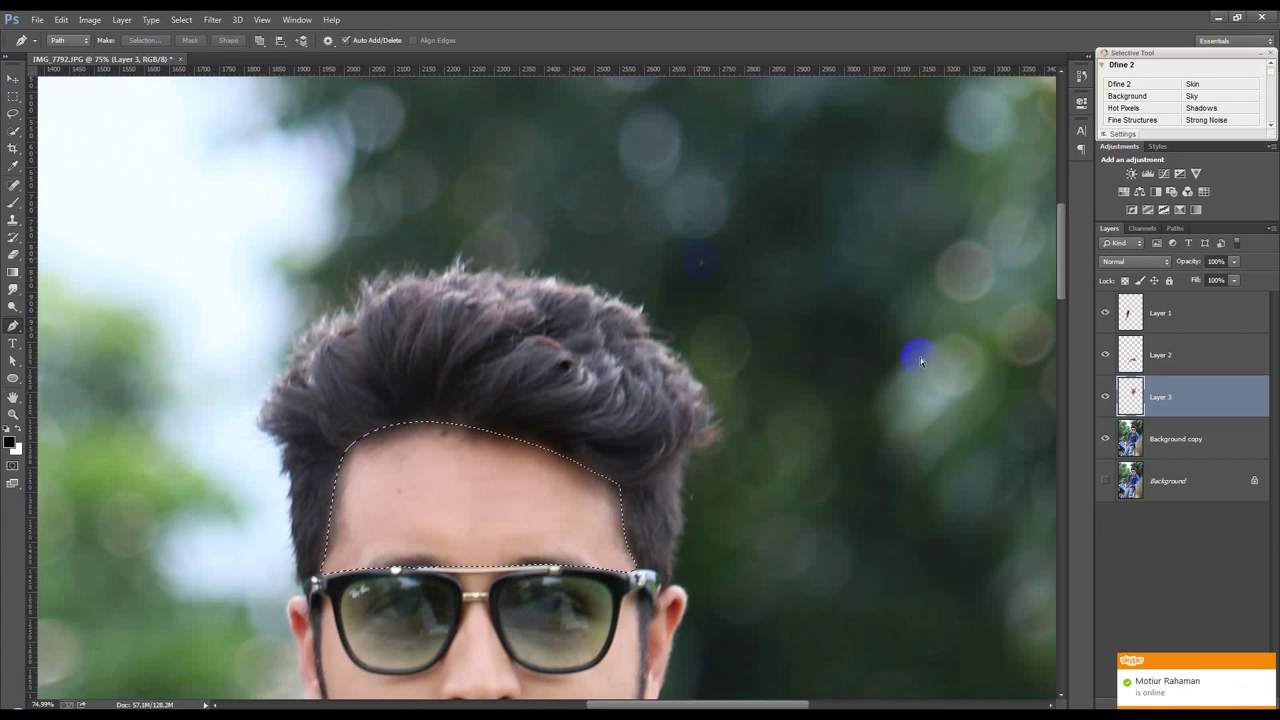
{"action": "left_click", "coordinate": [1165, 446]}
{"action": "key", "text": "ctrl+j"}
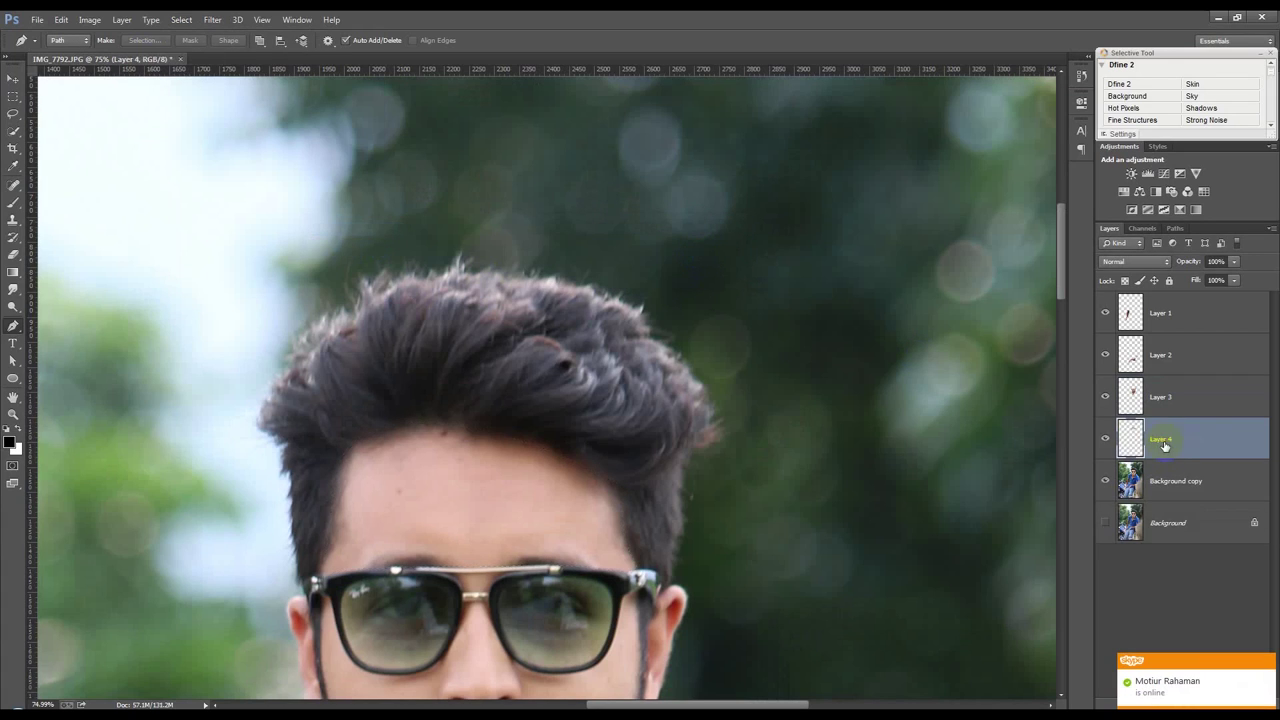
{"action": "left_click", "coordinate": [1105, 479]}
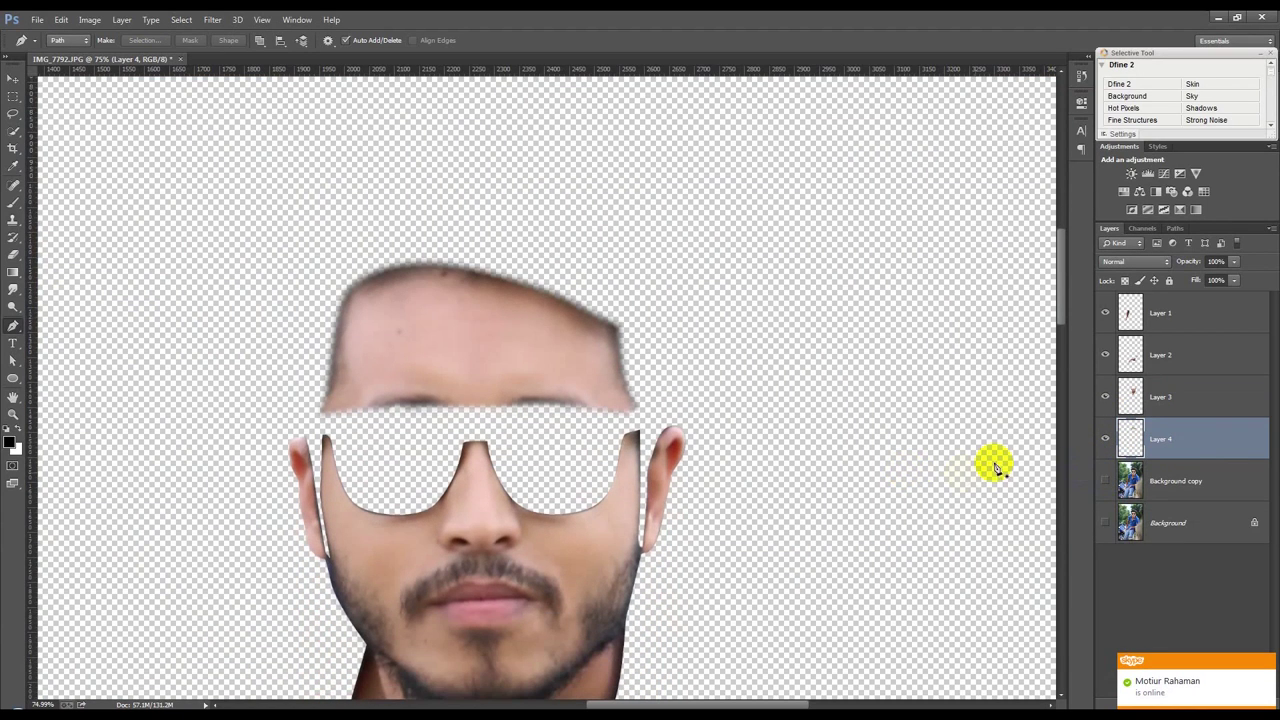
Load Layer 3's face outline as a selection, then delete Layer 3.
{"action": "left_click", "coordinate": [1130, 400]}
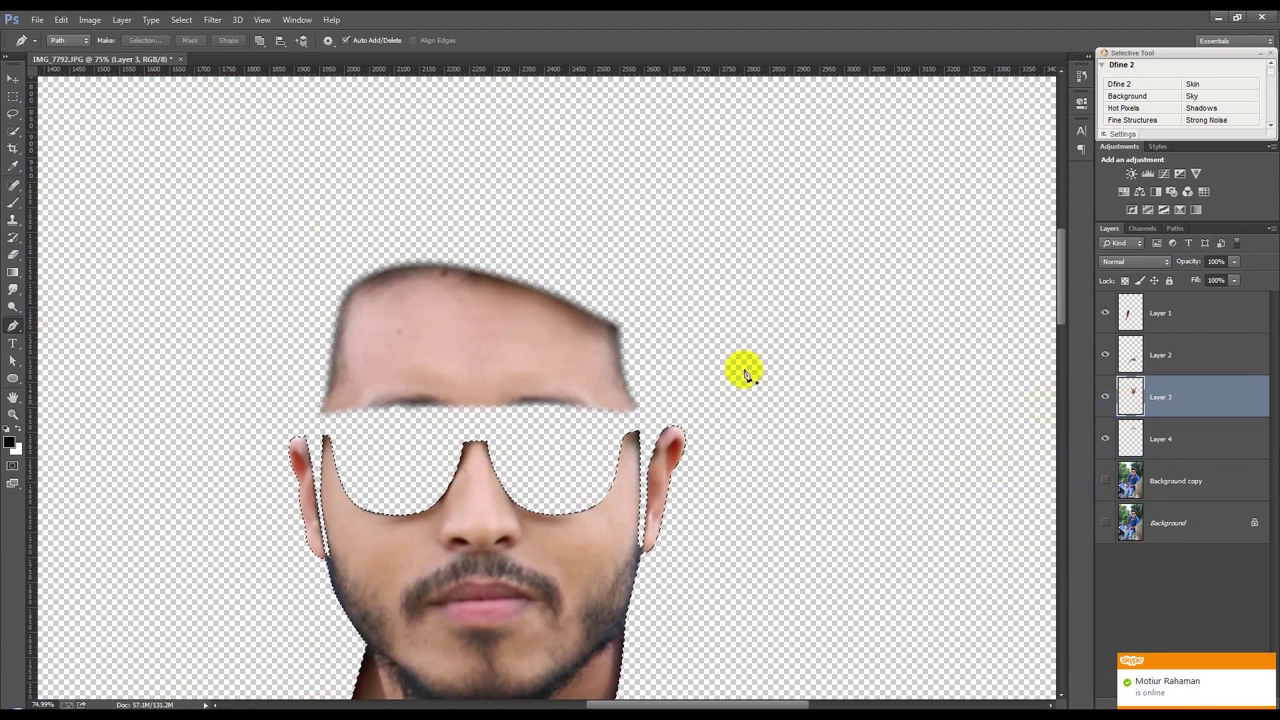
{"action": "left_click", "coordinate": [1131, 436], "text": "ctrl"}
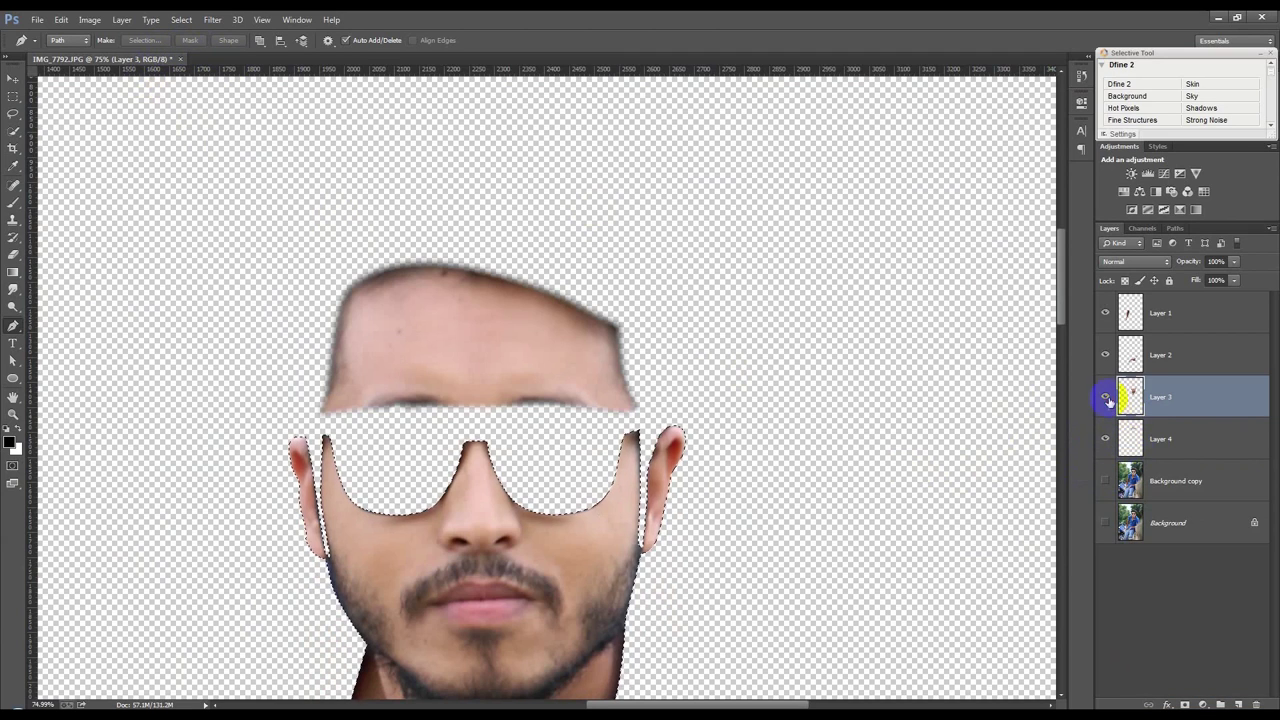
{"action": "left_click", "coordinate": [1105, 397]}
{"action": "left_click", "coordinate": [1105, 481]}
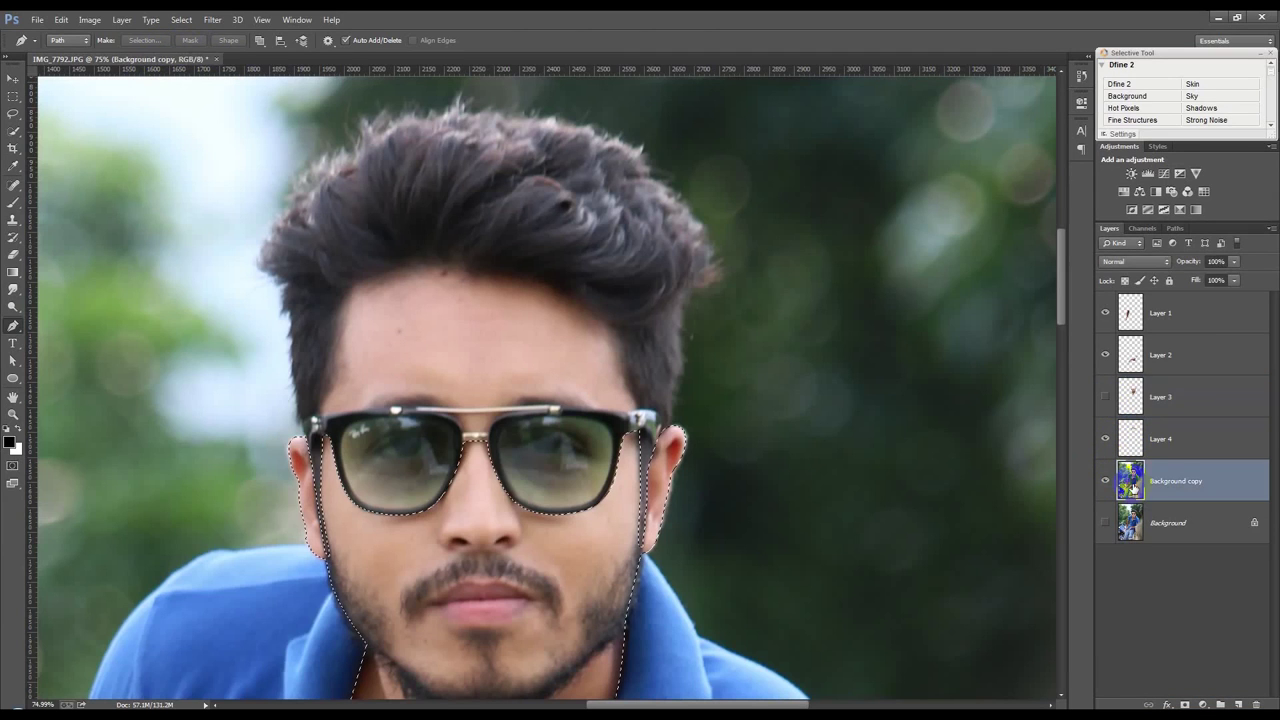
{"action": "left_click", "coordinate": [1153, 390]}
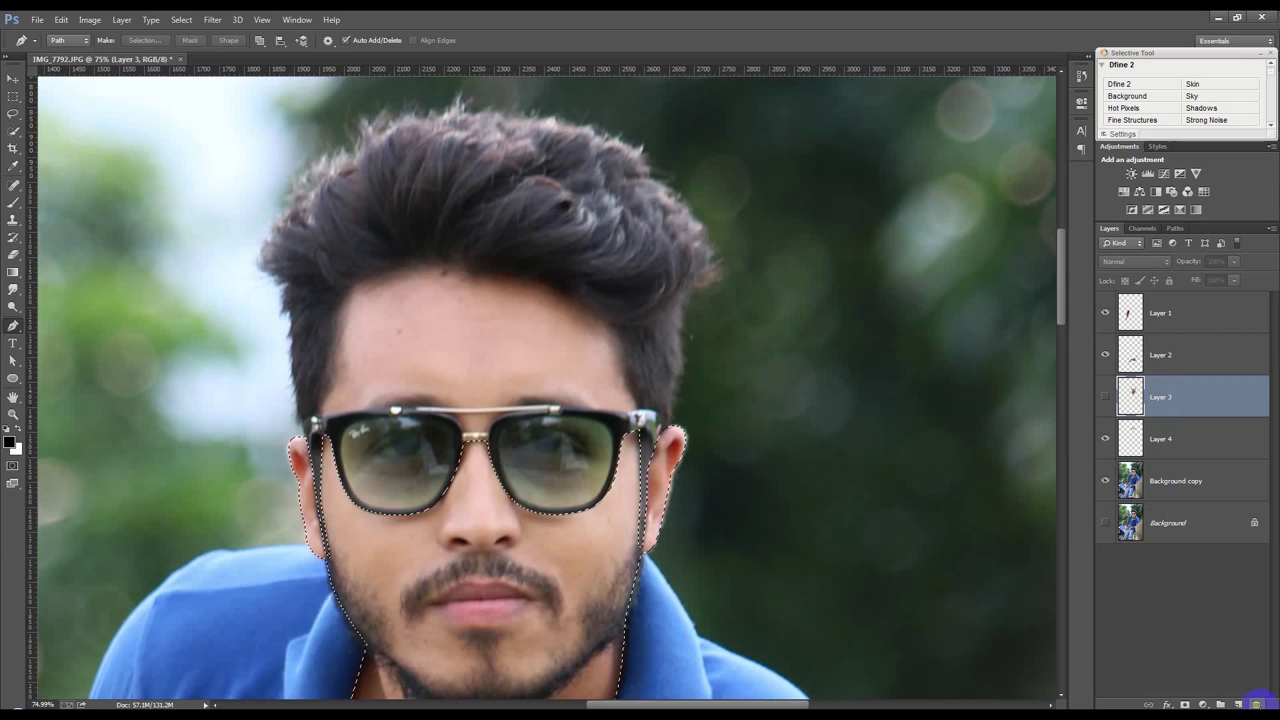
{"action": "left_click", "coordinate": [1257, 704]}
{"action": "left_click", "coordinate": [614, 282]}
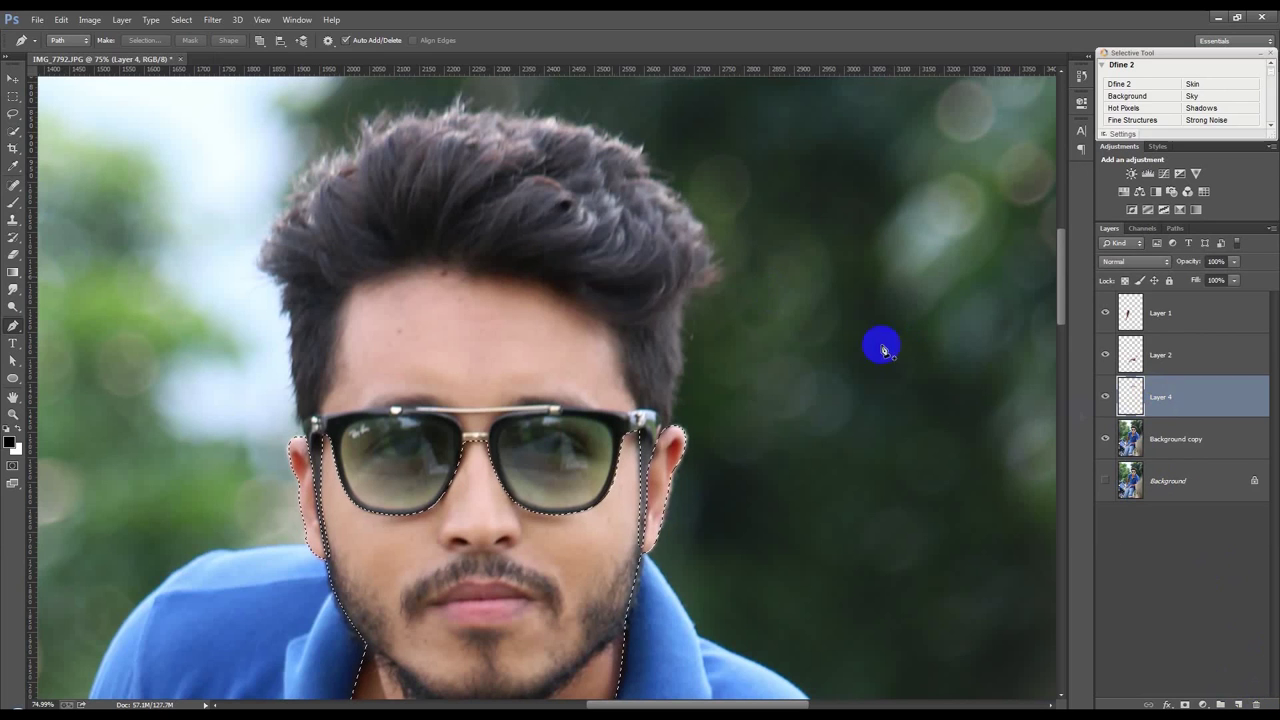
Feather the face selection on Background copy and copy it onto new Layer 5.
{"action": "left_click", "coordinate": [1153, 439]}
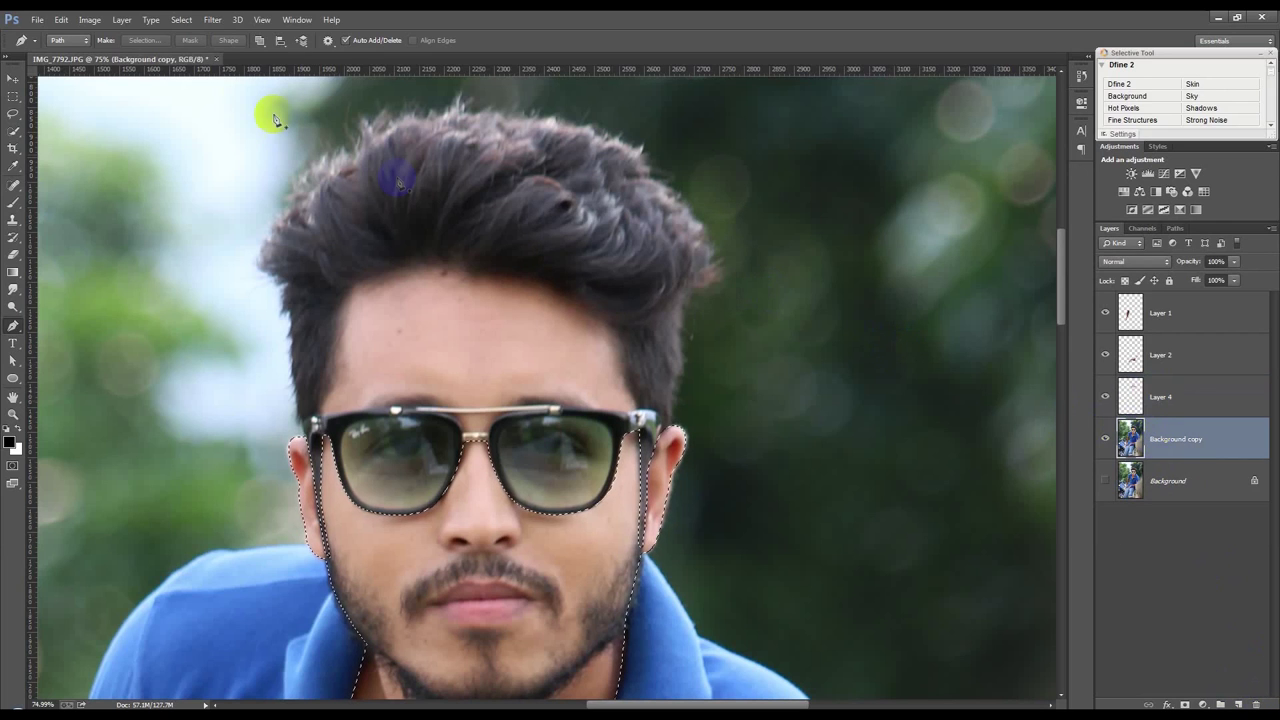
{"action": "left_click", "coordinate": [210, 20]}
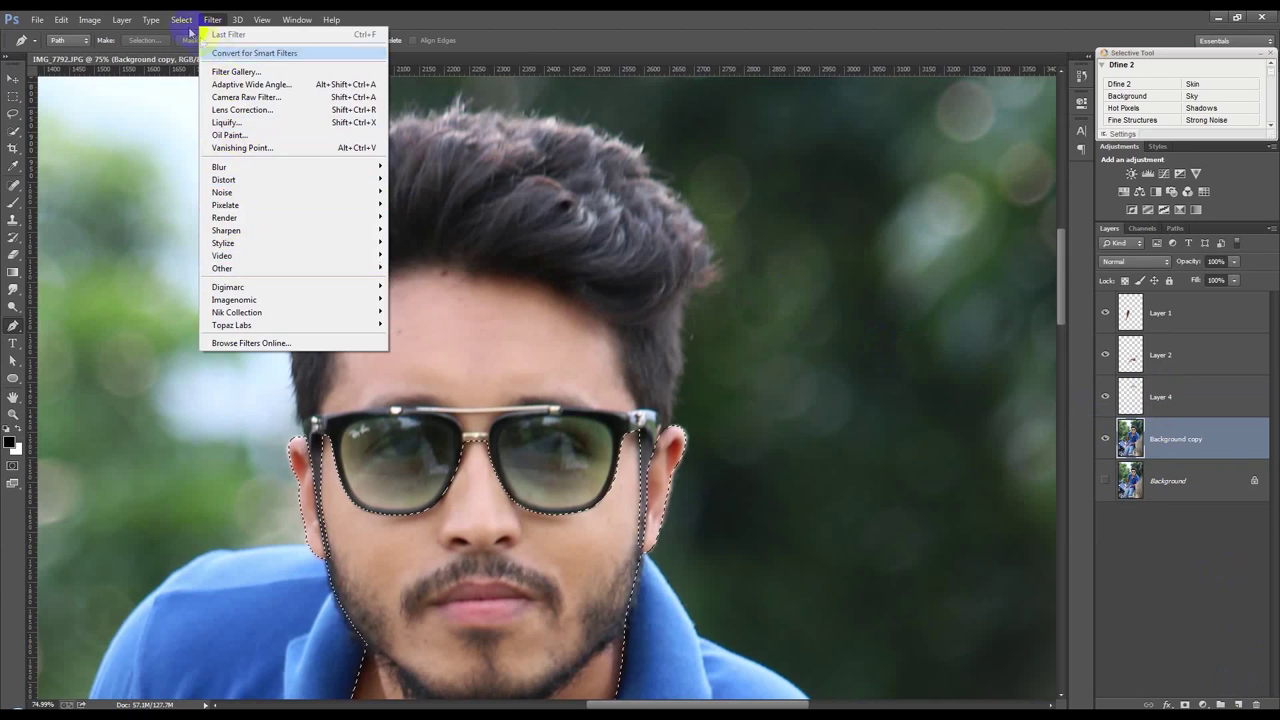
{"action": "left_click", "coordinate": [362, 229]}
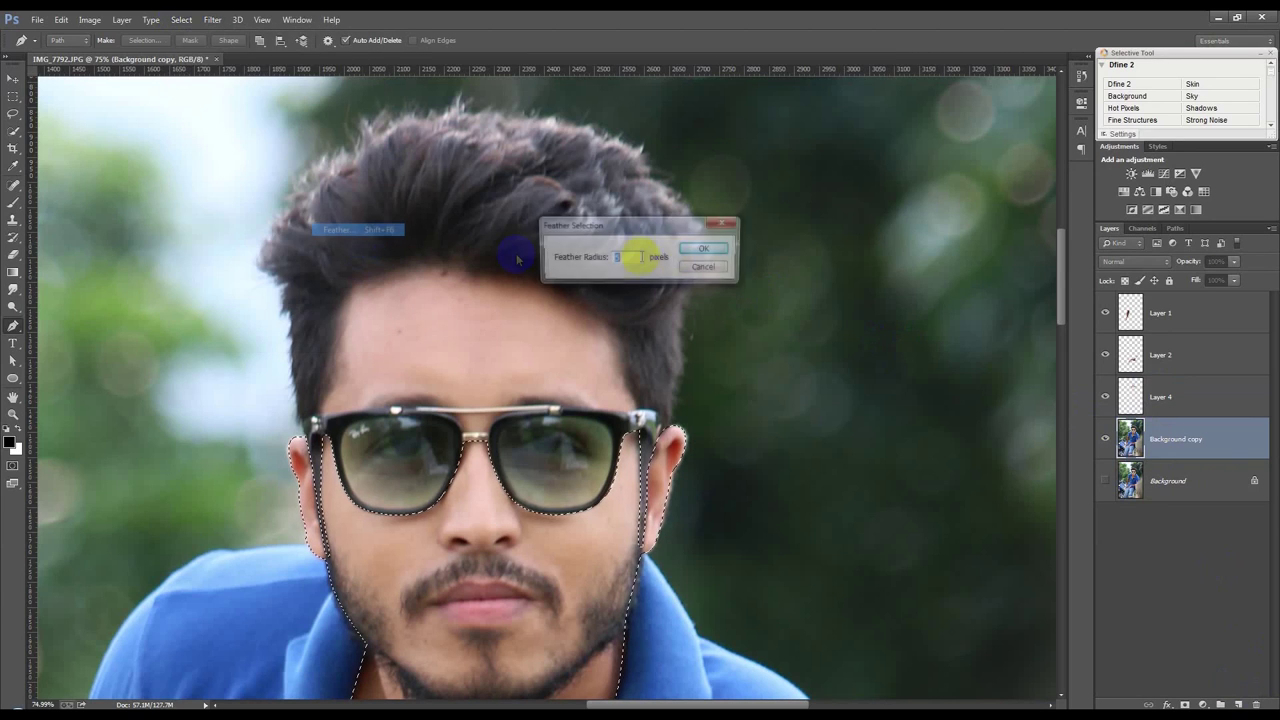
{"action": "left_click", "coordinate": [704, 249]}
{"action": "key", "text": "ctrl+j"}
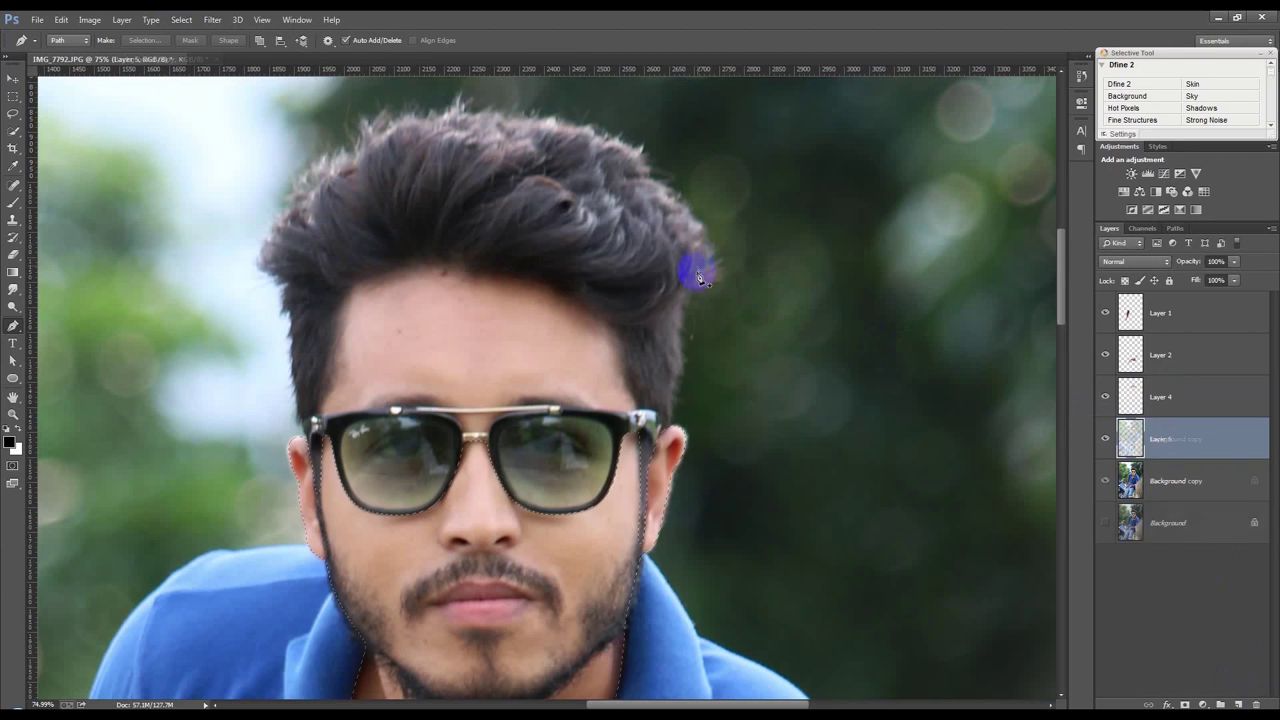
{"action": "scroll", "coordinate": [966, 466], "scroll_direction": "down", "scroll_amount": 3}
{"action": "scroll", "coordinate": [860, 480], "scroll_direction": "down", "scroll_amount": 2}
{"action": "left_click", "coordinate": [1168, 326], "text": "shift"}
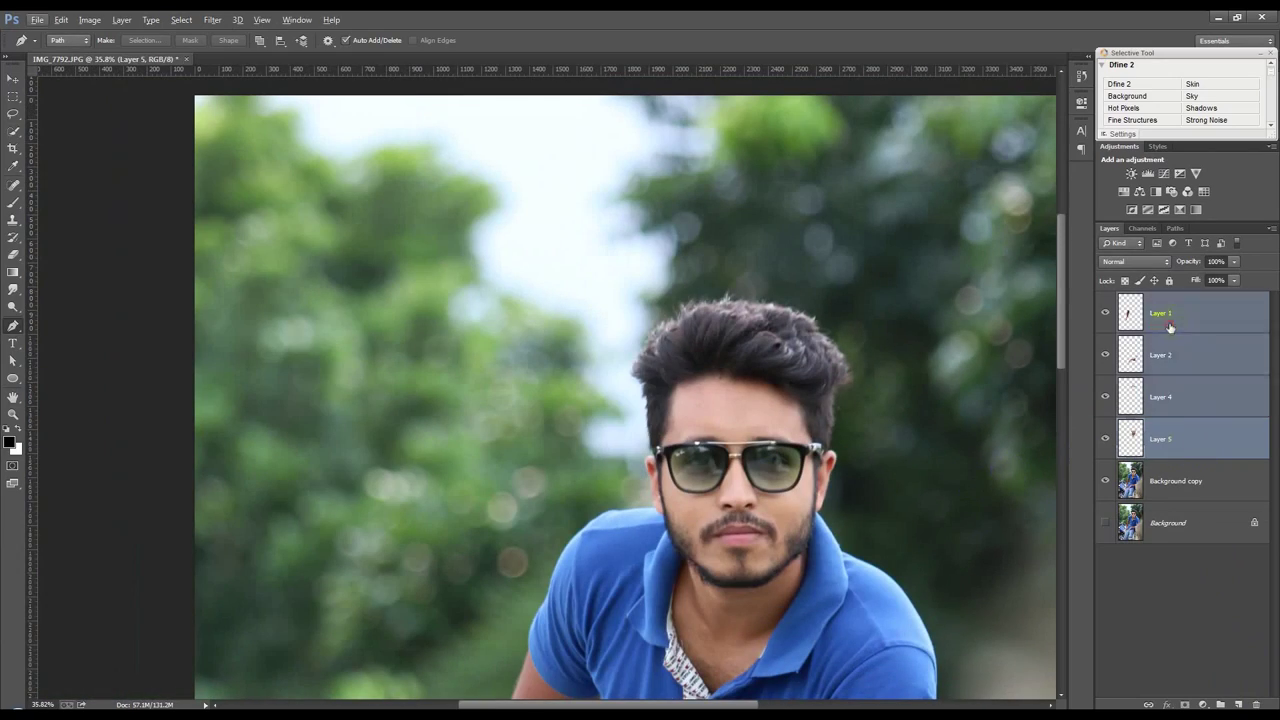
Merge skin Layers 1, 2, 4 and 5 into Layer 1 and turn off Background copy.
{"action": "right_click", "coordinate": [1180, 326]}
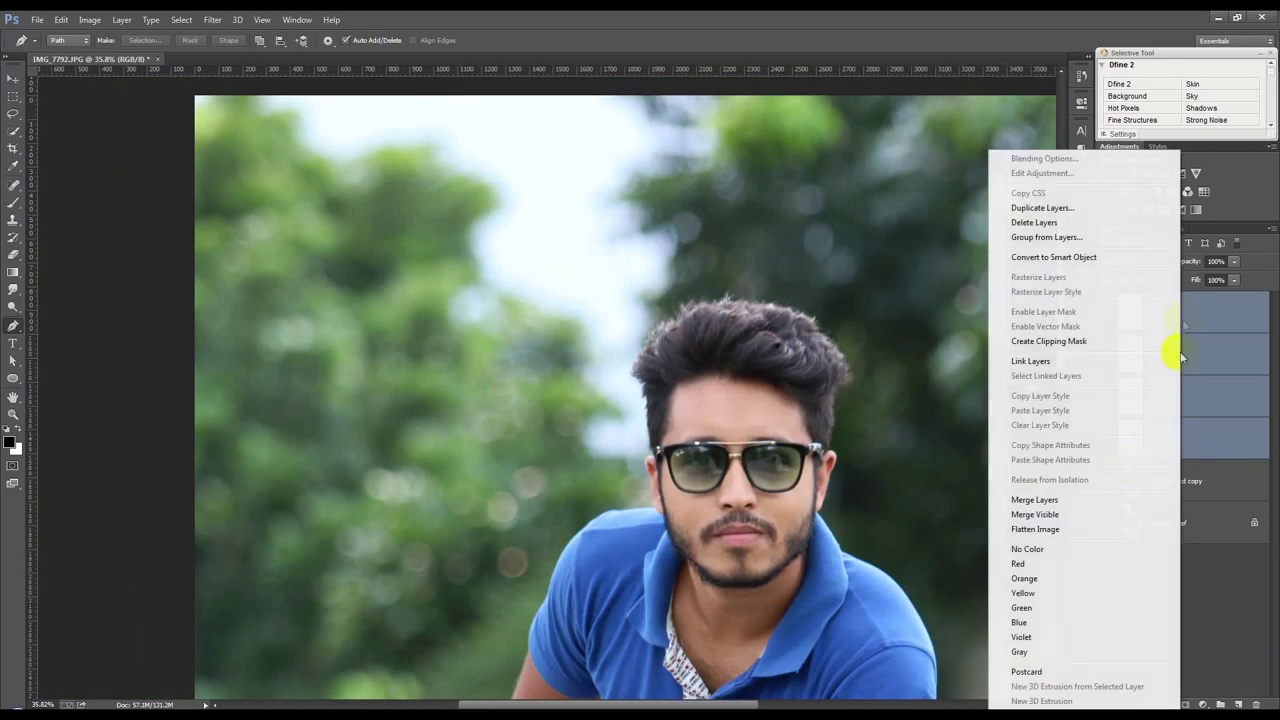
{"action": "left_click", "coordinate": [1053, 494]}
{"action": "left_click", "coordinate": [1105, 354]}
{"action": "left_click", "coordinate": [1105, 313]}
{"action": "scroll", "coordinate": [857, 457], "scroll_direction": "down", "scroll_amount": 2}
{"action": "scroll", "coordinate": [860, 470], "scroll_direction": "down", "scroll_amount": 2}
{"action": "scroll", "coordinate": [571, 429], "scroll_direction": "up", "scroll_amount": 2}
{"action": "scroll", "coordinate": [580, 443], "scroll_direction": "up", "scroll_amount": 1}
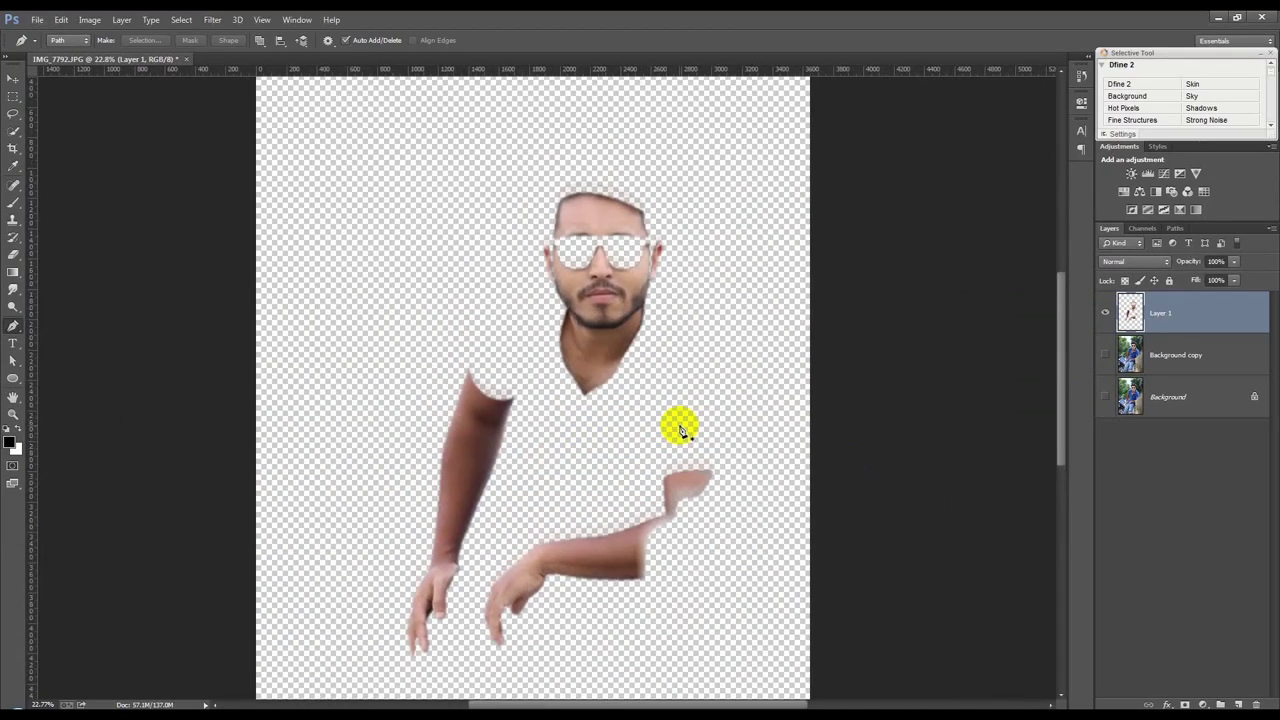
{"action": "scroll", "coordinate": [678, 428], "scroll_direction": "up", "scroll_amount": 1}
{"action": "left_click", "coordinate": [90, 20]}
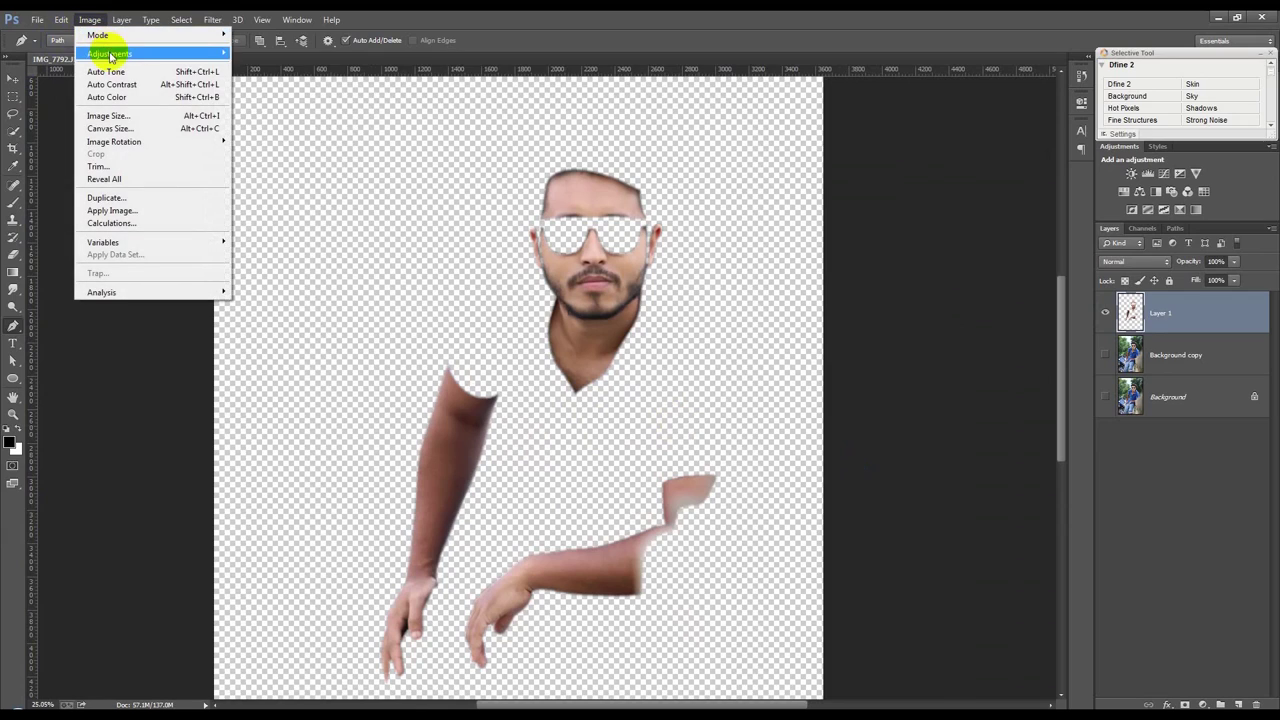
Apply Shadows/Highlights to the merged skin layer with Shadows Amount 50.
{"action": "mouse_move", "coordinate": [109, 53]}
{"action": "left_click", "coordinate": [285, 274]}
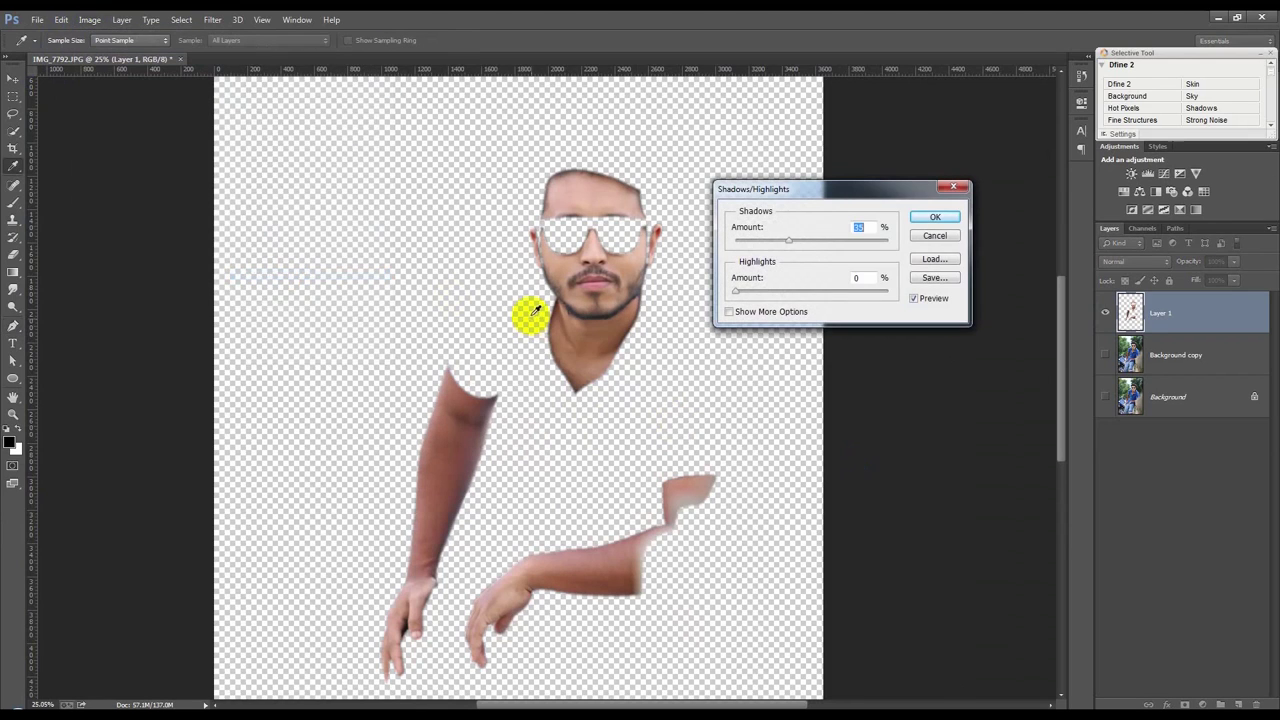
{"action": "left_click_drag", "start_coordinate": [815, 241], "coordinate": [812, 241]}
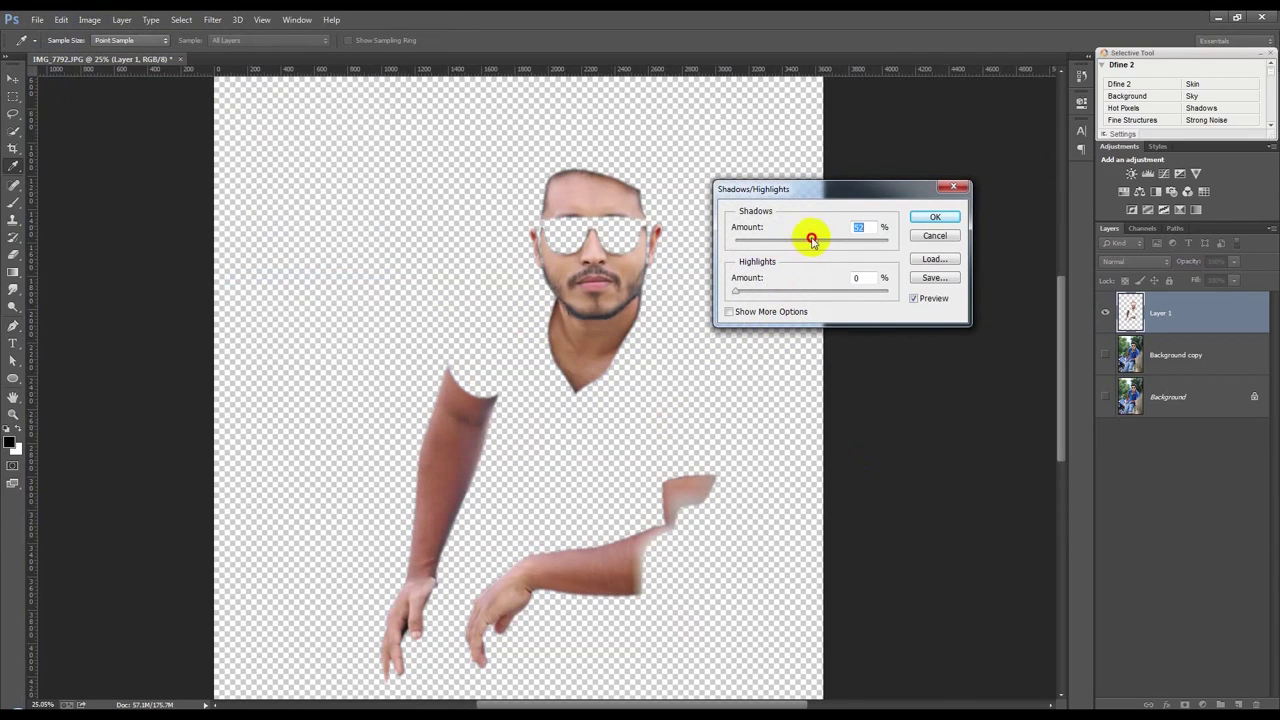
{"action": "left_click", "coordinate": [932, 225]}
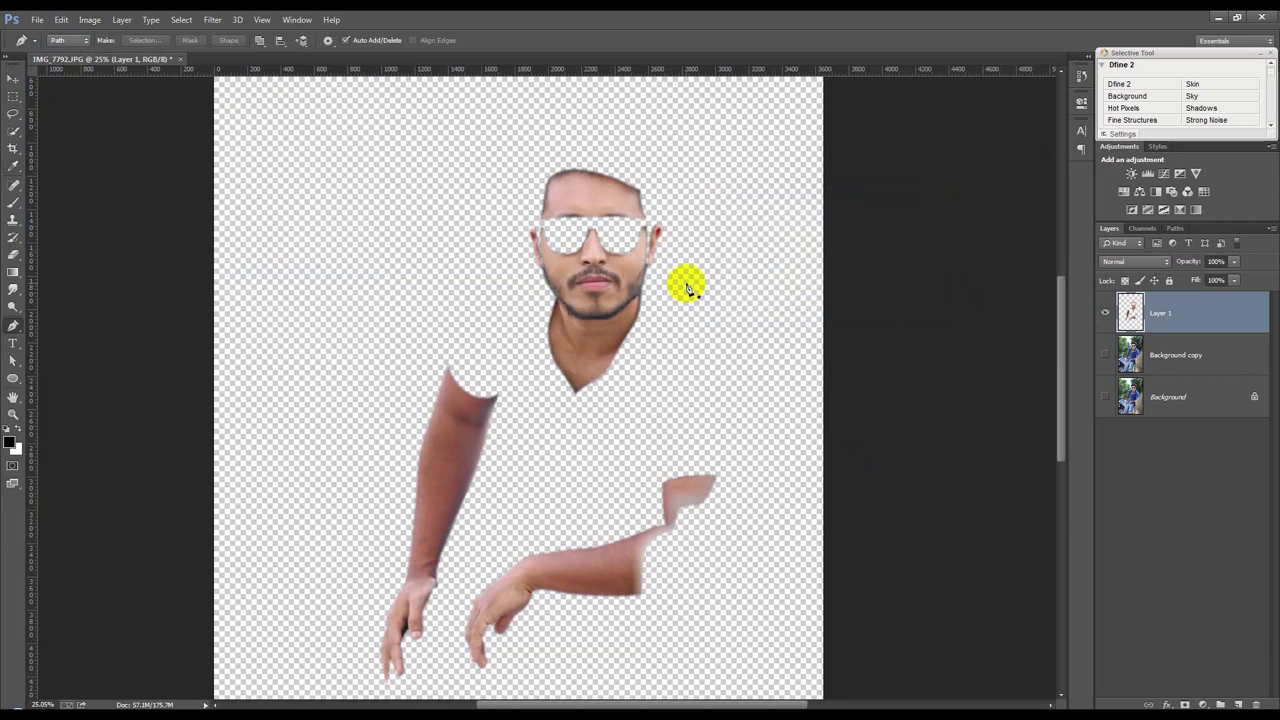
{"action": "left_click_drag", "start_coordinate": [163, 119], "coordinate": [145, 92]}
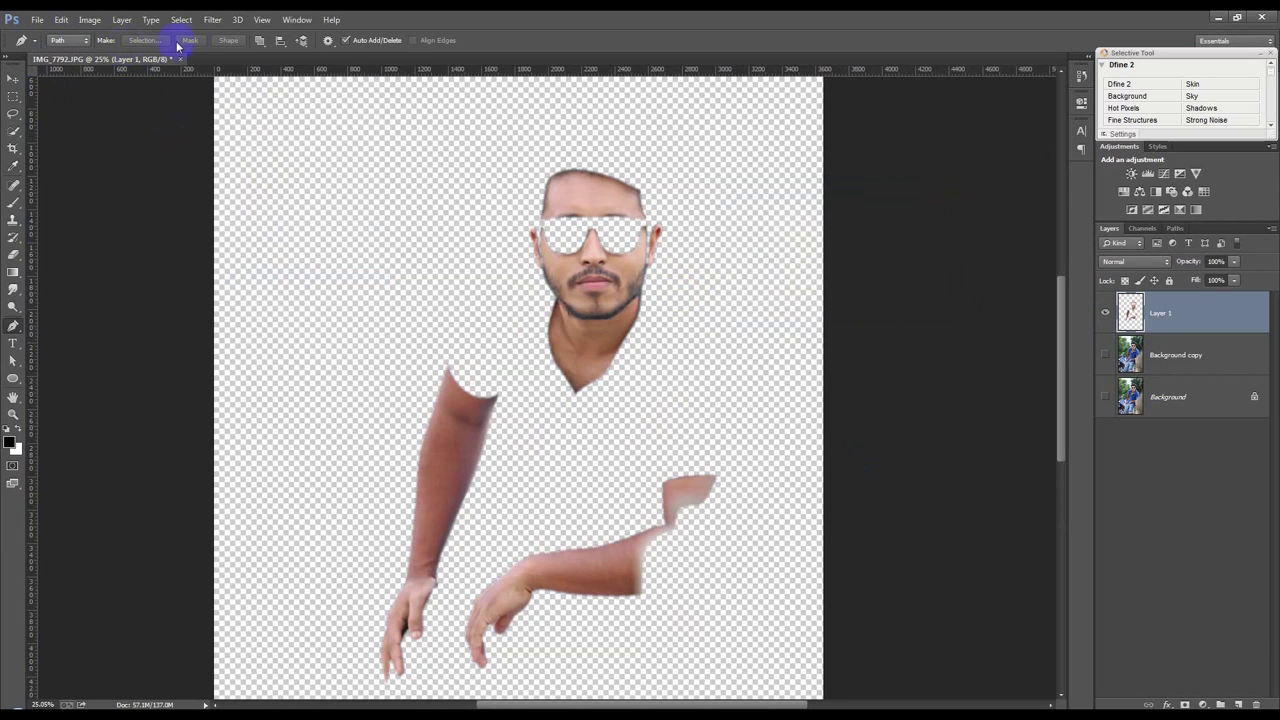
{"action": "left_click", "coordinate": [208, 20]}
Run the Camera Raw Filter on Layer 1: Shadows +84, Blacks +46, Whites +30, Contrast −25.
{"action": "left_click", "coordinate": [234, 89]}
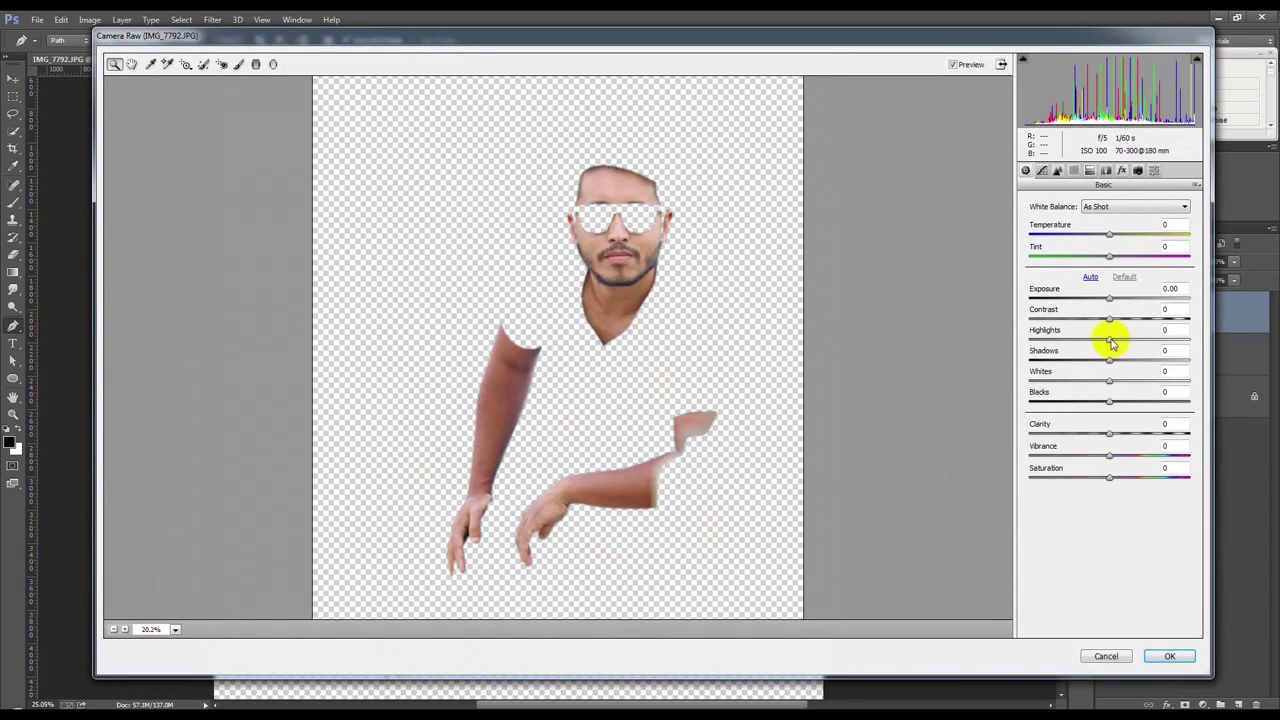
{"action": "left_click_drag", "start_coordinate": [1109, 358], "coordinate": [1160, 364]}
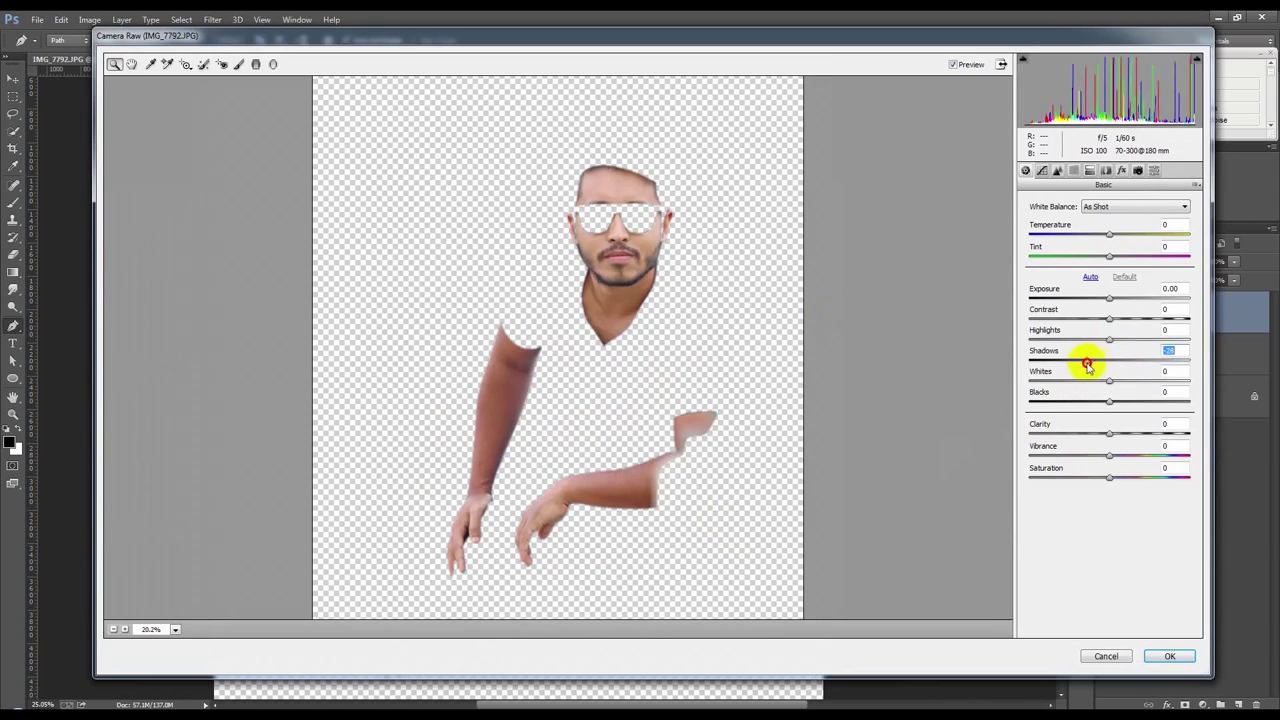
{"action": "mouse_move", "coordinate": [1160, 364]}
{"action": "left_mouse_down"}
{"action": "mouse_move", "coordinate": [1176, 362]}
{"action": "mouse_move", "coordinate": [1134, 382]}
{"action": "left_mouse_up"}
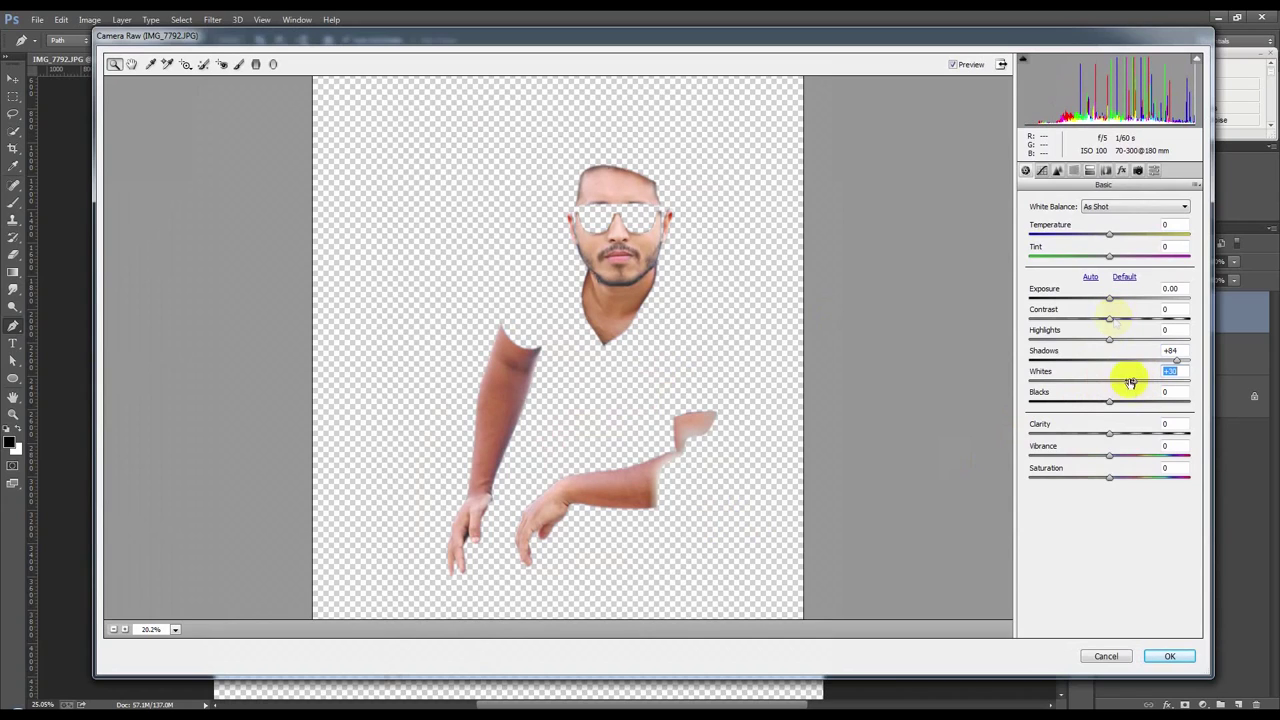
{"action": "left_click_drag", "start_coordinate": [1112, 403], "coordinate": [1146, 402]}
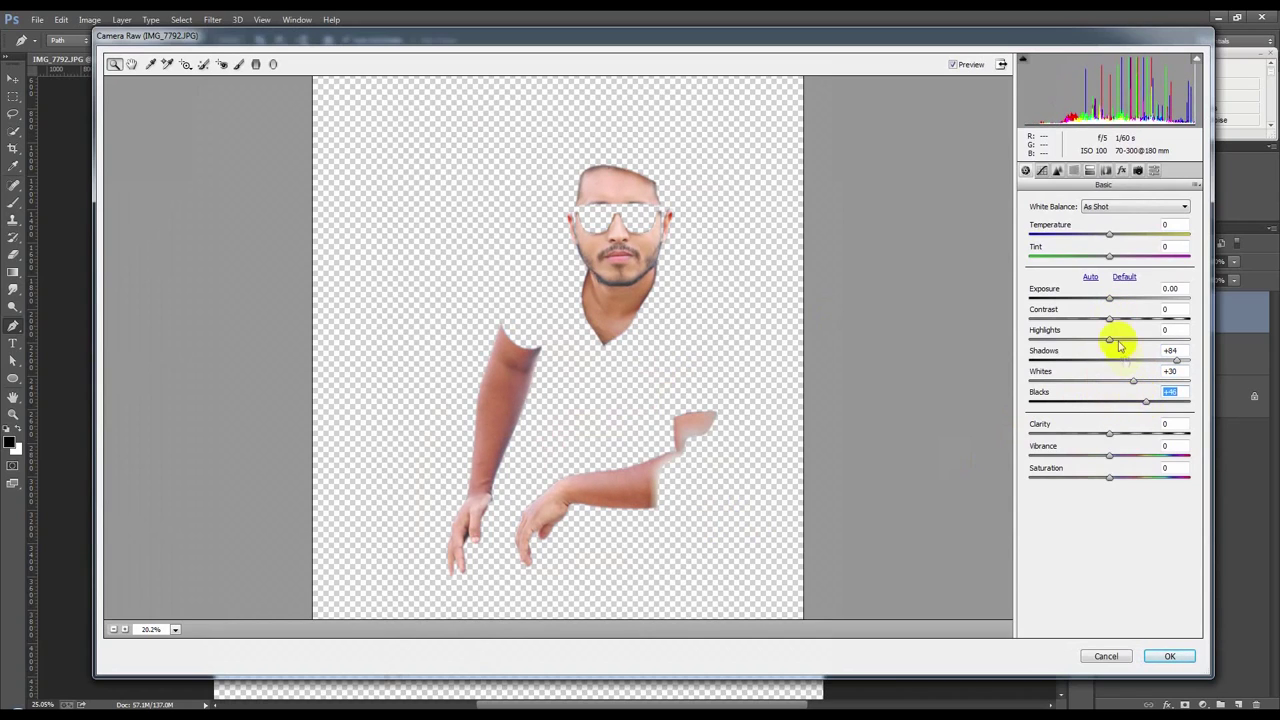
{"action": "mouse_move", "coordinate": [1110, 320]}
{"action": "left_mouse_down"}
{"action": "mouse_move", "coordinate": [1088, 321]}
{"action": "mouse_move", "coordinate": [1128, 340]}
{"action": "left_mouse_up"}
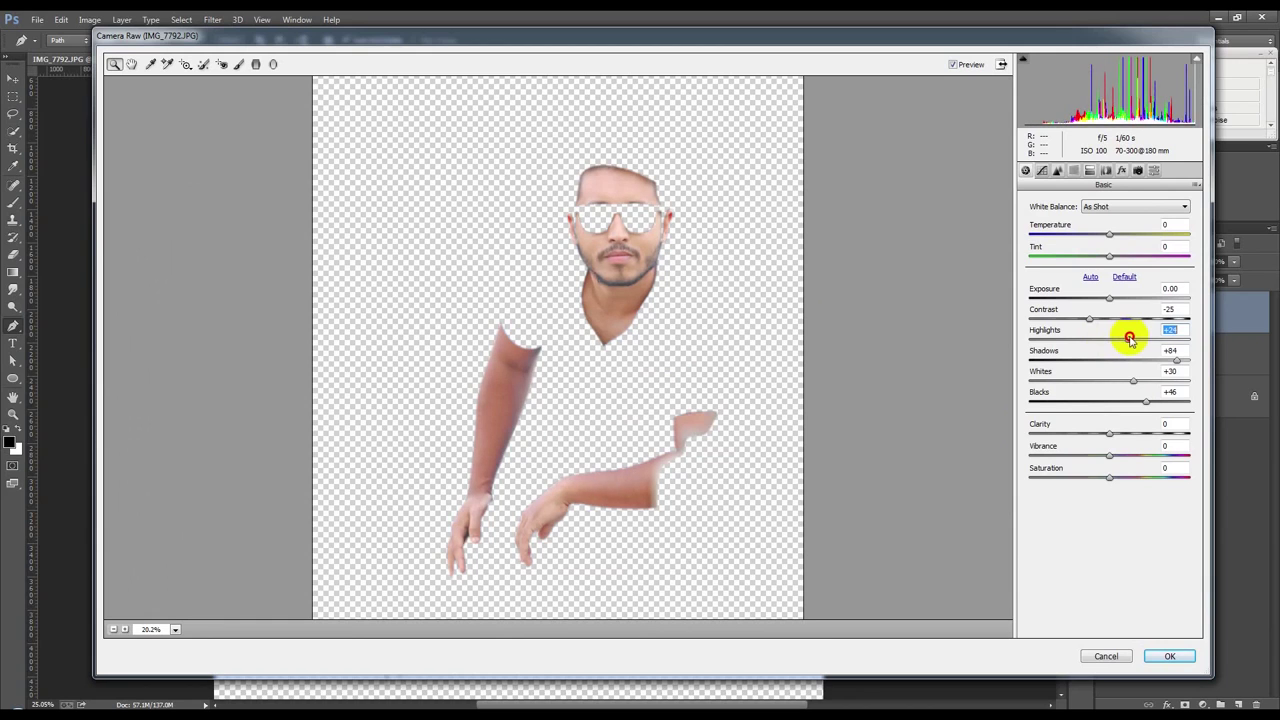
{"action": "left_click", "coordinate": [1169, 656]}
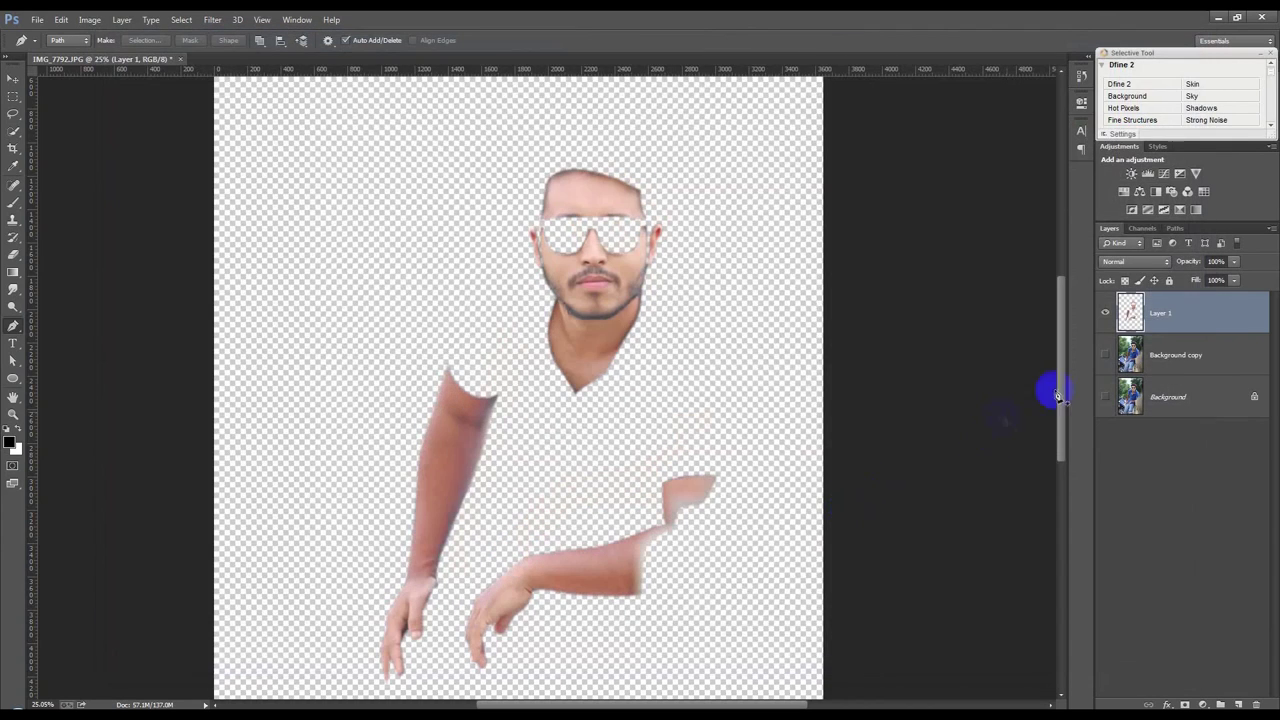
Make the Background copy layer visible and active, then save the document as IMG_7792.psd.
{"action": "left_click", "coordinate": [1105, 358]}
{"action": "left_click", "coordinate": [908, 396]}
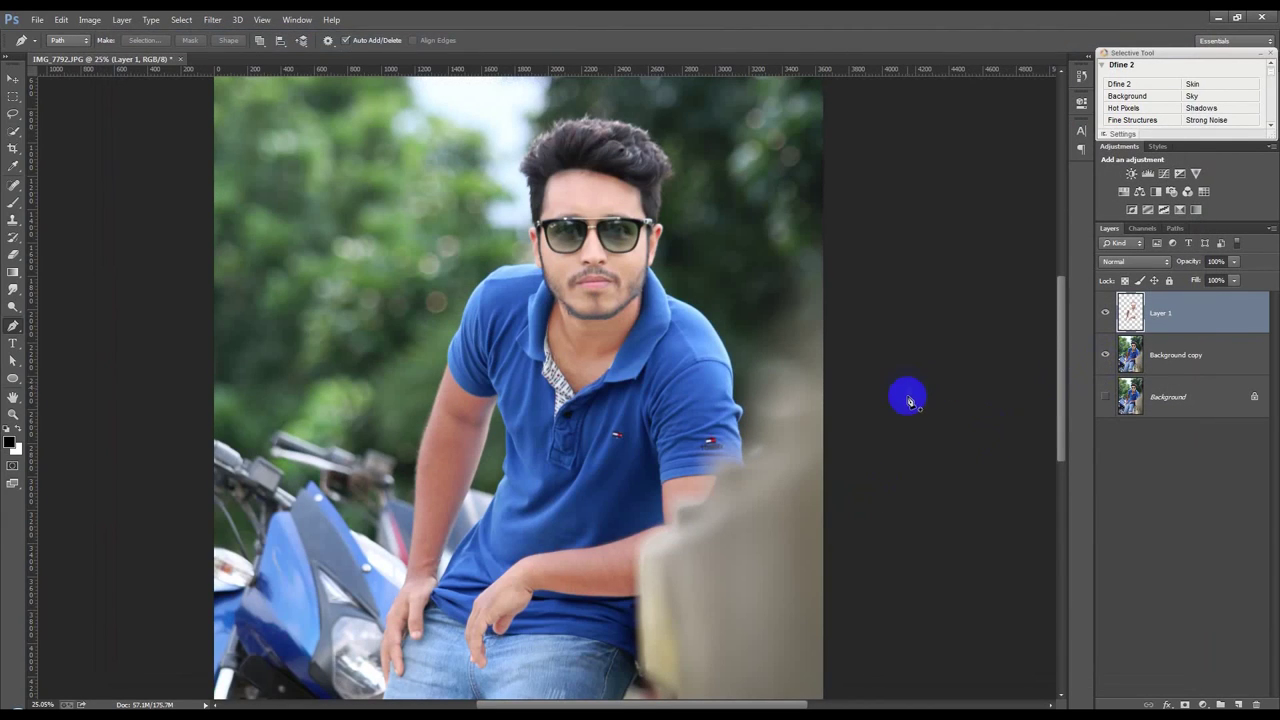
{"action": "scroll", "coordinate": [709, 371], "scroll_direction": "down", "scroll_amount": 3}
{"action": "scroll", "coordinate": [726, 380], "scroll_direction": "up", "scroll_amount": 2}
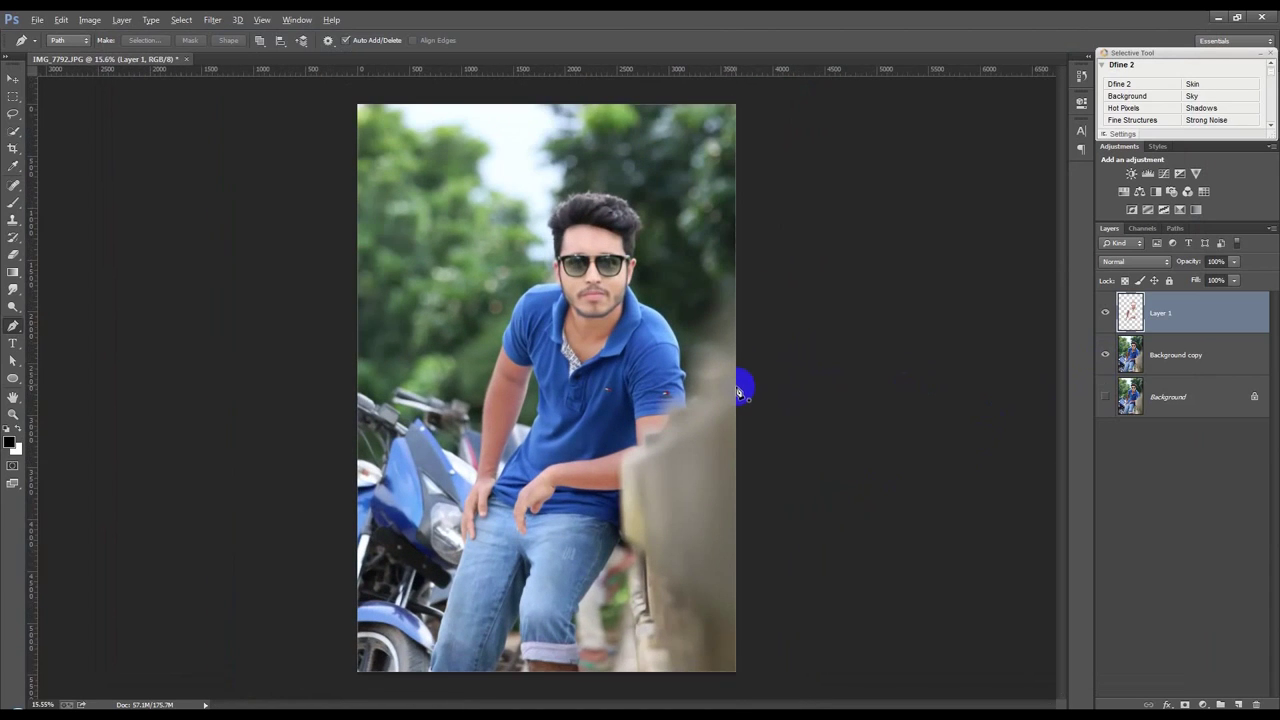
{"action": "left_click", "coordinate": [1184, 357]}
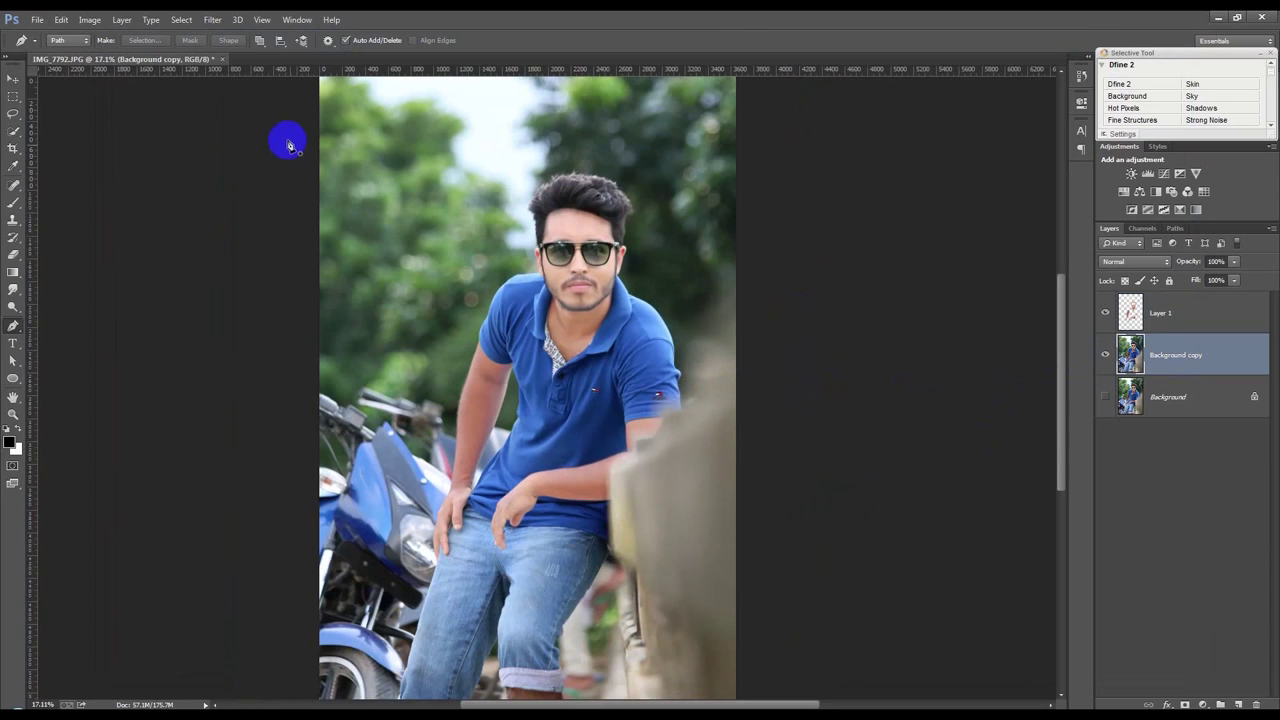
{"action": "left_click", "coordinate": [215, 22]}
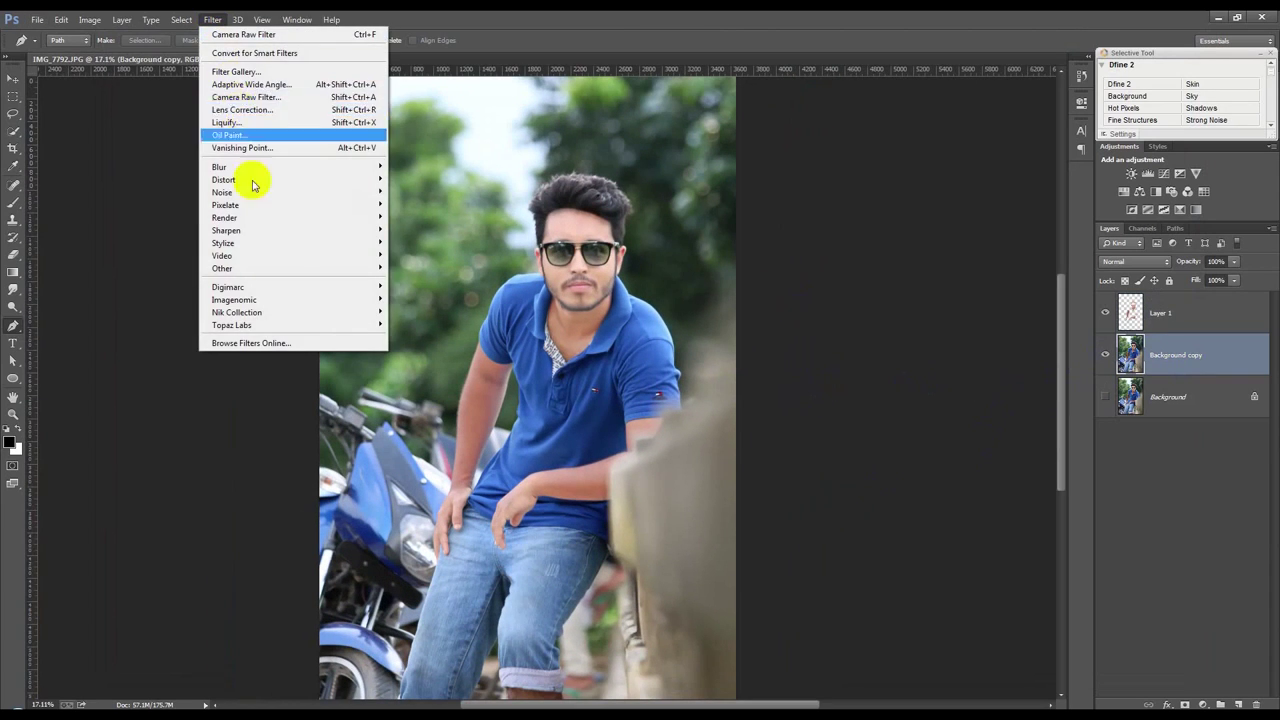
{"action": "left_click", "coordinate": [692, 216]}
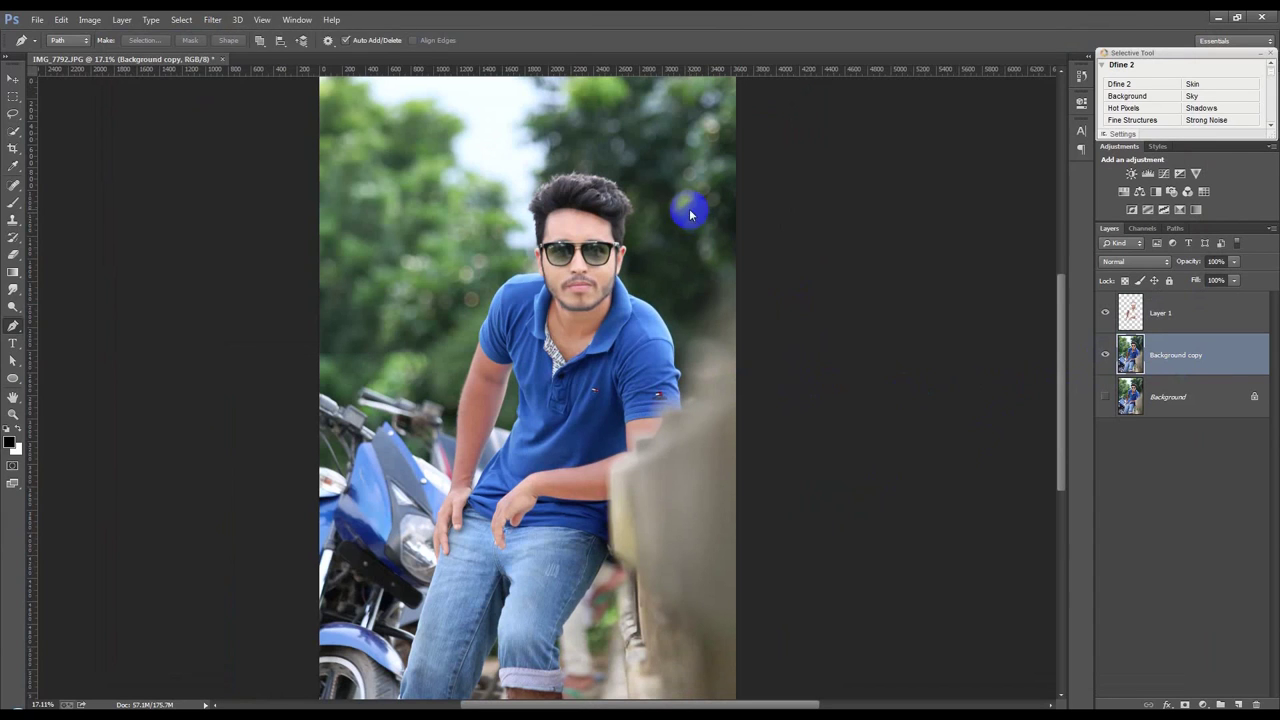
{"action": "key", "text": "ctrl+shift+s"}
{"action": "left_click", "coordinate": [1008, 615]}
In Camera Raw, set Vibrance +91, Blacks -47, Shadows +59, Contrast +74 and slightly raise Exposure.
{"action": "left_click", "coordinate": [213, 19]}
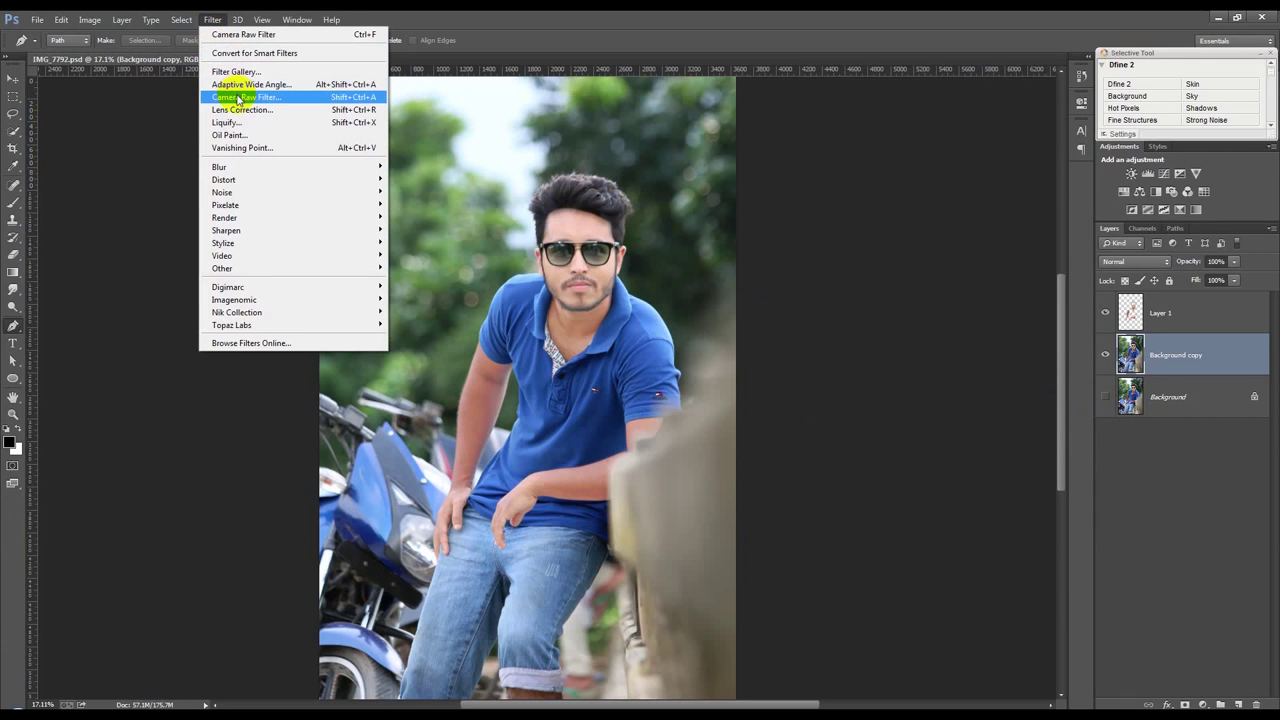
{"action": "left_click", "coordinate": [237, 97]}
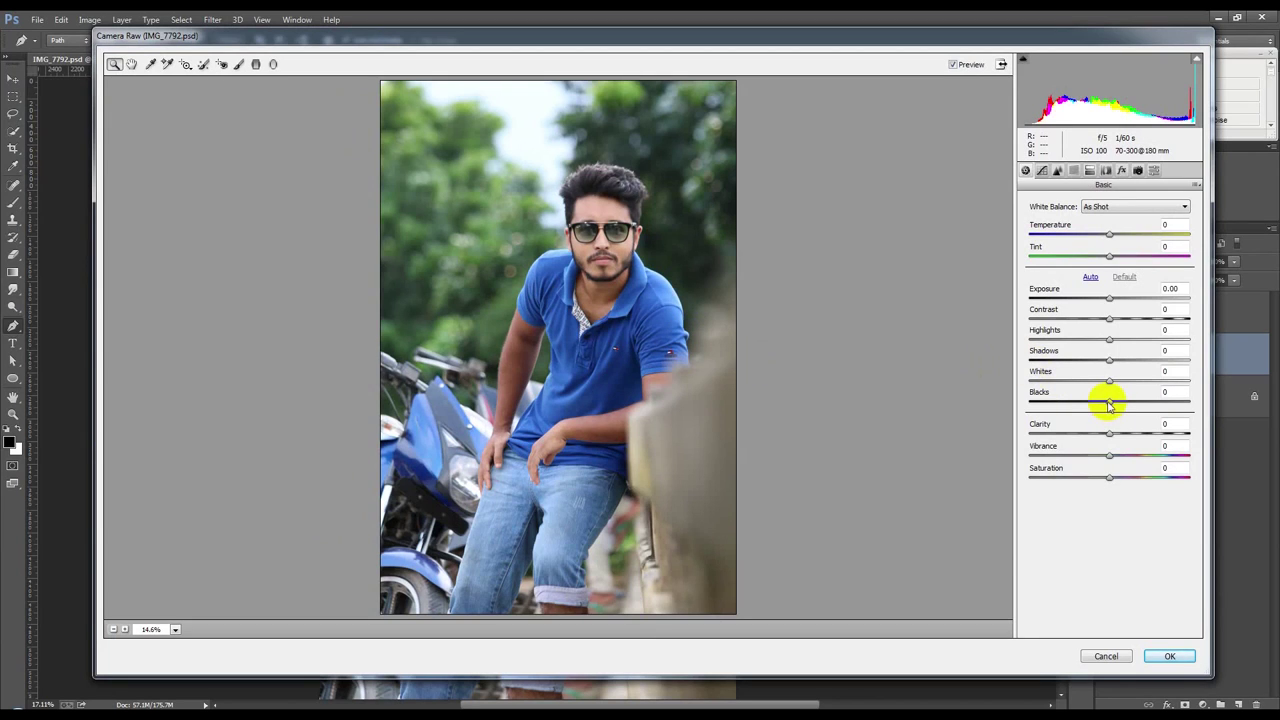
{"action": "left_click_drag", "start_coordinate": [1112, 456], "coordinate": [1186, 458]}
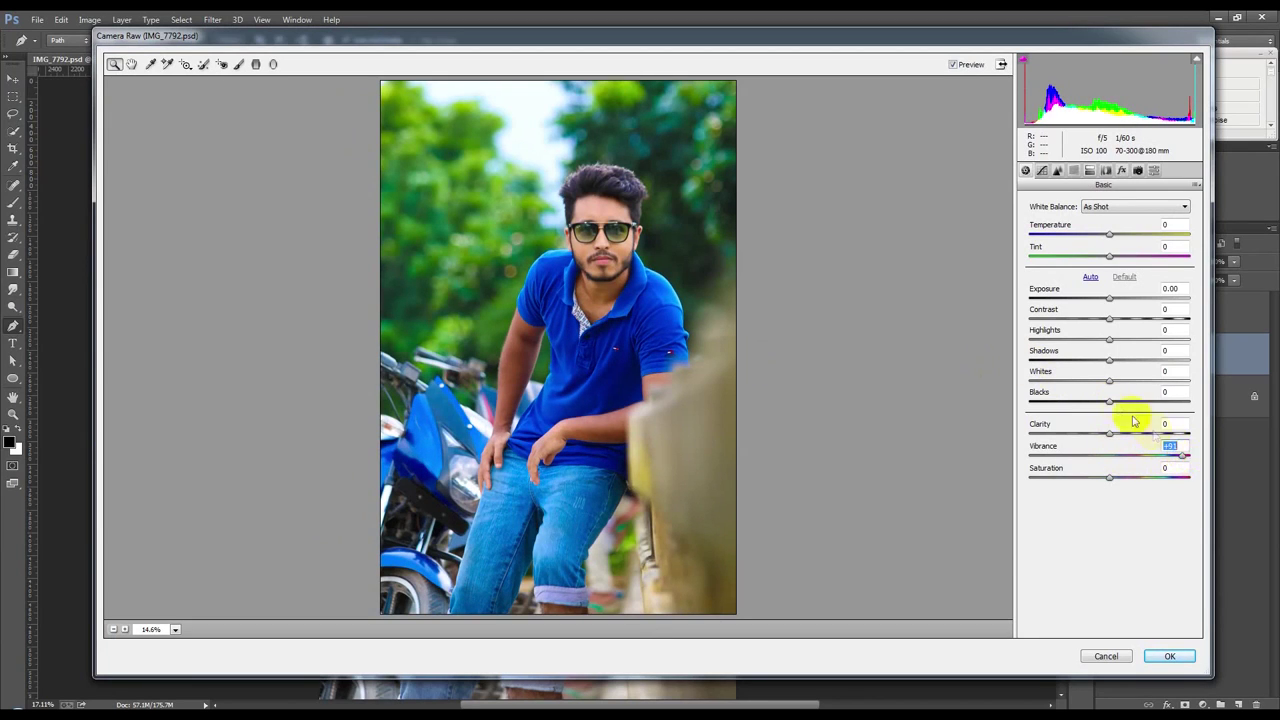
{"action": "mouse_move", "coordinate": [1111, 402]}
{"action": "left_mouse_down"}
{"action": "mouse_move", "coordinate": [1151, 406]}
{"action": "mouse_move", "coordinate": [1071, 411]}
{"action": "mouse_move", "coordinate": [1155, 377]}
{"action": "mouse_move", "coordinate": [986, 380]}
{"action": "left_mouse_up"}
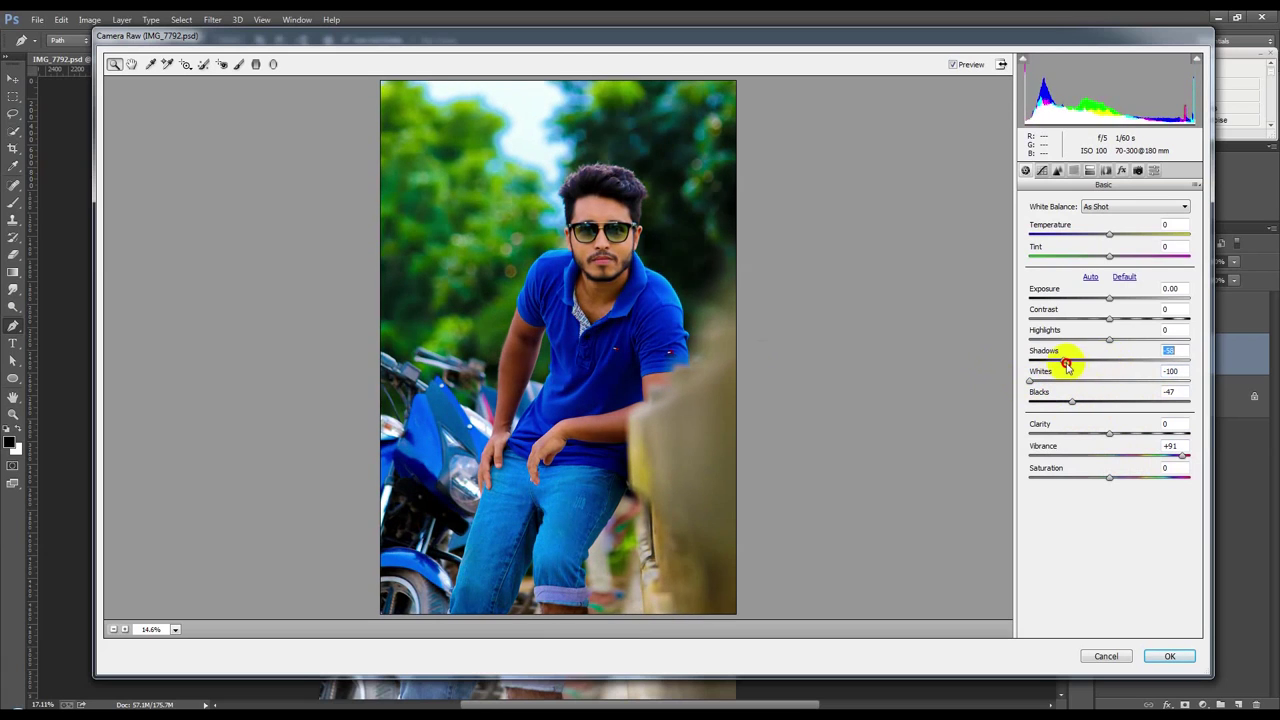
{"action": "mouse_move", "coordinate": [1113, 363]}
{"action": "left_mouse_down"}
{"action": "mouse_move", "coordinate": [1160, 370]}
{"action": "mouse_move", "coordinate": [1028, 341]}
{"action": "left_mouse_up"}
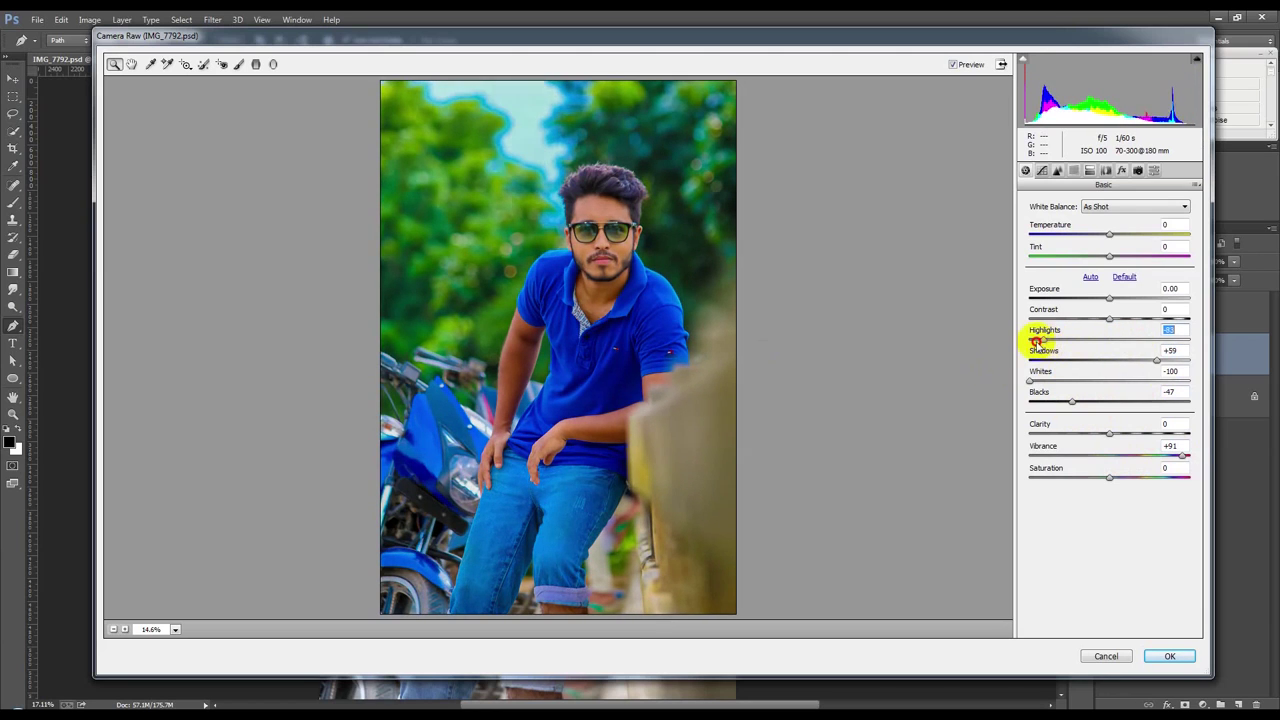
{"action": "left_click_drag", "start_coordinate": [1109, 318], "coordinate": [1172, 318]}
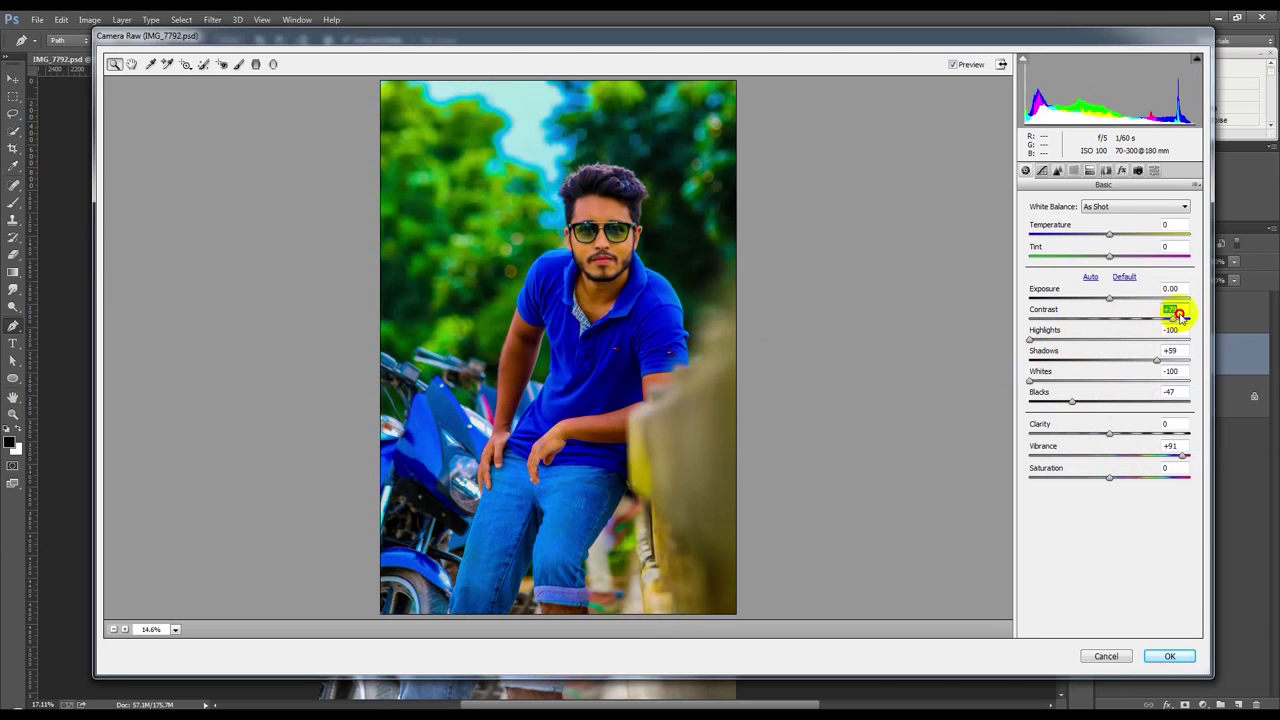
{"action": "mouse_move", "coordinate": [1109, 298]}
{"action": "left_mouse_down"}
{"action": "mouse_move", "coordinate": [1134, 298]}
{"action": "mouse_move", "coordinate": [1115, 305]}
{"action": "left_mouse_up"}
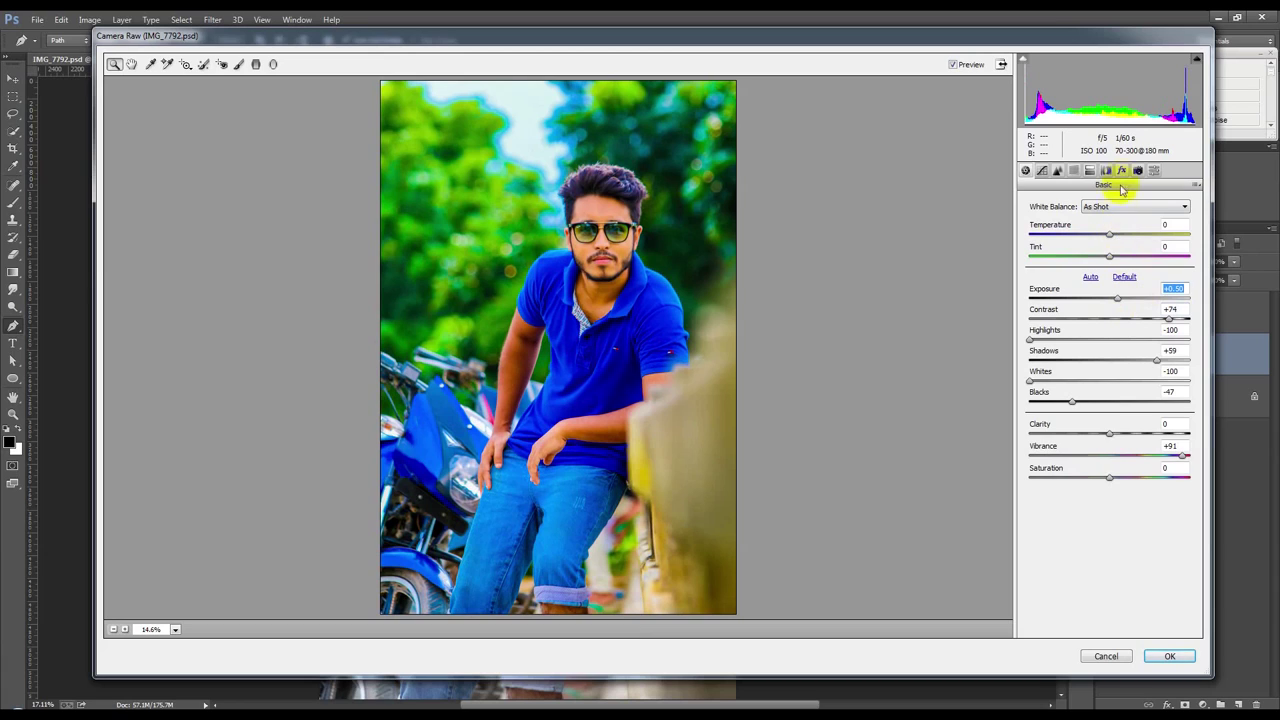
{"action": "left_click", "coordinate": [1057, 170]}
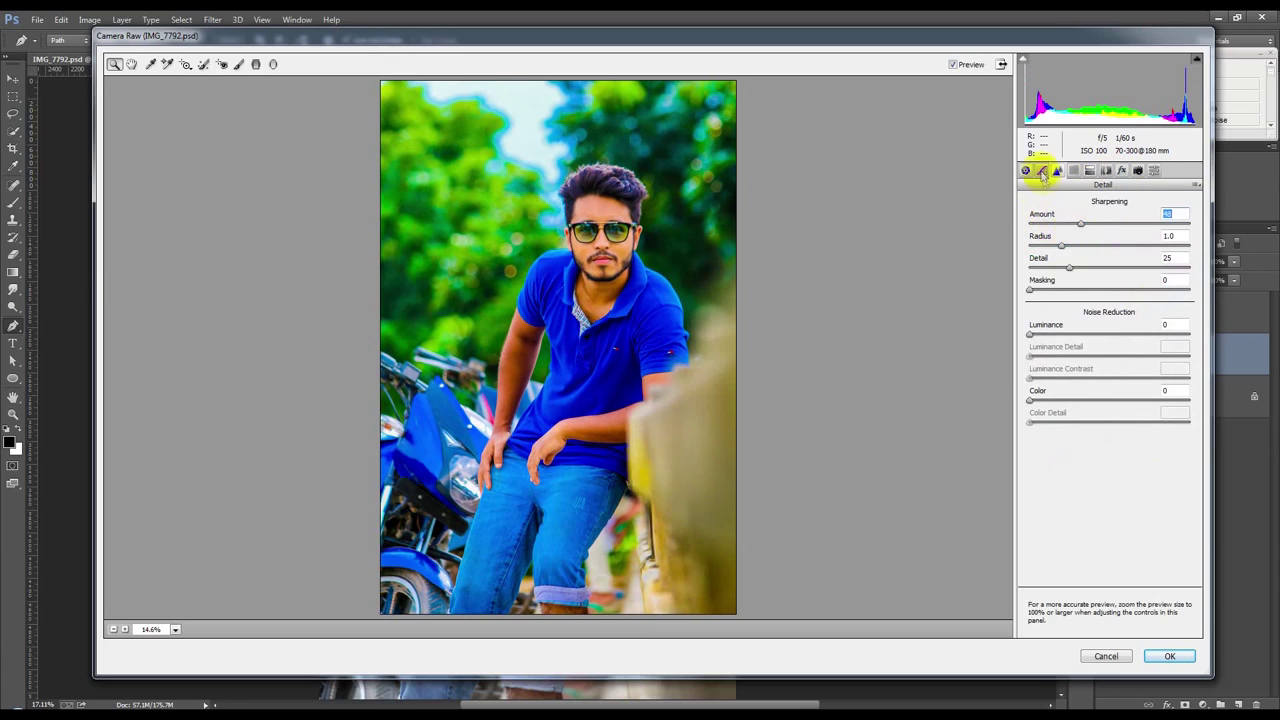
Tint the Camera Raw split-toning highlights at hue 57 with added saturation, then apply the edits.
{"action": "left_click", "coordinate": [1041, 170]}
{"action": "left_click", "coordinate": [1089, 170]}
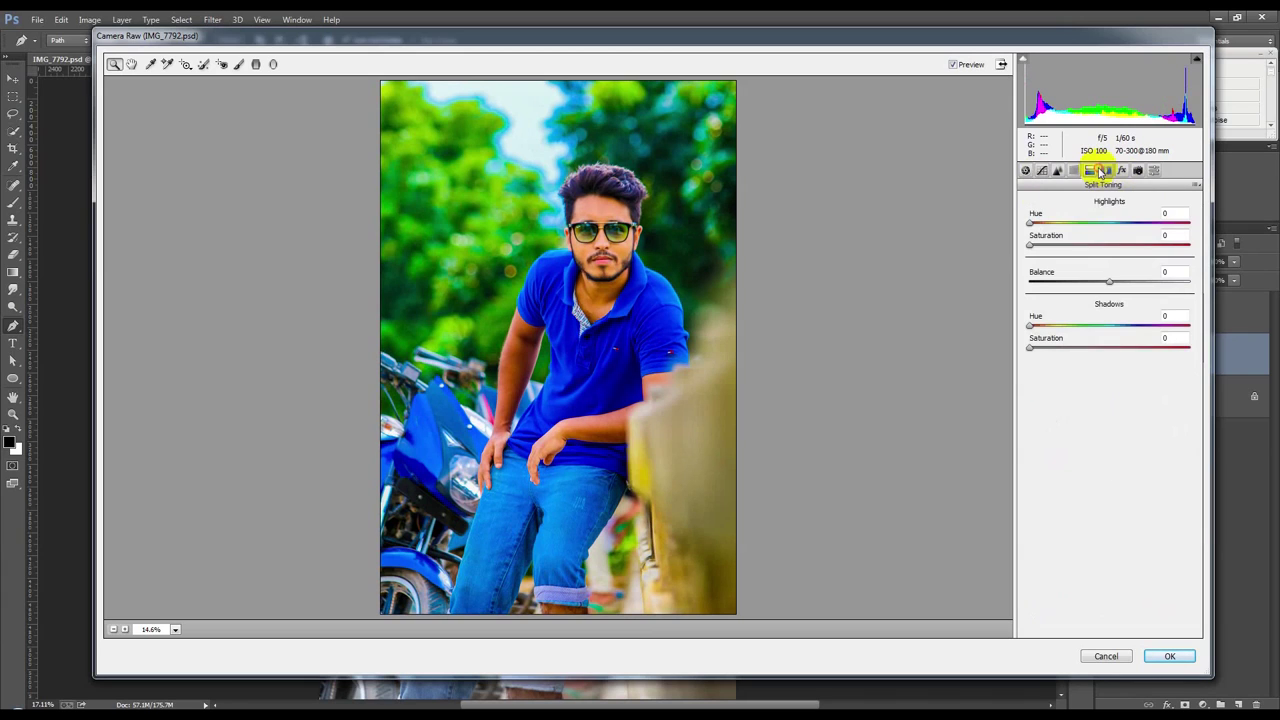
{"action": "left_click_drag", "start_coordinate": [1036, 248], "coordinate": [1107, 228]}
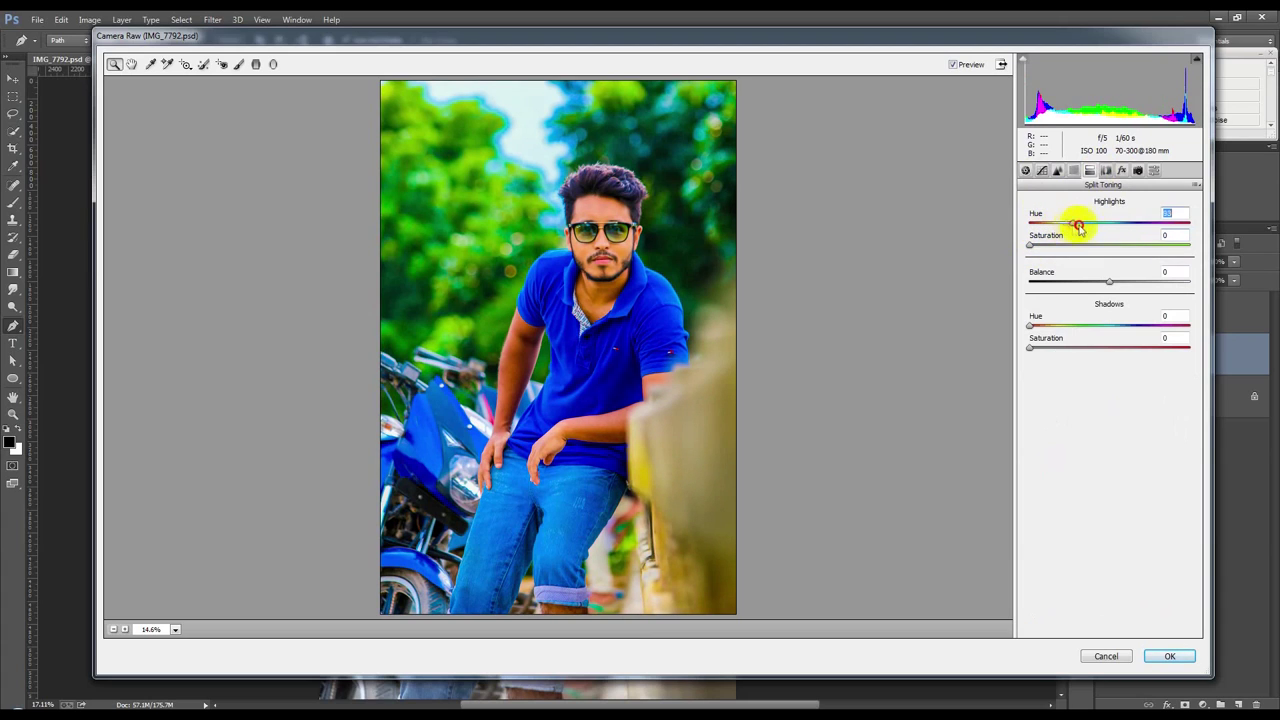
{"action": "mouse_move", "coordinate": [1107, 229]}
{"action": "left_mouse_down"}
{"action": "mouse_move", "coordinate": [1066, 240]}
{"action": "mouse_move", "coordinate": [1100, 243]}
{"action": "mouse_move", "coordinate": [1026, 246]}
{"action": "mouse_move", "coordinate": [1072, 228]}
{"action": "mouse_move", "coordinate": [1055, 228]}
{"action": "mouse_move", "coordinate": [1117, 239]}
{"action": "left_mouse_up"}
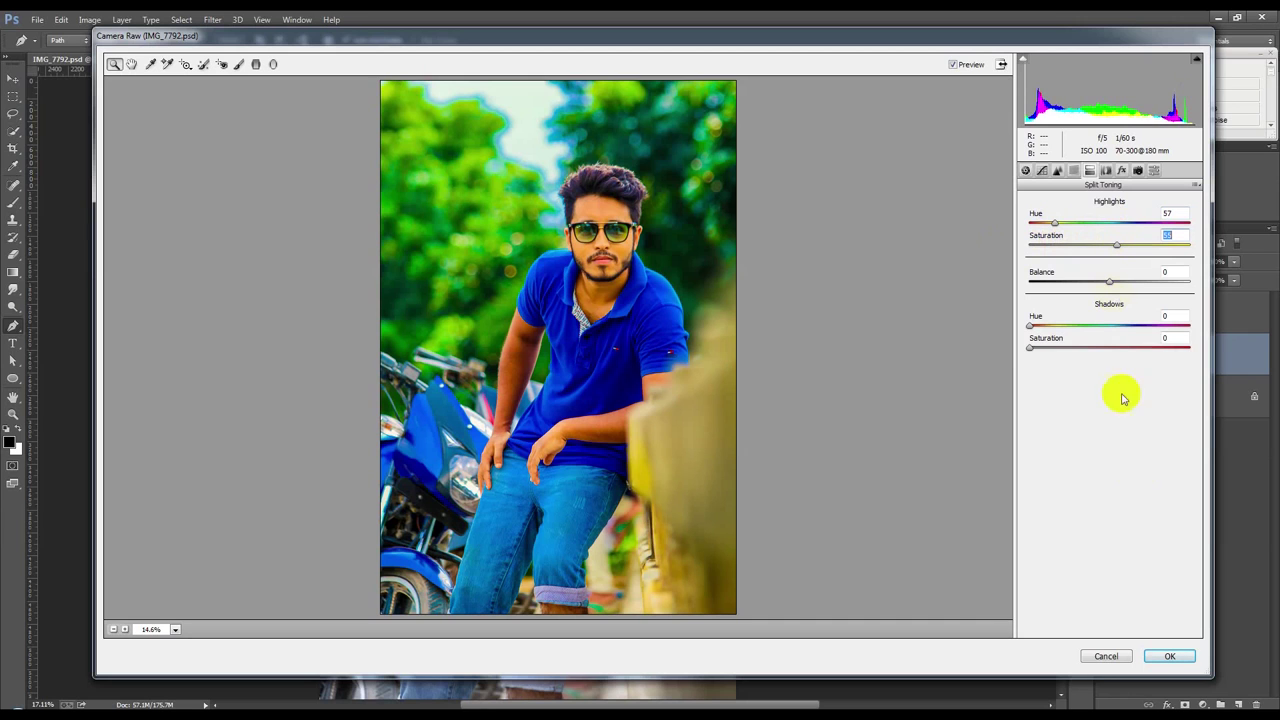
{"action": "left_click", "coordinate": [1169, 656]}
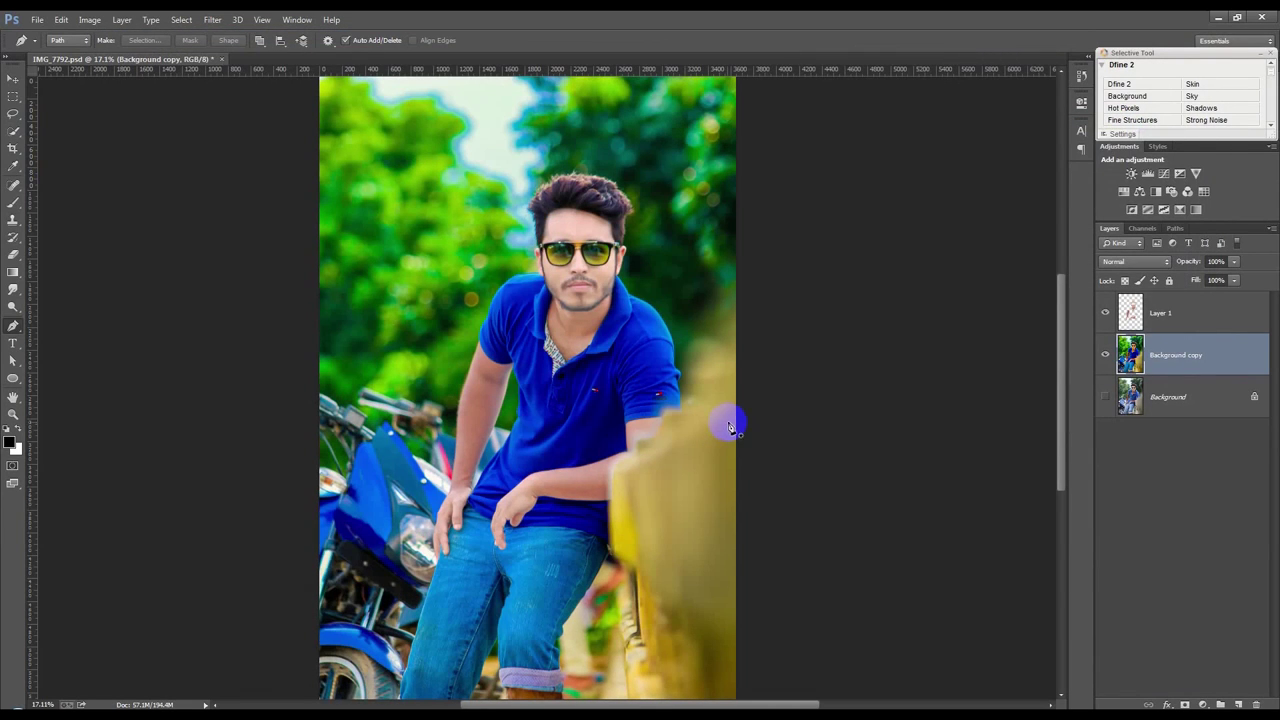
Launch Nik Color Efex Pro 4 on the Background copy and maximize its window.
{"action": "scroll", "coordinate": [765, 472], "scroll_direction": "down", "scroll_amount": 2}
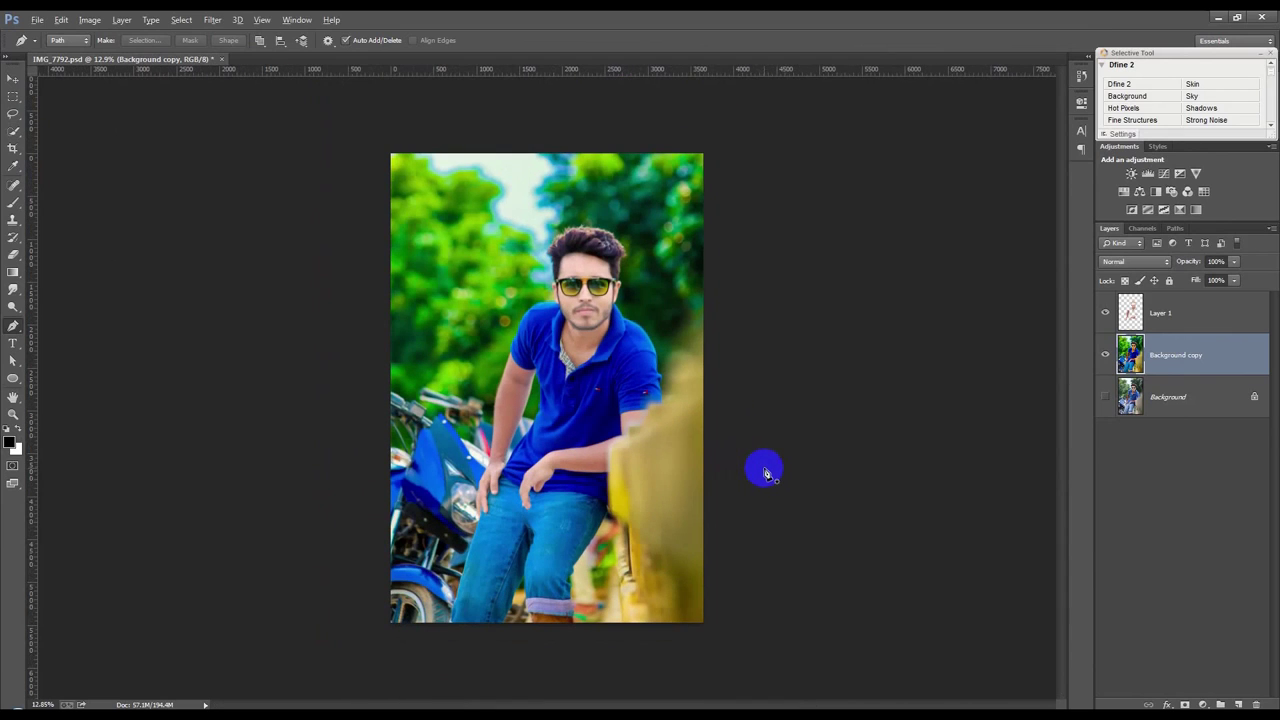
{"action": "scroll", "coordinate": [765, 472], "scroll_direction": "up", "scroll_amount": 1}
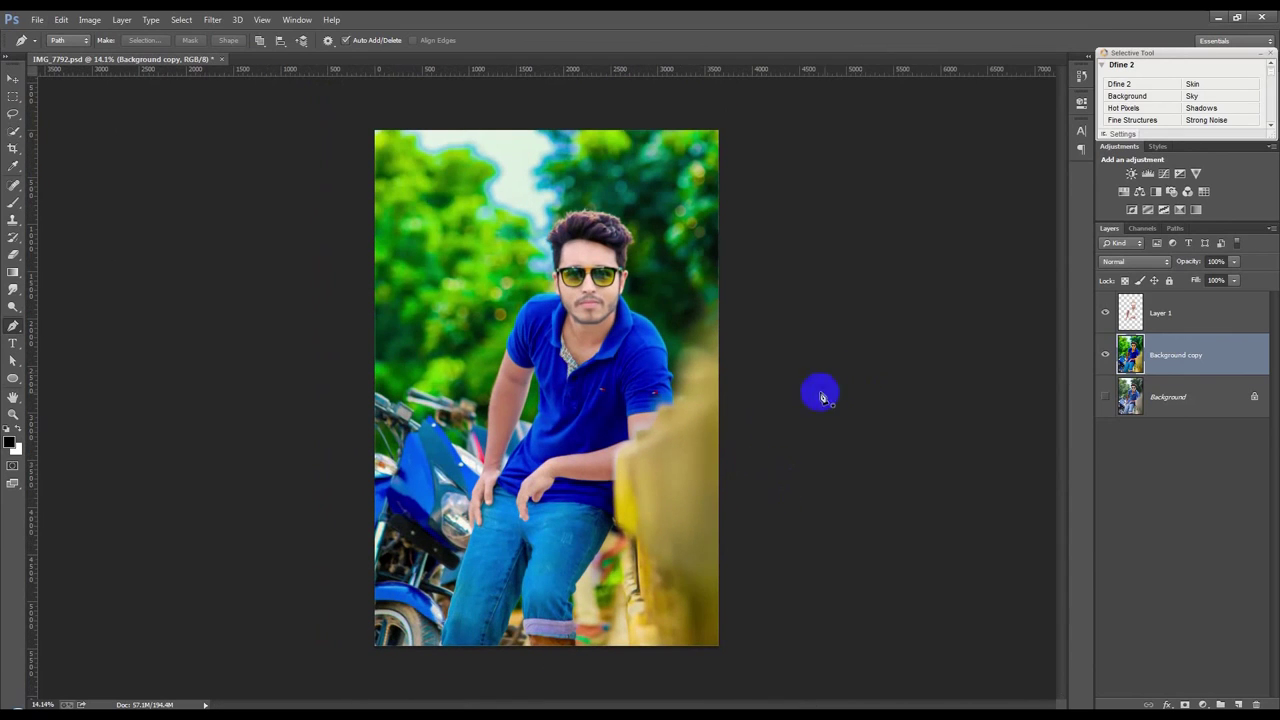
{"action": "key", "text": "alt"}
{"action": "left_click", "coordinate": [222, 24]}
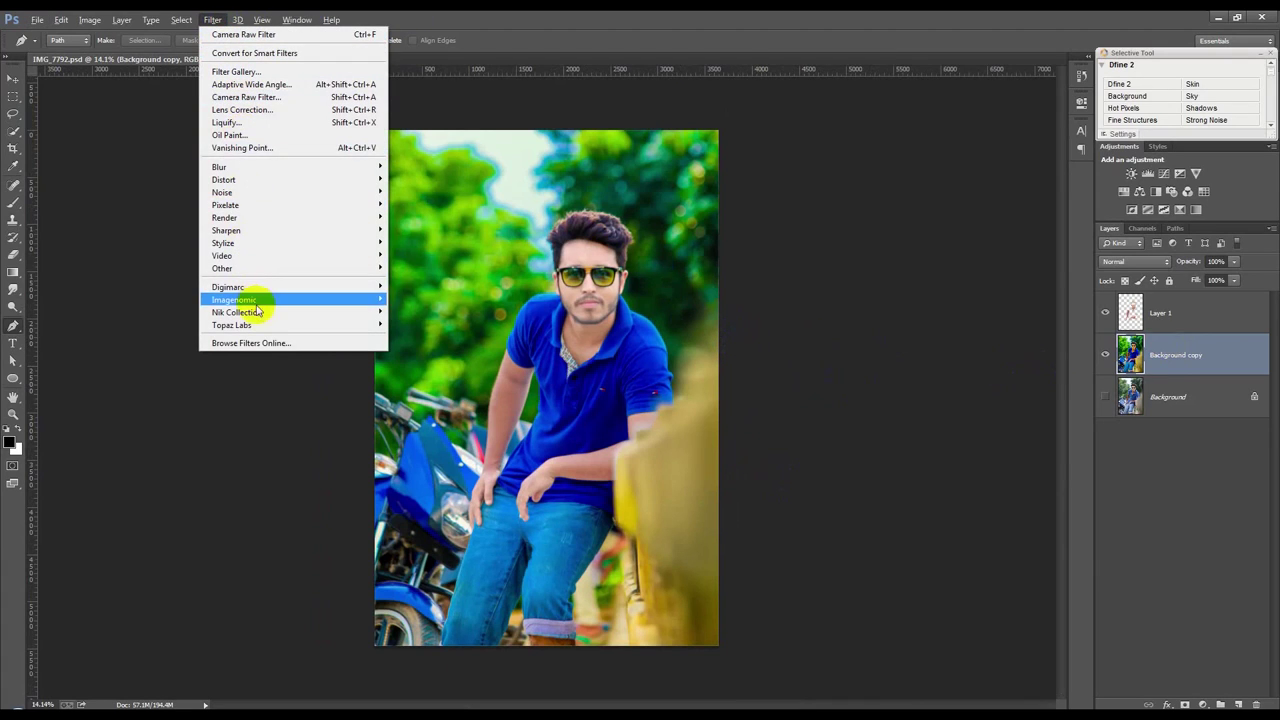
{"action": "mouse_move", "coordinate": [236, 312]}
{"action": "left_click", "coordinate": [428, 326]}
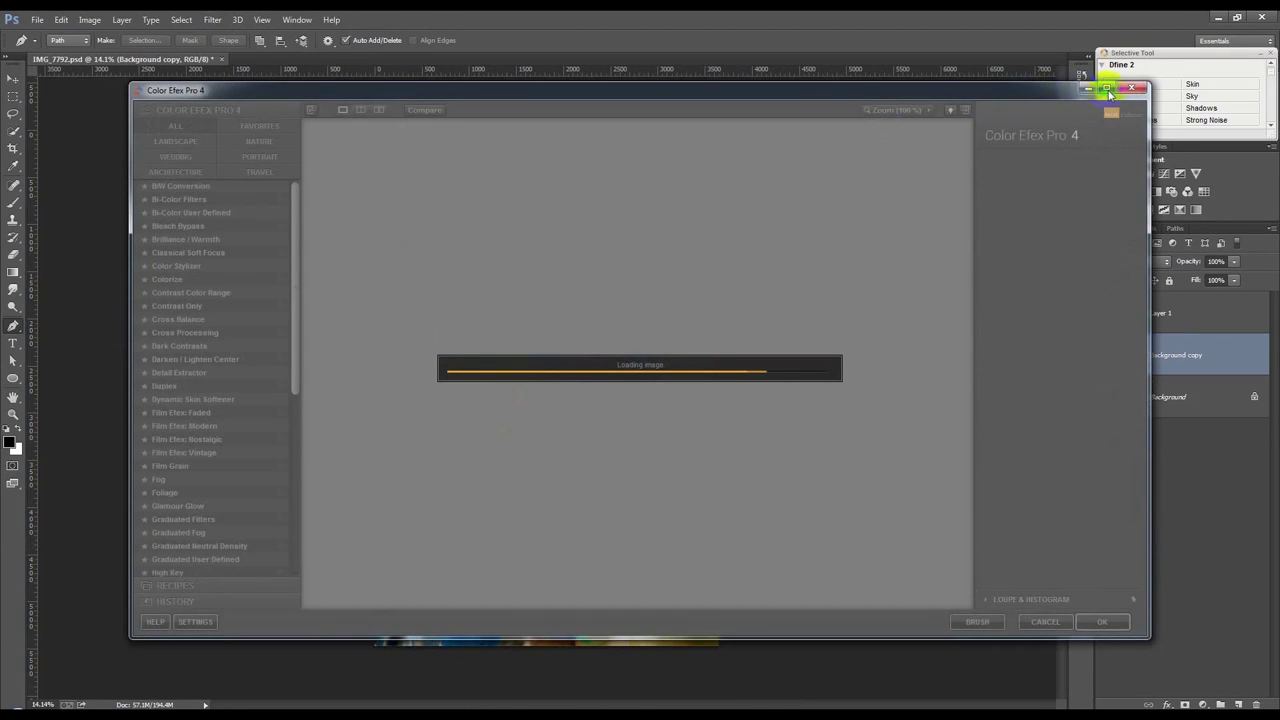
{"action": "left_click", "coordinate": [1107, 90]}
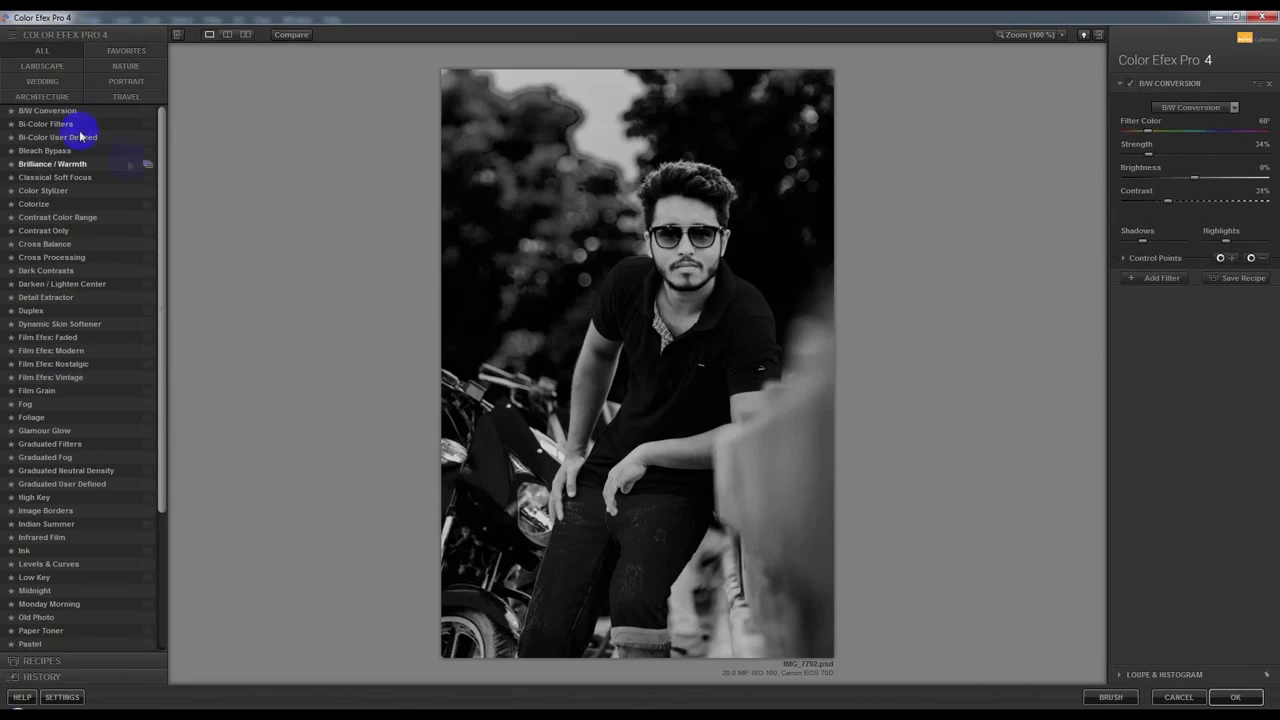
Preview the Bi-Color, Bleach Bypass and Brilliance / Warmth filters, then apply Detail Extractor.
{"action": "left_click", "coordinate": [55, 124]}
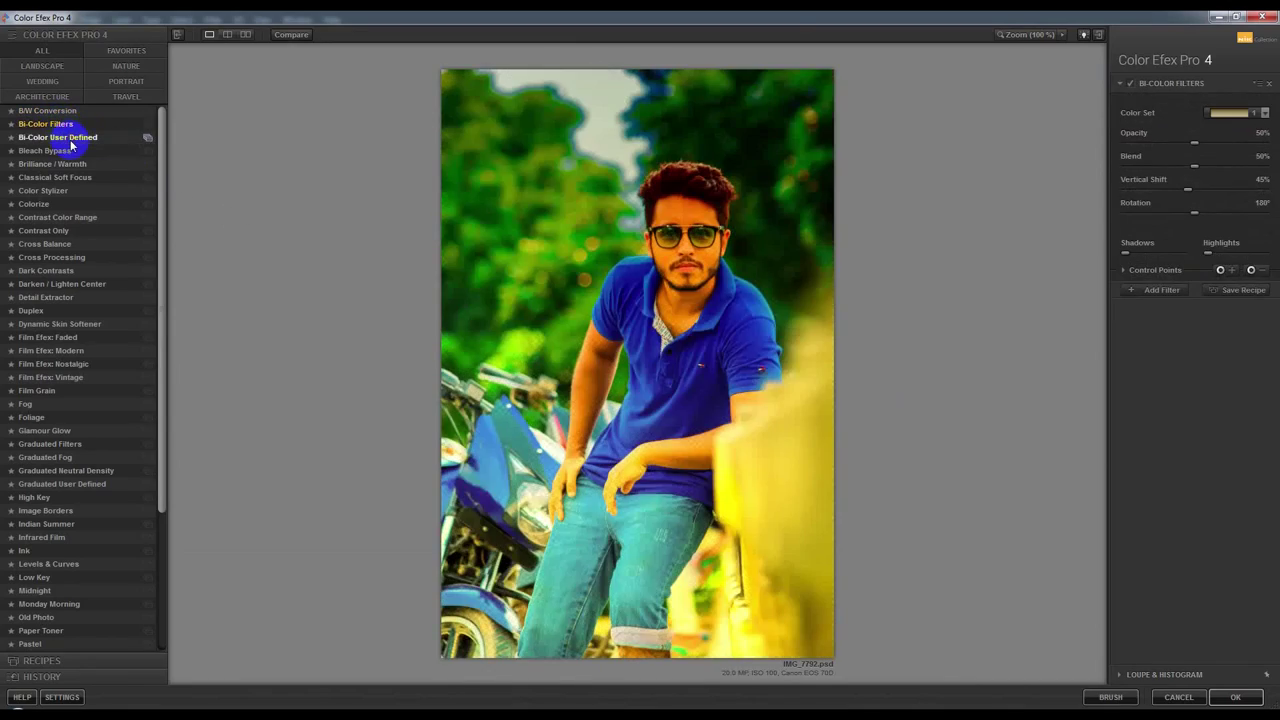
{"action": "left_click", "coordinate": [70, 139]}
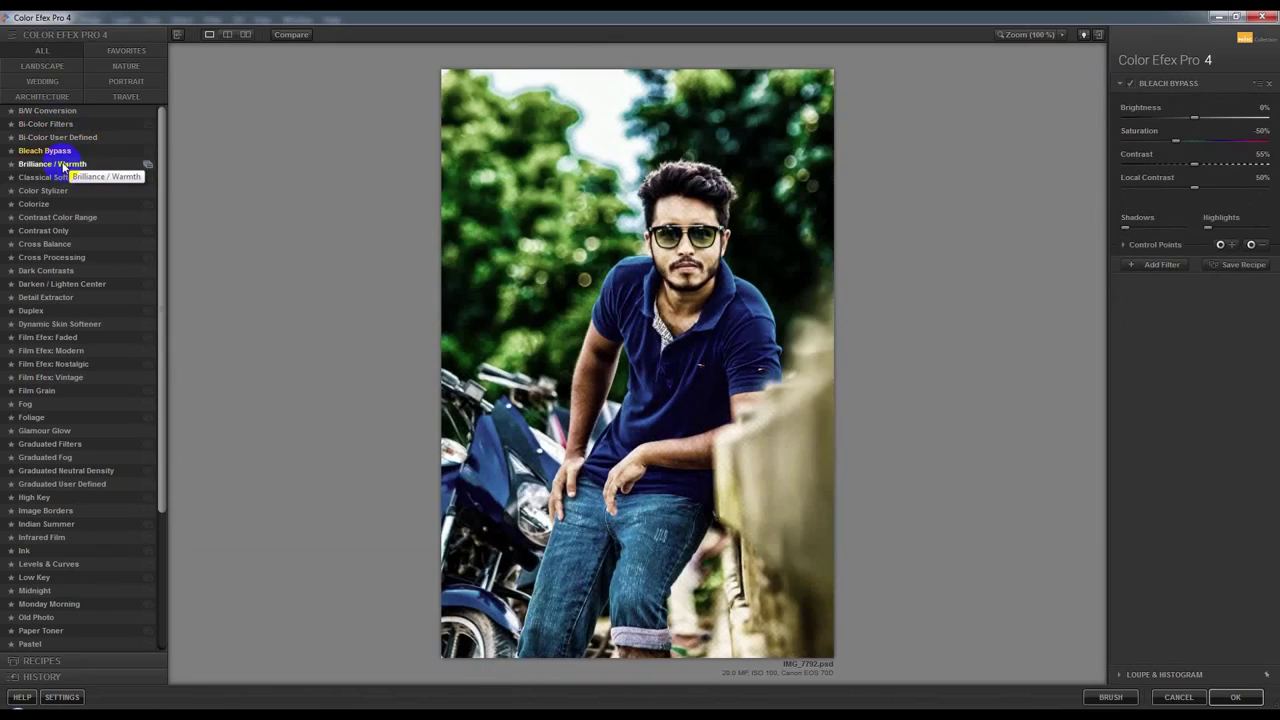
{"action": "left_click", "coordinate": [62, 164]}
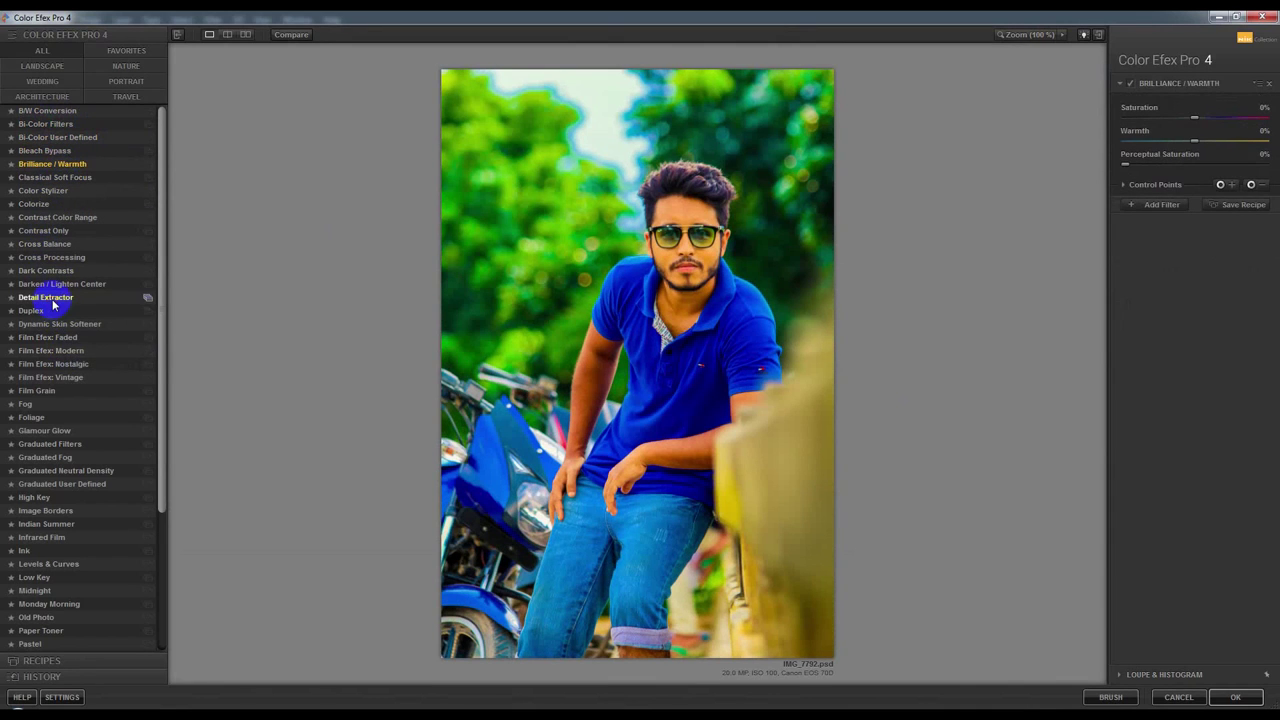
{"action": "left_click", "coordinate": [95, 297]}
Choose Detail Extractor preset 02 Strong Large Details and add an empty second filter slot.
{"action": "left_click", "coordinate": [147, 298]}
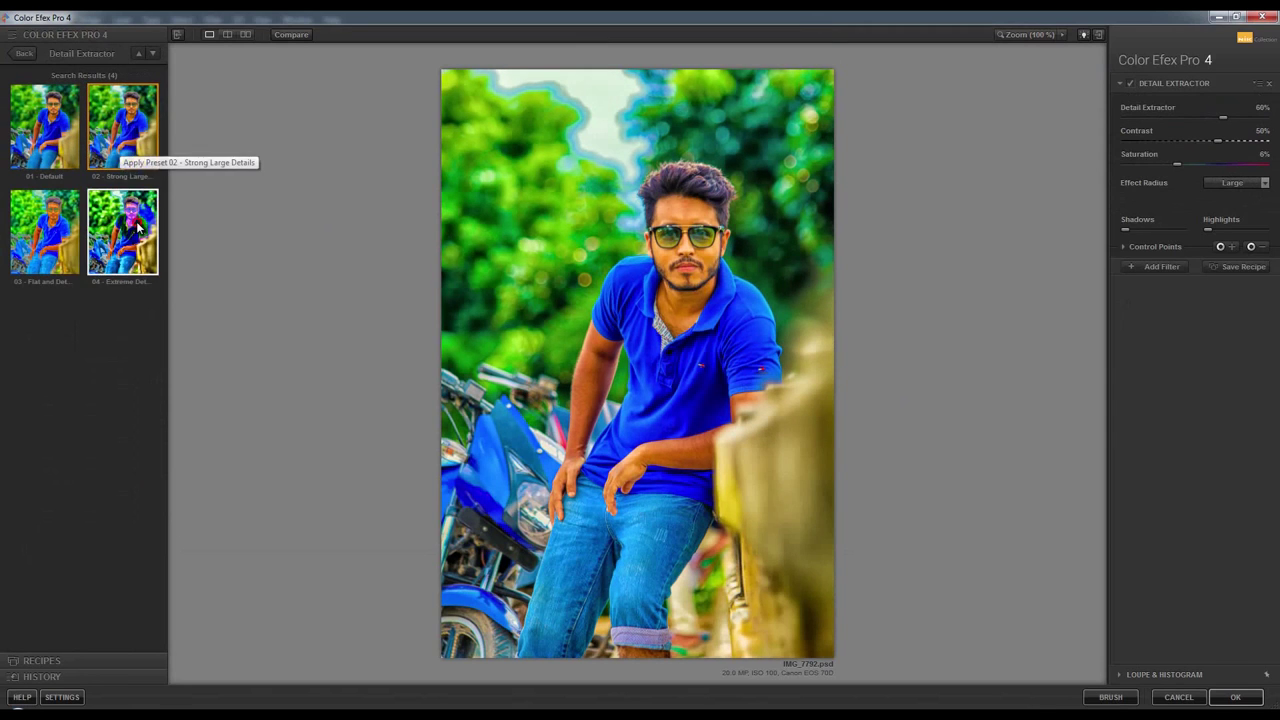
{"action": "left_click", "coordinate": [138, 228]}
{"action": "left_click", "coordinate": [122, 130]}
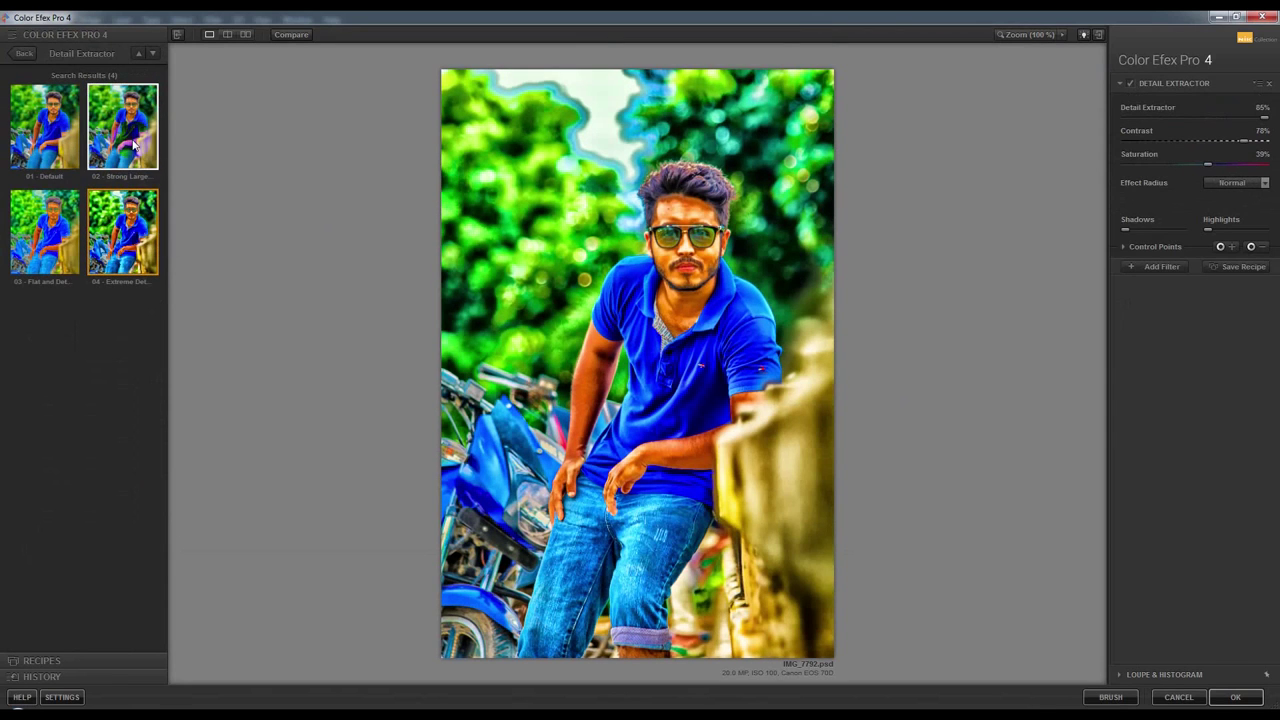
{"action": "left_click", "coordinate": [31, 55]}
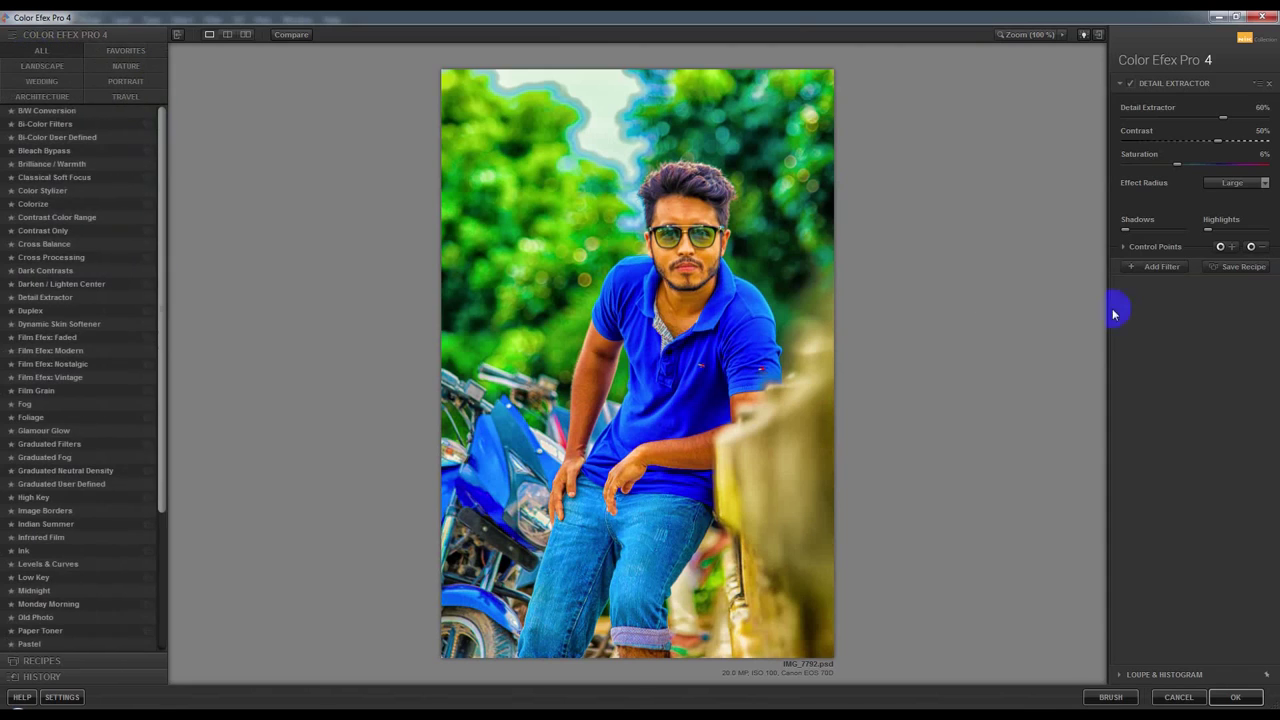
{"action": "left_click", "coordinate": [1158, 266]}
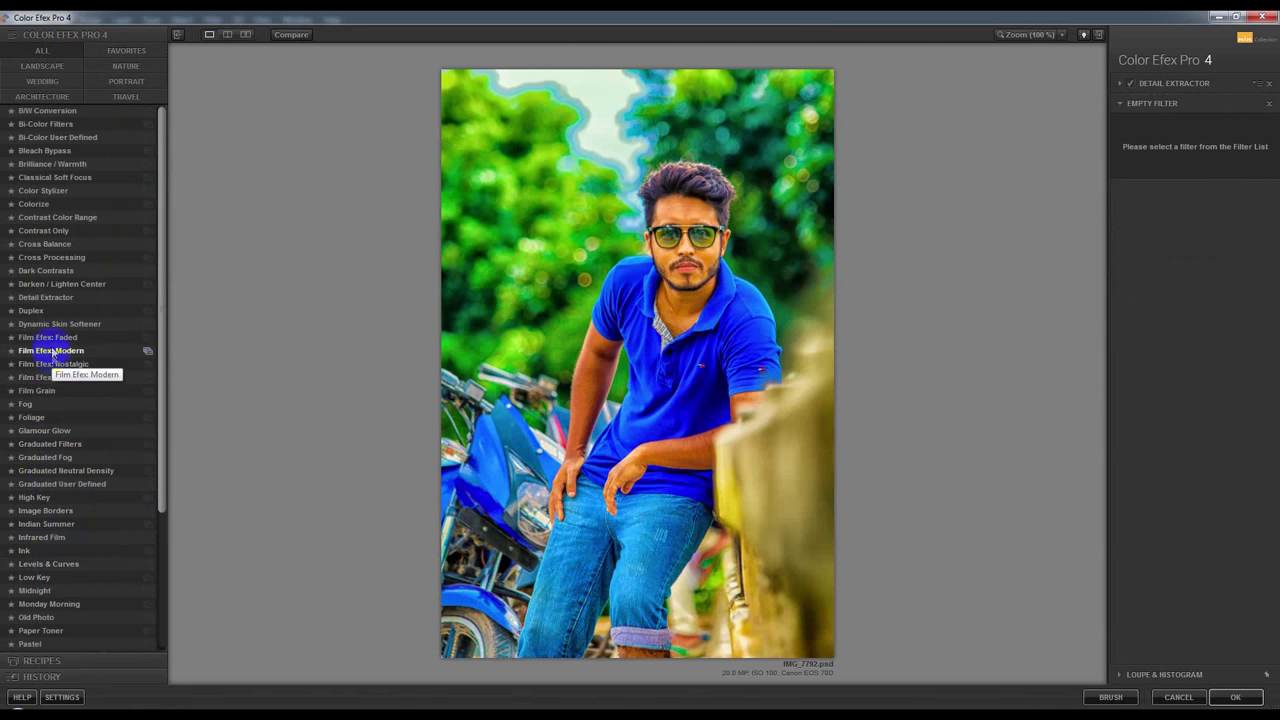
Make the second filter Contrast Color Range with brightness at -11%.
{"action": "left_click", "coordinate": [57, 263]}
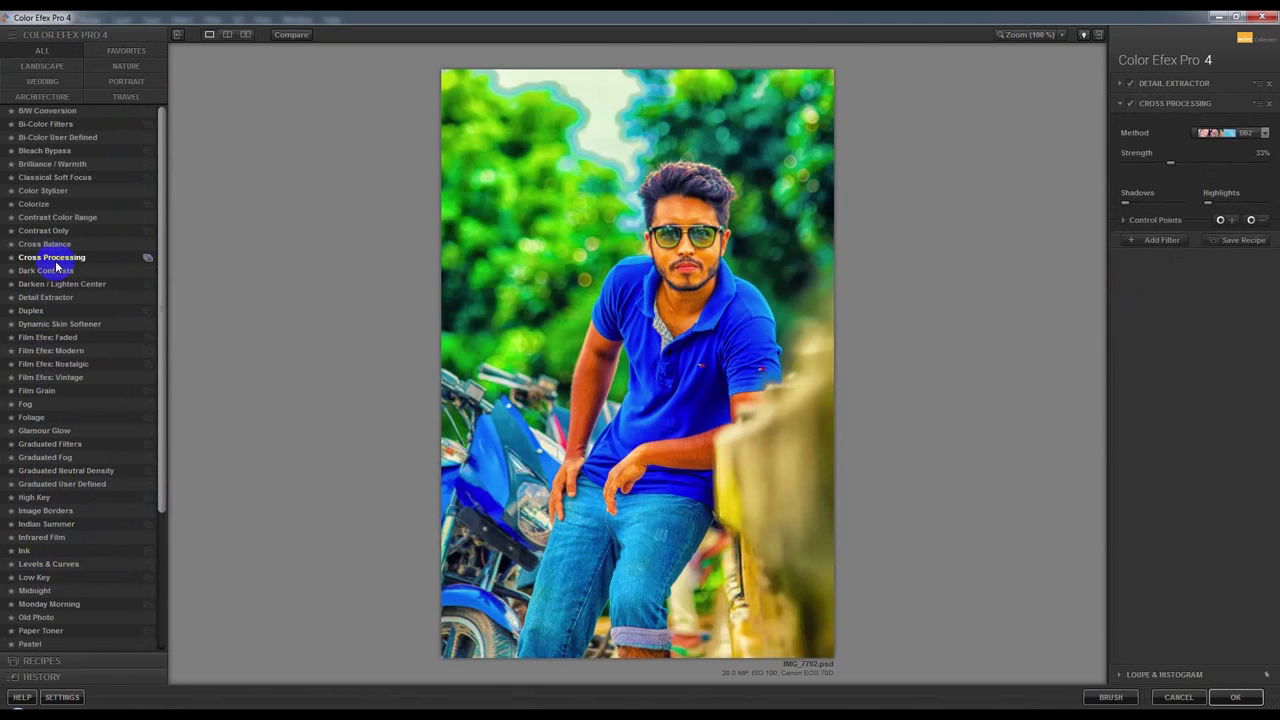
{"action": "left_click", "coordinate": [52, 245]}
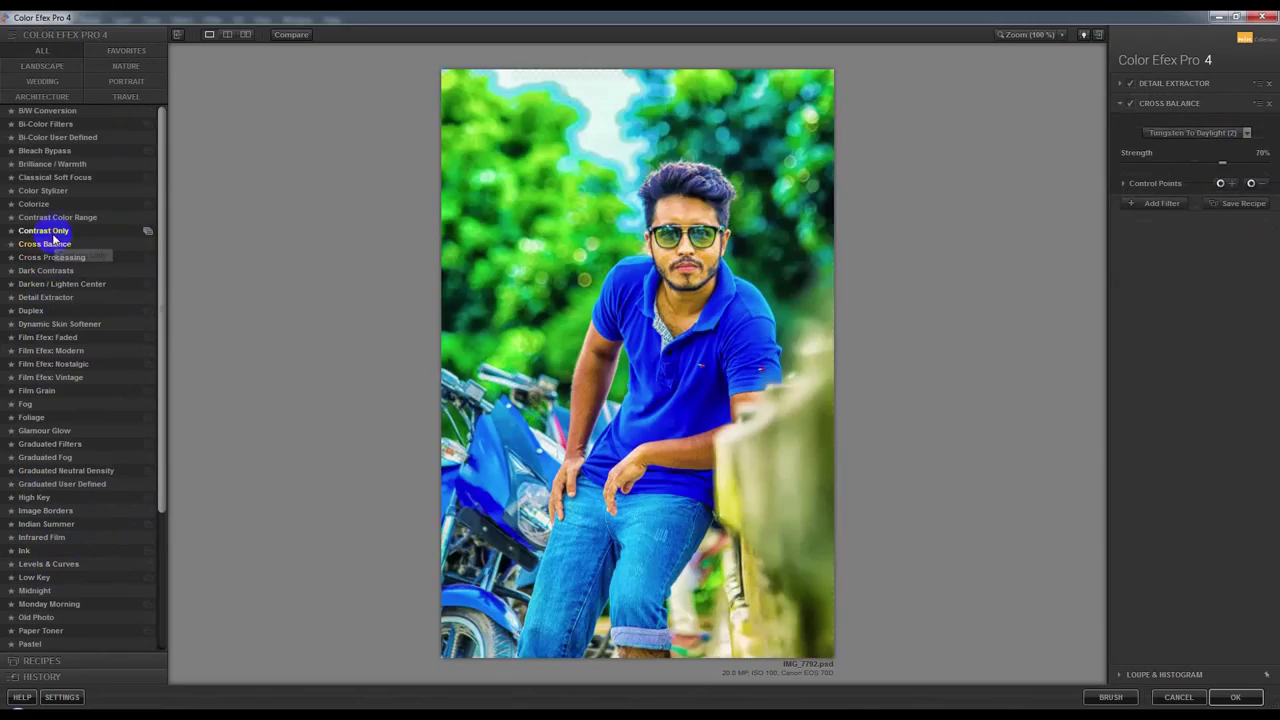
{"action": "left_click", "coordinate": [54, 233]}
{"action": "left_click", "coordinate": [54, 219]}
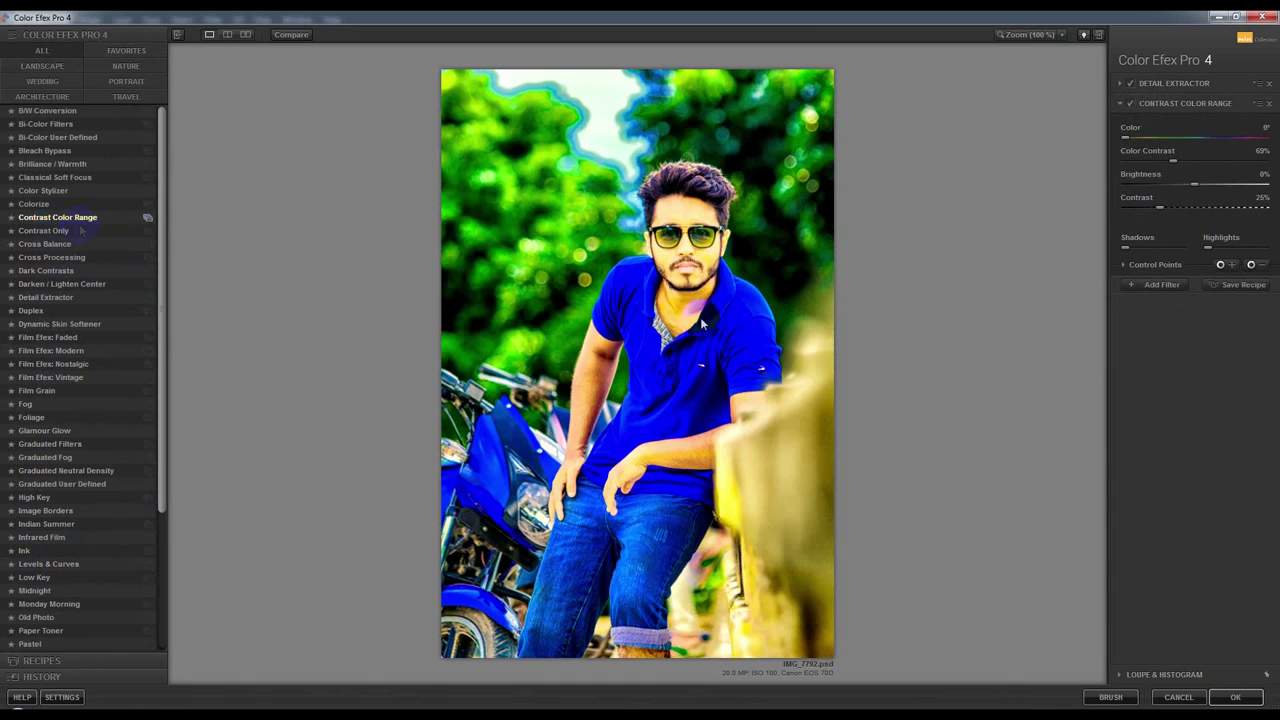
{"action": "left_click_drag", "start_coordinate": [1189, 187], "coordinate": [1170, 190]}
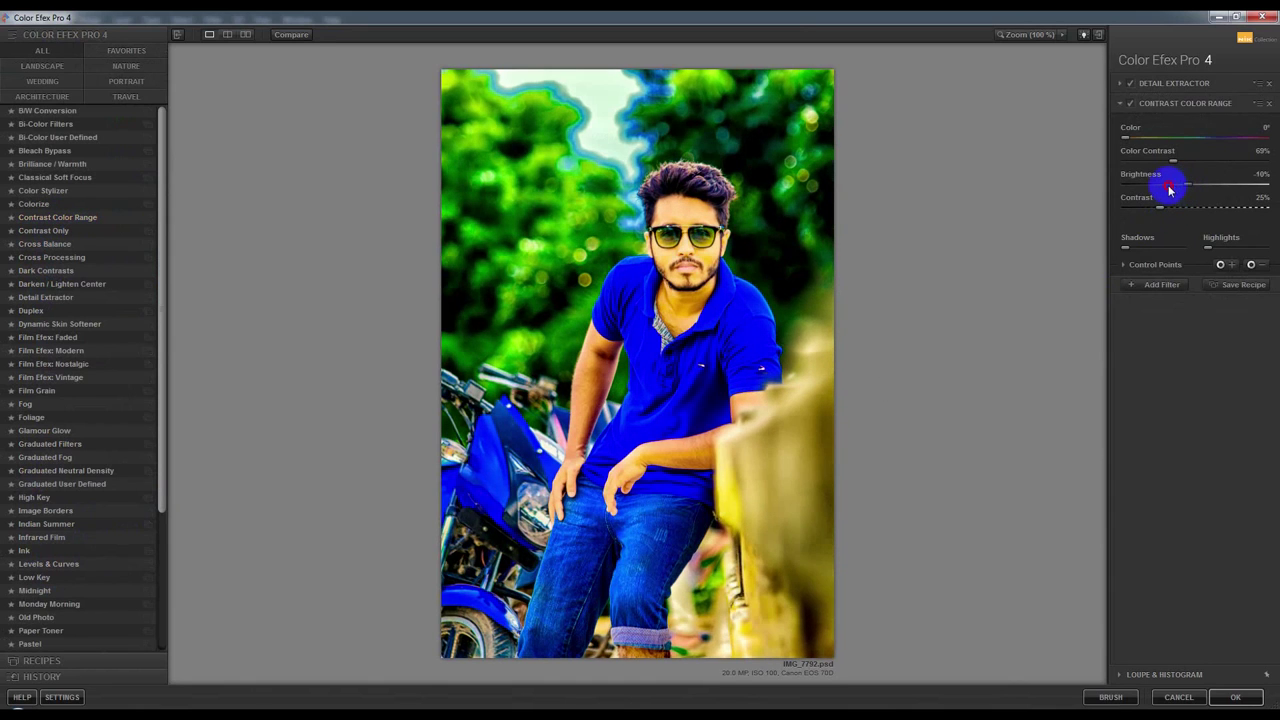
{"action": "left_click", "coordinate": [1187, 186]}
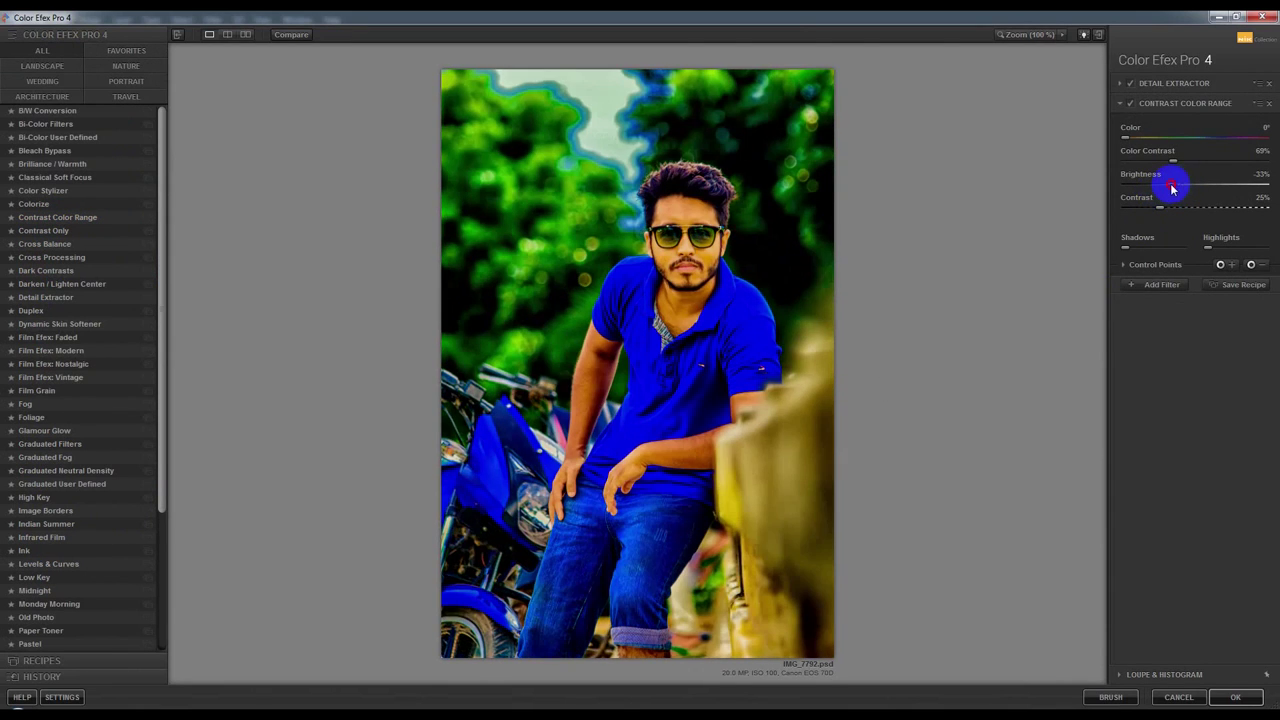
Set Contrast Color Range colour contrast to 31% and contrast to 32%, then add a filter slot.
{"action": "left_click_drag", "start_coordinate": [1160, 209], "coordinate": [1202, 209]}
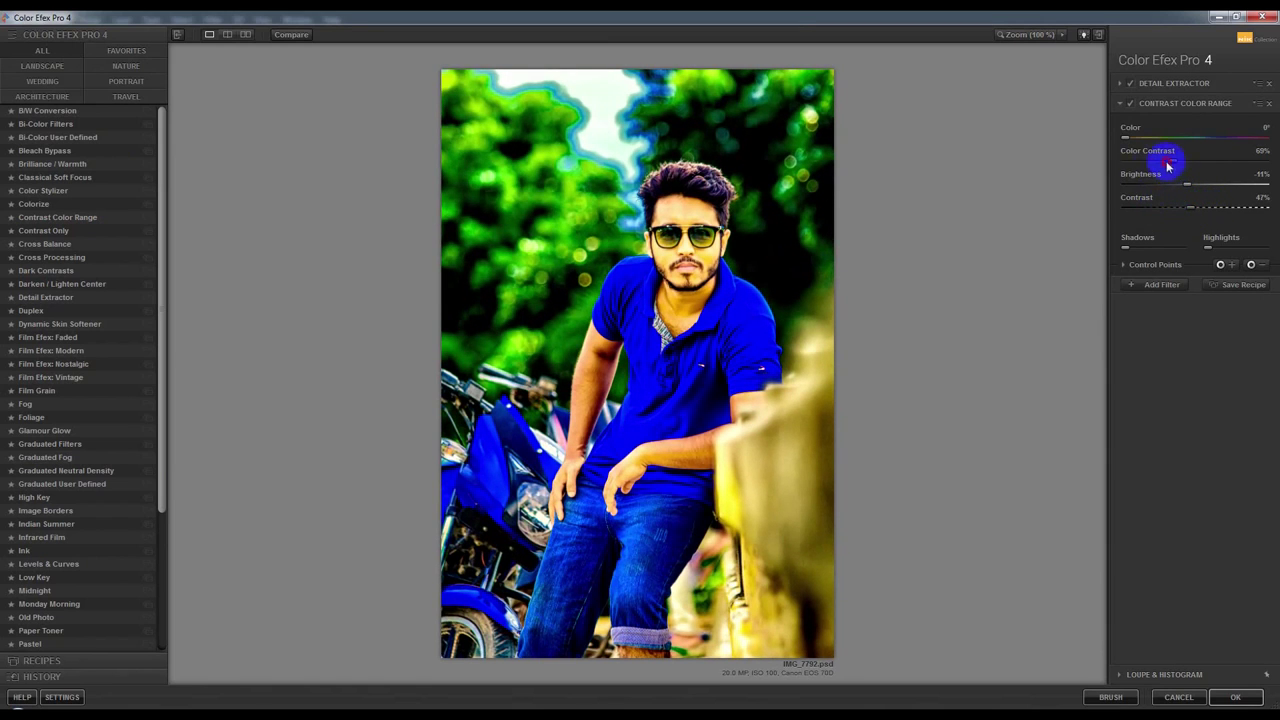
{"action": "left_click_drag", "start_coordinate": [1169, 166], "coordinate": [1137, 172]}
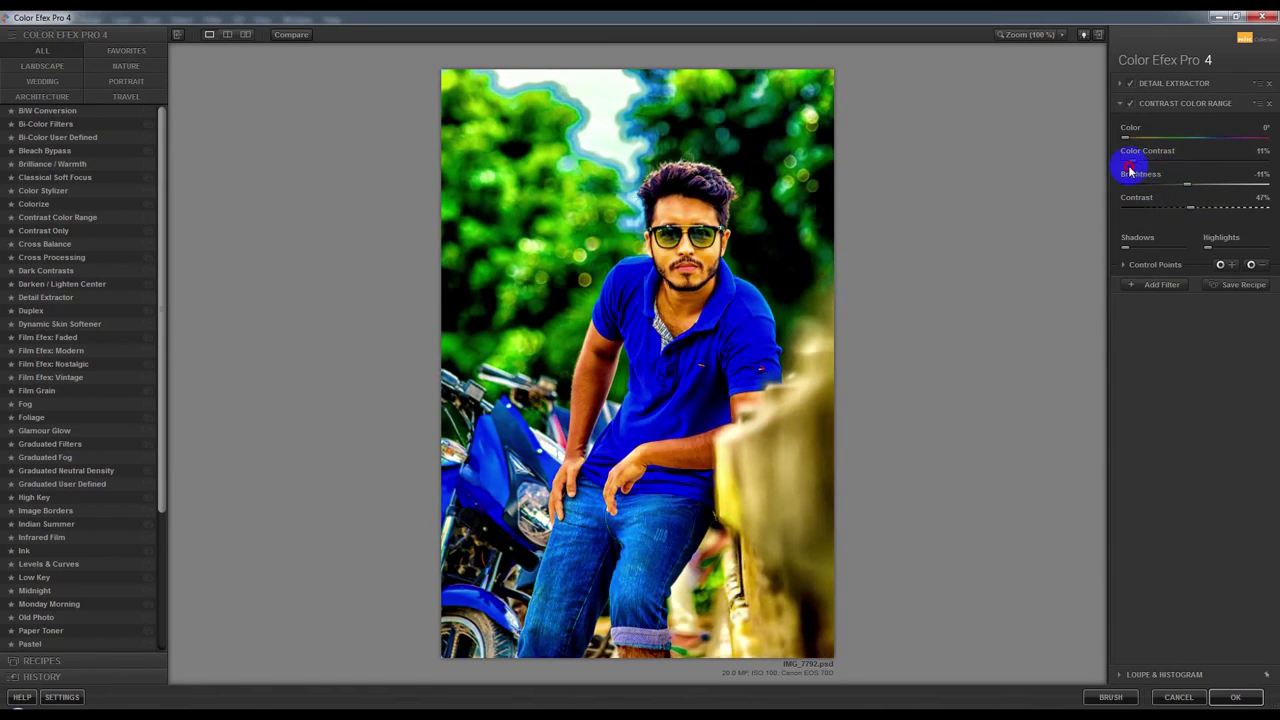
{"action": "mouse_move", "coordinate": [1202, 163]}
{"action": "left_mouse_down"}
{"action": "mouse_move", "coordinate": [1223, 163]}
{"action": "mouse_move", "coordinate": [1142, 174]}
{"action": "left_mouse_up"}
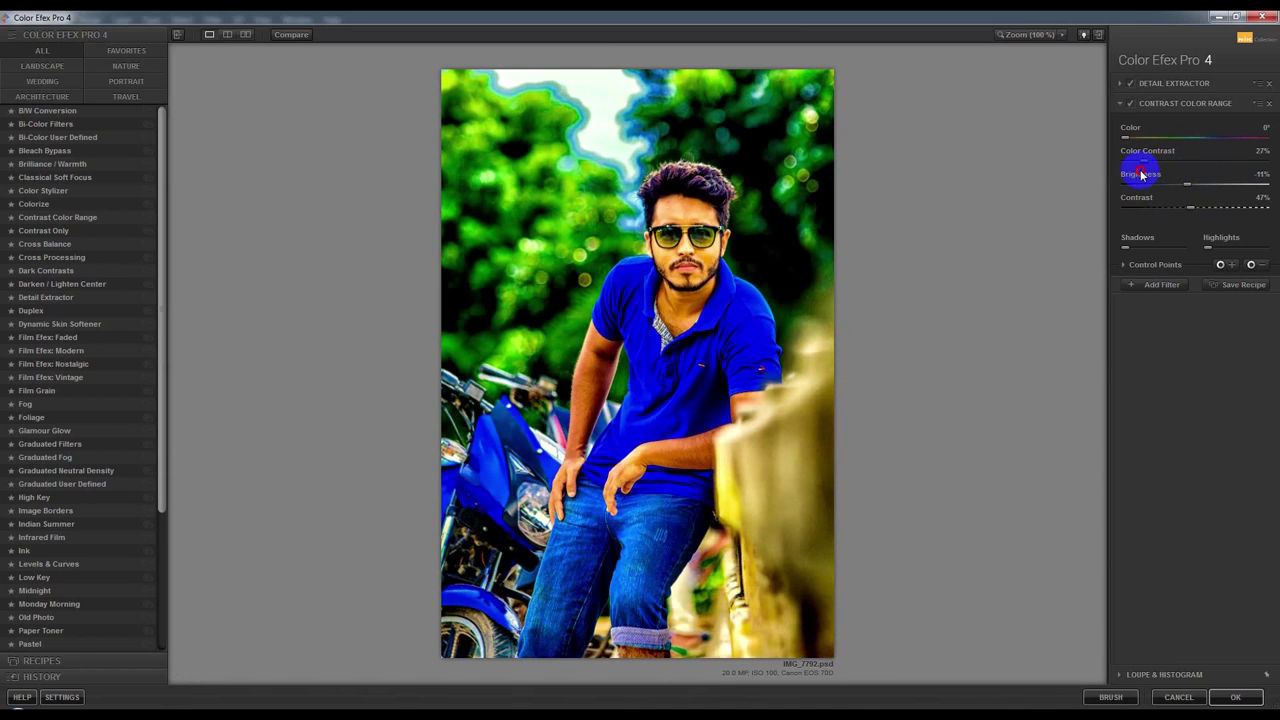
{"action": "left_click_drag", "start_coordinate": [1150, 172], "coordinate": [1137, 171]}
{"action": "left_click_drag", "start_coordinate": [1188, 207], "coordinate": [1172, 212]}
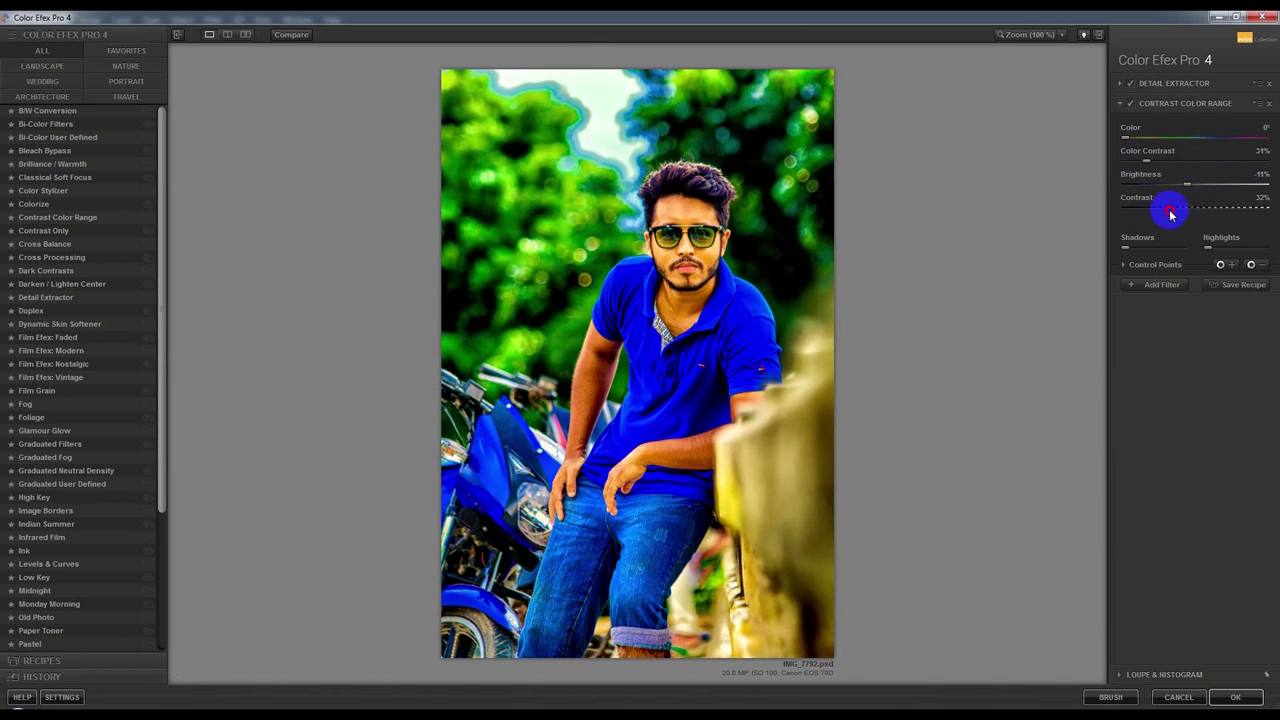
{"action": "left_click", "coordinate": [1161, 284]}
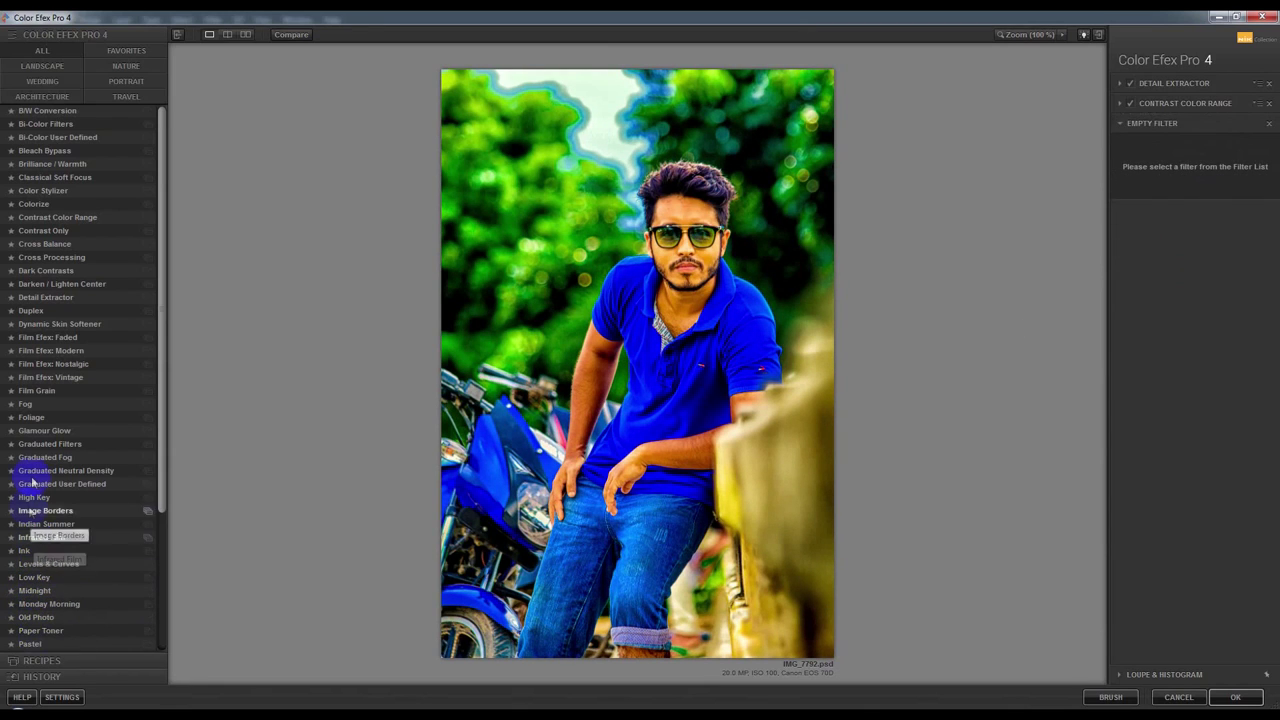
Add Indian Summer with Enhance Foliage raised to 60%, then apply the filter stack to the photo.
{"action": "left_click", "coordinate": [50, 524]}
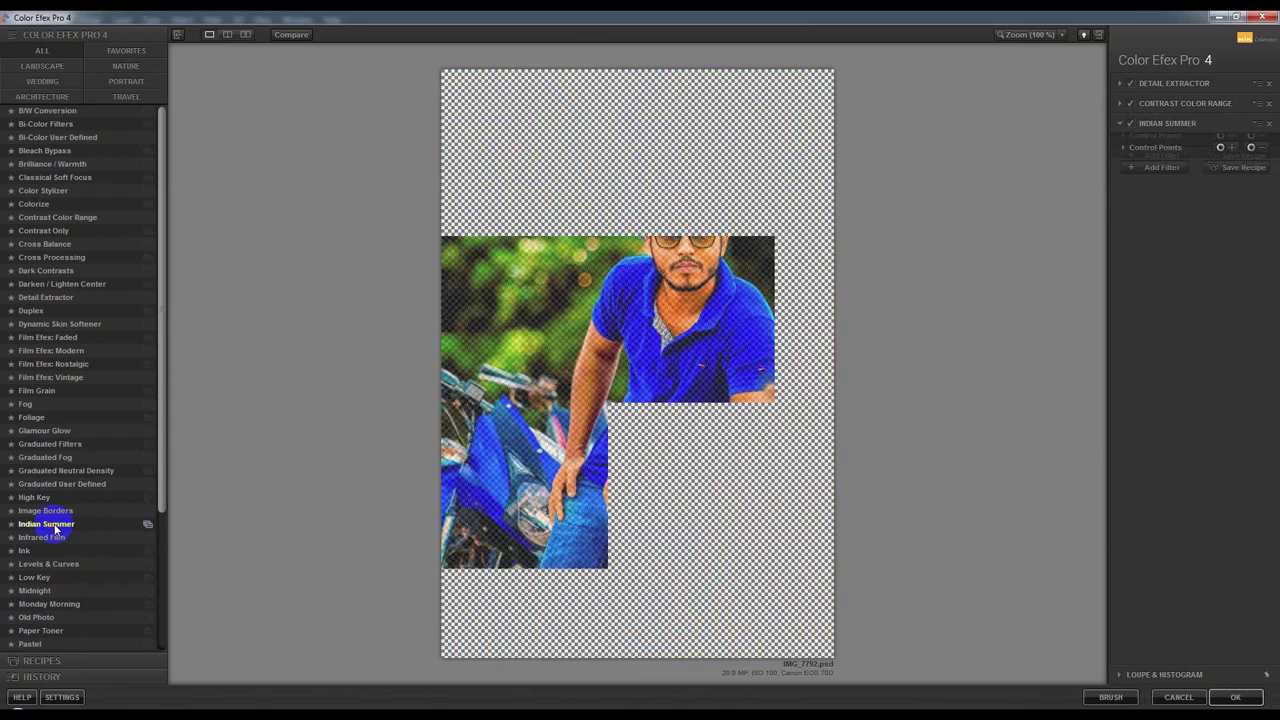
{"action": "left_click_drag", "start_coordinate": [1194, 183], "coordinate": [1207, 190]}
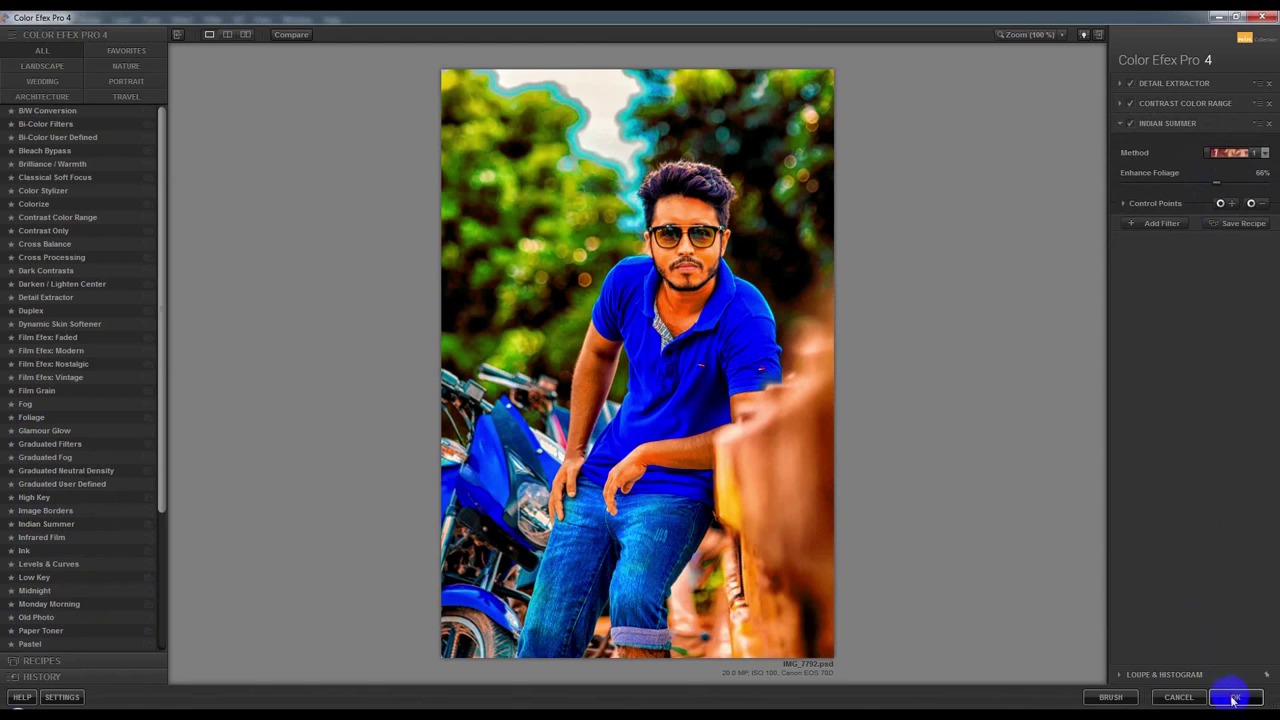
{"action": "left_click", "coordinate": [1233, 699]}
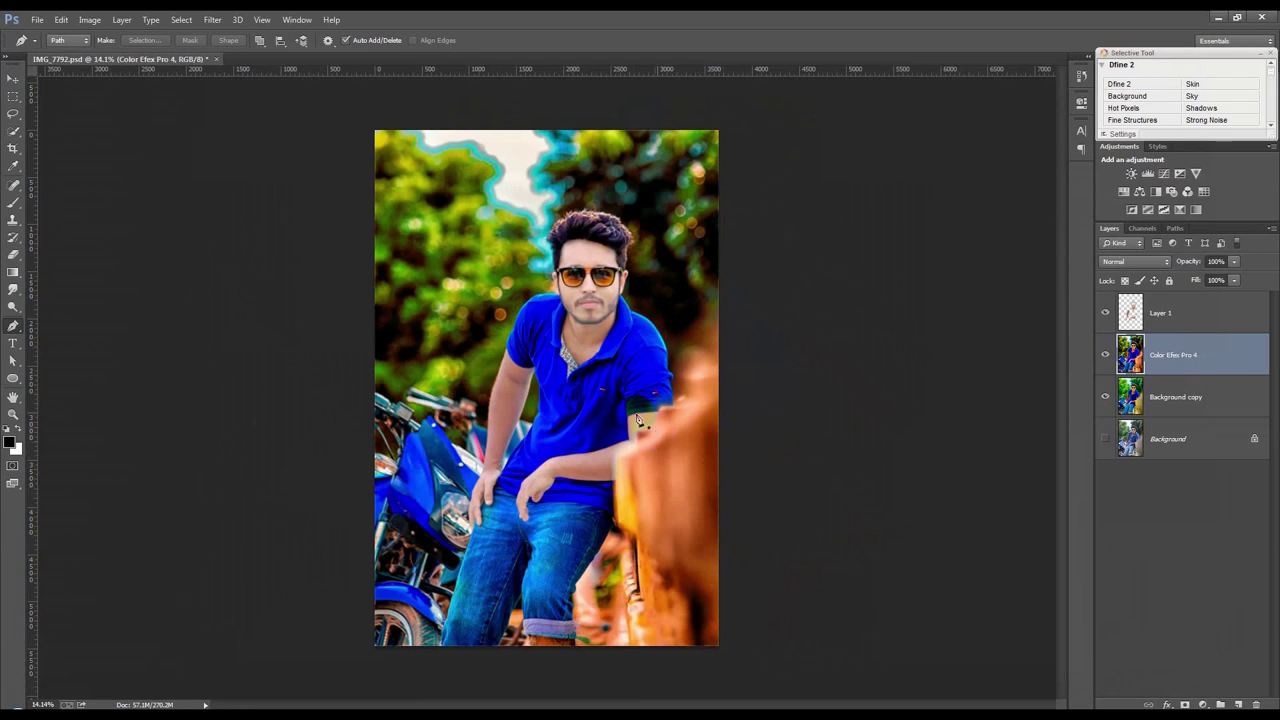
Apply Levels to Layer 1 with black input raised to 27 and white input lowered to 220.
{"action": "left_click", "coordinate": [14, 80]}
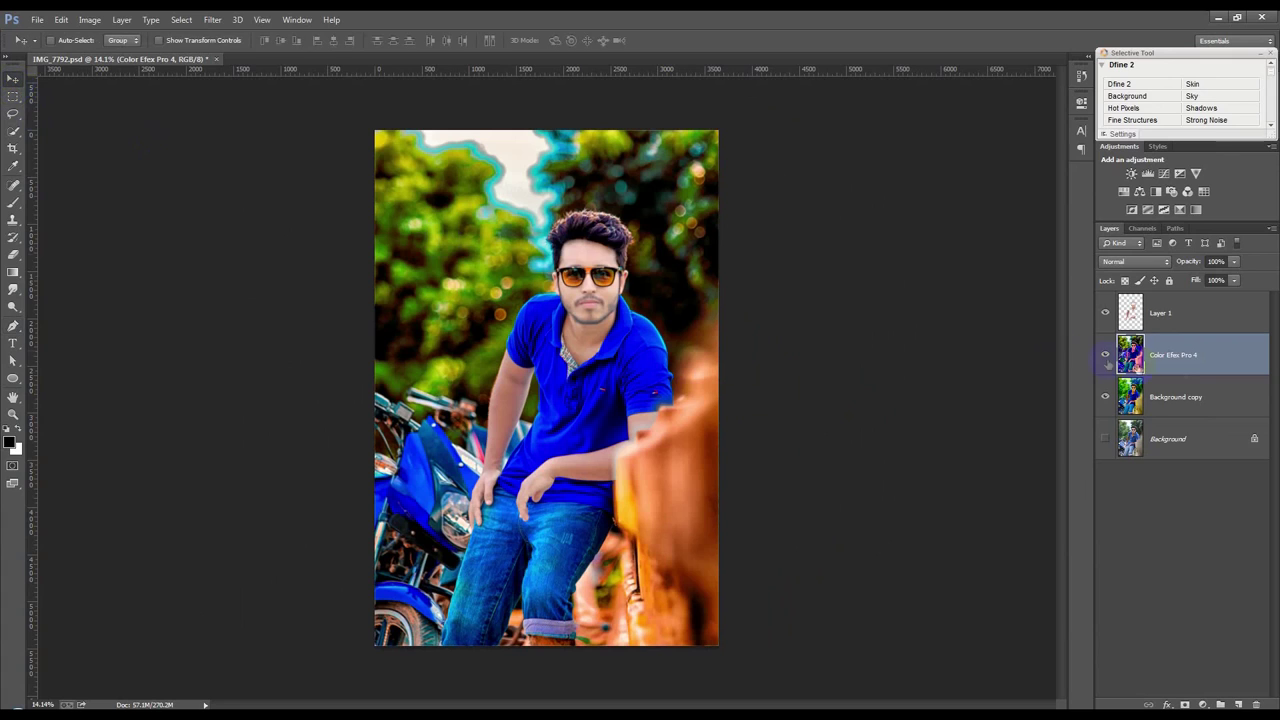
{"action": "left_click", "coordinate": [1180, 328]}
{"action": "left_click", "coordinate": [90, 20]}
{"action": "mouse_move", "coordinate": [110, 53]}
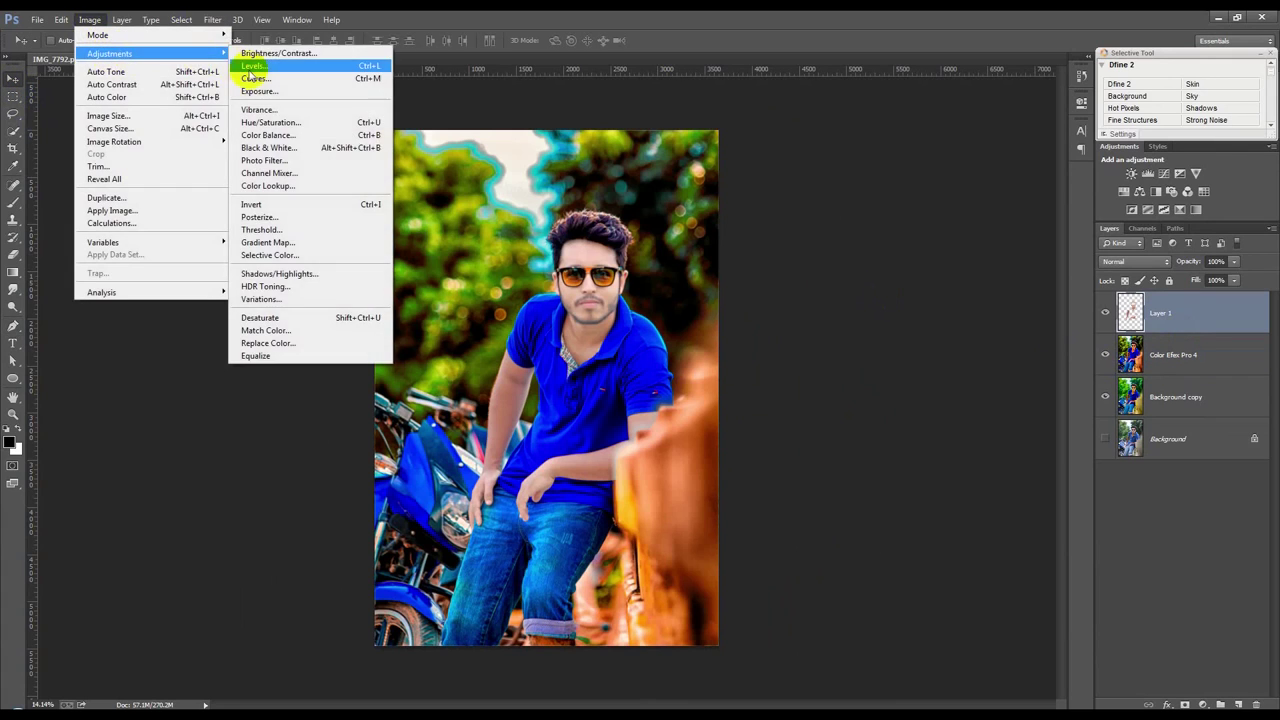
{"action": "left_click", "coordinate": [323, 63]}
{"action": "left_click_drag", "start_coordinate": [666, 313], "coordinate": [683, 313]}
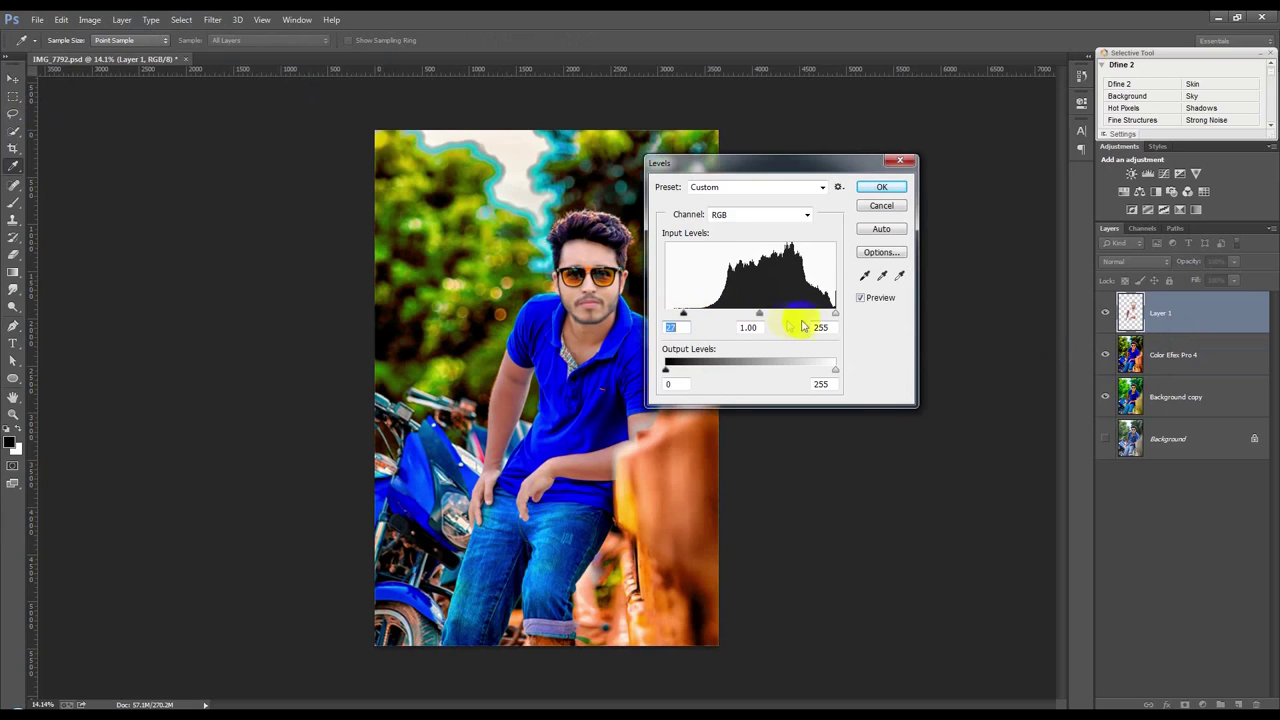
{"action": "left_click_drag", "start_coordinate": [835, 313], "coordinate": [813, 316]}
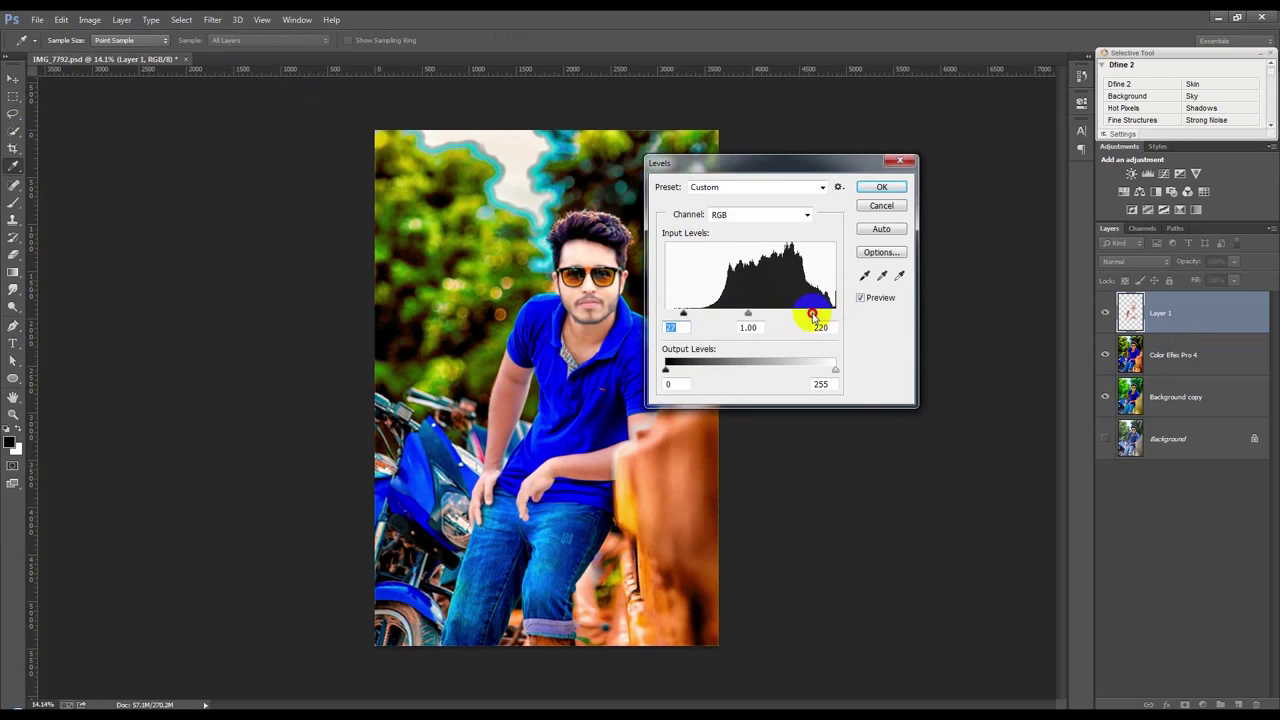
{"action": "left_click", "coordinate": [881, 187]}
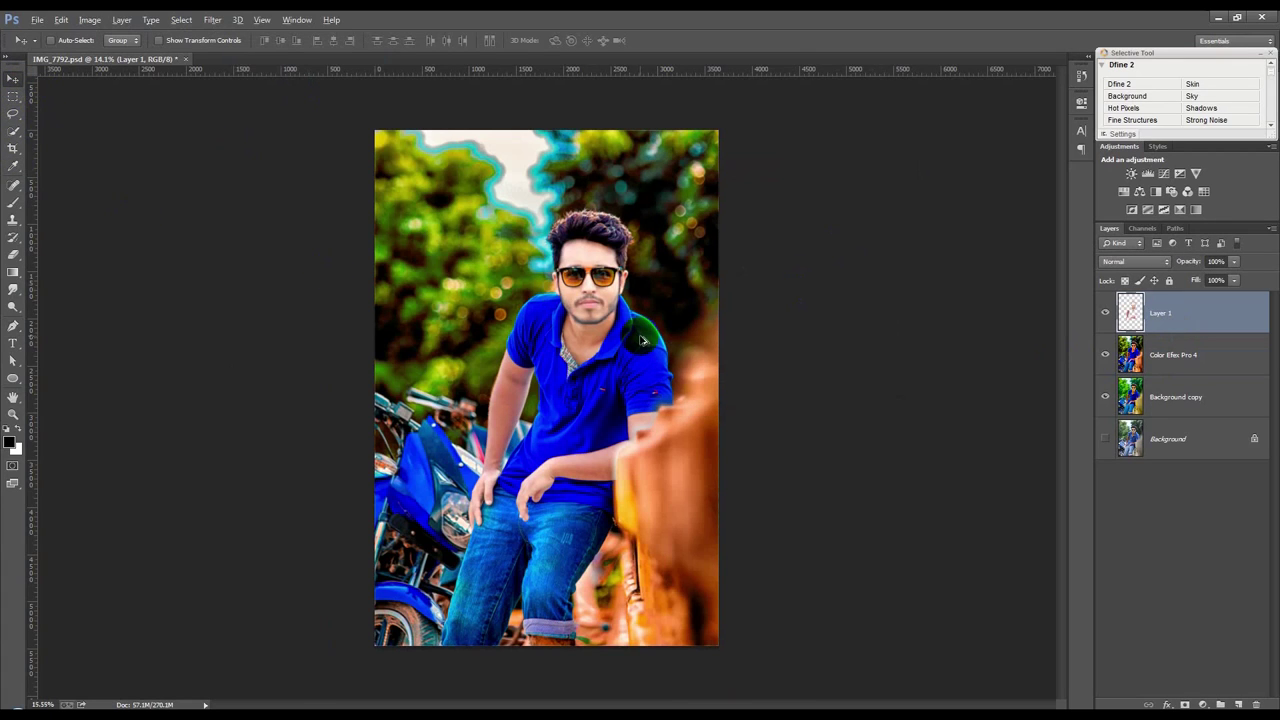
{"action": "scroll", "coordinate": [639, 335], "scroll_direction": "up", "scroll_amount": 2}
{"action": "scroll", "coordinate": [639, 335], "scroll_direction": "down", "scroll_amount": 1}
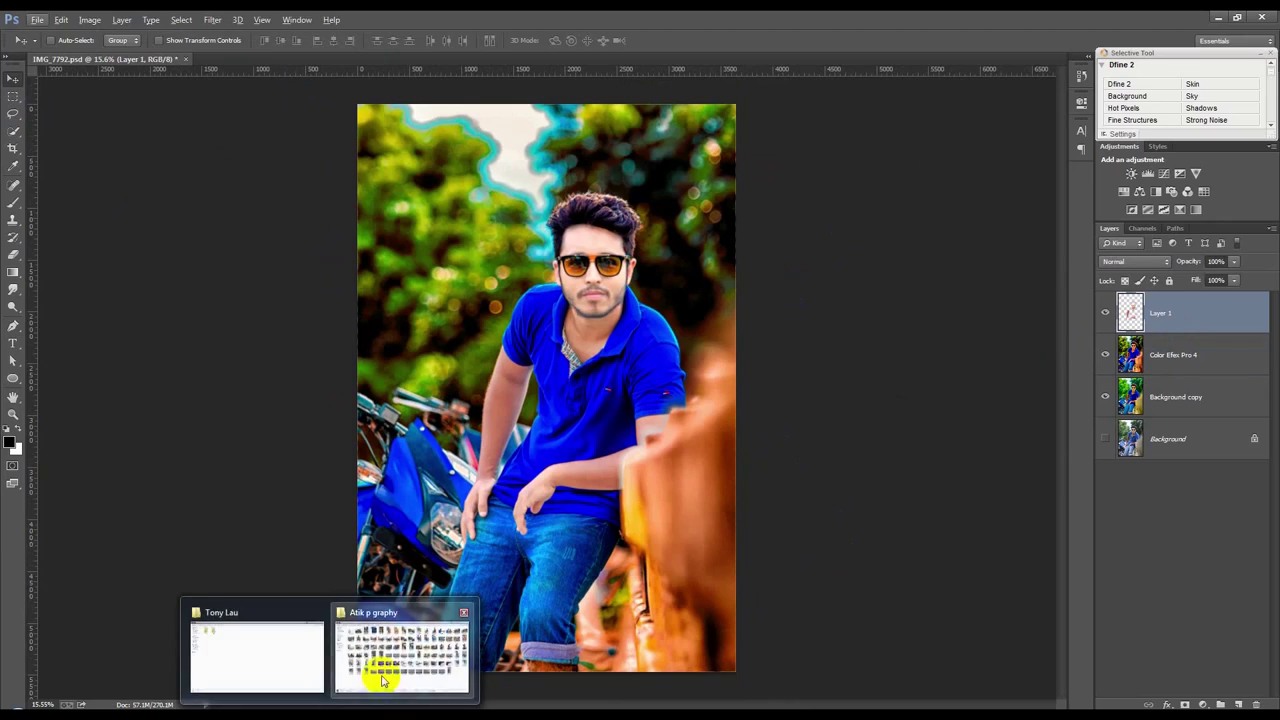
Find Diwali2010-RSI_19_1 in WORK (E:) > HELP FILE and drag it onto the top of the photo.
{"action": "mouse_move", "coordinate": [330, 708]}
{"action": "left_click", "coordinate": [383, 678]}
{"action": "left_click", "coordinate": [51, 278]}
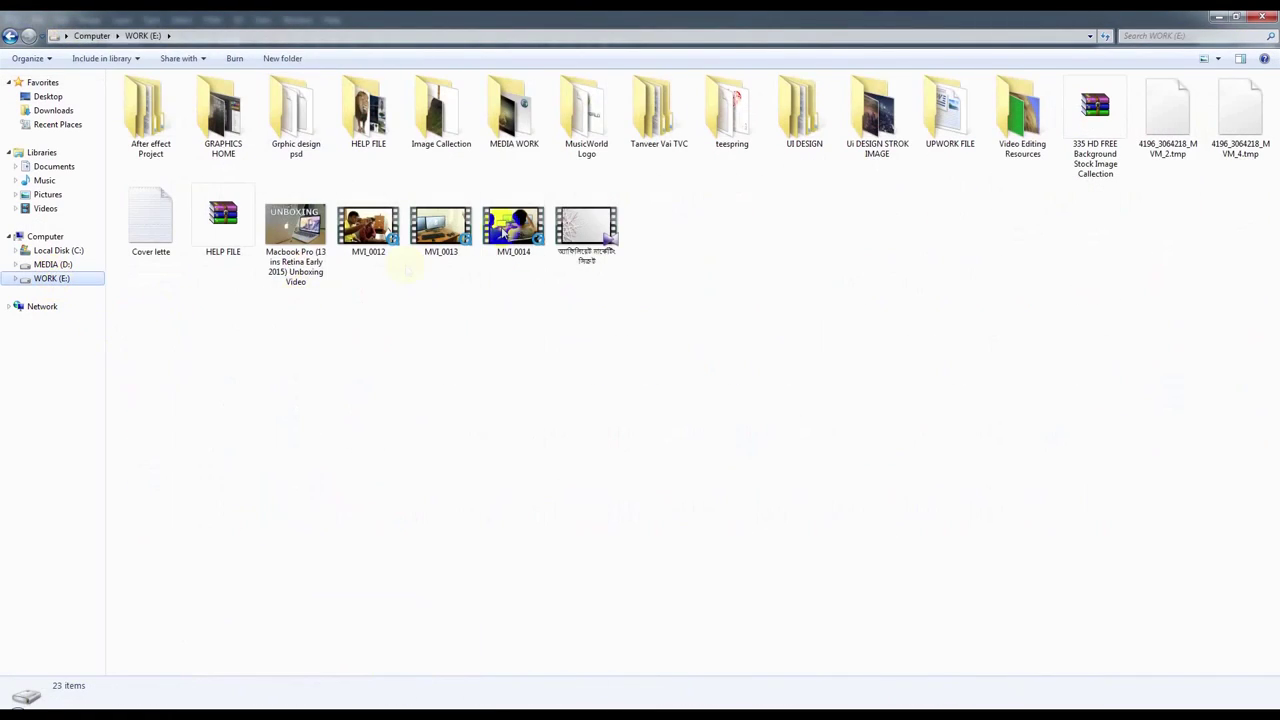
{"action": "double_click", "coordinate": [383, 128]}
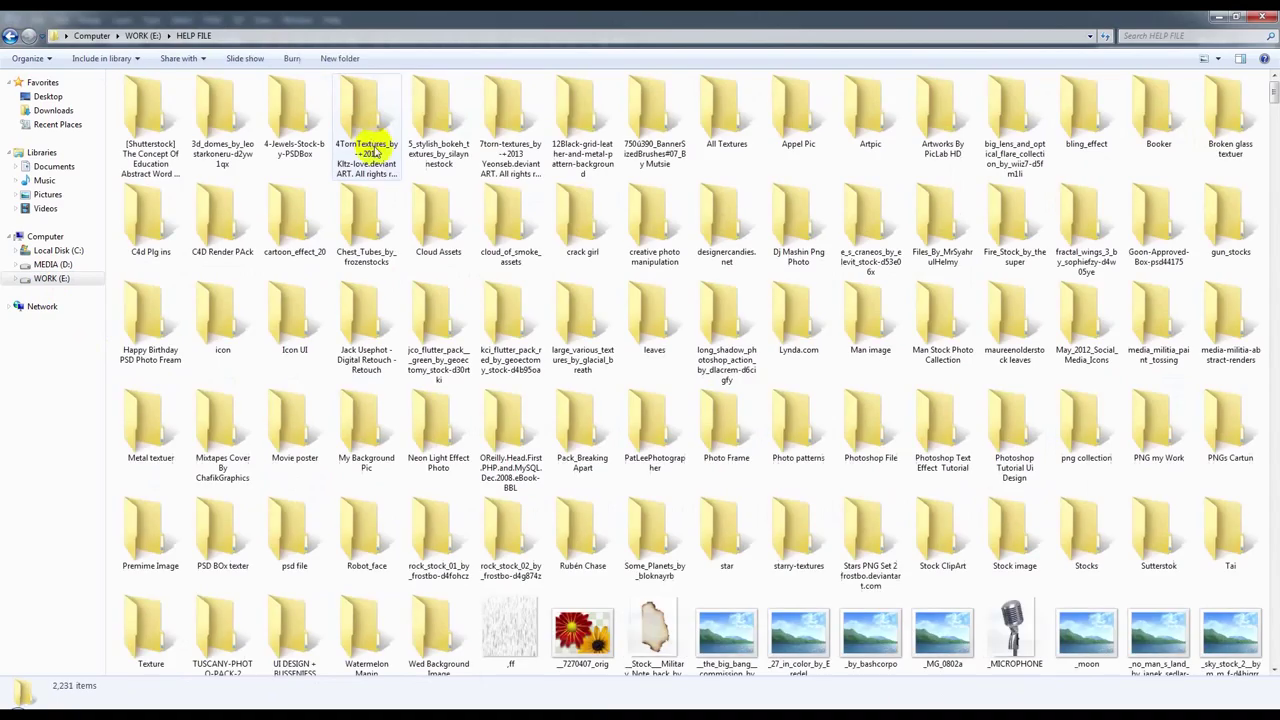
{"action": "scroll", "coordinate": [505, 320], "scroll_direction": "down", "scroll_amount": 10}
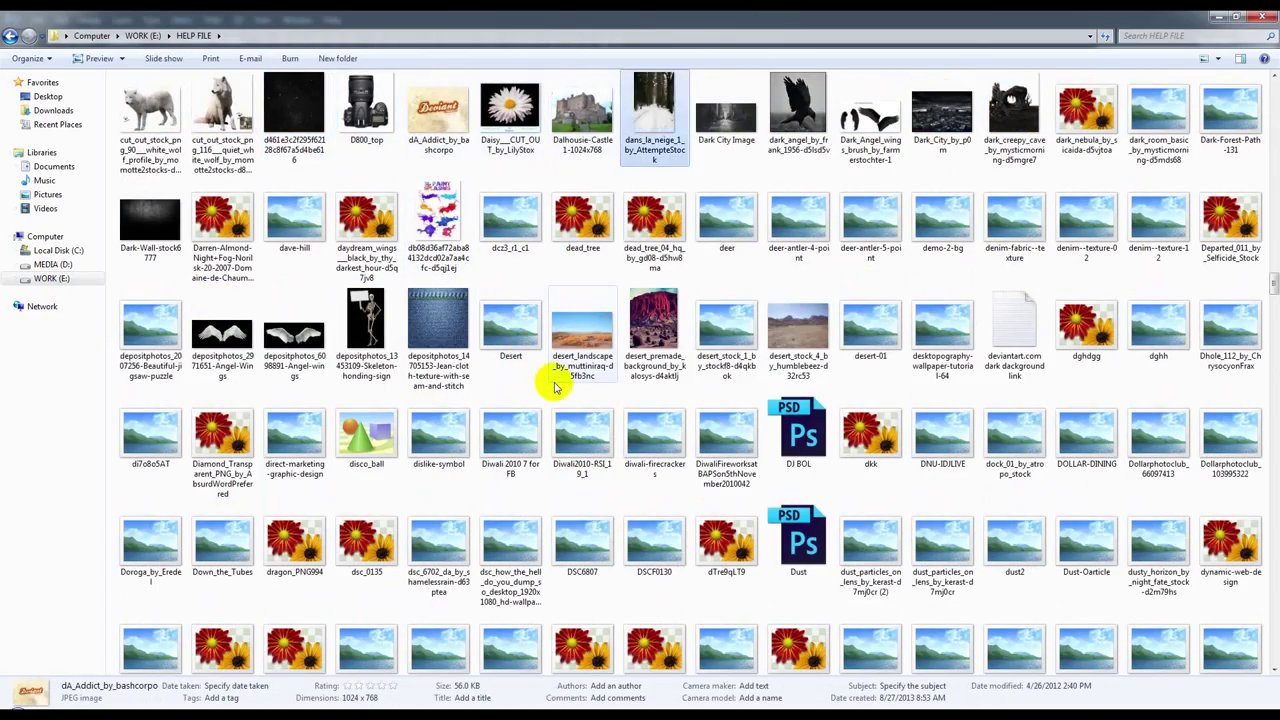
{"action": "key", "text": "Right"}
{"action": "key", "text": "Right"}
{"action": "key", "text": "Right"}
{"action": "key", "text": "Right"}
{"action": "key", "text": "Right"}
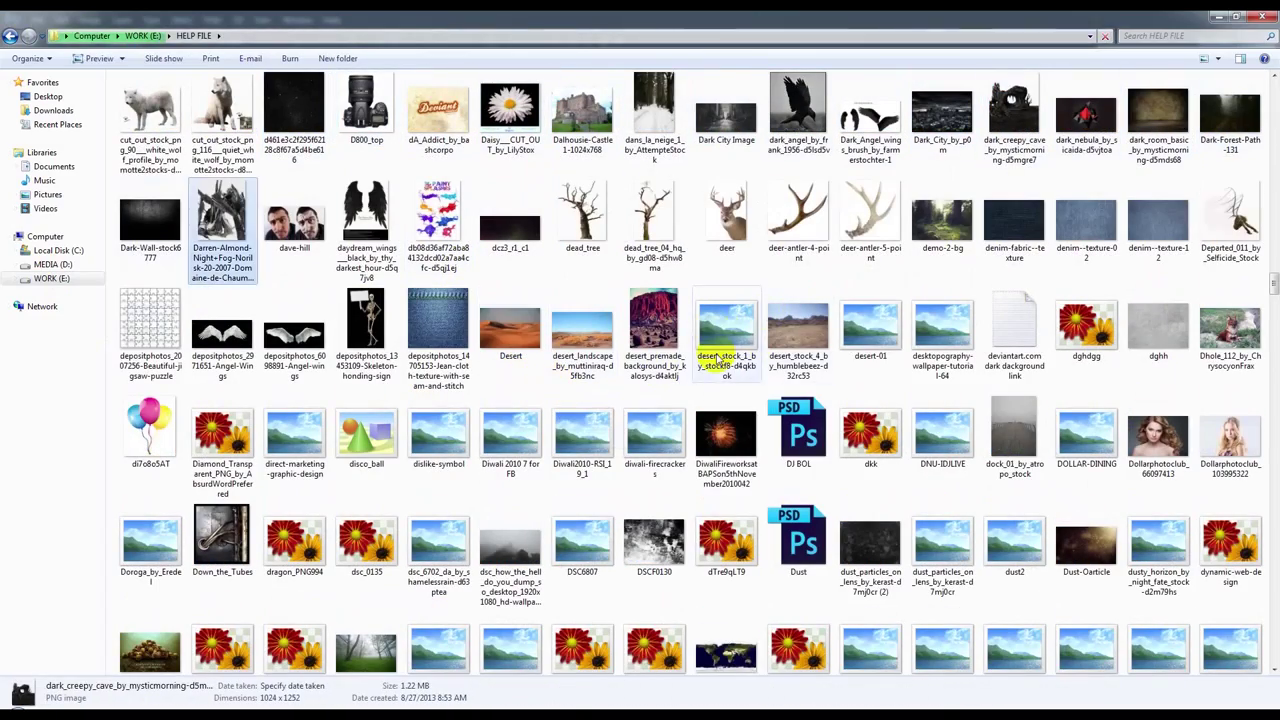
{"action": "key", "text": "Right"}
{"action": "key", "text": "Right"}
{"action": "scroll", "coordinate": [587, 452], "scroll_direction": "down", "scroll_amount": 1}
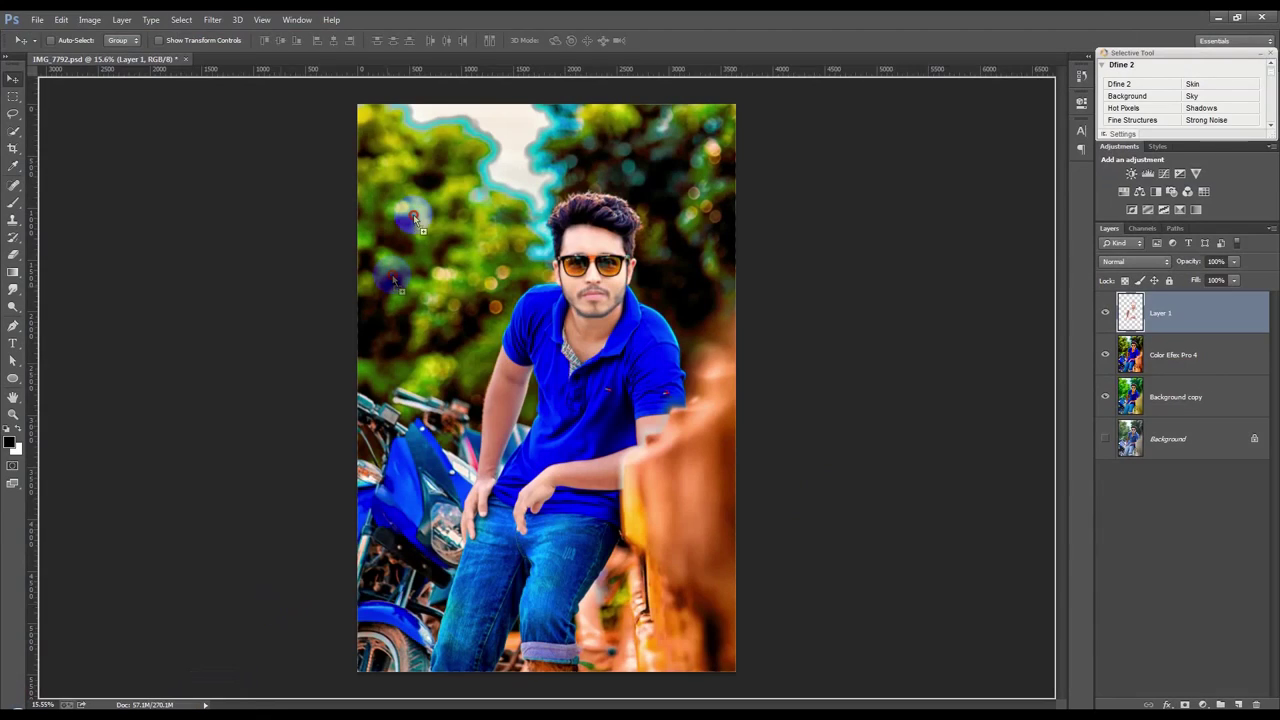
{"action": "left_click_drag", "start_coordinate": [583, 385], "coordinate": [440, 228]}
{"action": "mouse_move", "coordinate": [565, 356]}
{"action": "left_mouse_down"}
{"action": "mouse_move", "coordinate": [560, 135]}
{"action": "mouse_move", "coordinate": [717, 62]}
{"action": "left_mouse_up"}
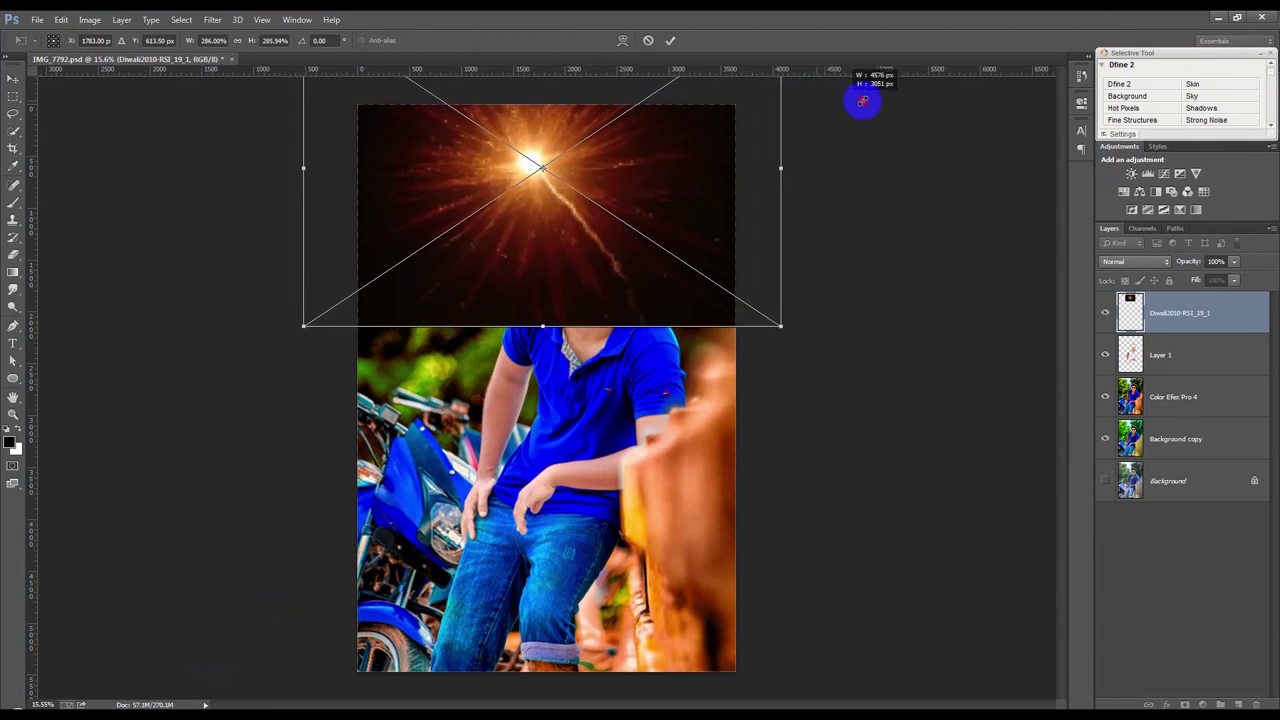
Commit the light burst, move its layer below Layer 1 and set it to Screen blending.
{"action": "left_click", "coordinate": [671, 41]}
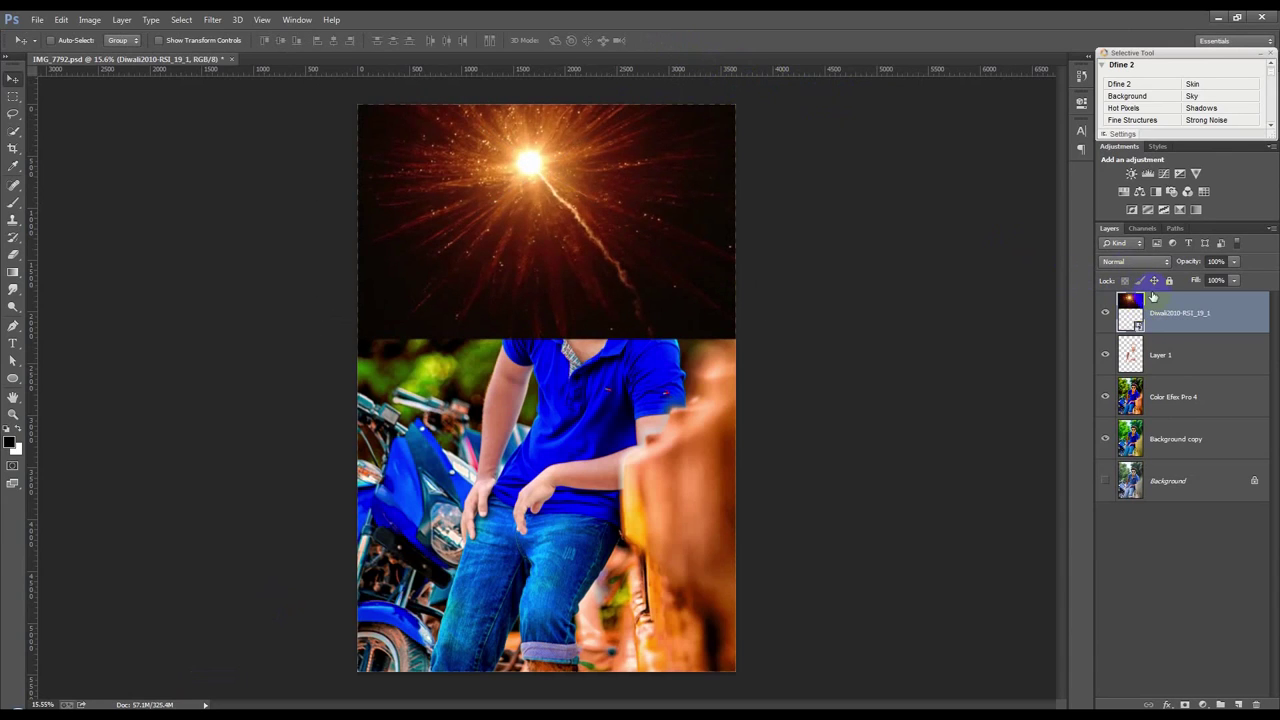
{"action": "left_click_drag", "start_coordinate": [1153, 296], "coordinate": [1168, 385]}
{"action": "left_click", "coordinate": [1133, 263]}
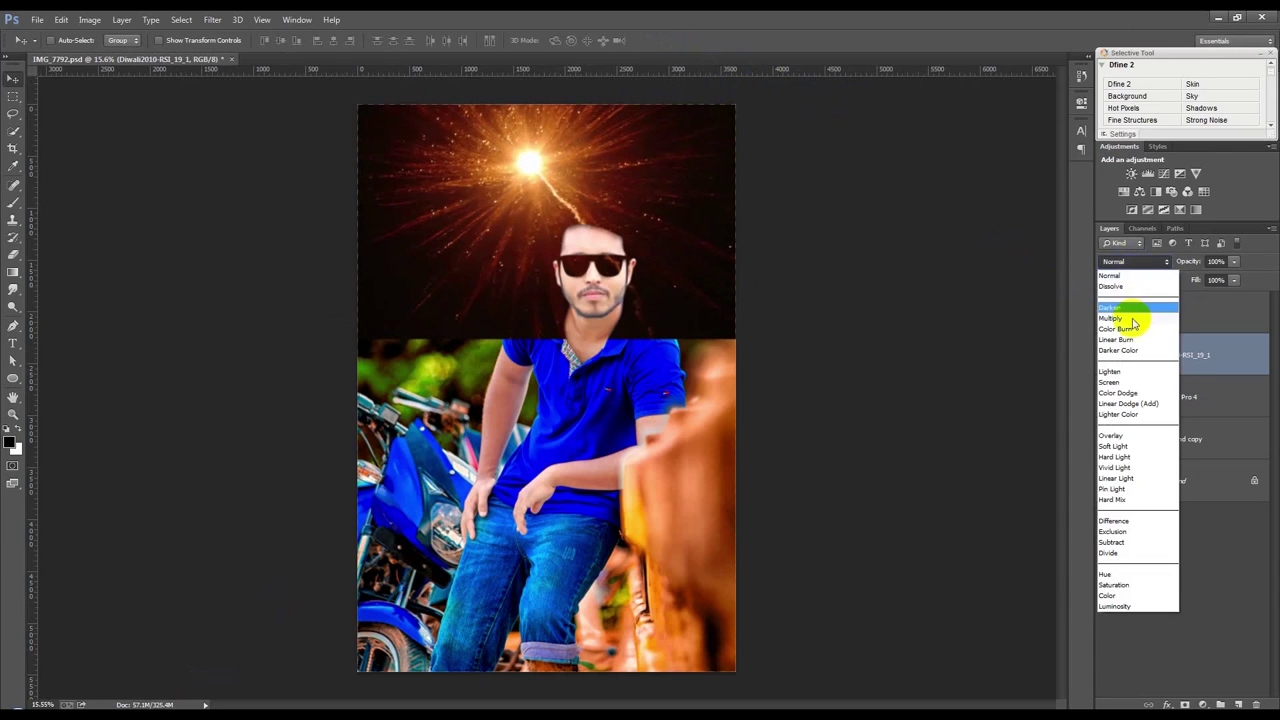
{"action": "left_click", "coordinate": [1130, 383]}
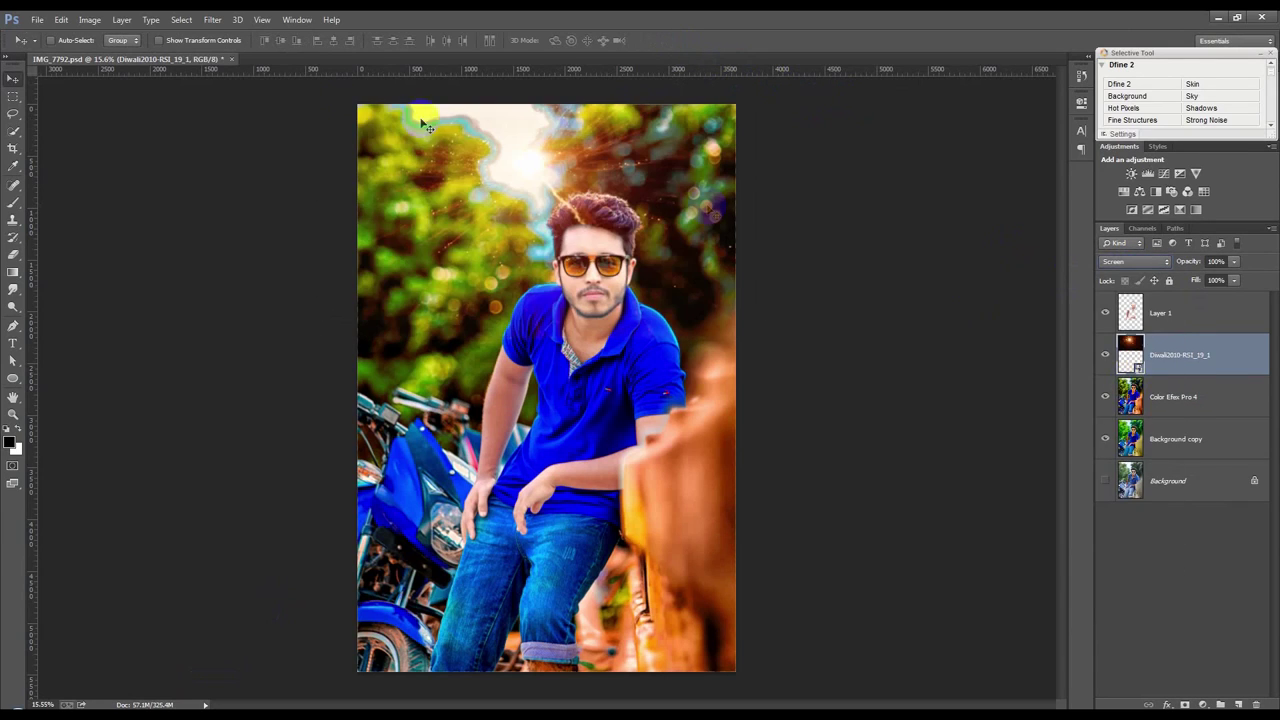
Gaussian-blur the light burst, move it back above Layer 1 and collapse its smart filters.
{"action": "left_click", "coordinate": [213, 19]}
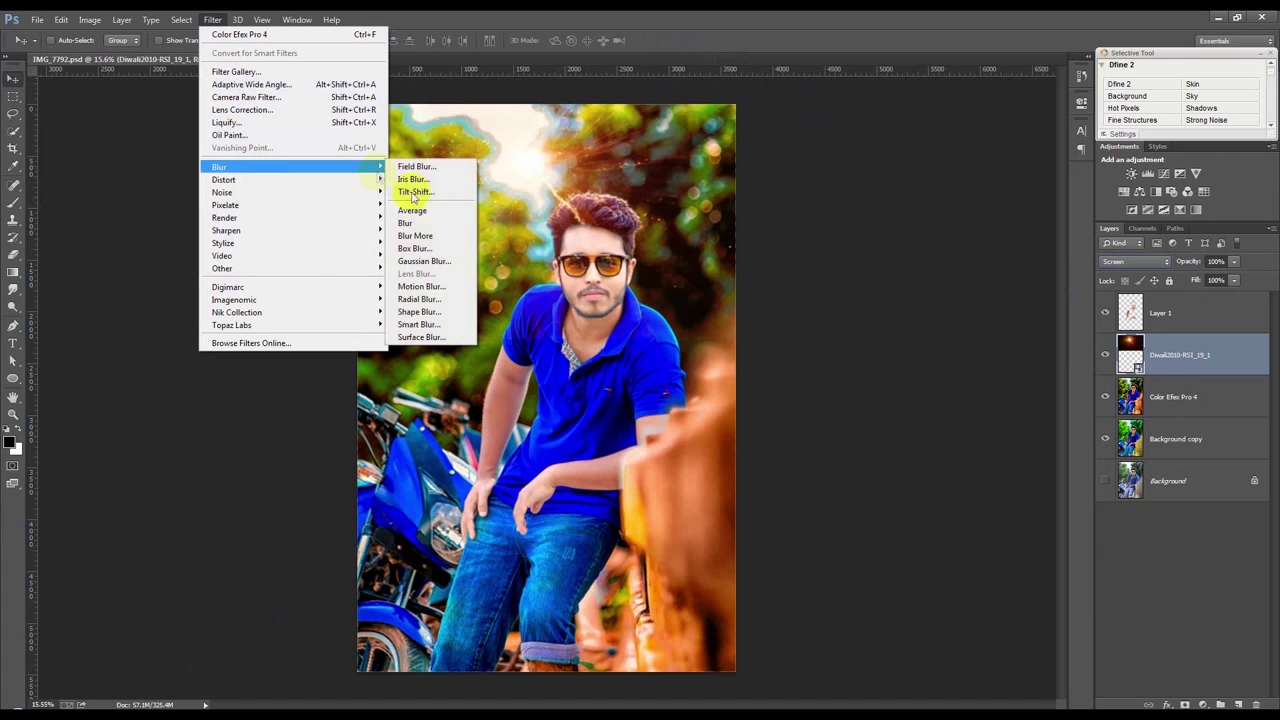
{"action": "left_click", "coordinate": [420, 260]}
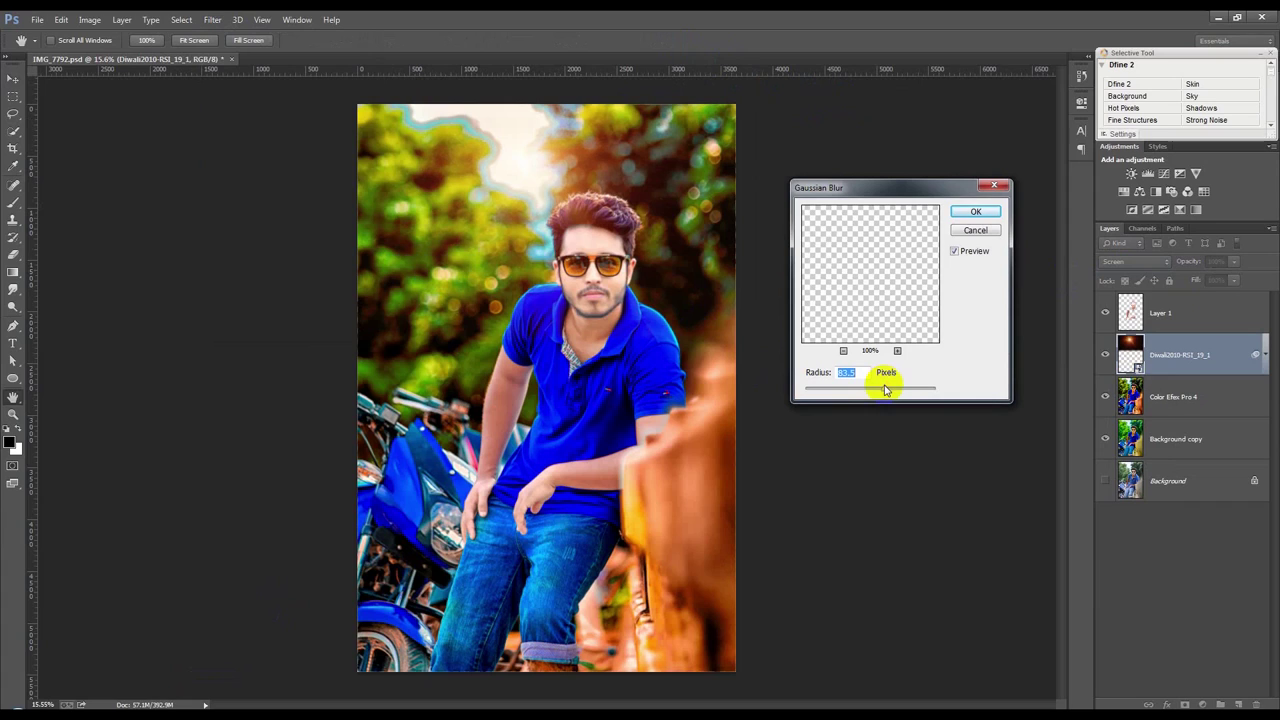
{"action": "left_click", "coordinate": [975, 211]}
{"action": "left_click_drag", "start_coordinate": [1180, 355], "coordinate": [1155, 316]}
{"action": "left_click", "coordinate": [1265, 314]}
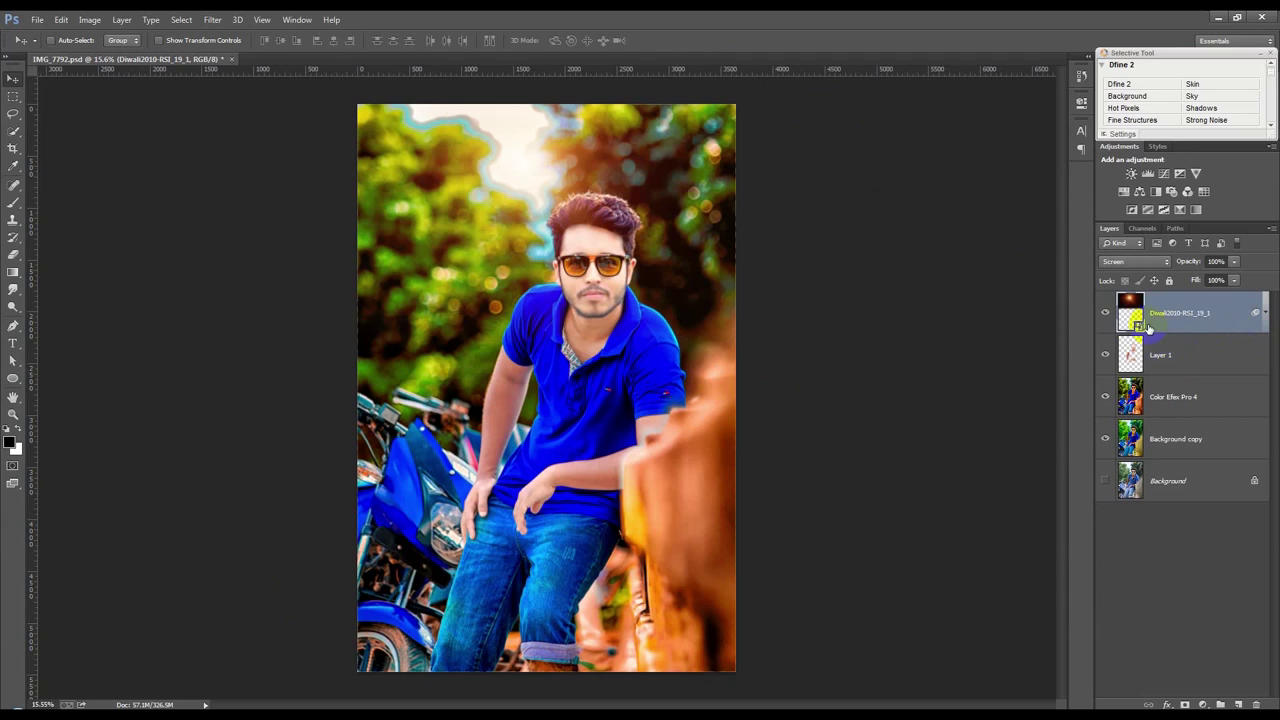
{"action": "key", "text": "Delete"}
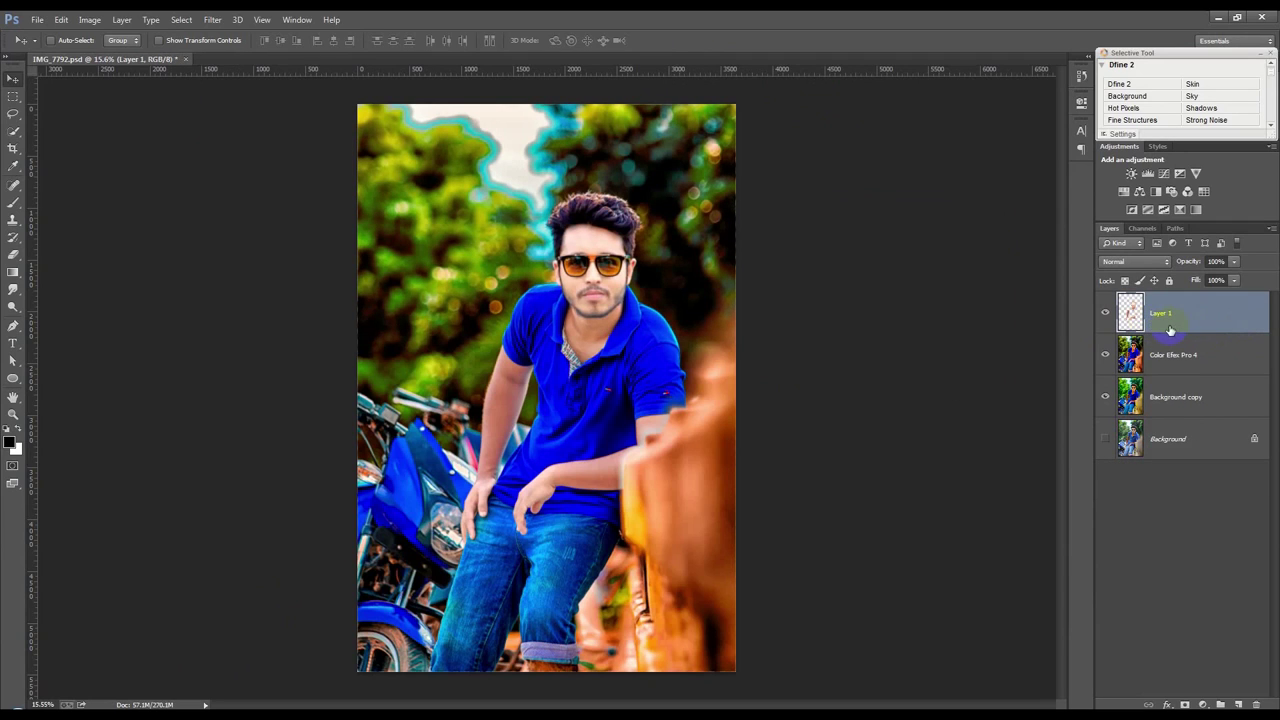
{"action": "key", "text": "ctrl+z"}
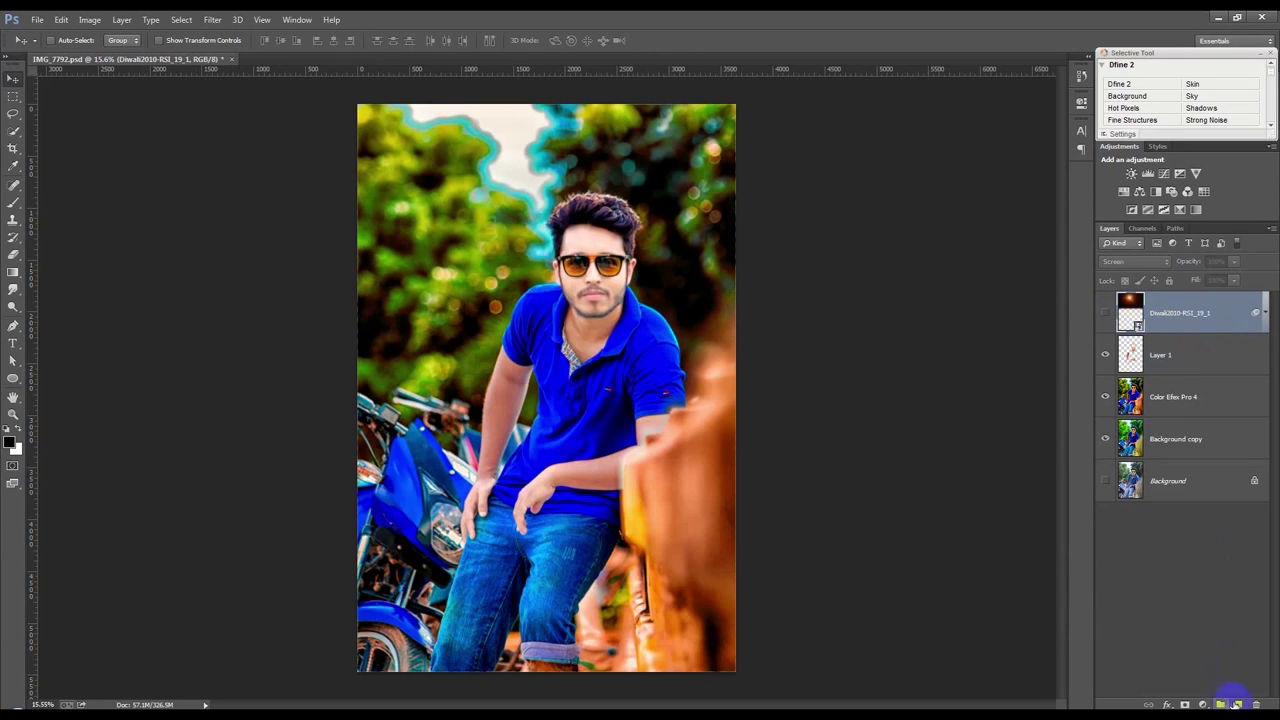
Create a new top layer and stamp the merged visible image into it with Apply Image.
{"action": "left_click", "coordinate": [1236, 704]}
{"action": "left_click", "coordinate": [89, 19]}
{"action": "left_click", "coordinate": [120, 207]}
{"action": "left_click", "coordinate": [759, 216]}
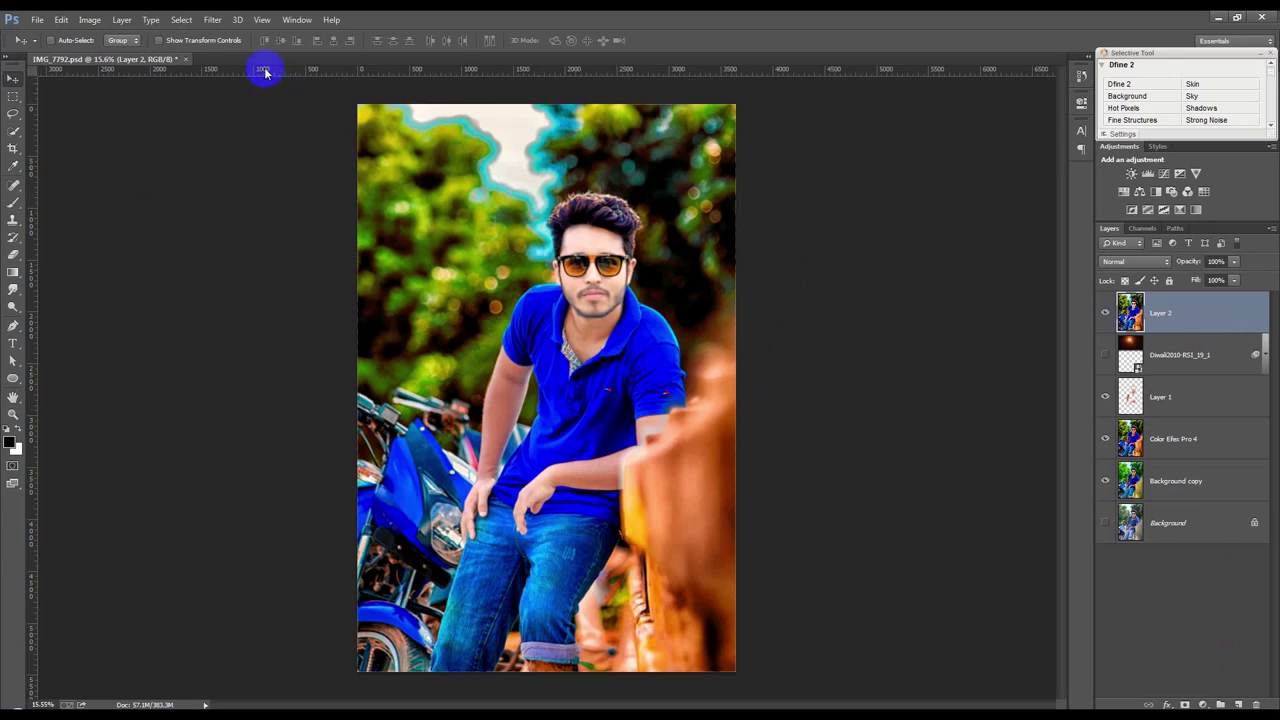
{"action": "scroll", "coordinate": [493, 170], "scroll_direction": "up", "scroll_amount": 5}
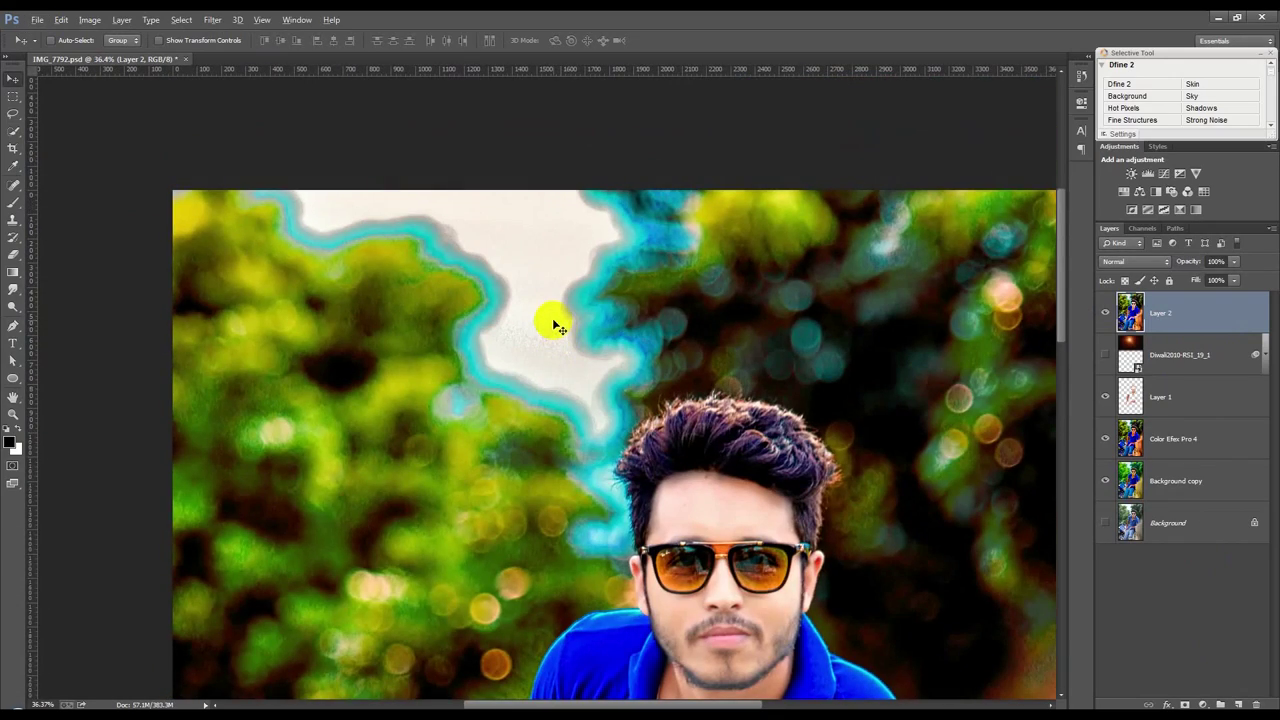
{"action": "scroll", "coordinate": [553, 325], "scroll_direction": "down", "scroll_amount": 3}
{"action": "scroll", "coordinate": [553, 330], "scroll_direction": "down", "scroll_amount": 3}
{"action": "scroll", "coordinate": [545, 332], "scroll_direction": "up", "scroll_amount": 1}
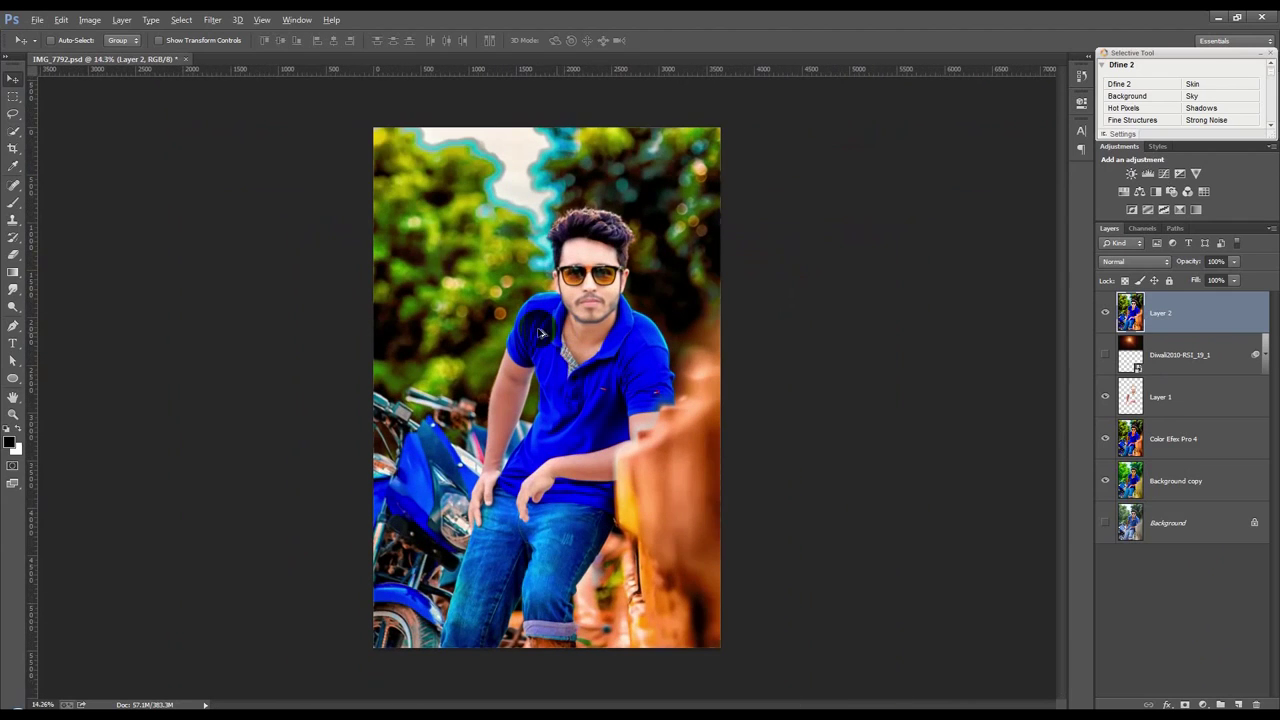
Open the Camera Raw Filter on the merged layer, then close it without changes.
{"action": "left_click", "coordinate": [212, 19]}
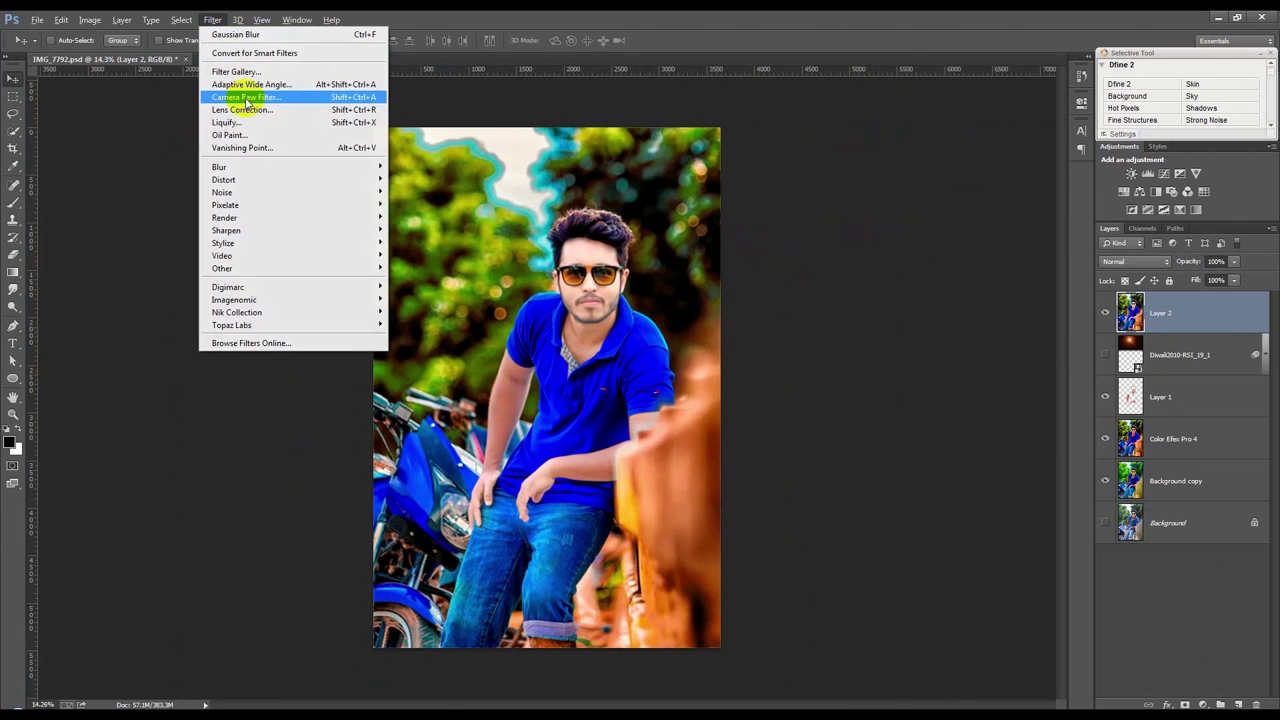
{"action": "left_click", "coordinate": [695, 345]}
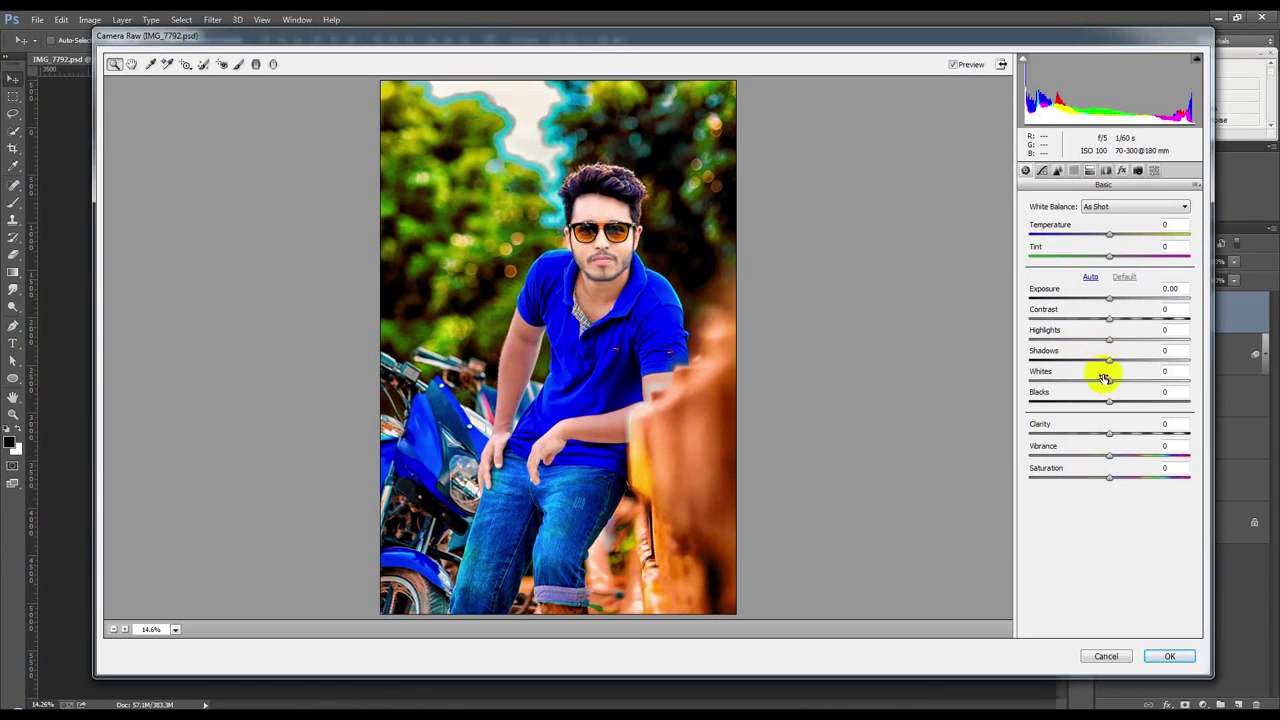
{"action": "left_click", "coordinate": [1121, 659]}
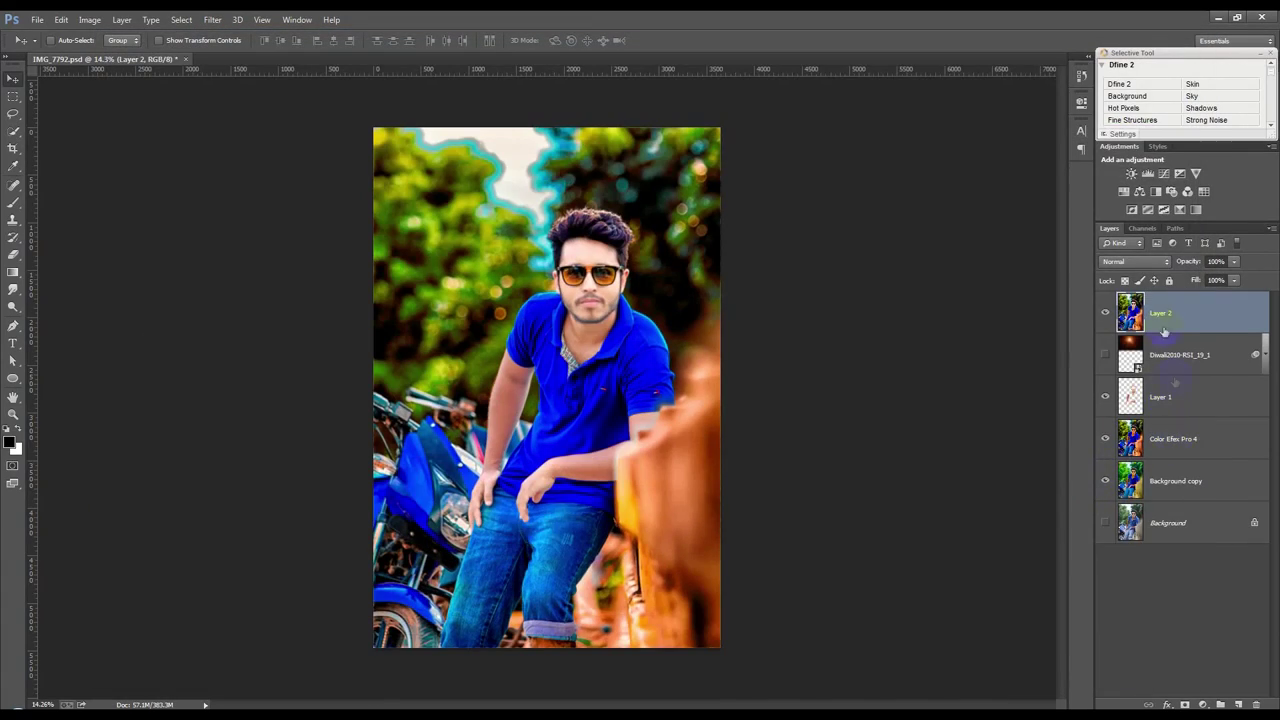
{"action": "scroll", "coordinate": [671, 243], "scroll_direction": "up", "scroll_amount": 1}
{"action": "scroll", "coordinate": [640, 240], "scroll_direction": "up", "scroll_amount": 2}
{"action": "scroll", "coordinate": [600, 235], "scroll_direction": "up", "scroll_amount": 2}
{"action": "scroll", "coordinate": [560, 320], "scroll_direction": "up", "scroll_amount": 2}
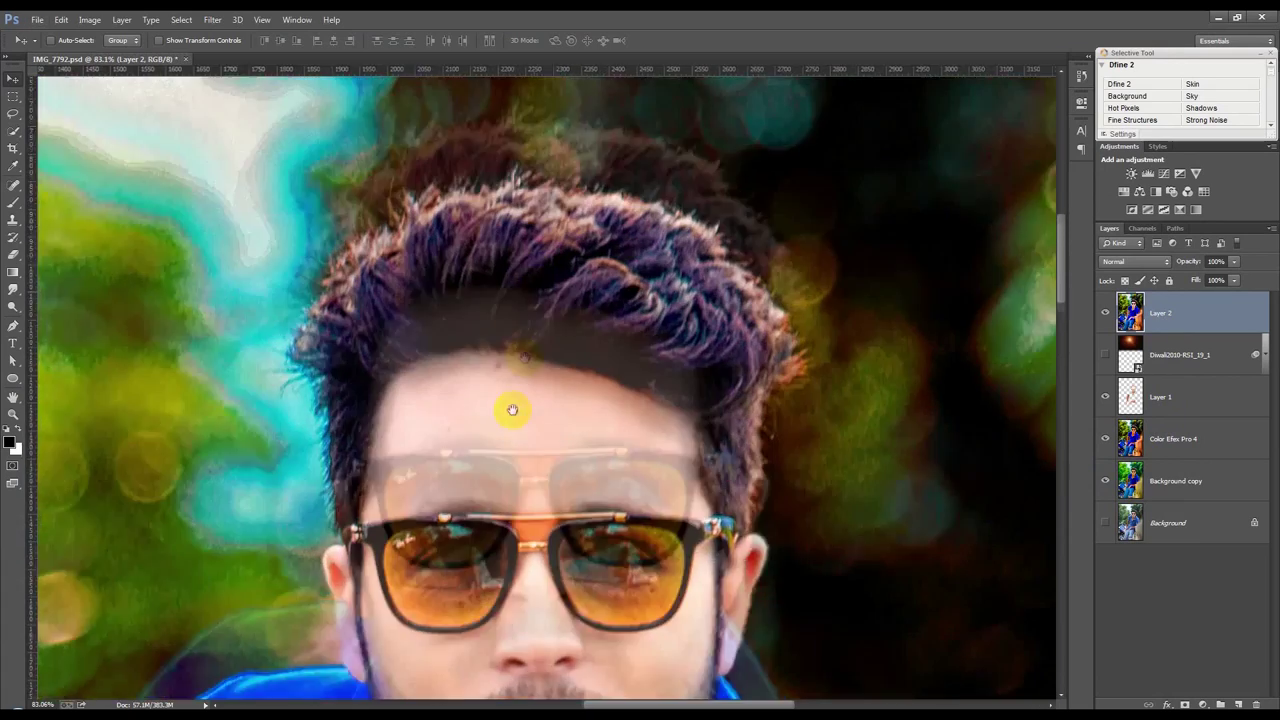
Select the Smudge Tool and set its brush size to 156 px.
{"action": "left_click_drag", "start_coordinate": [512, 409], "coordinate": [512, 535]}
{"action": "left_click_drag", "start_coordinate": [13, 288], "coordinate": [85, 316]}
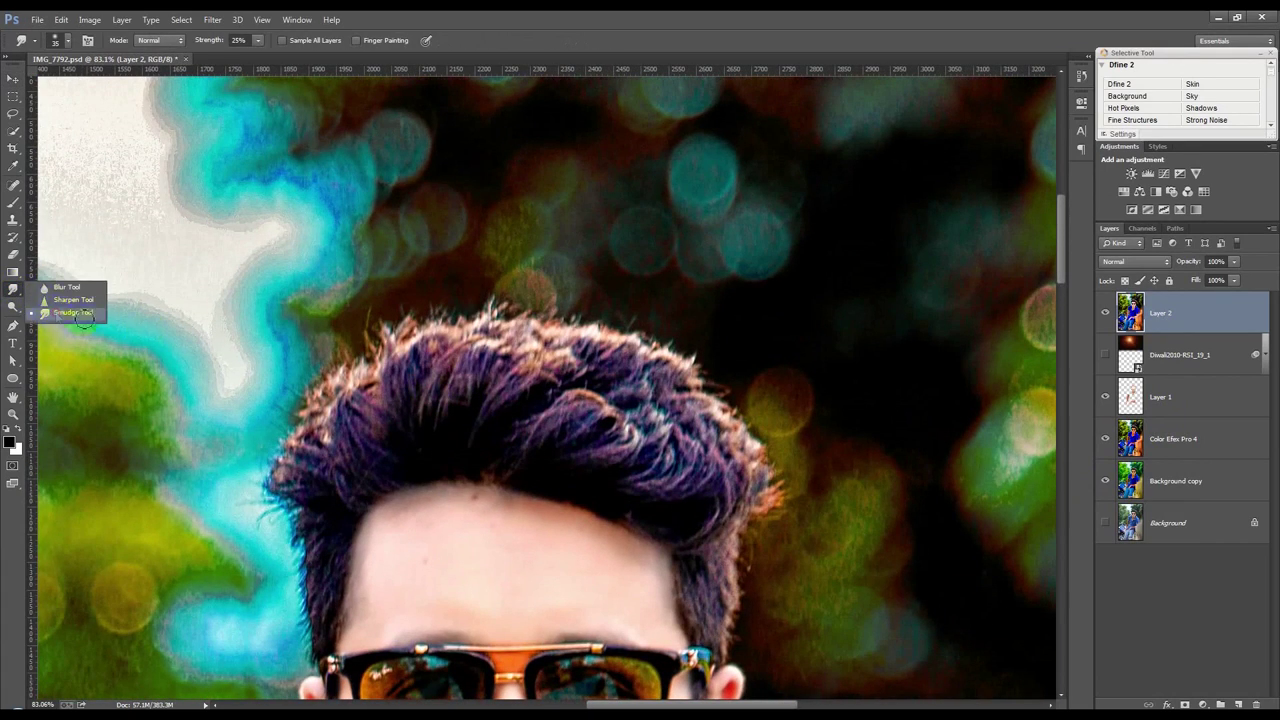
{"action": "left_click", "coordinate": [85, 314]}
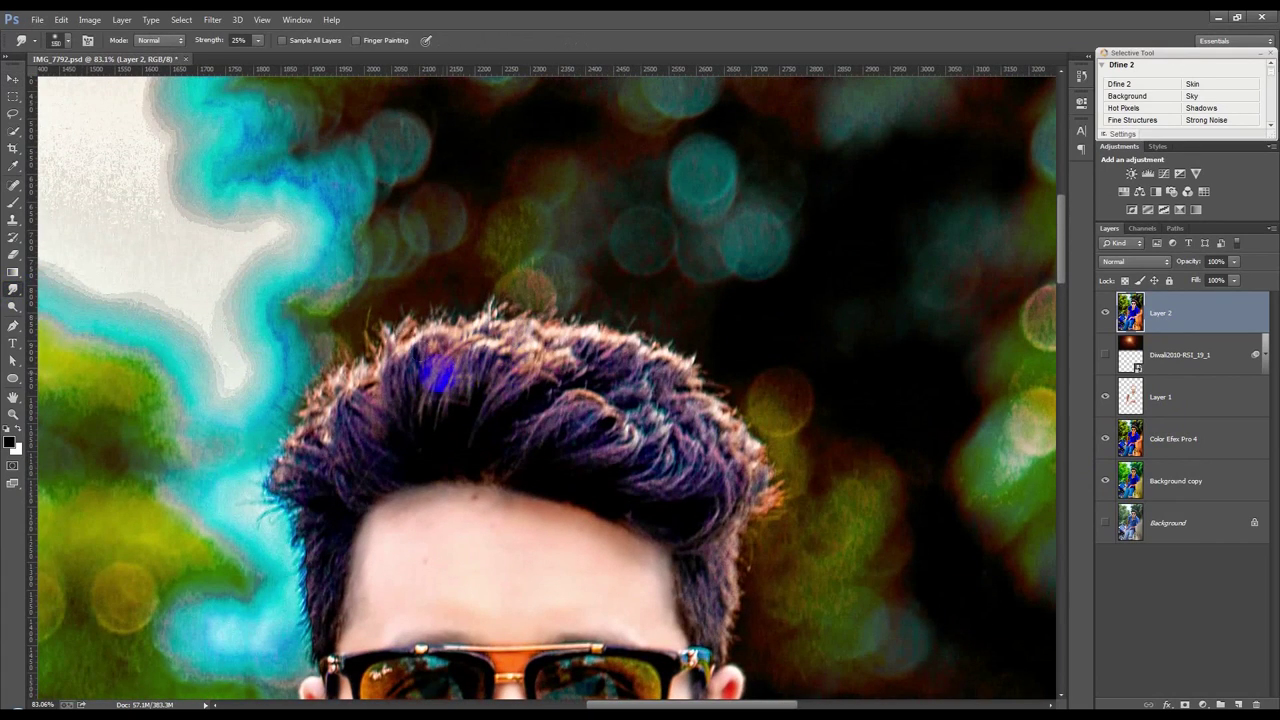
{"action": "right_click", "coordinate": [462, 368]}
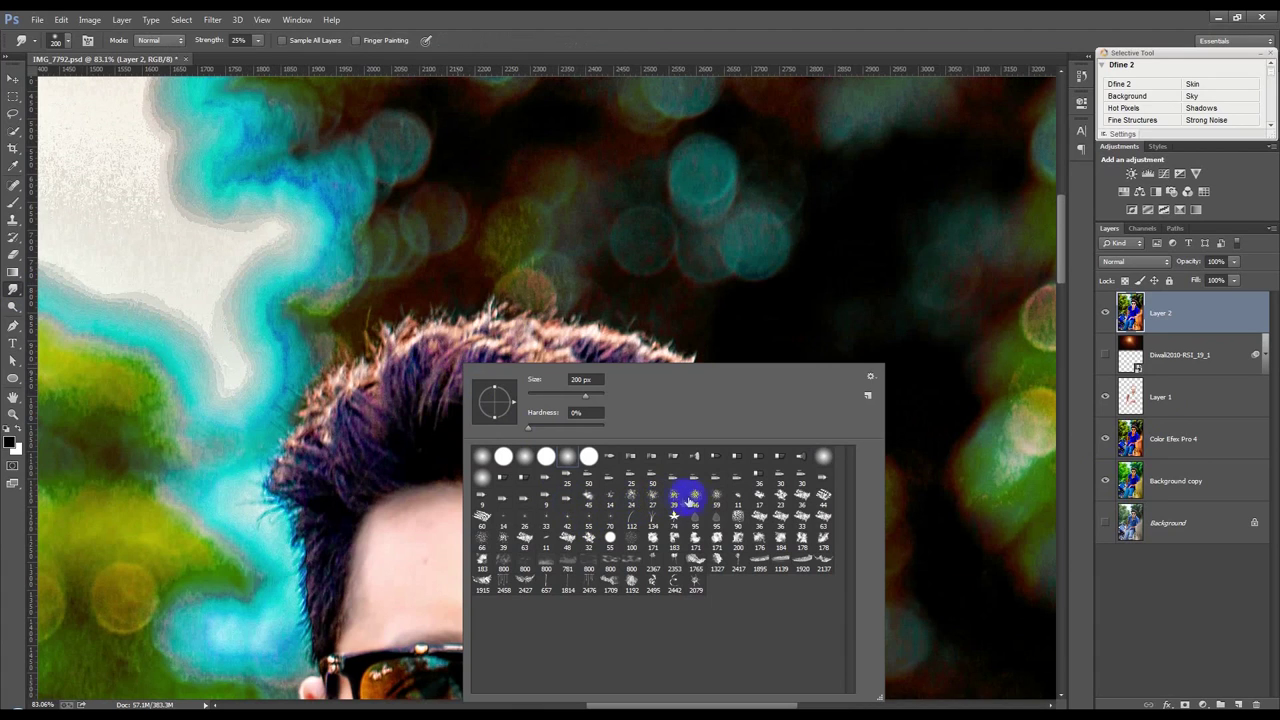
{"action": "type", "text": "156"}
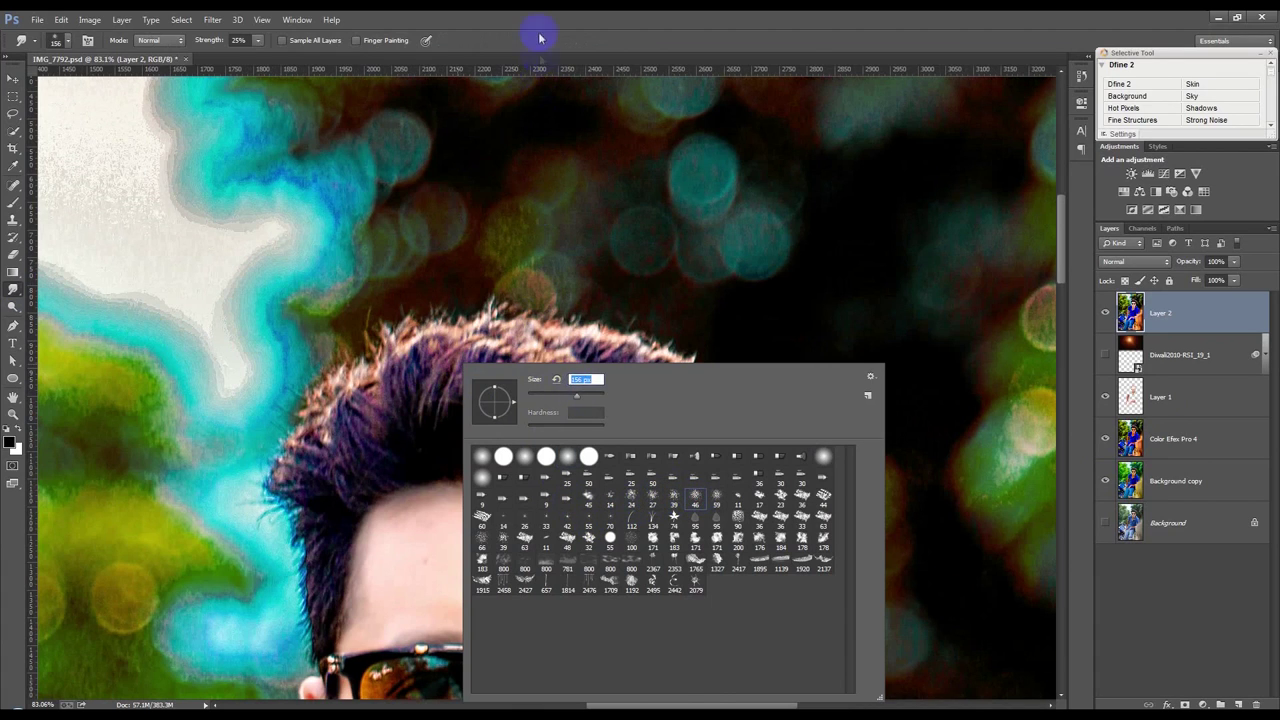
{"action": "key", "text": "Return"}
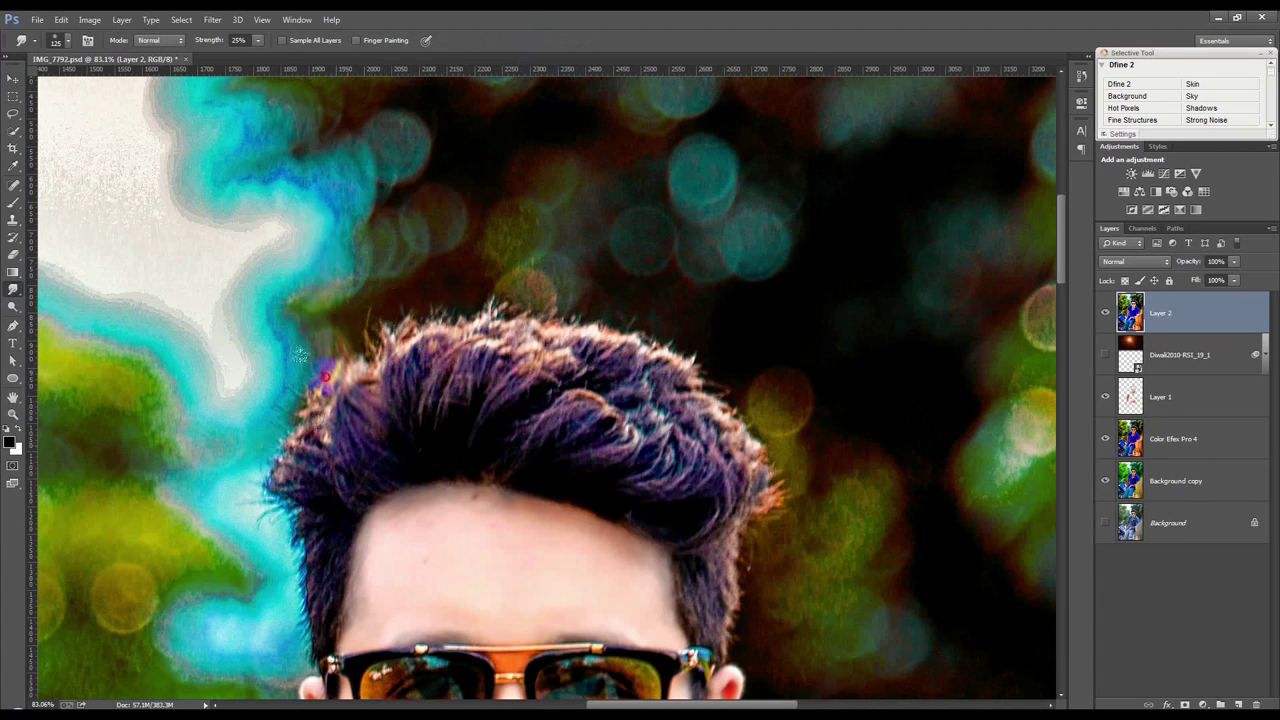
Smudge the left, middle and right hair upward into tall spikes and strands.
{"action": "left_click_drag", "start_coordinate": [300, 355], "coordinate": [298, 430]}
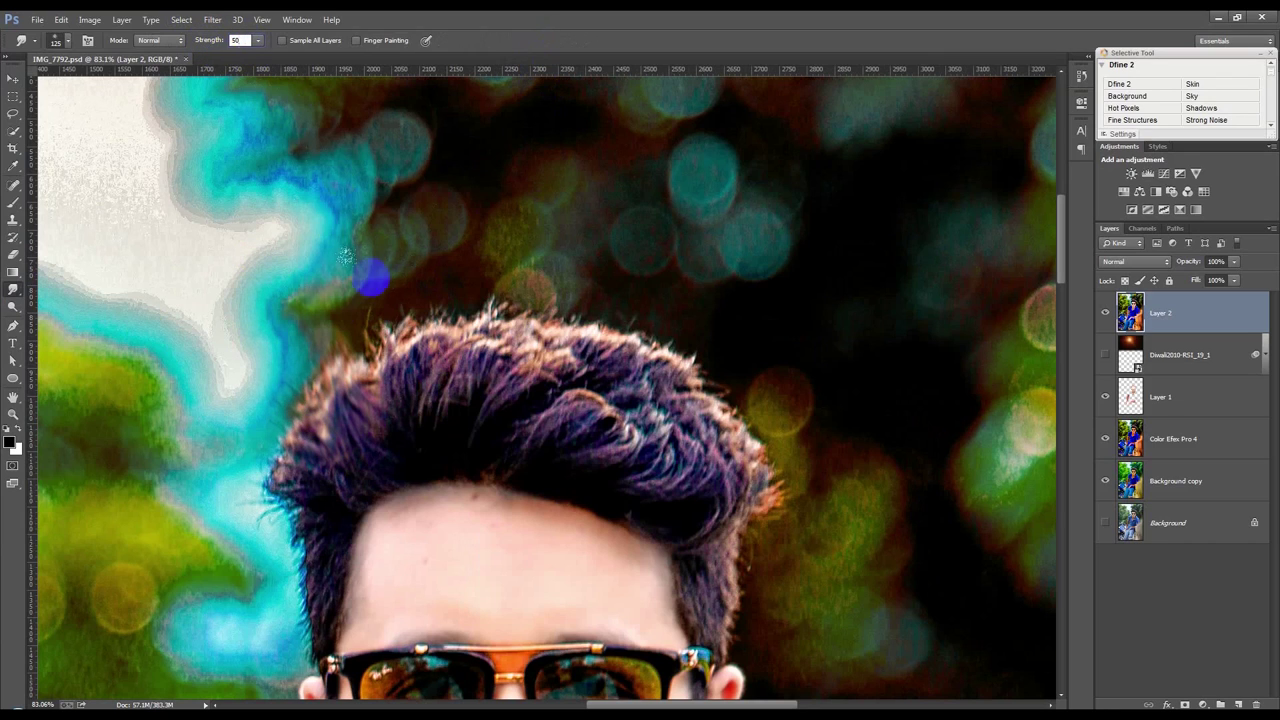
{"action": "left_click_drag", "start_coordinate": [305, 428], "coordinate": [420, 290]}
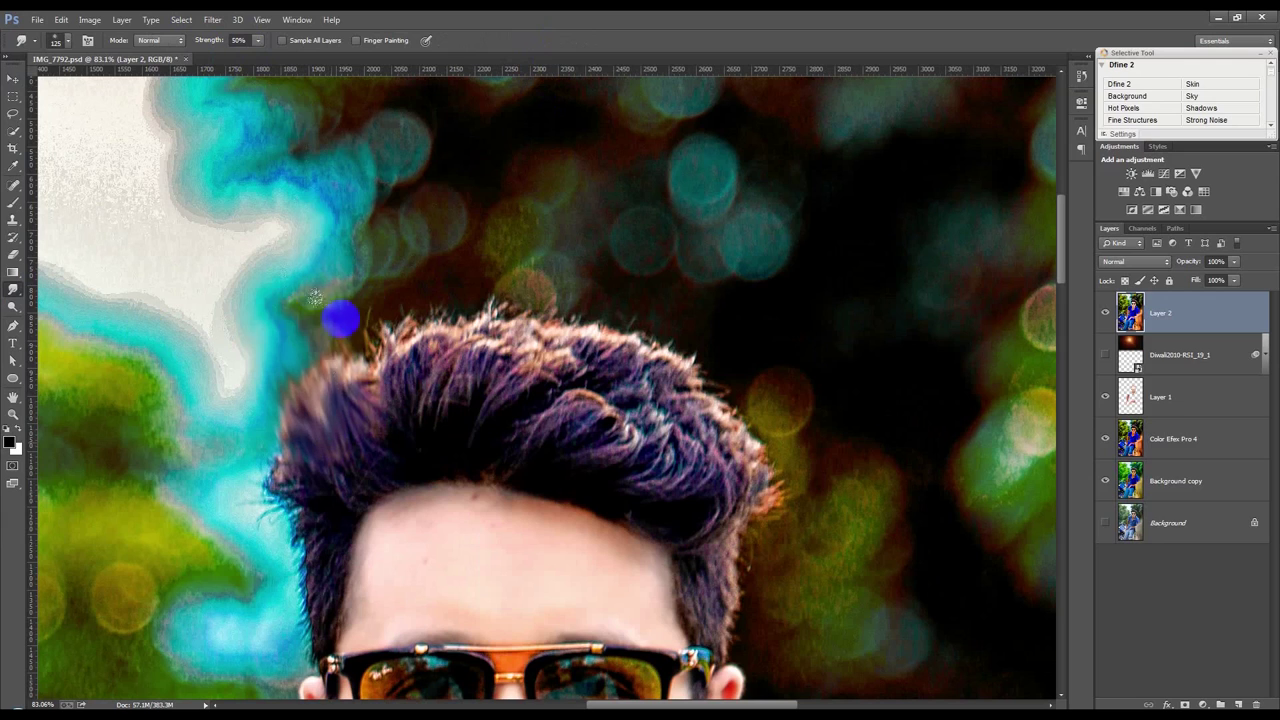
{"action": "left_click_drag", "start_coordinate": [410, 400], "coordinate": [392, 285]}
{"action": "left_click_drag", "start_coordinate": [423, 352], "coordinate": [455, 255]}
{"action": "left_click_drag", "start_coordinate": [430, 330], "coordinate": [457, 251]}
{"action": "left_click_drag", "start_coordinate": [500, 420], "coordinate": [500, 265]}
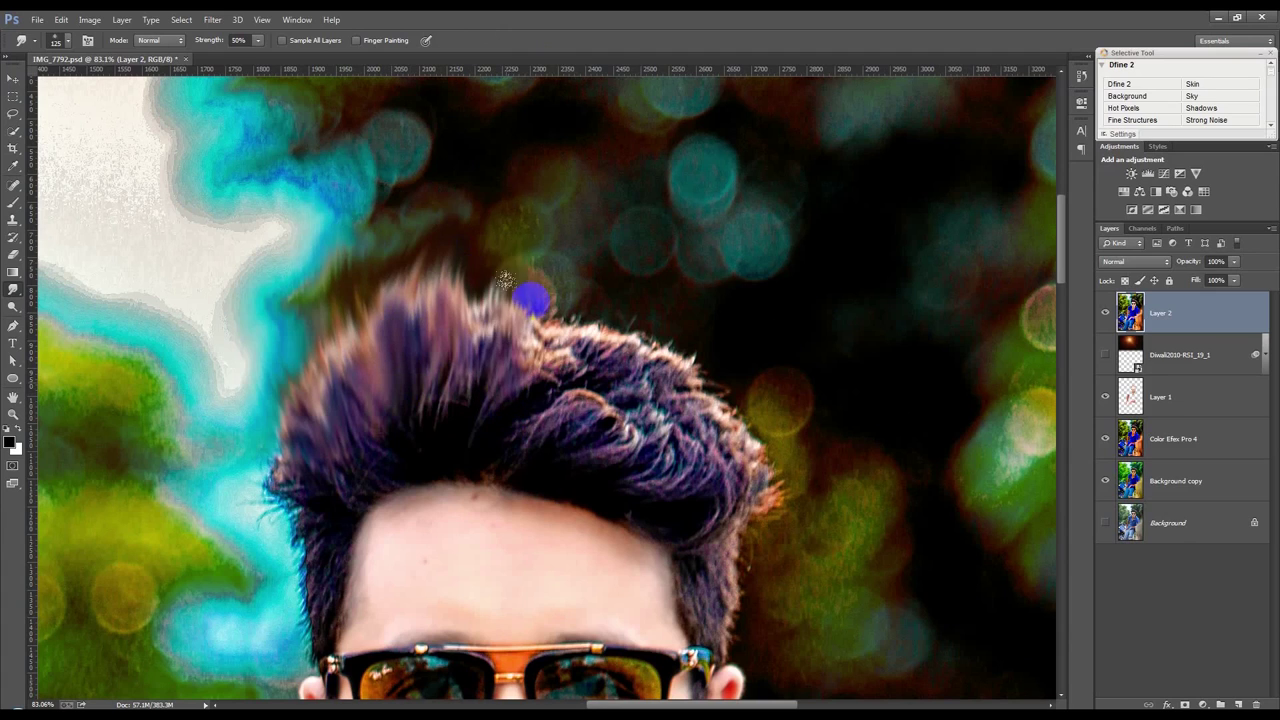
{"action": "left_click_drag", "start_coordinate": [520, 420], "coordinate": [585, 265]}
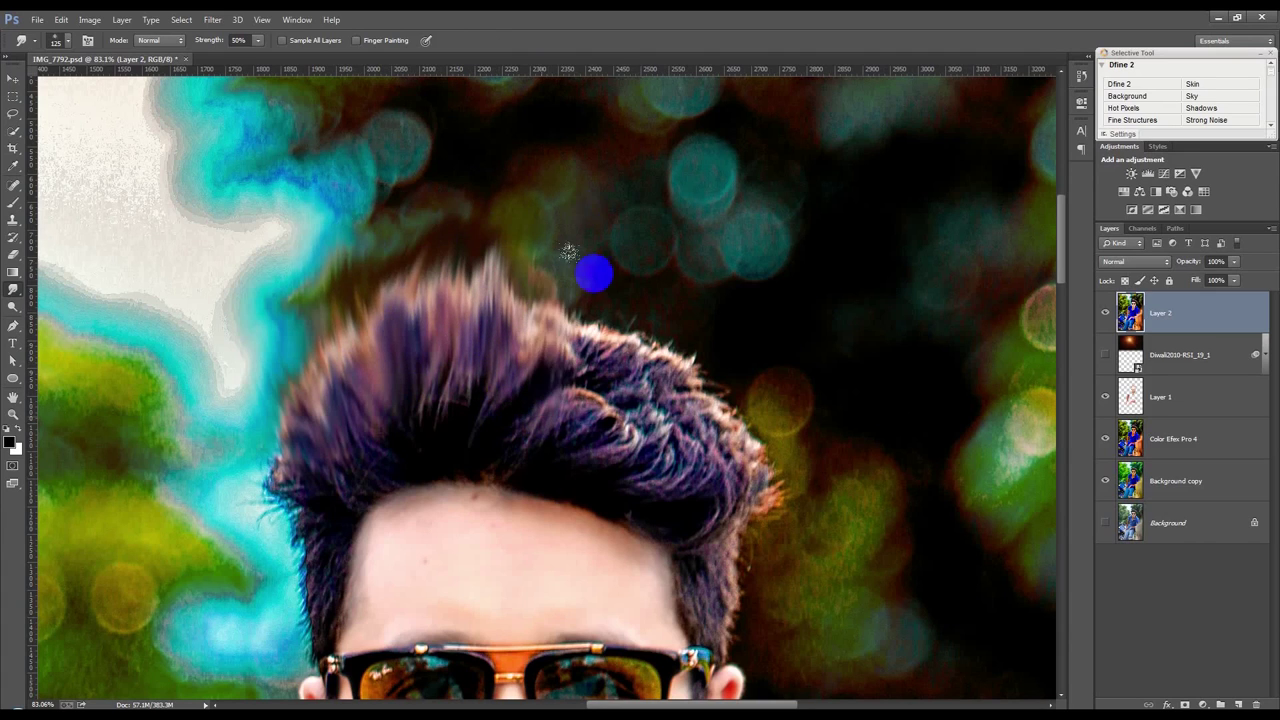
{"action": "mouse_move", "coordinate": [550, 400]}
{"action": "left_mouse_down"}
{"action": "mouse_move", "coordinate": [603, 214]}
{"action": "mouse_move", "coordinate": [579, 401]}
{"action": "left_mouse_up"}
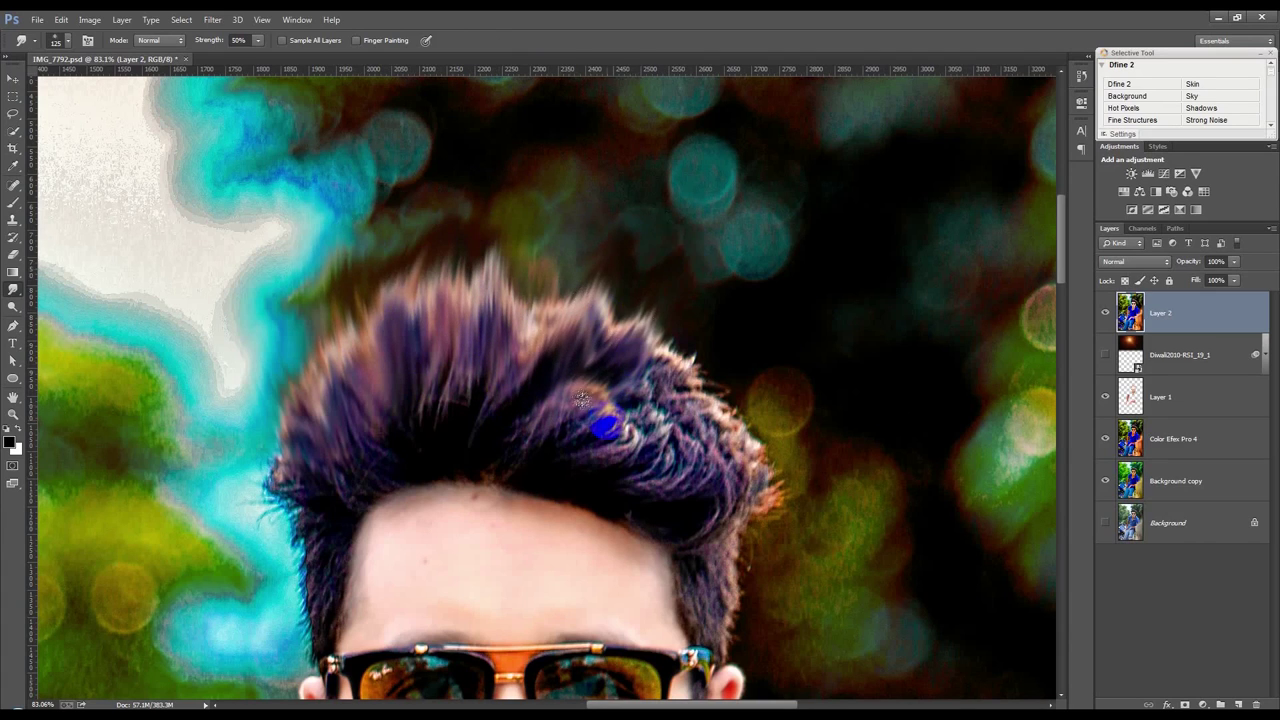
{"action": "left_click_drag", "start_coordinate": [536, 445], "coordinate": [680, 300]}
{"action": "mouse_move", "coordinate": [650, 435]}
{"action": "left_mouse_down"}
{"action": "mouse_move", "coordinate": [737, 303]}
{"action": "mouse_move", "coordinate": [757, 391]}
{"action": "mouse_move", "coordinate": [695, 512]}
{"action": "mouse_move", "coordinate": [712, 530]}
{"action": "mouse_move", "coordinate": [777, 360]}
{"action": "mouse_move", "coordinate": [814, 403]}
{"action": "mouse_move", "coordinate": [765, 462]}
{"action": "mouse_move", "coordinate": [823, 389]}
{"action": "left_mouse_up"}
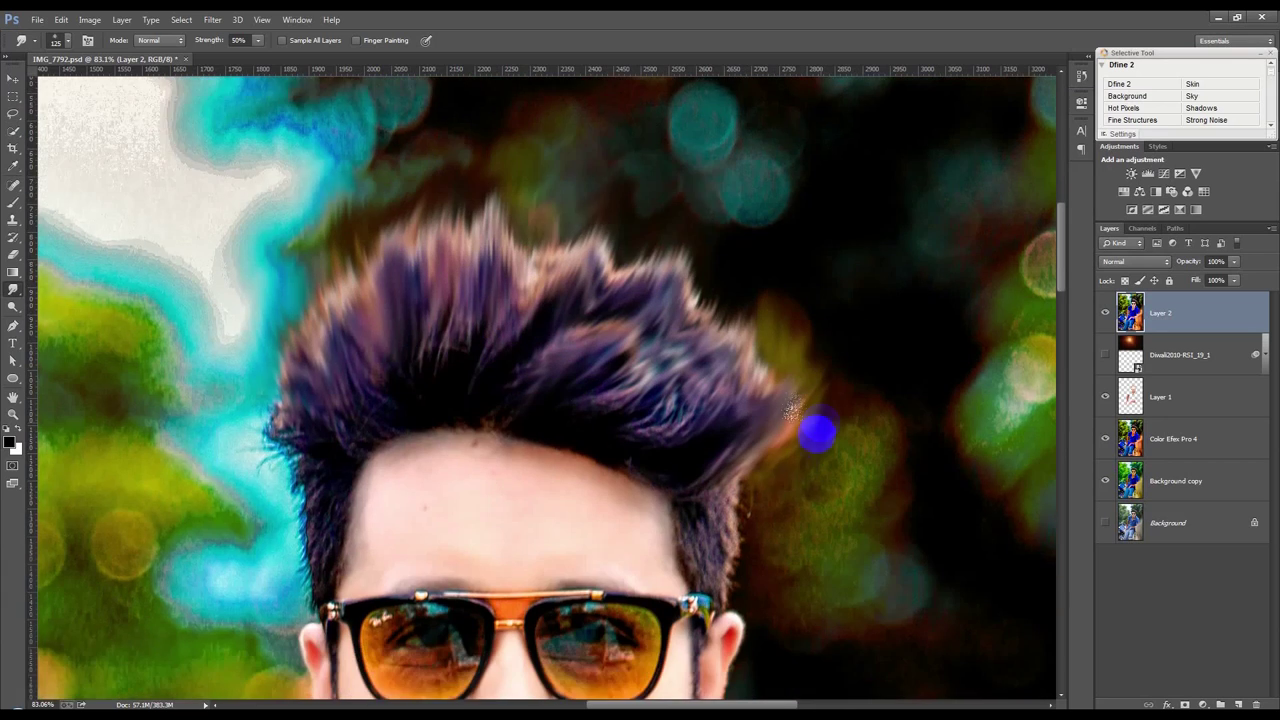
With a smaller brush, smear the hair edges near the right ear and left temple into the background.
{"action": "scroll", "coordinate": [814, 429], "scroll_direction": "down", "scroll_amount": 2}
{"action": "mouse_move", "coordinate": [686, 443]}
{"action": "left_mouse_down"}
{"action": "mouse_move", "coordinate": [722, 476]}
{"action": "mouse_move", "coordinate": [736, 540]}
{"action": "mouse_move", "coordinate": [705, 510]}
{"action": "mouse_move", "coordinate": [758, 583]}
{"action": "mouse_move", "coordinate": [769, 530]}
{"action": "mouse_move", "coordinate": [755, 517]}
{"action": "left_mouse_up"}
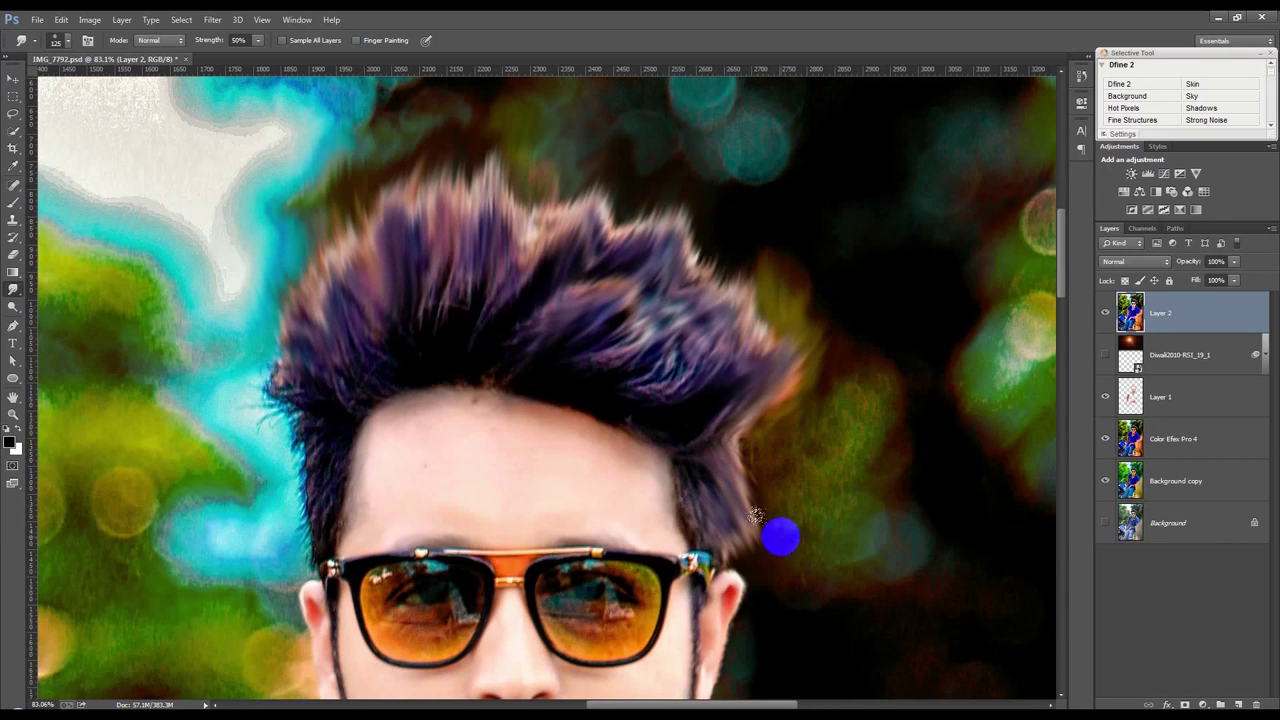
{"action": "scroll", "coordinate": [755, 515], "scroll_direction": "down", "scroll_amount": 1}
{"action": "key", "text": "bracketleft"}
{"action": "key", "text": "bracketleft"}
{"action": "key", "text": "bracketleft"}
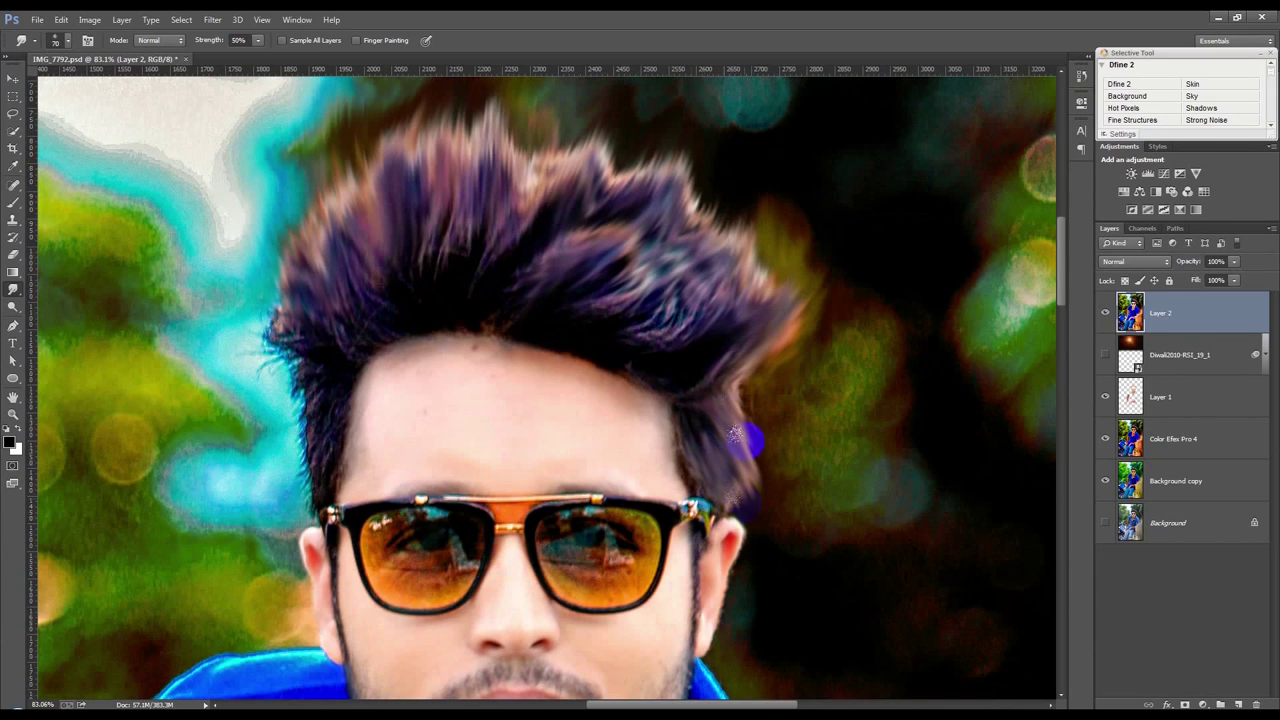
{"action": "left_click_drag", "start_coordinate": [724, 404], "coordinate": [745, 480]}
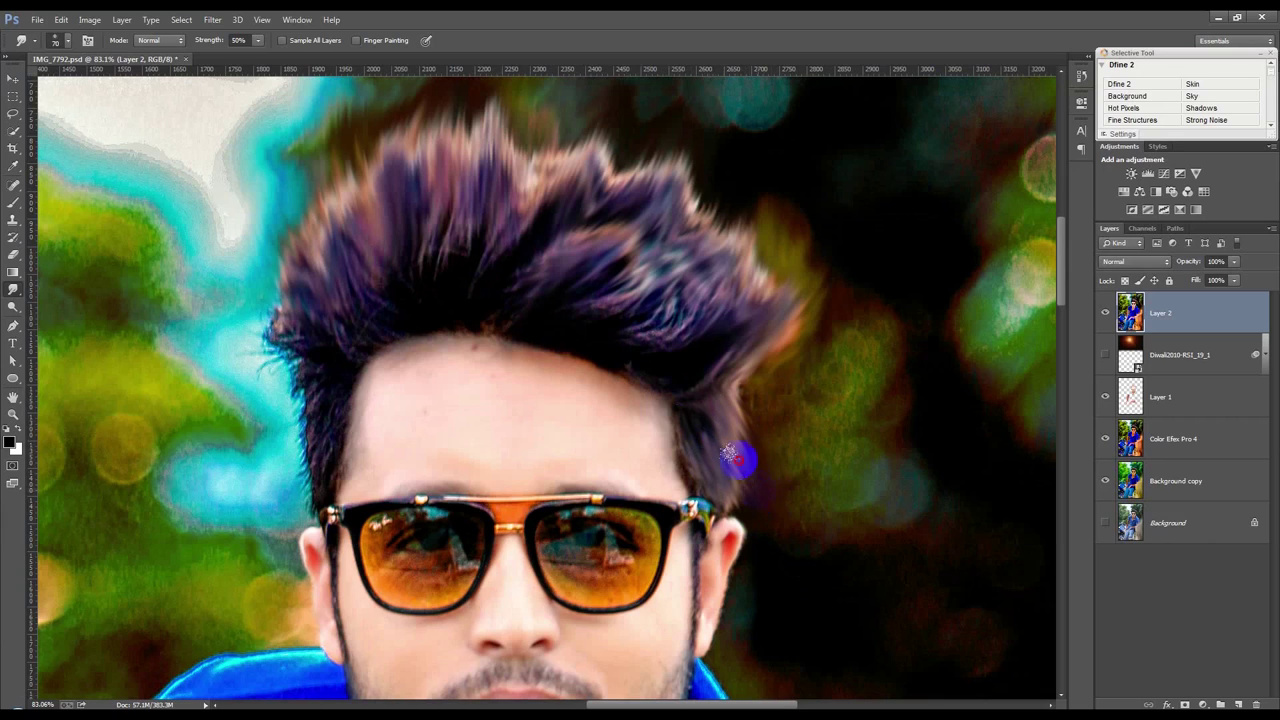
{"action": "left_click_drag", "start_coordinate": [318, 440], "coordinate": [305, 463]}
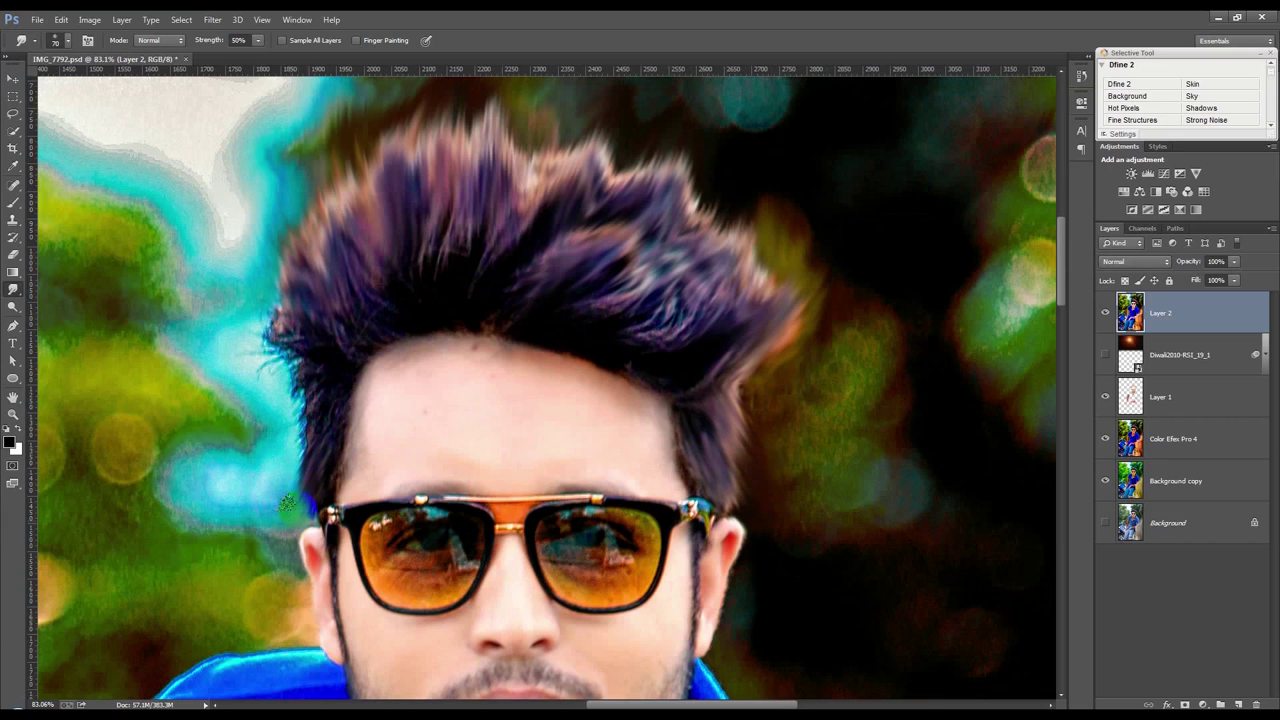
{"action": "mouse_move", "coordinate": [329, 394]}
{"action": "left_mouse_down"}
{"action": "mouse_move", "coordinate": [345, 435]}
{"action": "mouse_move", "coordinate": [352, 357]}
{"action": "mouse_move", "coordinate": [314, 354]}
{"action": "mouse_move", "coordinate": [289, 452]}
{"action": "mouse_move", "coordinate": [250, 495]}
{"action": "left_mouse_up"}
{"action": "key", "text": "]"}
{"action": "key", "text": "]"}
{"action": "mouse_move", "coordinate": [290, 360]}
{"action": "left_mouse_down"}
{"action": "mouse_move", "coordinate": [255, 345]}
{"action": "mouse_move", "coordinate": [285, 330]}
{"action": "mouse_move", "coordinate": [262, 255]}
{"action": "mouse_move", "coordinate": [300, 322]}
{"action": "mouse_move", "coordinate": [268, 210]}
{"action": "mouse_move", "coordinate": [305, 310]}
{"action": "mouse_move", "coordinate": [295, 135]}
{"action": "mouse_move", "coordinate": [257, 397]}
{"action": "mouse_move", "coordinate": [295, 400]}
{"action": "mouse_move", "coordinate": [205, 340]}
{"action": "mouse_move", "coordinate": [320, 371]}
{"action": "mouse_move", "coordinate": [294, 357]}
{"action": "left_mouse_up"}
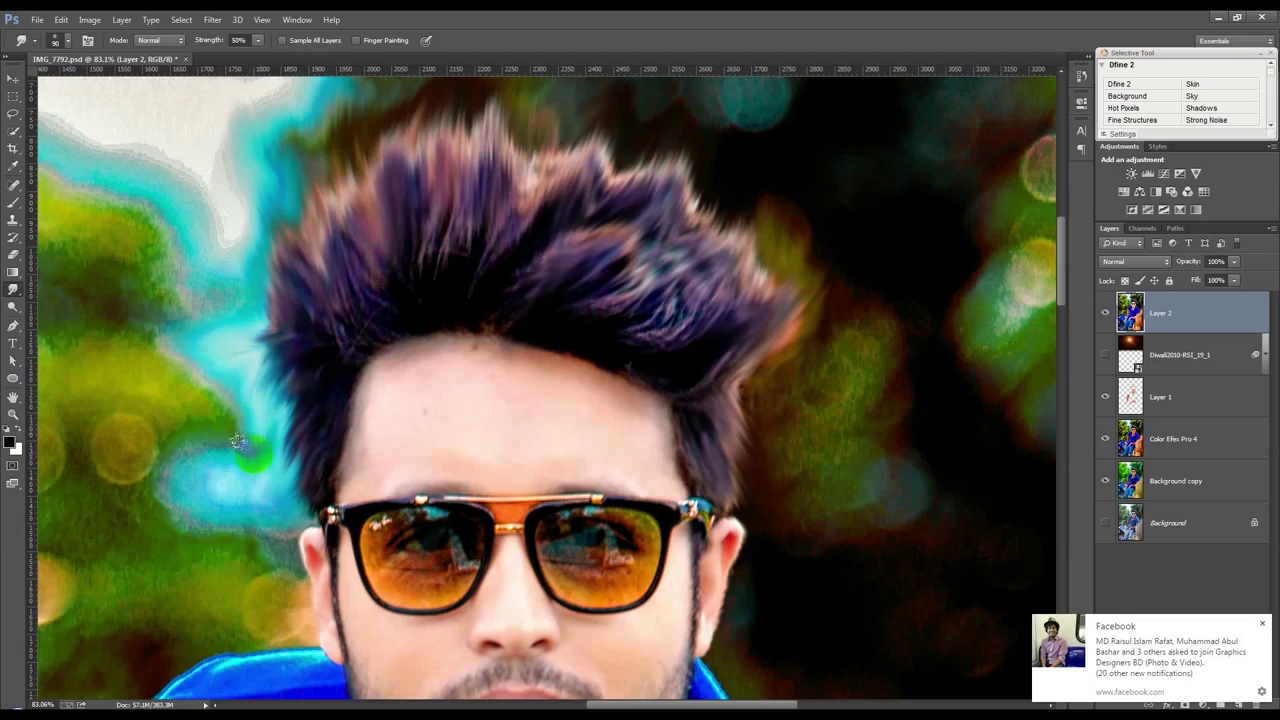
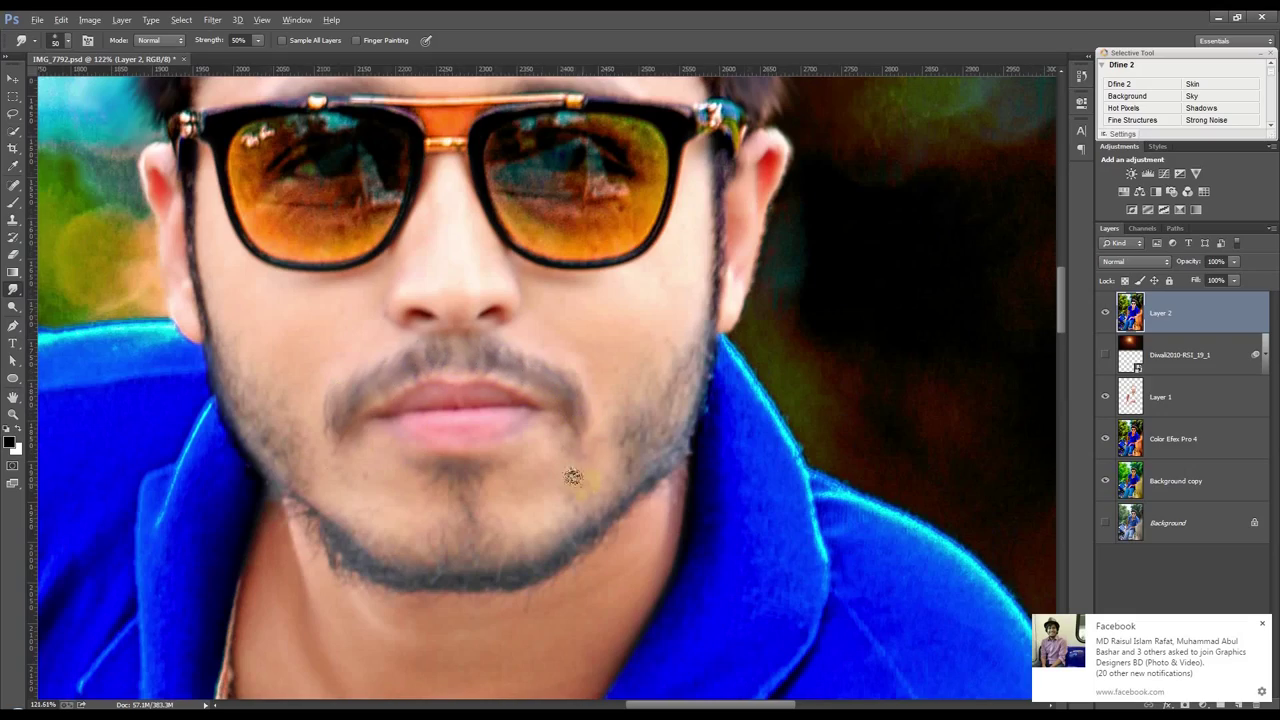
Enlarge the smudge brush and pull the top and right hair strands up into spikes.
{"action": "scroll", "coordinate": [572, 477], "scroll_direction": "down", "scroll_amount": 3}
{"action": "scroll", "coordinate": [583, 491], "scroll_direction": "down", "scroll_amount": 3}
{"action": "scroll", "coordinate": [586, 466], "scroll_direction": "down", "scroll_amount": 2}
{"action": "scroll", "coordinate": [568, 325], "scroll_direction": "down", "scroll_amount": 1}
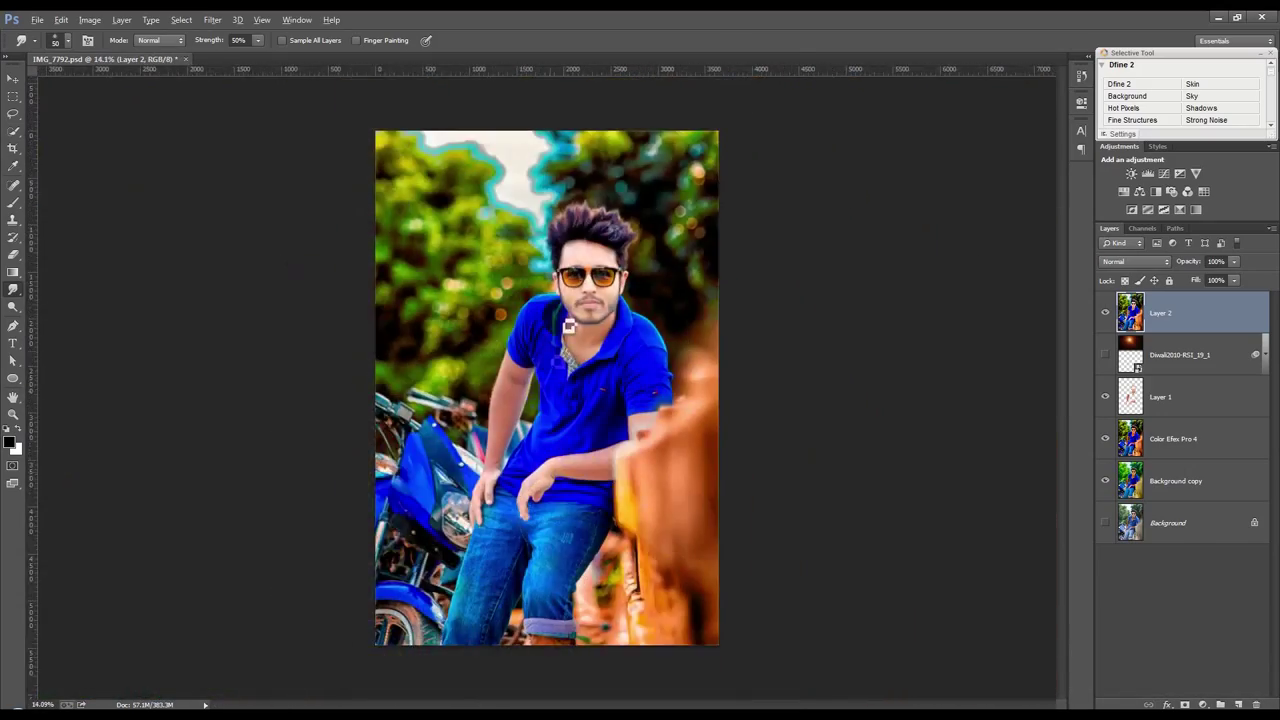
{"action": "scroll", "coordinate": [620, 191], "scroll_direction": "up", "scroll_amount": 3}
{"action": "scroll", "coordinate": [663, 180], "scroll_direction": "up", "scroll_amount": 1}
{"action": "left_click_drag", "start_coordinate": [663, 180], "coordinate": [646, 345]}
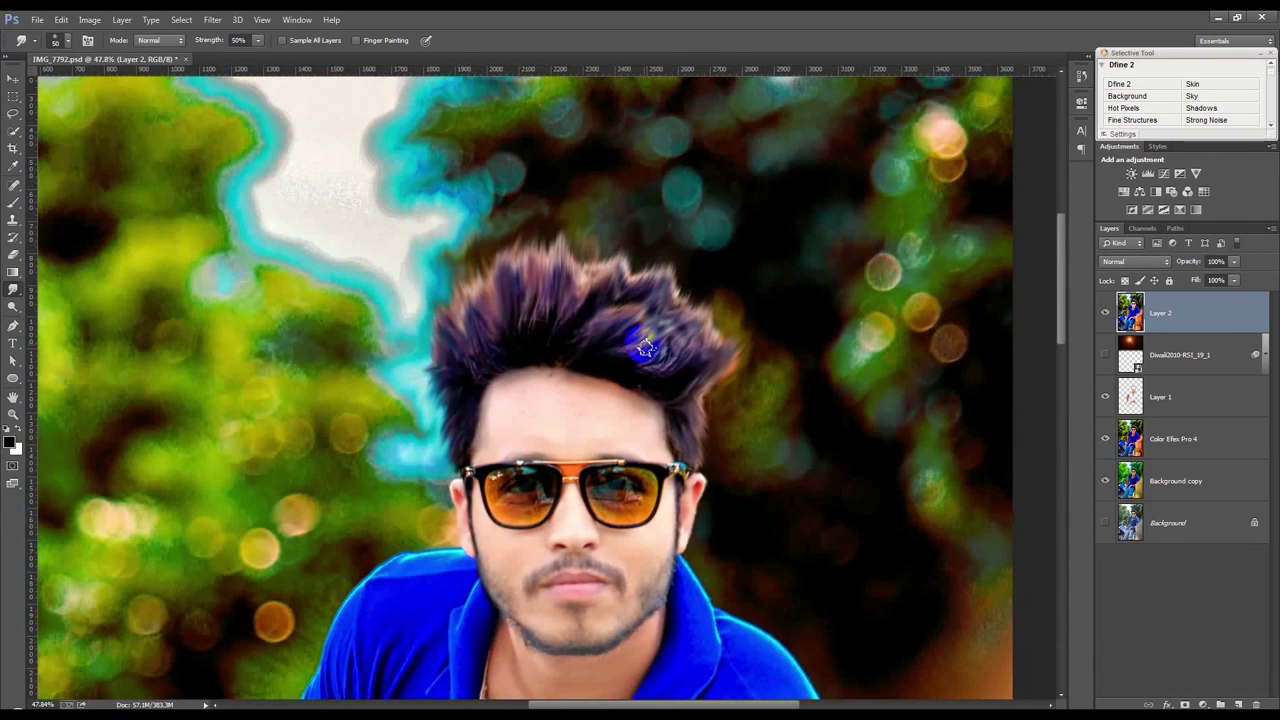
{"action": "key", "text": "bracketright"}
{"action": "mouse_move", "coordinate": [578, 285]}
{"action": "left_mouse_down"}
{"action": "mouse_move", "coordinate": [612, 130]}
{"action": "mouse_move", "coordinate": [604, 188]}
{"action": "left_mouse_up"}
{"action": "mouse_move", "coordinate": [608, 300]}
{"action": "left_mouse_down"}
{"action": "mouse_move", "coordinate": [620, 222]}
{"action": "mouse_move", "coordinate": [648, 232]}
{"action": "left_mouse_up"}
{"action": "mouse_move", "coordinate": [660, 292]}
{"action": "left_mouse_down"}
{"action": "mouse_move", "coordinate": [690, 226]}
{"action": "mouse_move", "coordinate": [700, 240]}
{"action": "mouse_move", "coordinate": [750, 208]}
{"action": "left_mouse_up"}
Smudge the right-side hair outward and pull the left-top strands upward.
{"action": "left_click_drag", "start_coordinate": [757, 330], "coordinate": [712, 240]}
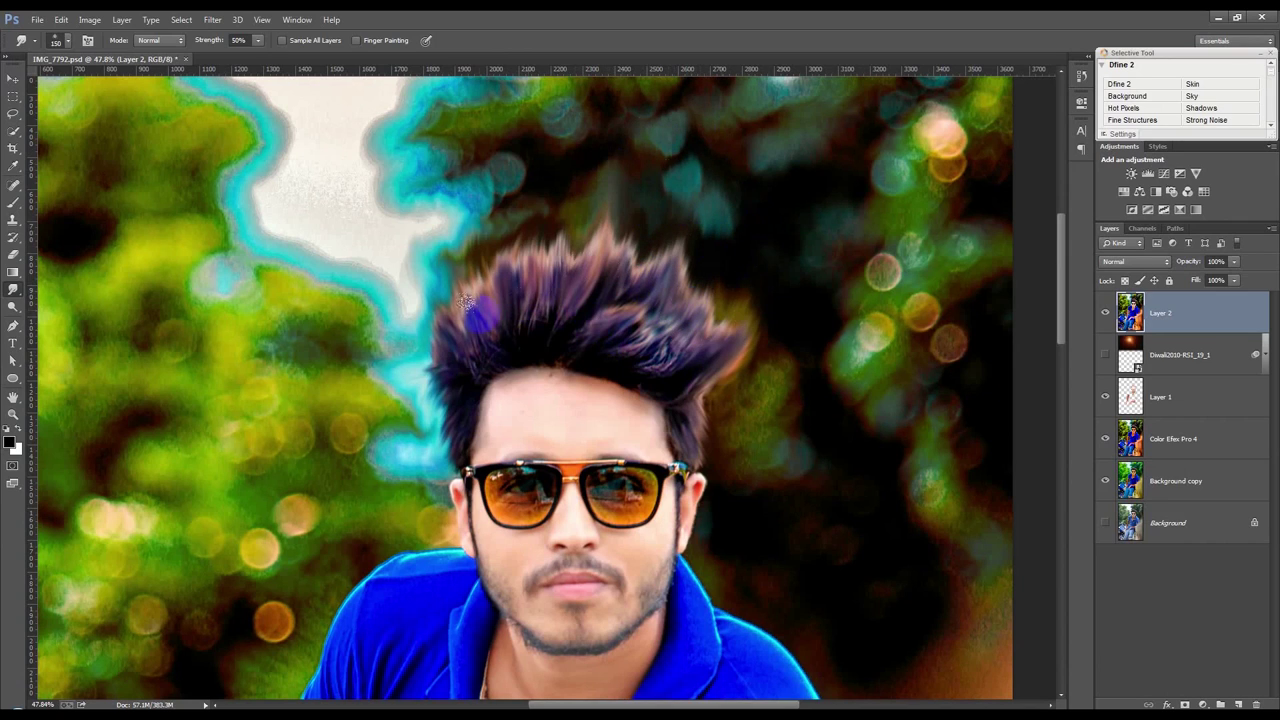
{"action": "left_click_drag", "start_coordinate": [452, 300], "coordinate": [465, 240]}
{"action": "left_click_drag", "start_coordinate": [480, 351], "coordinate": [468, 257]}
{"action": "mouse_move", "coordinate": [520, 343]}
{"action": "left_mouse_down"}
{"action": "mouse_move", "coordinate": [480, 260]}
{"action": "mouse_move", "coordinate": [520, 229]}
{"action": "left_mouse_up"}
{"action": "left_click_drag", "start_coordinate": [480, 345], "coordinate": [440, 225]}
{"action": "left_click_drag", "start_coordinate": [500, 320], "coordinate": [555, 330]}
{"action": "scroll", "coordinate": [555, 330], "scroll_direction": "down", "scroll_amount": 2}
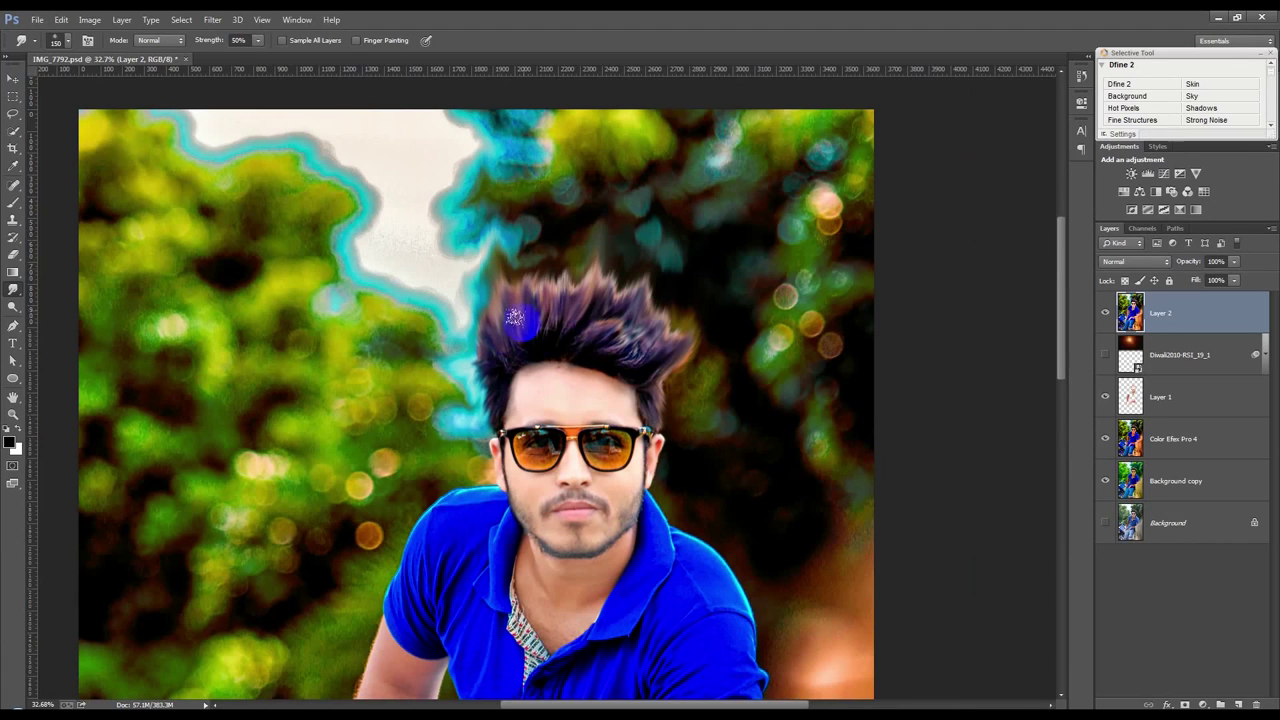
Stretch the top-centre hair into taller spikes and blend the cyan background into the left edge.
{"action": "mouse_move", "coordinate": [565, 320]}
{"action": "left_mouse_down"}
{"action": "mouse_move", "coordinate": [563, 284]}
{"action": "mouse_move", "coordinate": [600, 192]}
{"action": "left_mouse_up"}
{"action": "left_click_drag", "start_coordinate": [560, 296], "coordinate": [585, 208]}
{"action": "left_click_drag", "start_coordinate": [606, 335], "coordinate": [652, 223]}
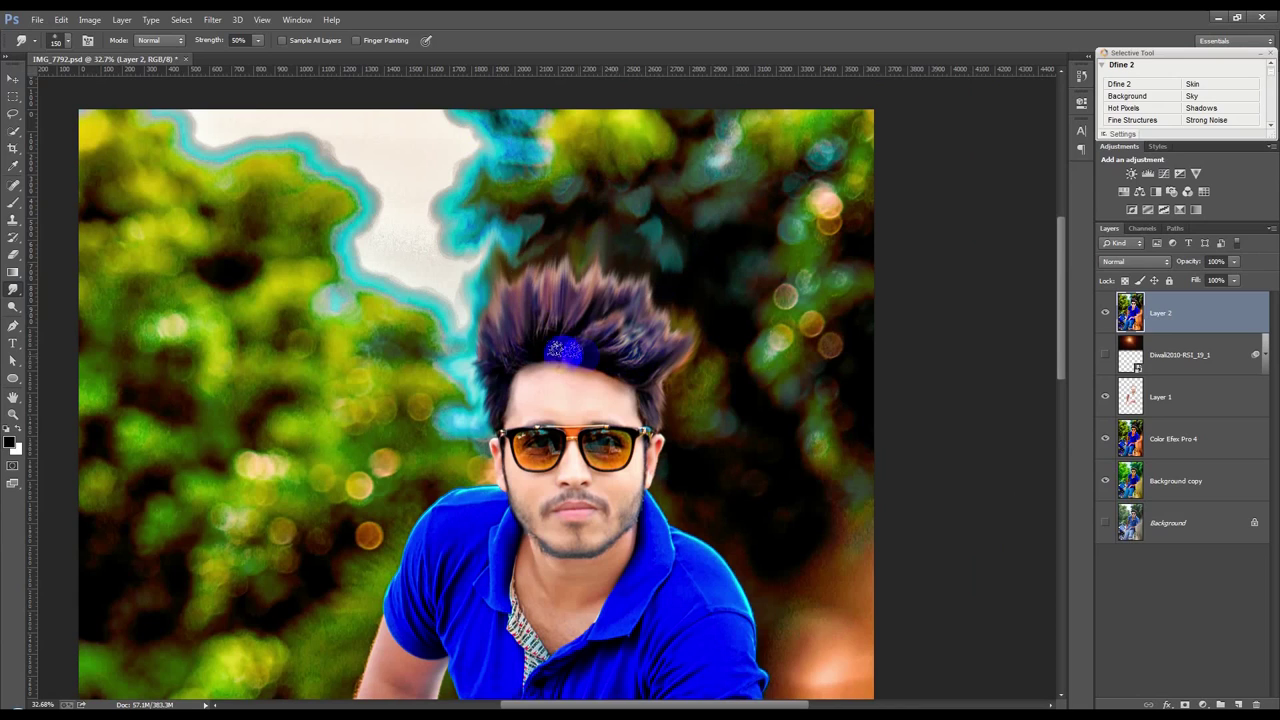
{"action": "left_click", "coordinate": [515, 340]}
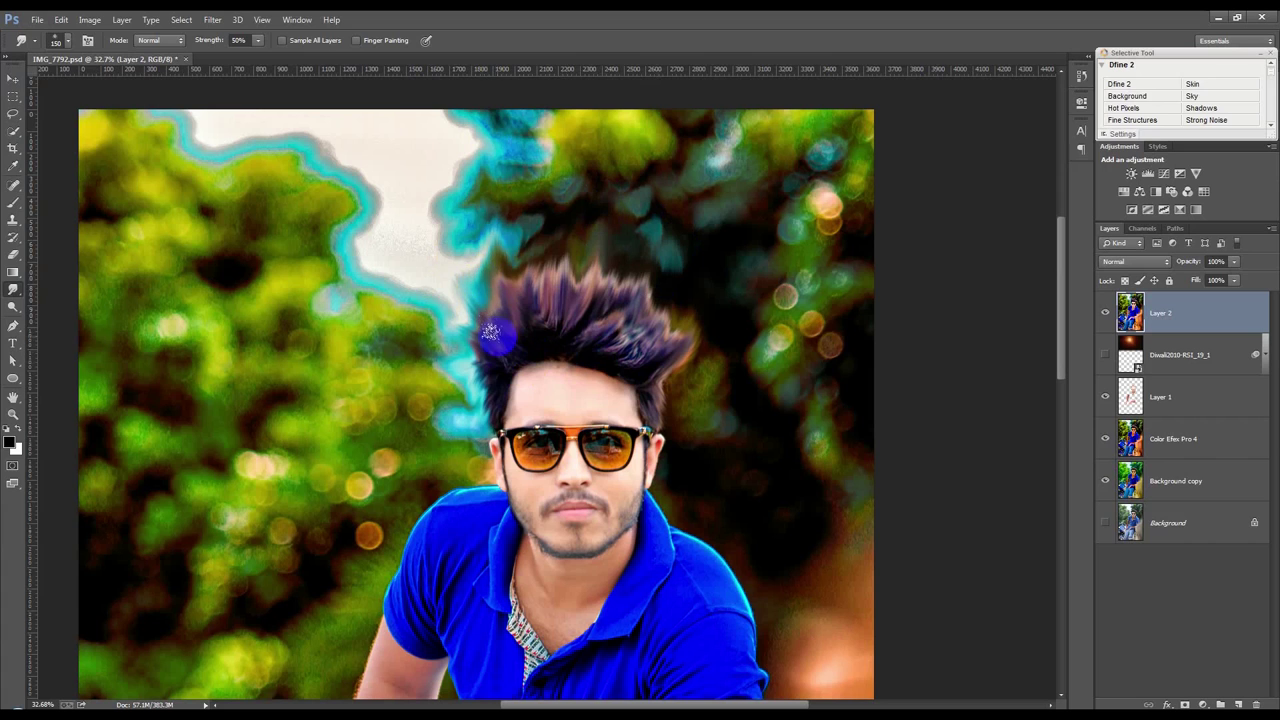
{"action": "left_click_drag", "start_coordinate": [451, 336], "coordinate": [487, 360]}
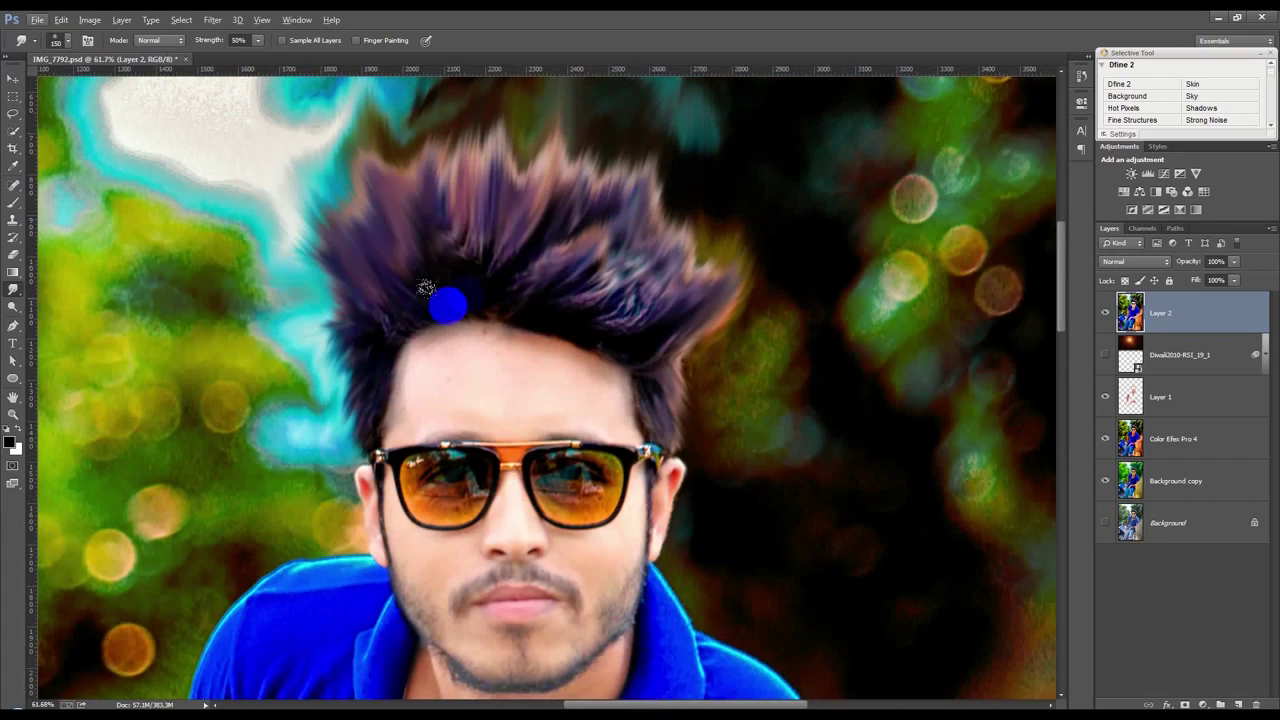
{"action": "left_click_drag", "start_coordinate": [428, 300], "coordinate": [312, 305]}
{"action": "left_click_drag", "start_coordinate": [465, 300], "coordinate": [624, 262]}
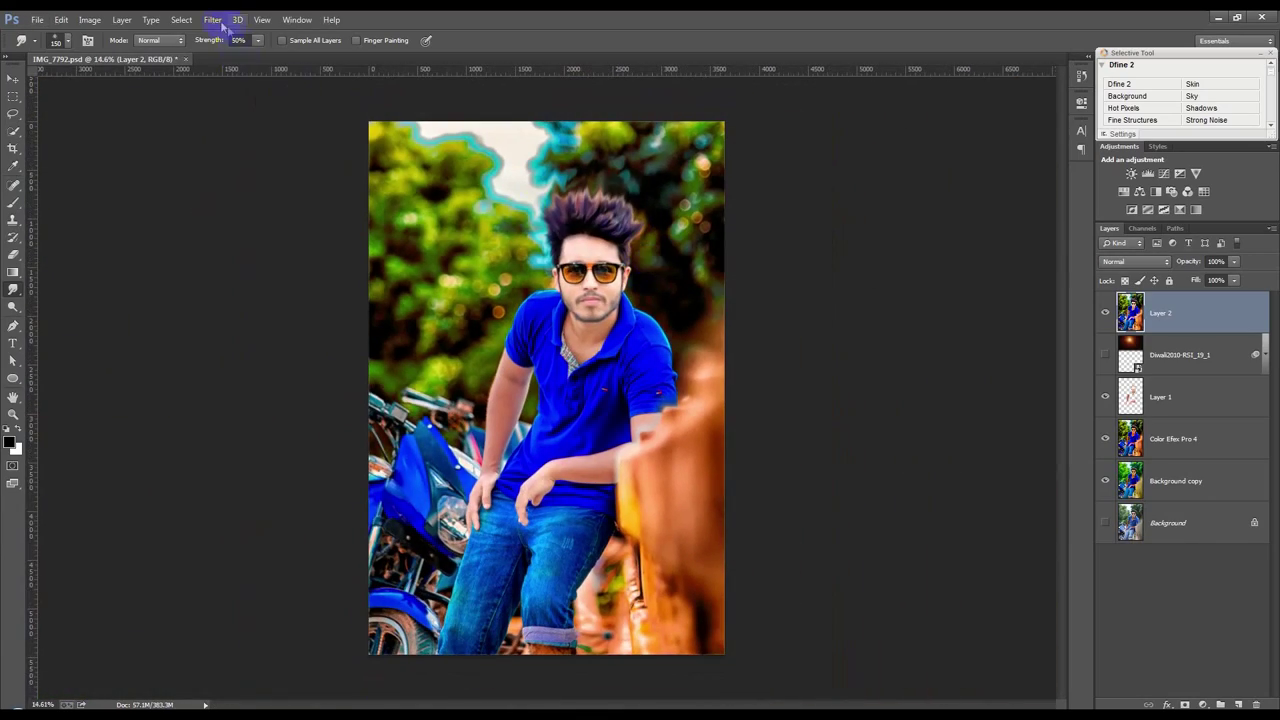
Apply Oil Paint with Stylization 9.8, Cleanliness 9.85, Scale 10, Angular Direction 360, Shine 0, lower Bristle Detail.
{"action": "left_click", "coordinate": [220, 22]}
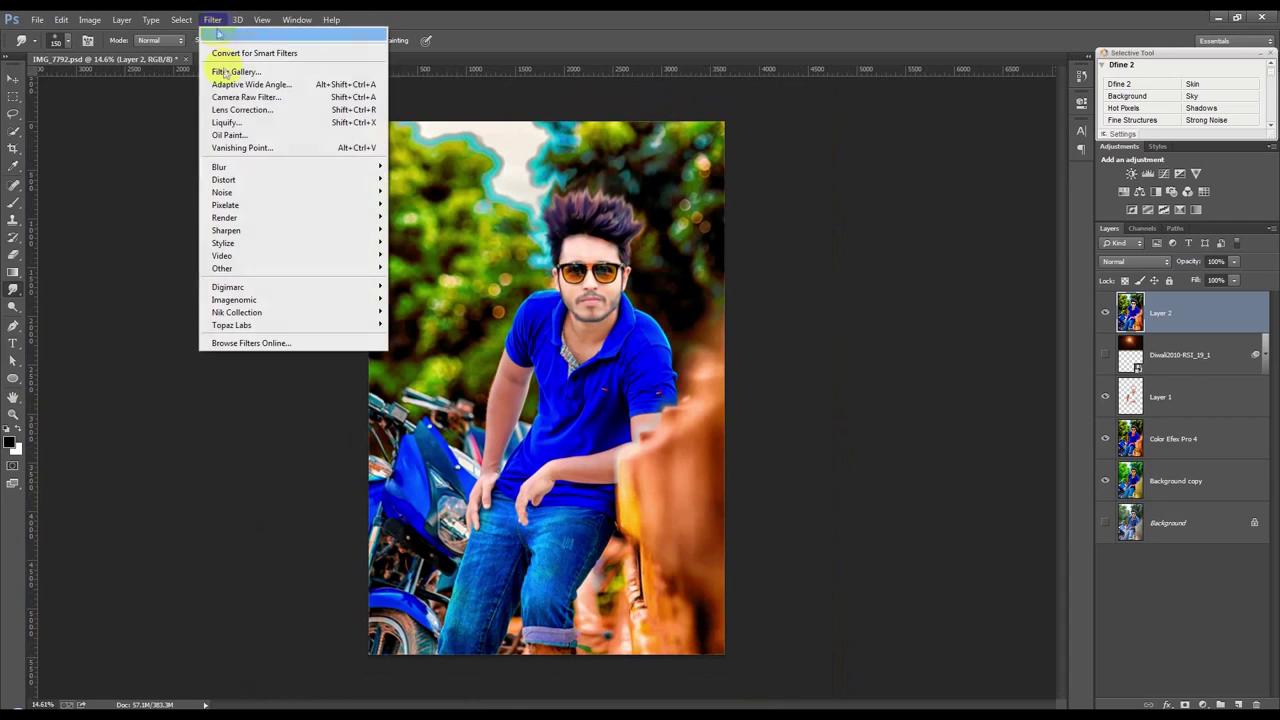
{"action": "left_click", "coordinate": [249, 136]}
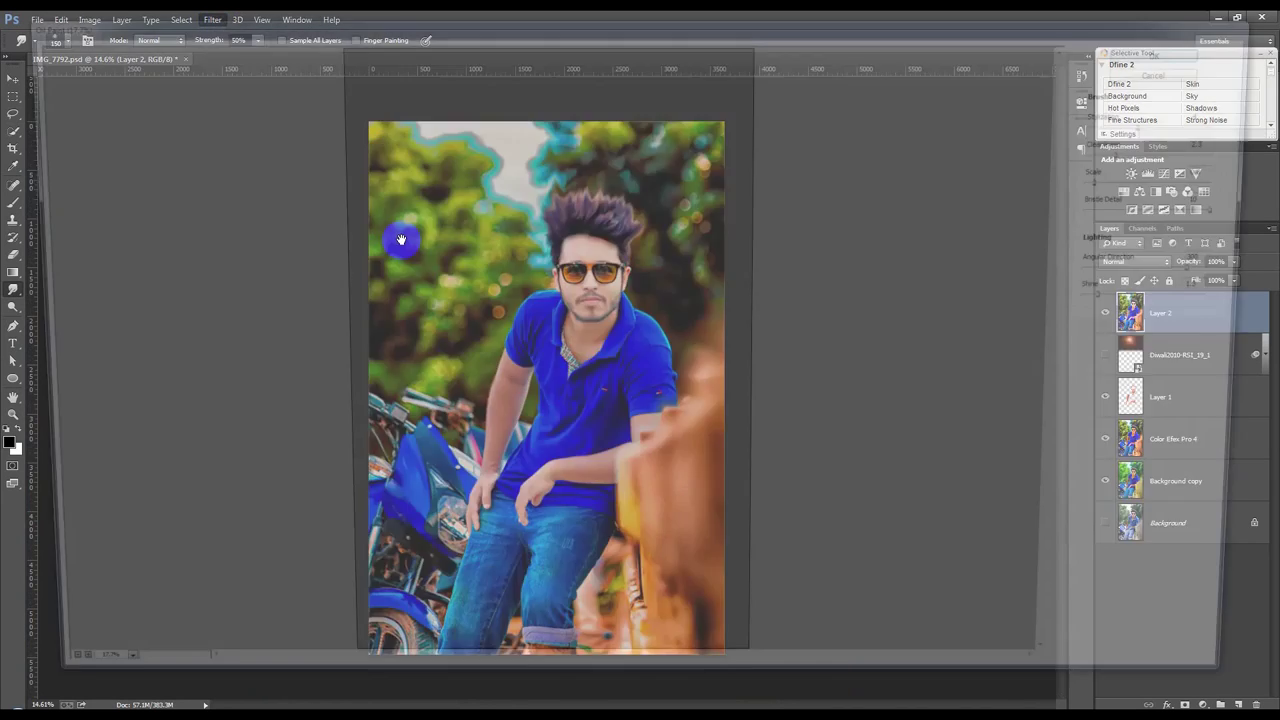
{"action": "left_click_drag", "start_coordinate": [1127, 301], "coordinate": [1100, 297]}
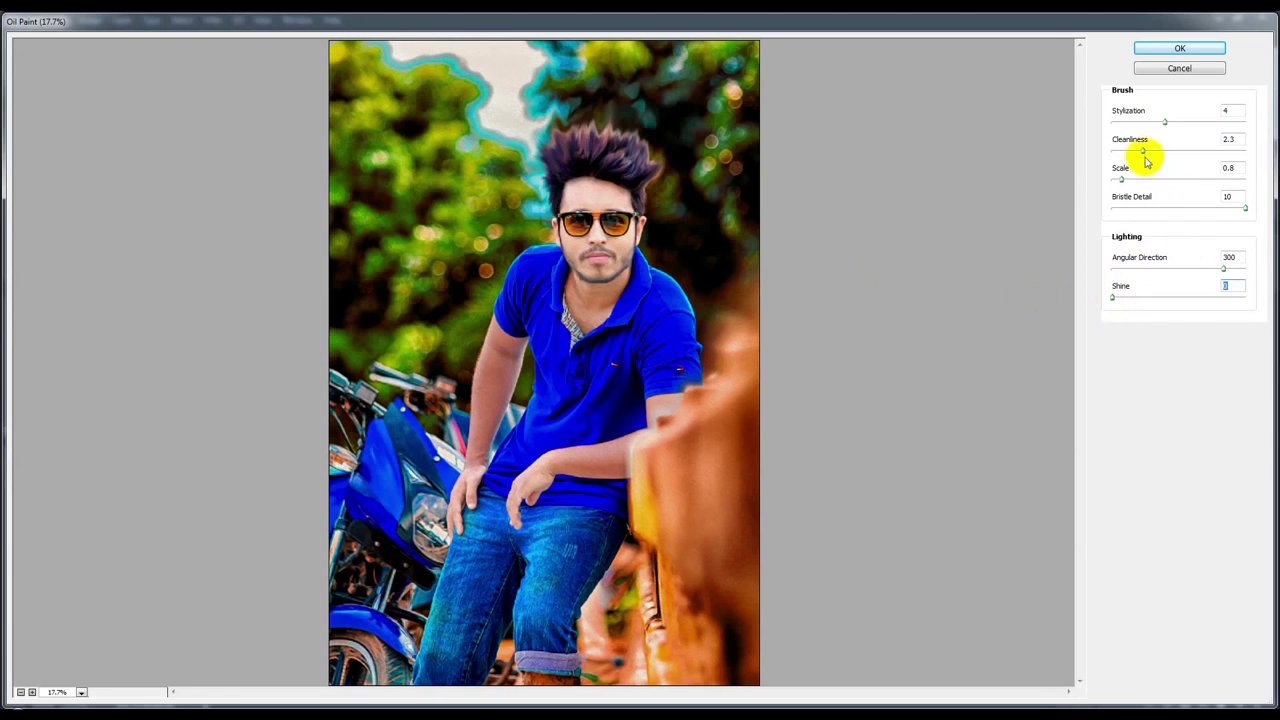
{"action": "mouse_move", "coordinate": [1147, 152]}
{"action": "left_mouse_down"}
{"action": "mouse_move", "coordinate": [1193, 151]}
{"action": "mouse_move", "coordinate": [1217, 121]}
{"action": "left_mouse_up"}
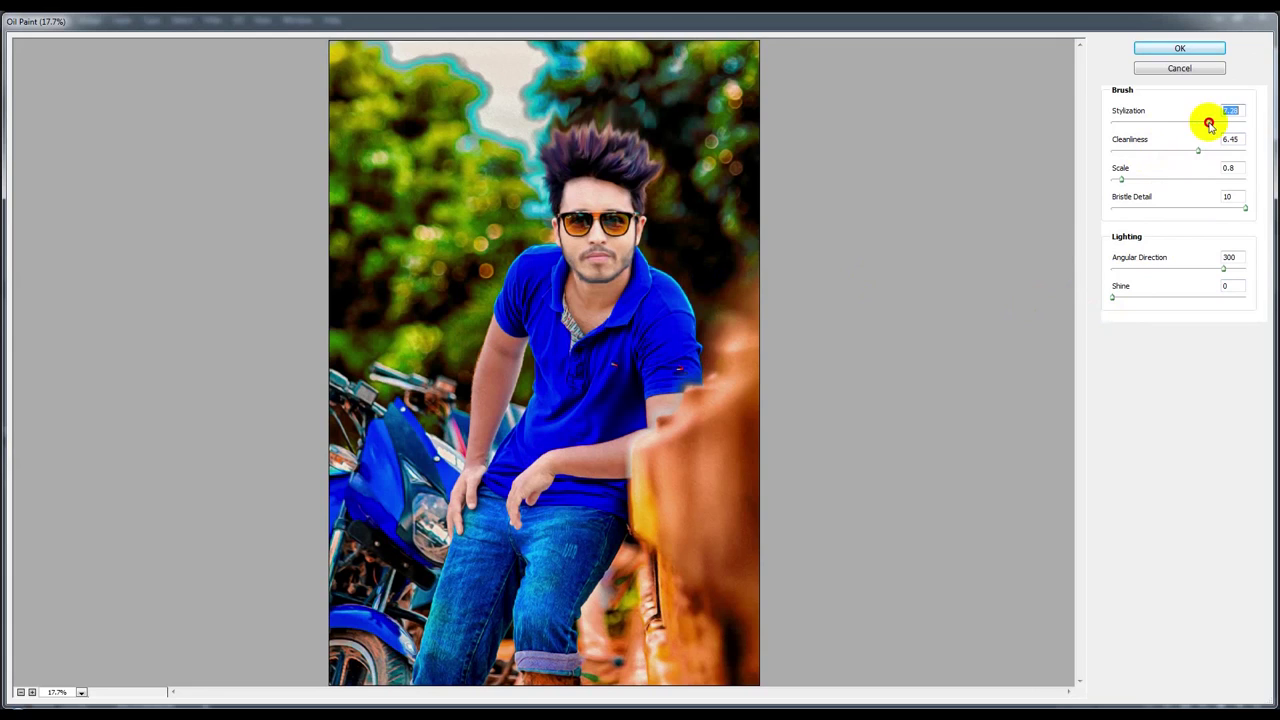
{"action": "left_click_drag", "start_coordinate": [1135, 182], "coordinate": [1227, 178]}
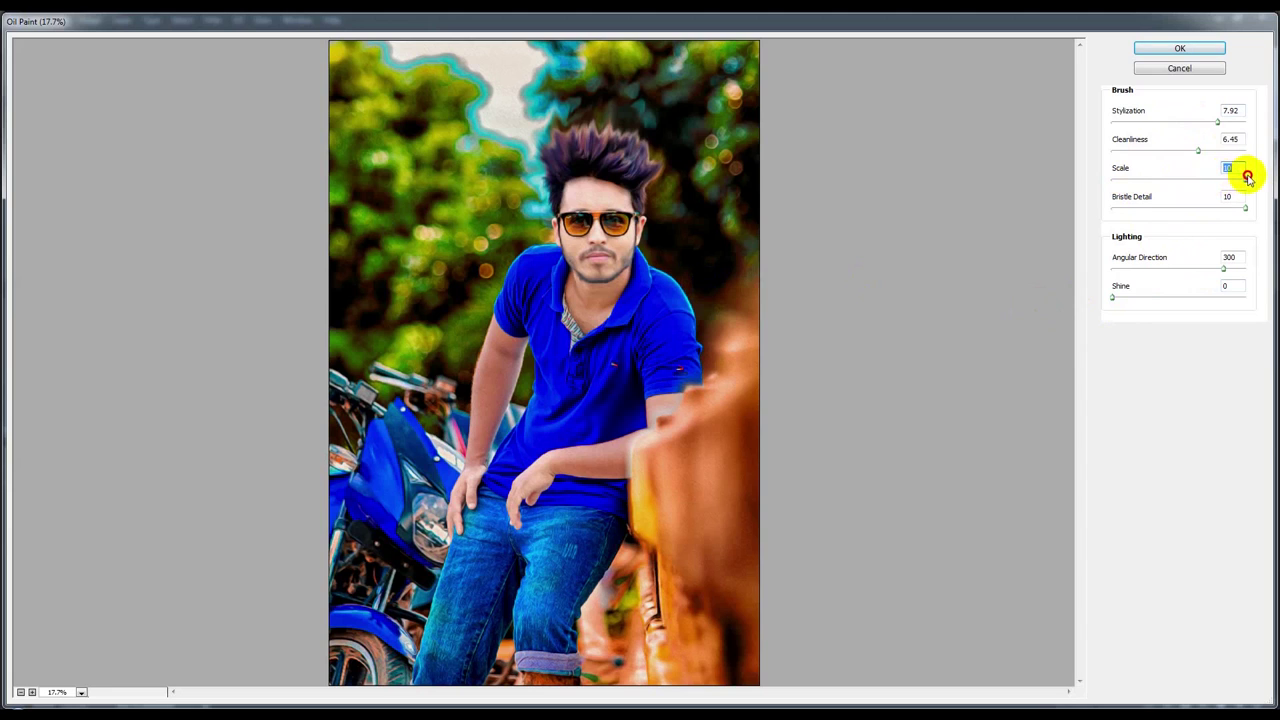
{"action": "mouse_move", "coordinate": [1198, 150]}
{"action": "left_mouse_down"}
{"action": "mouse_move", "coordinate": [1245, 151]}
{"action": "mouse_move", "coordinate": [1266, 122]}
{"action": "left_mouse_up"}
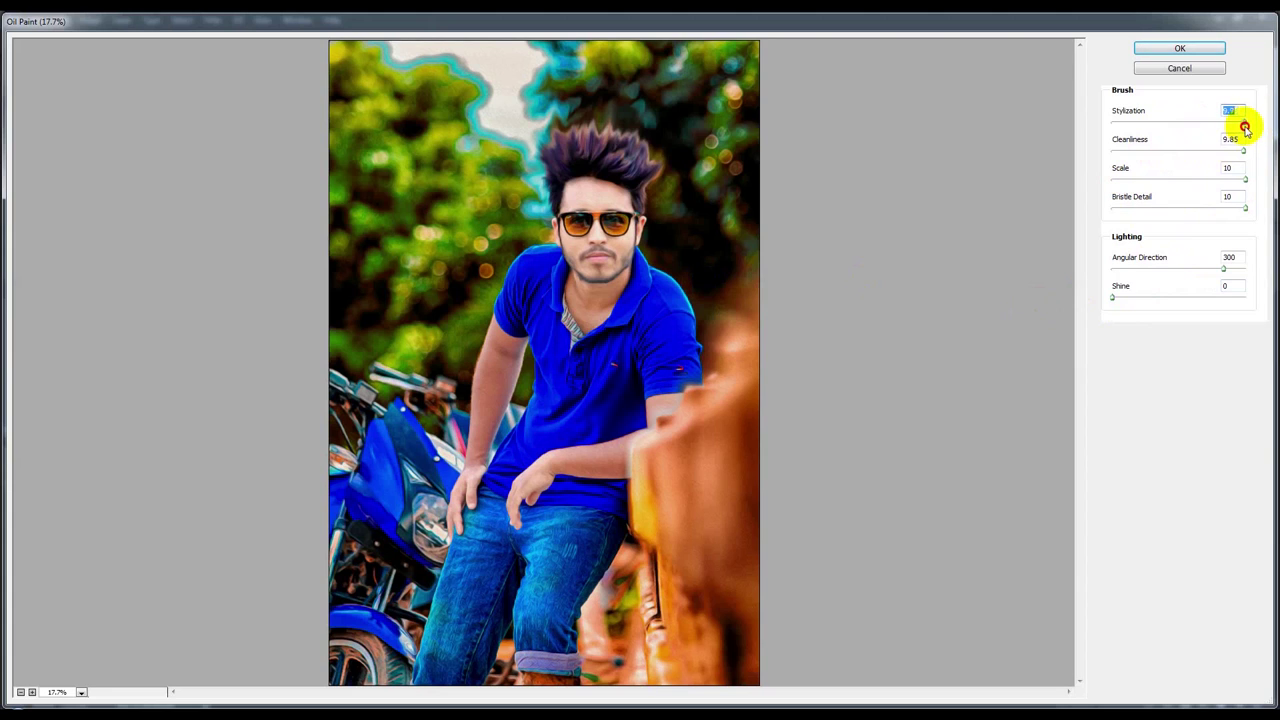
{"action": "left_click_drag", "start_coordinate": [1223, 269], "coordinate": [1274, 256]}
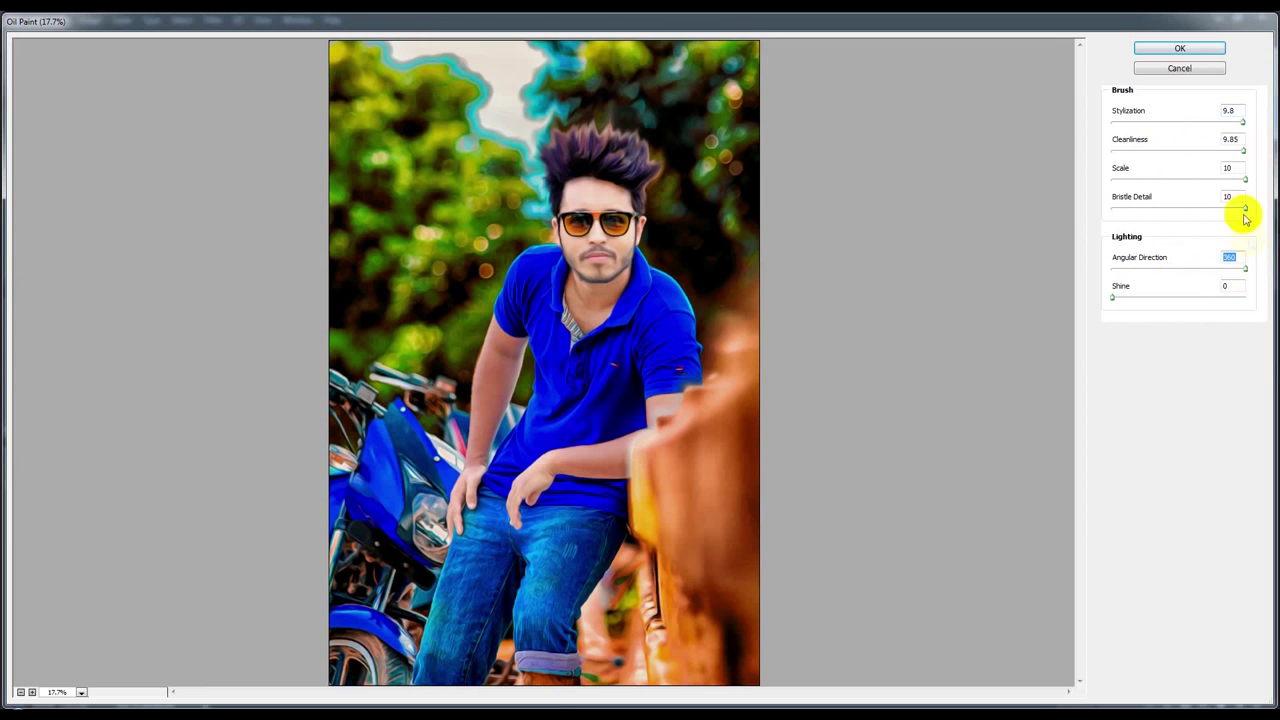
{"action": "left_click_drag", "start_coordinate": [1245, 212], "coordinate": [1152, 210]}
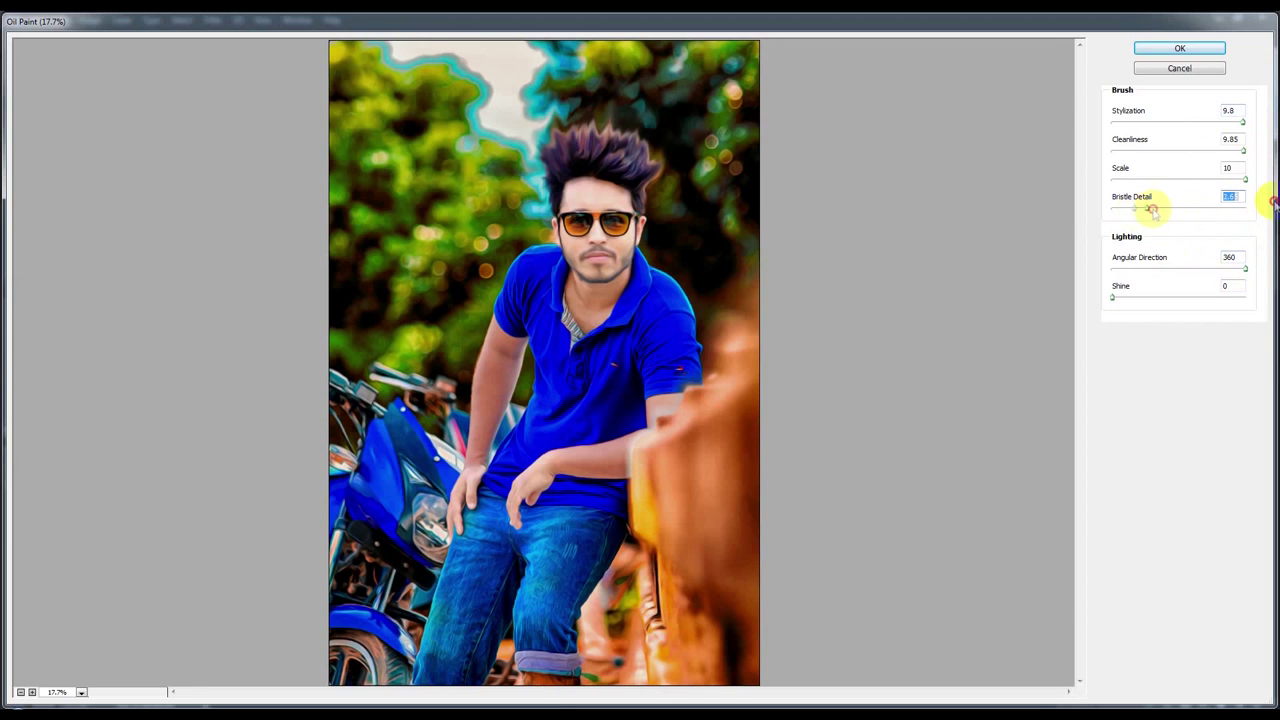
{"action": "left_click", "coordinate": [1204, 48]}
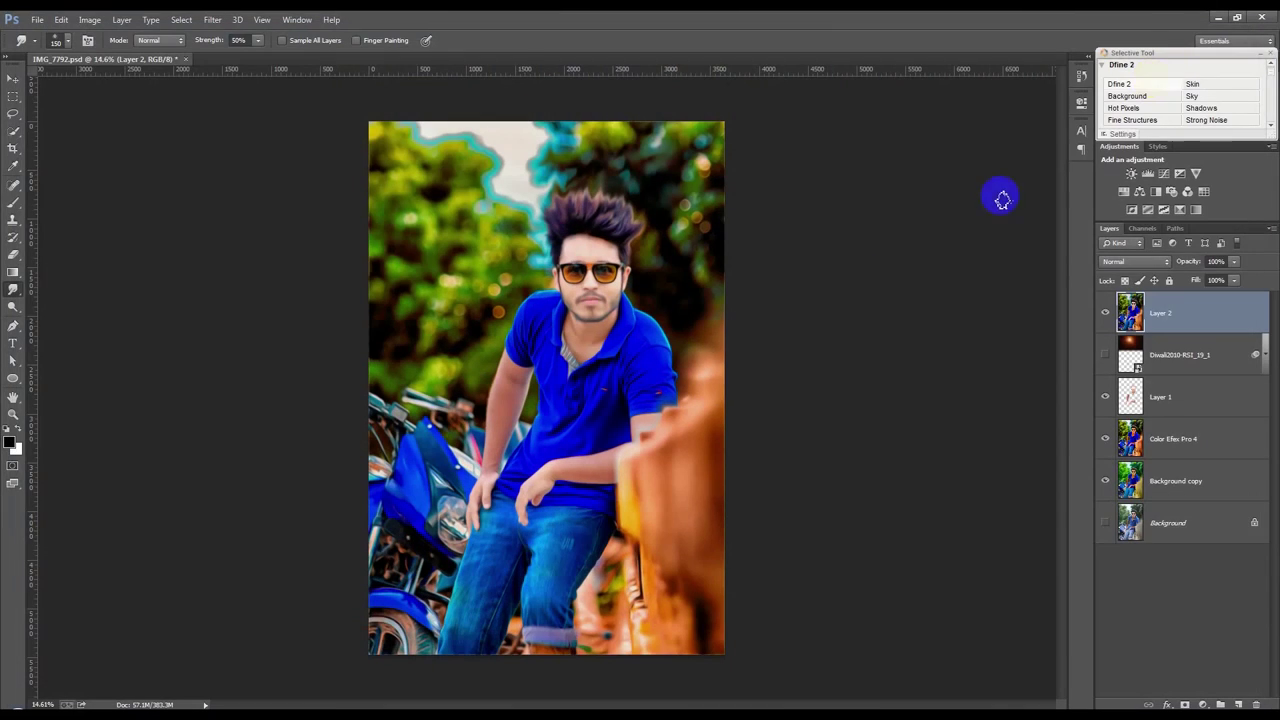
{"action": "key", "text": "ctrl+0"}
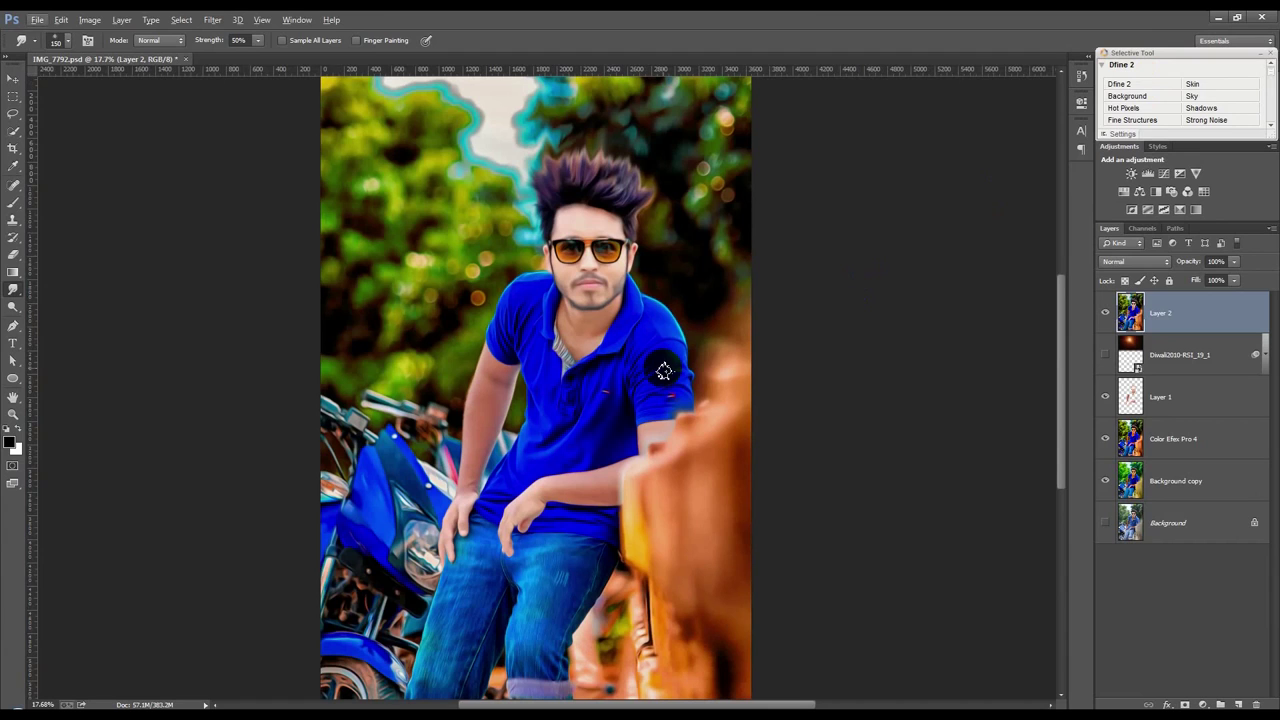
Review the oil-painted image and bring up the Filter menu.
{"action": "scroll", "coordinate": [664, 371], "scroll_direction": "down", "scroll_amount": 1}
{"action": "scroll", "coordinate": [664, 371], "scroll_direction": "down", "scroll_amount": 1}
{"action": "scroll", "coordinate": [664, 371], "scroll_direction": "up", "scroll_amount": 1}
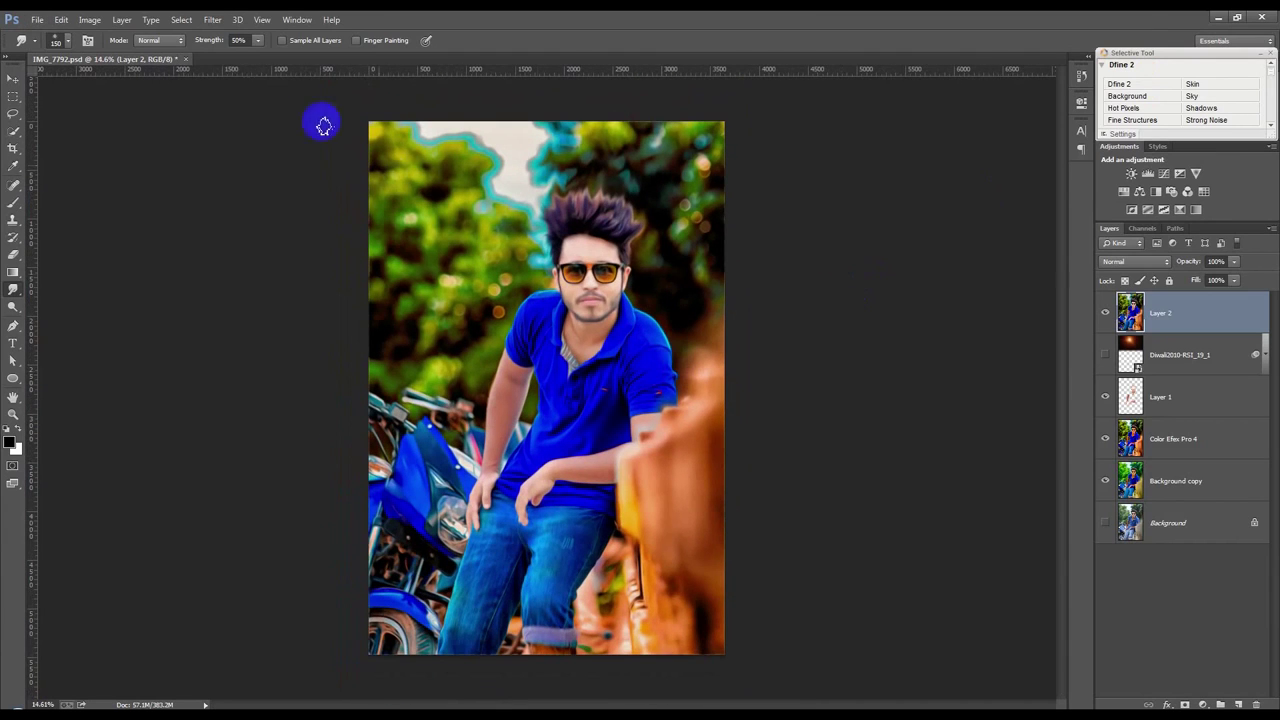
{"action": "left_click", "coordinate": [214, 22]}
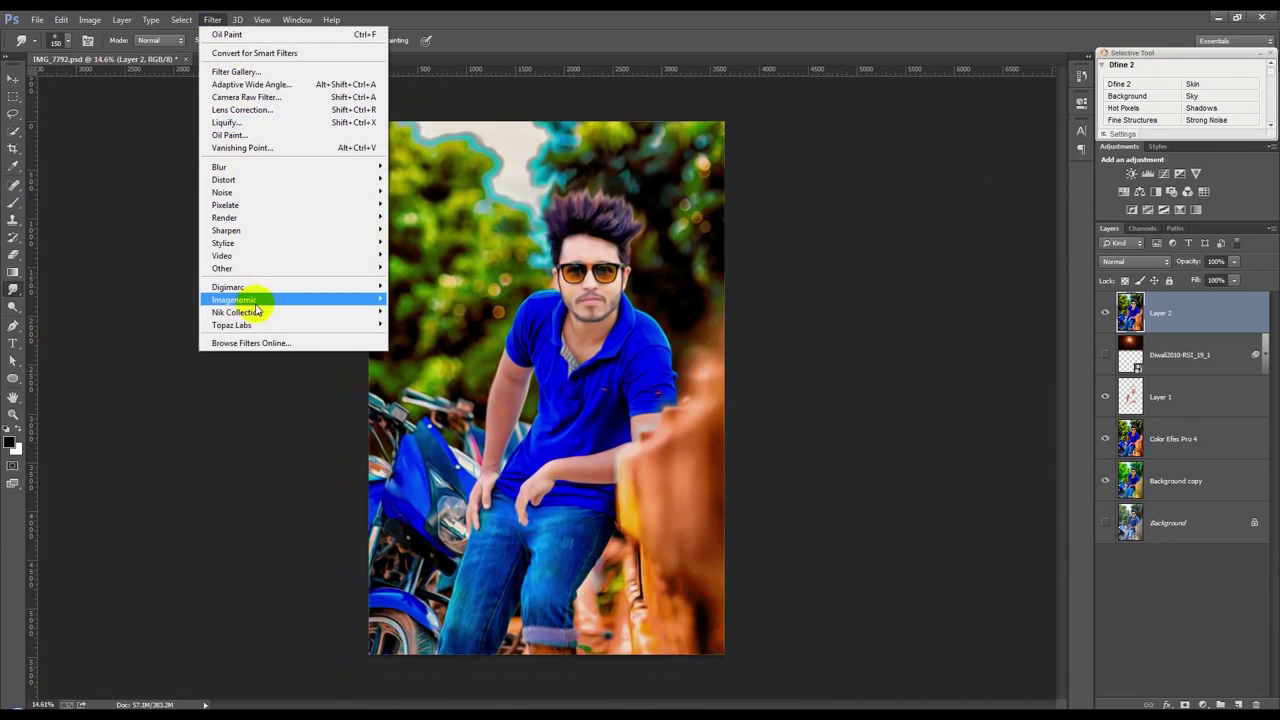
{"action": "mouse_move", "coordinate": [237, 312]}
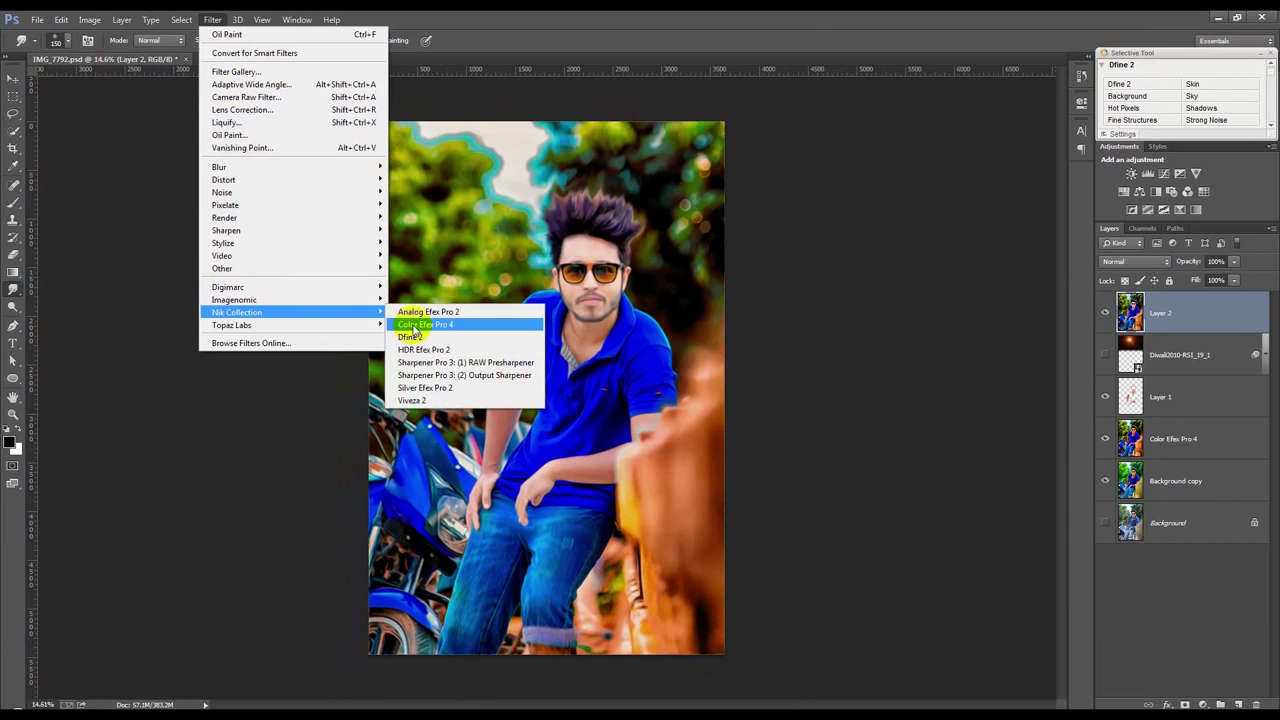
In Color Efex Pro 4, preview Bi-Color through Cross Balance filters, then choose Dark Contrasts.
{"action": "left_click", "coordinate": [402, 327]}
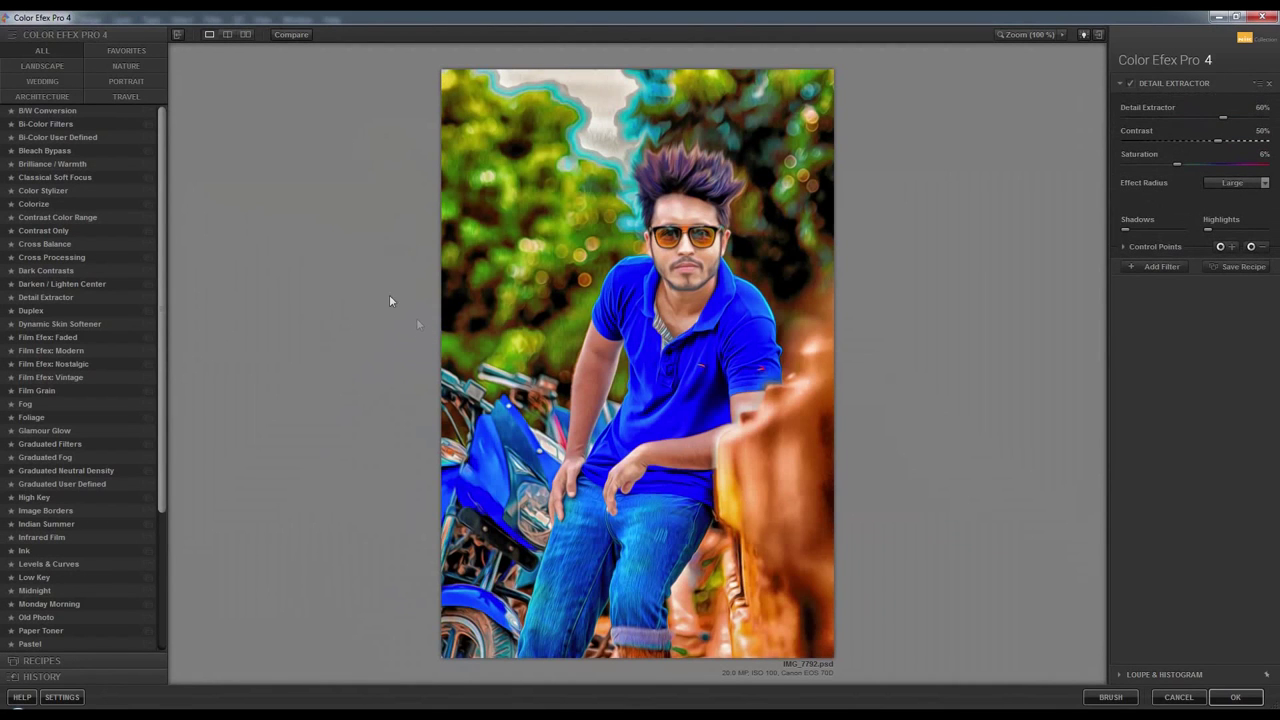
{"action": "left_click", "coordinate": [50, 124]}
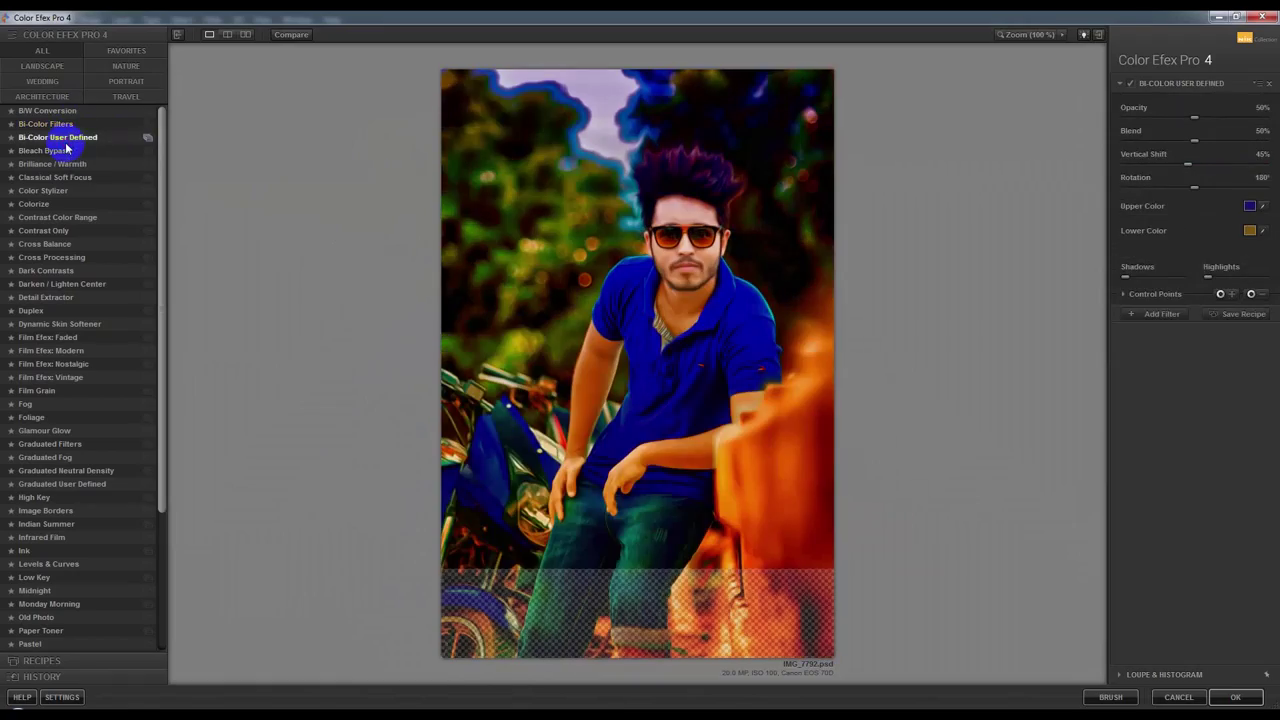
{"action": "left_click", "coordinate": [52, 164]}
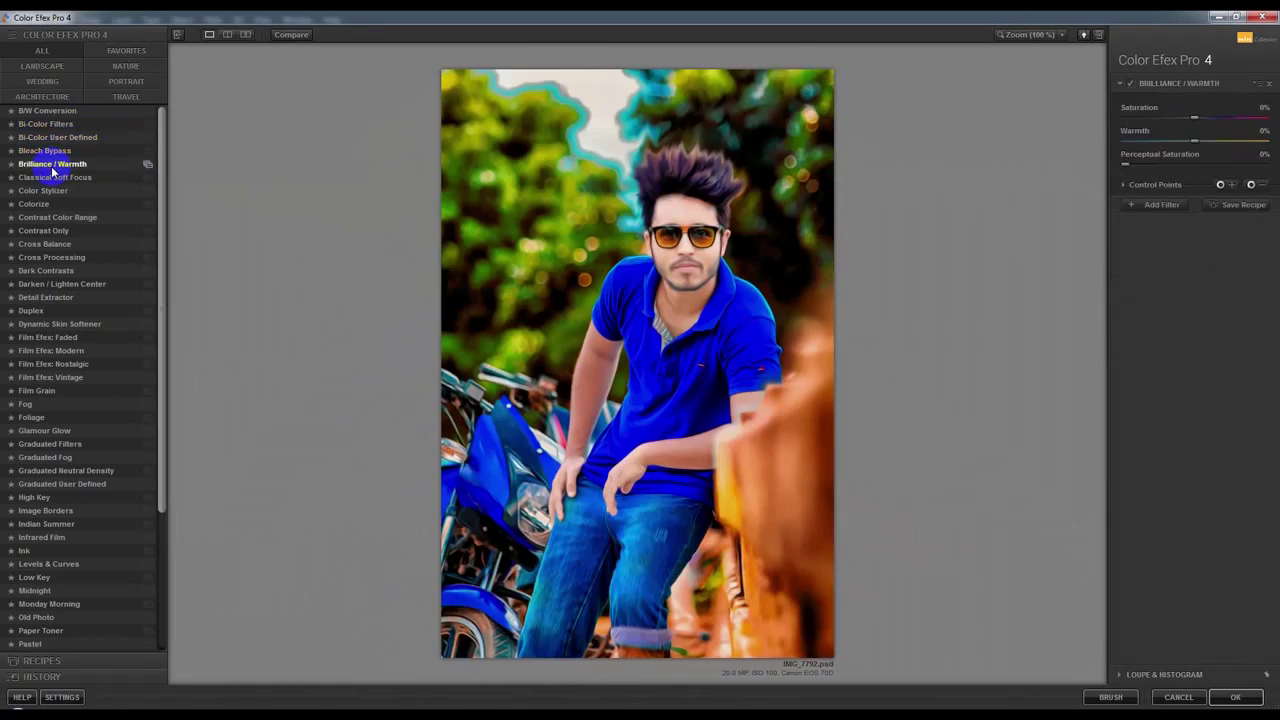
{"action": "left_click", "coordinate": [52, 178]}
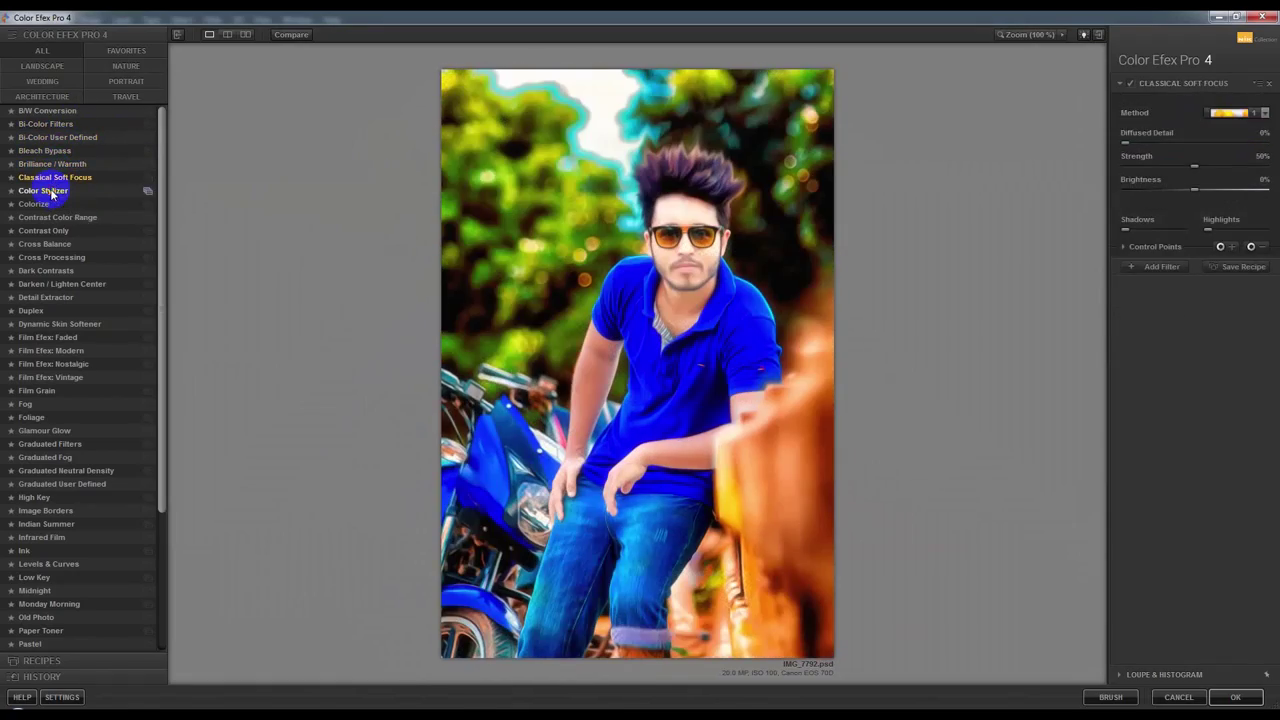
{"action": "left_click", "coordinate": [51, 192]}
{"action": "left_click", "coordinate": [40, 204]}
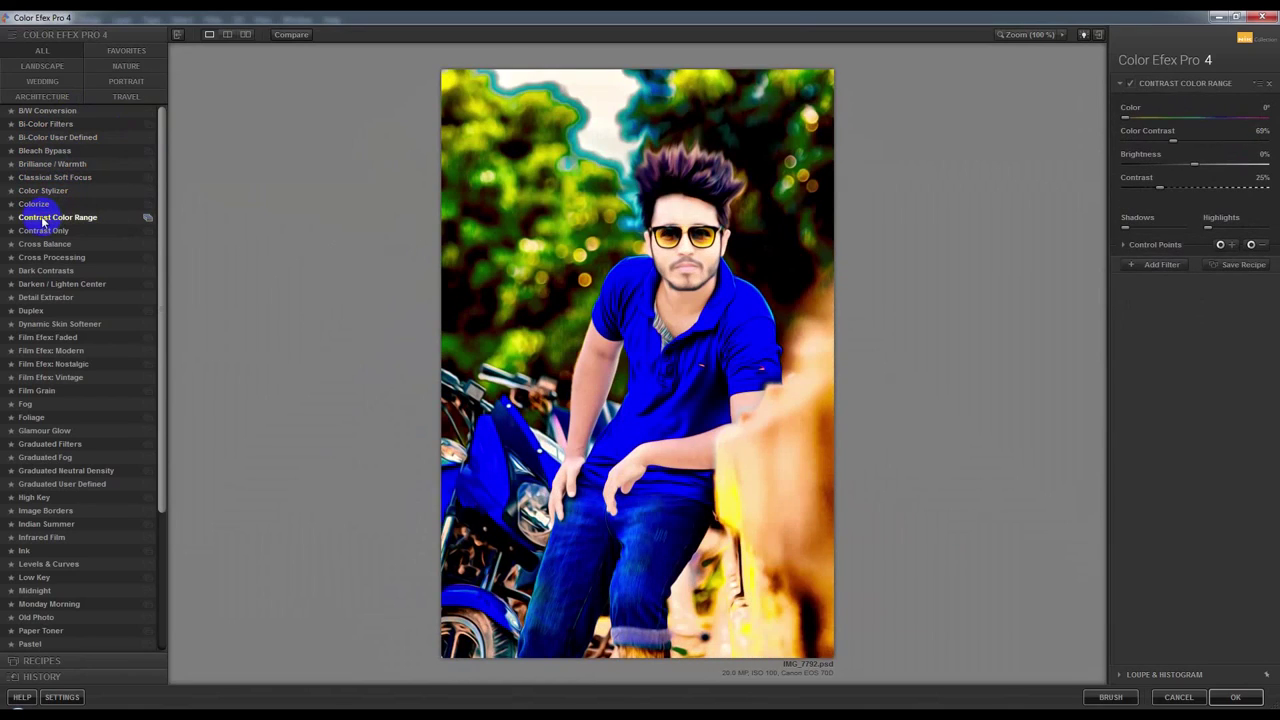
{"action": "left_click", "coordinate": [43, 231]}
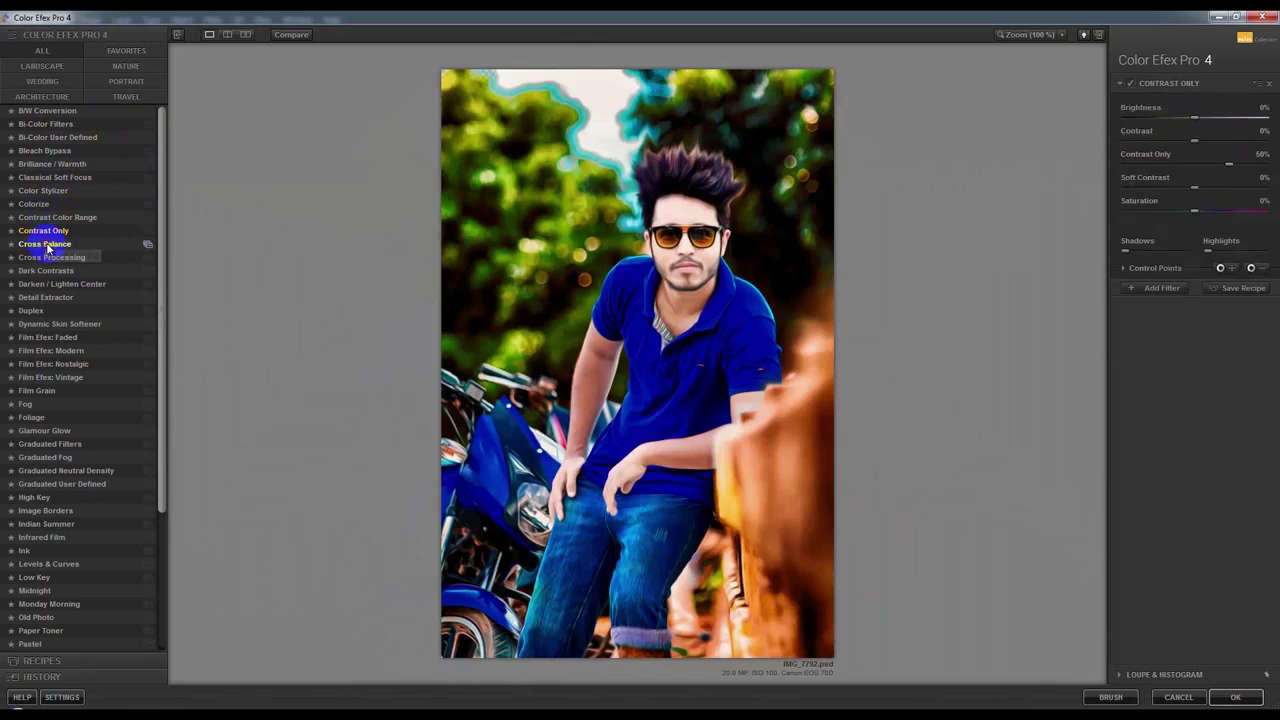
{"action": "left_click", "coordinate": [47, 246]}
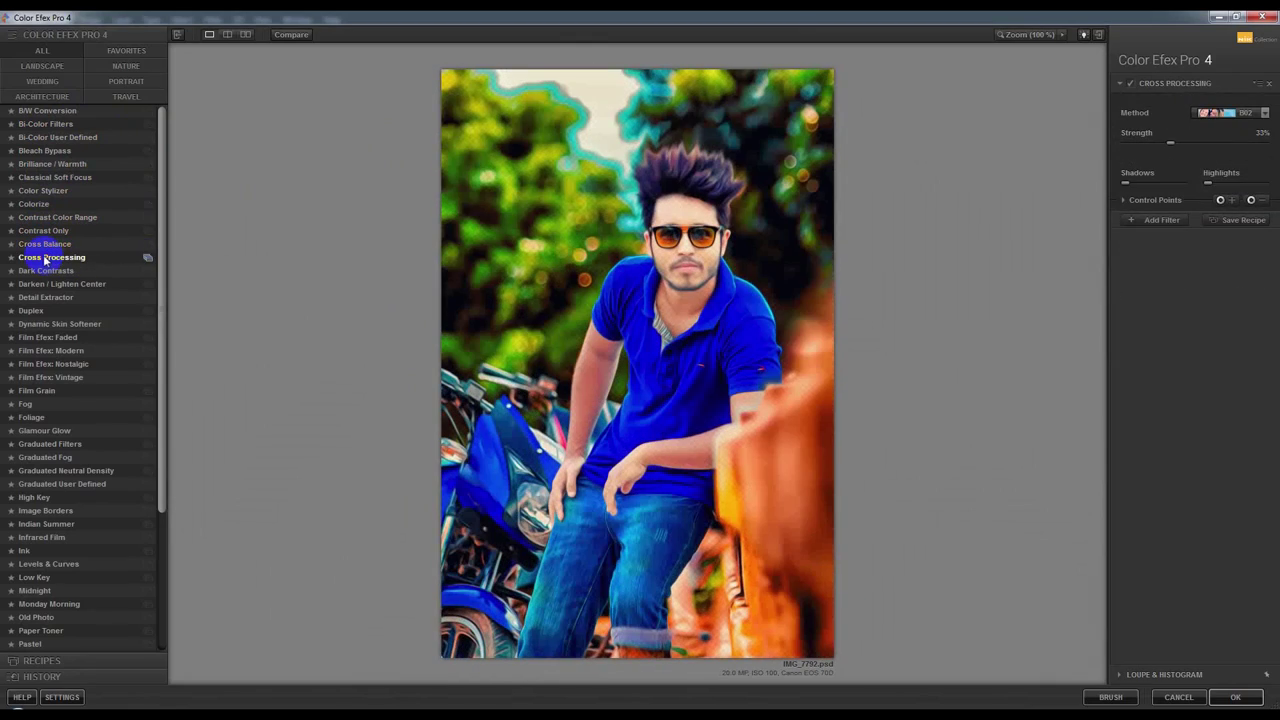
{"action": "left_click", "coordinate": [45, 270]}
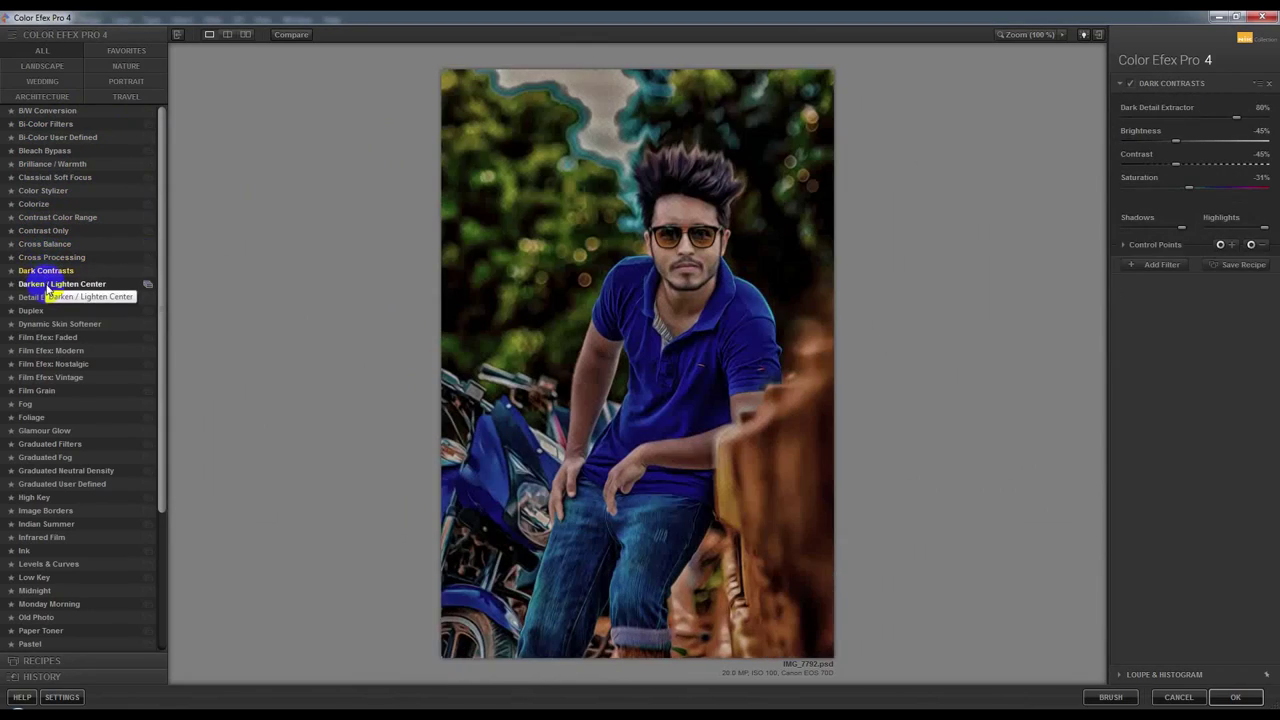
Set Dark Contrasts to 100% dark detail, -49% brightness, -65% contrast, -8% saturation, and apply.
{"action": "left_click_drag", "start_coordinate": [1176, 140], "coordinate": [1202, 143]}
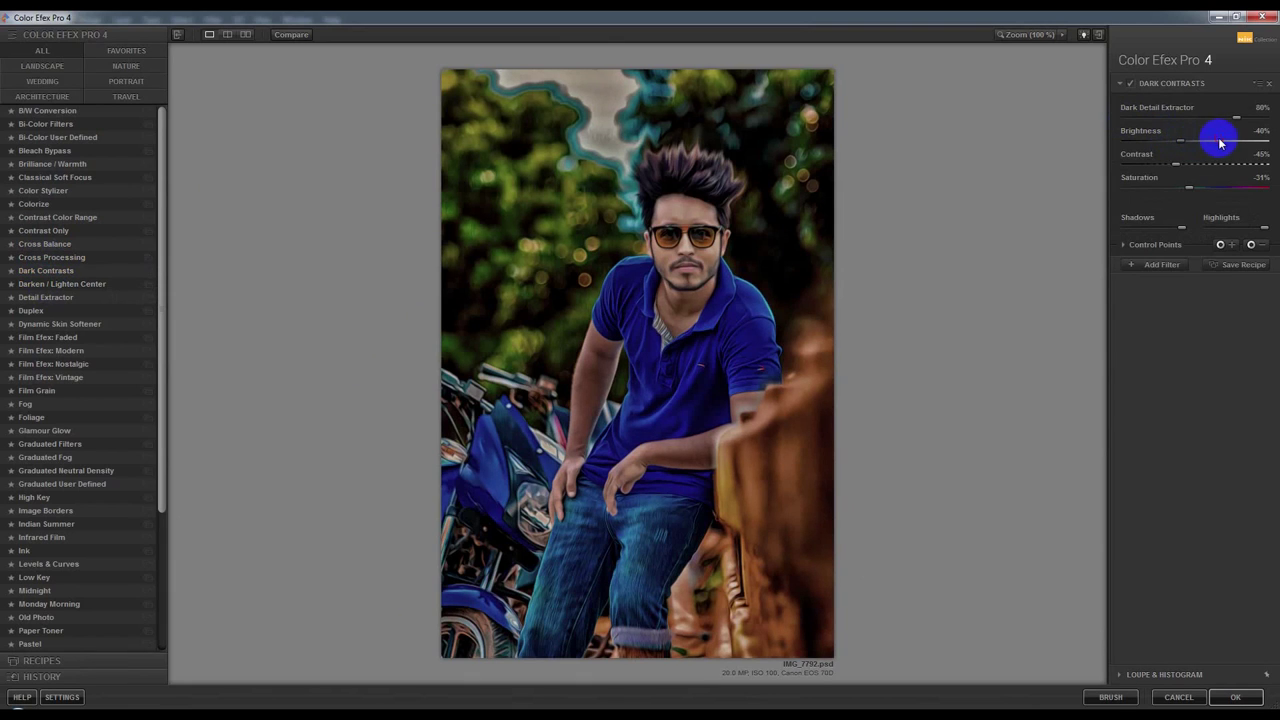
{"action": "left_click_drag", "start_coordinate": [1189, 187], "coordinate": [1276, 186]}
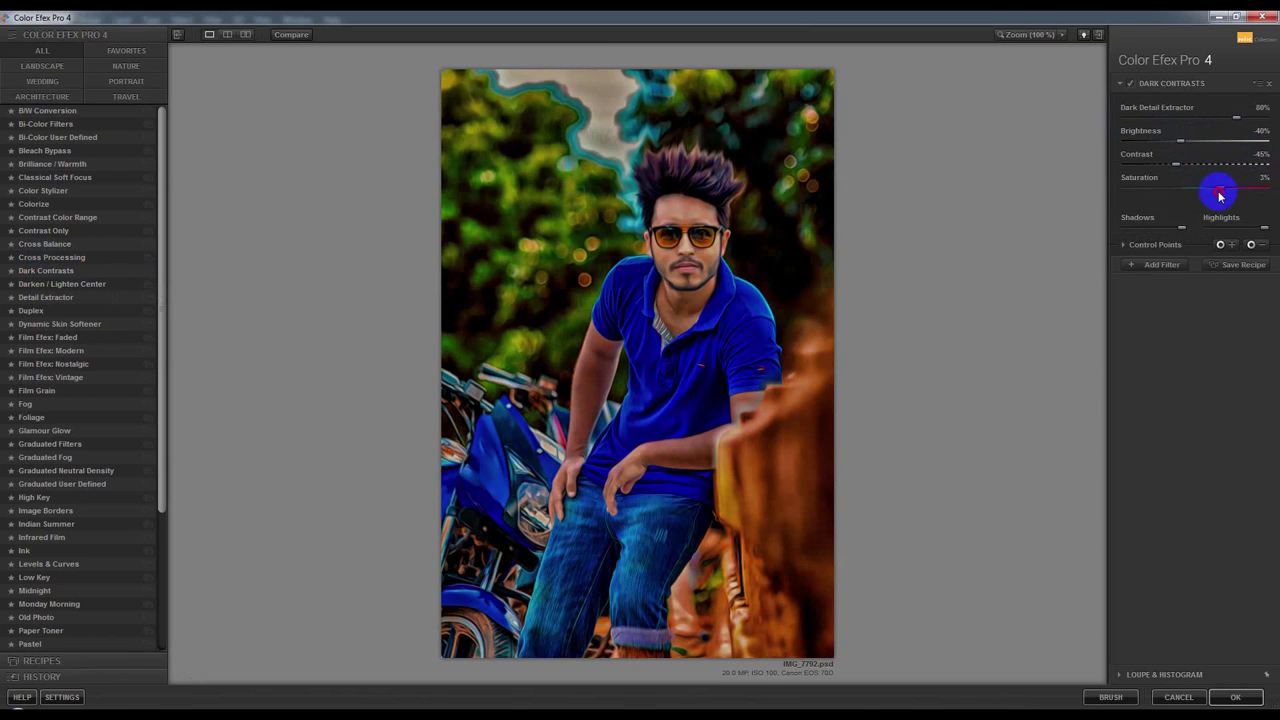
{"action": "mouse_move", "coordinate": [1219, 195]}
{"action": "left_mouse_down"}
{"action": "mouse_move", "coordinate": [1211, 161]}
{"action": "mouse_move", "coordinate": [1159, 171]}
{"action": "left_mouse_up"}
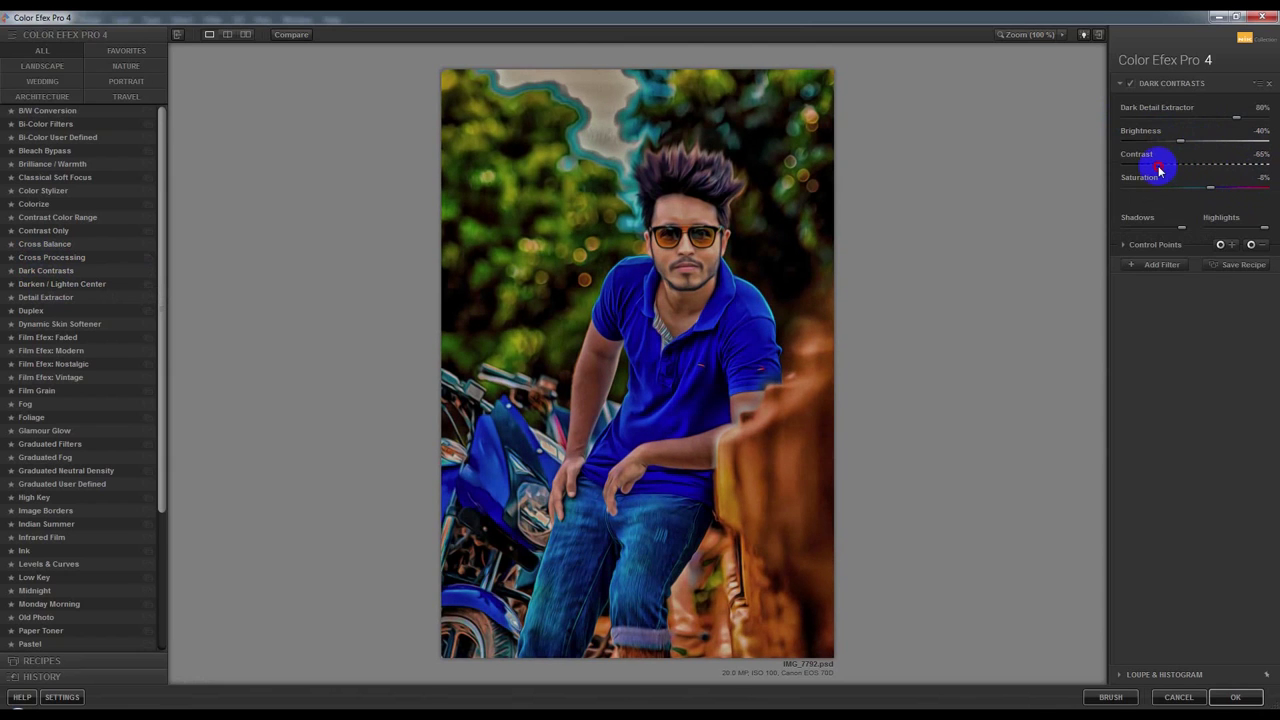
{"action": "left_click_drag", "start_coordinate": [1236, 117], "coordinate": [1264, 117]}
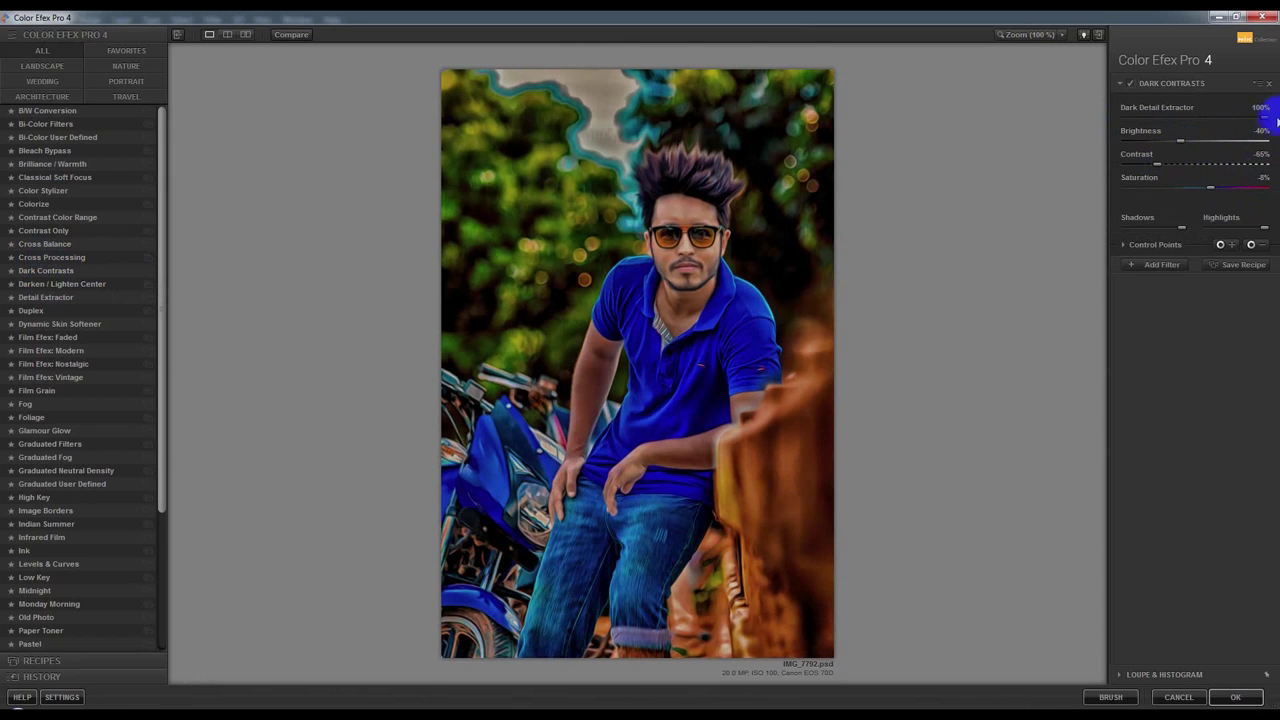
{"action": "left_click_drag", "start_coordinate": [1188, 148], "coordinate": [1173, 150]}
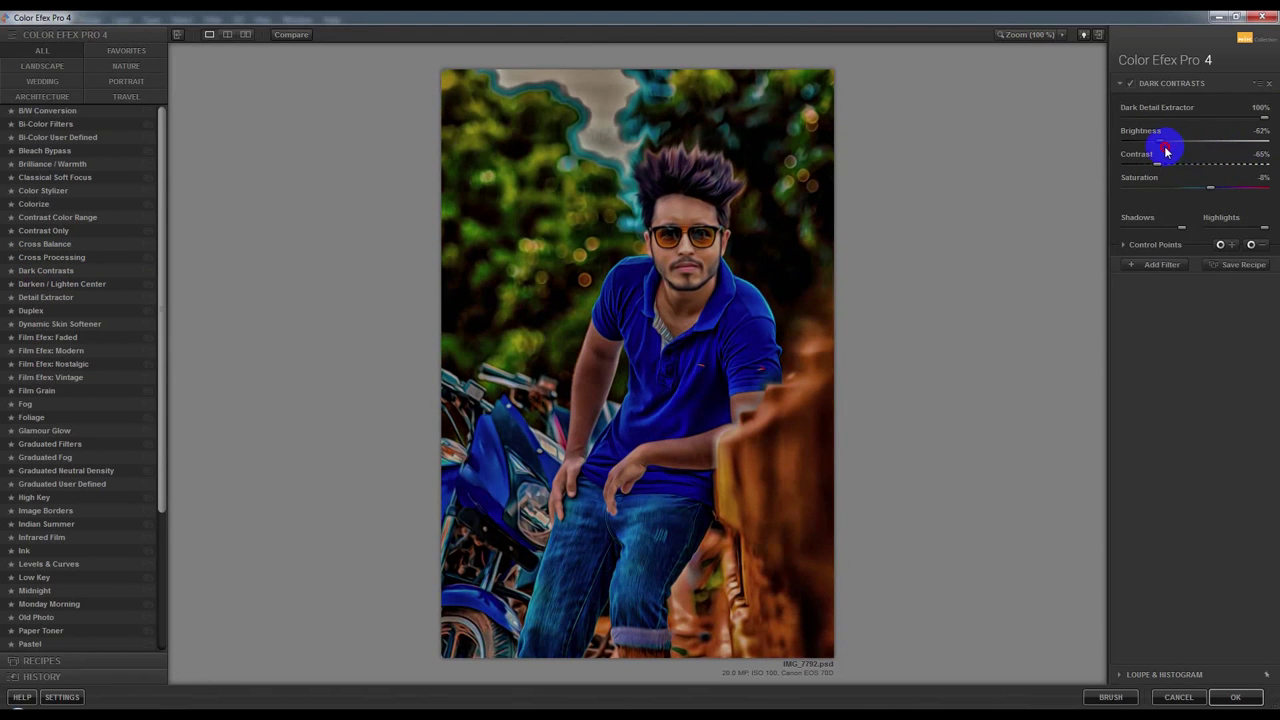
{"action": "left_click_drag", "start_coordinate": [1178, 148], "coordinate": [1178, 149]}
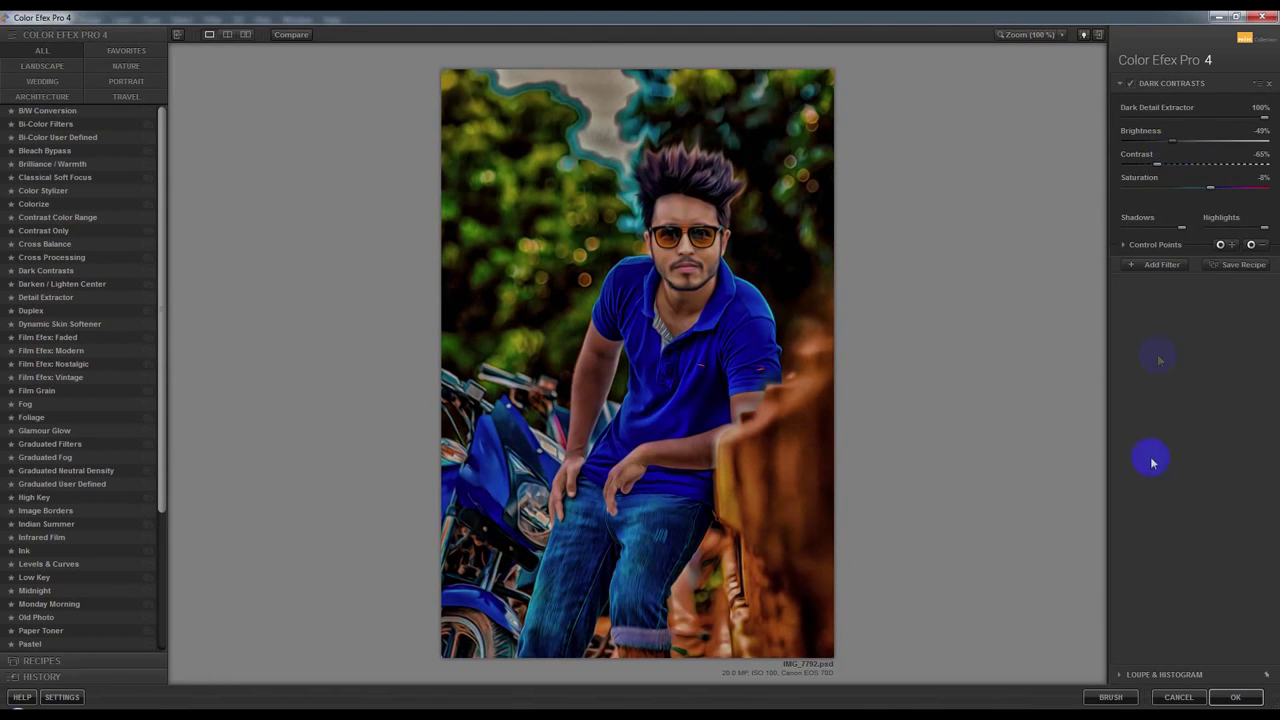
{"action": "left_click", "coordinate": [1224, 699]}
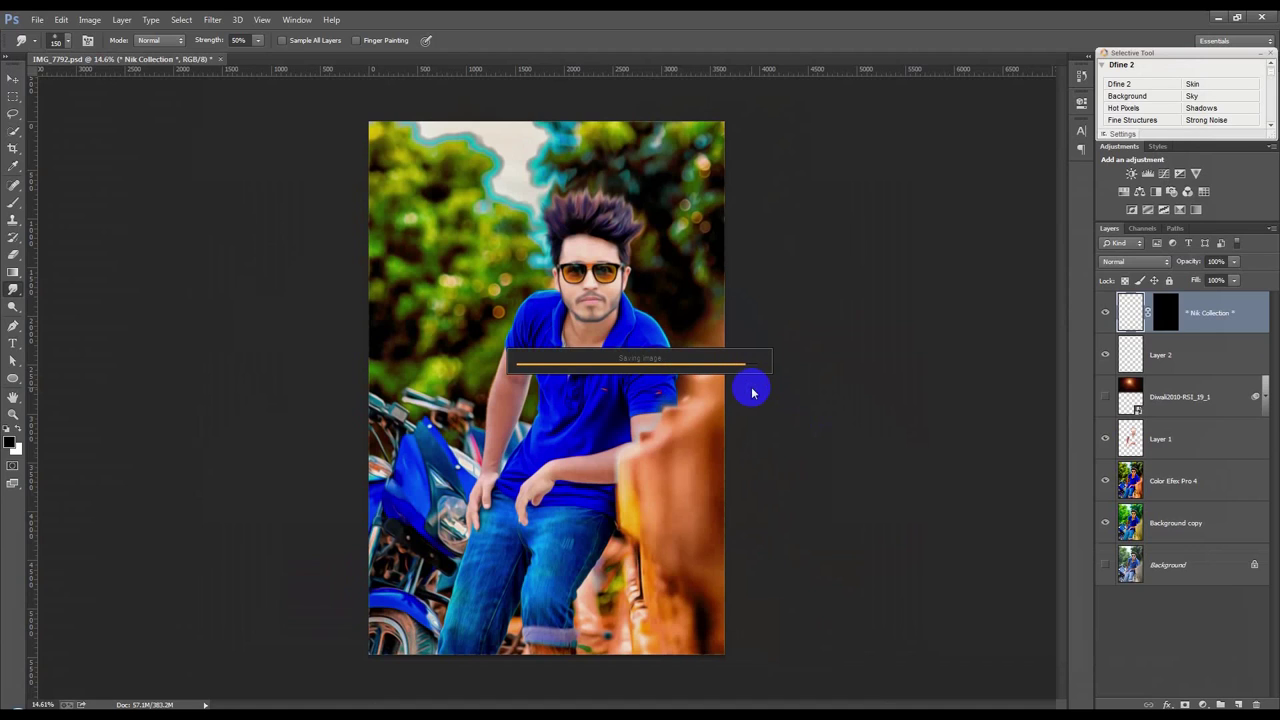
Save the document and add a white layer mask to the Dark Contrasts layer.
{"action": "key", "text": "ctrl+s"}
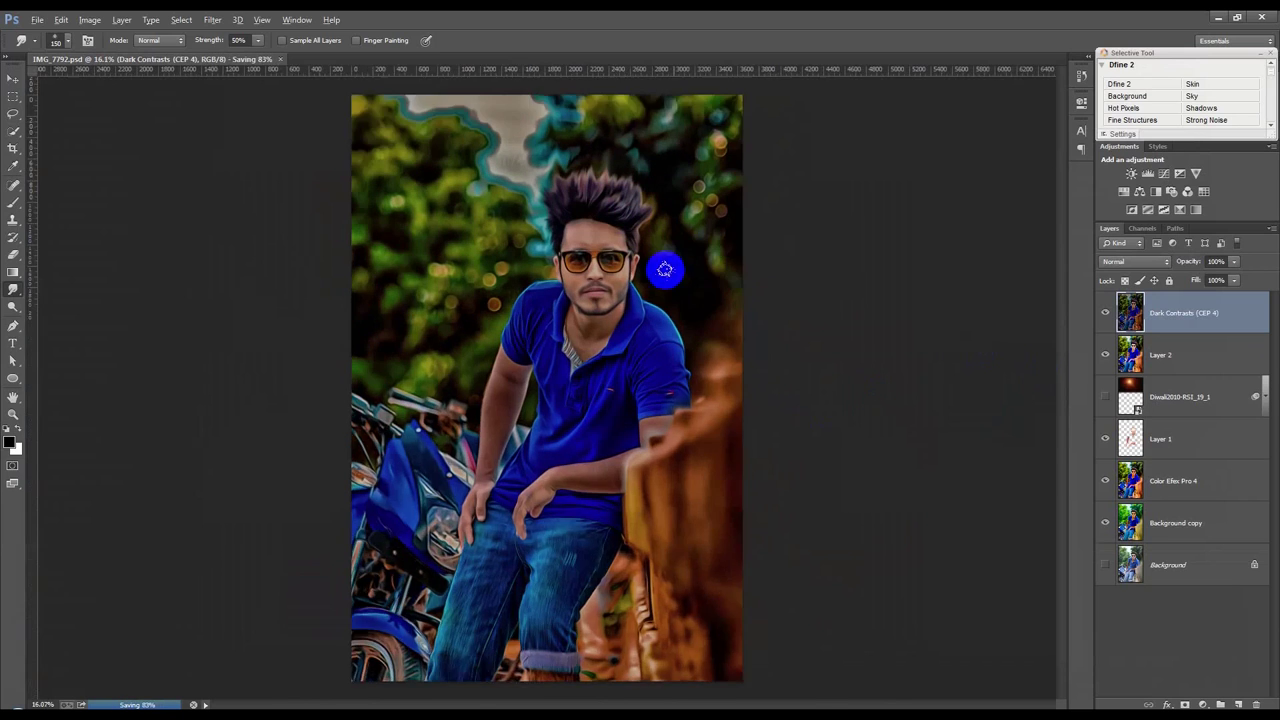
{"action": "scroll", "coordinate": [667, 270], "scroll_direction": "up", "scroll_amount": 5}
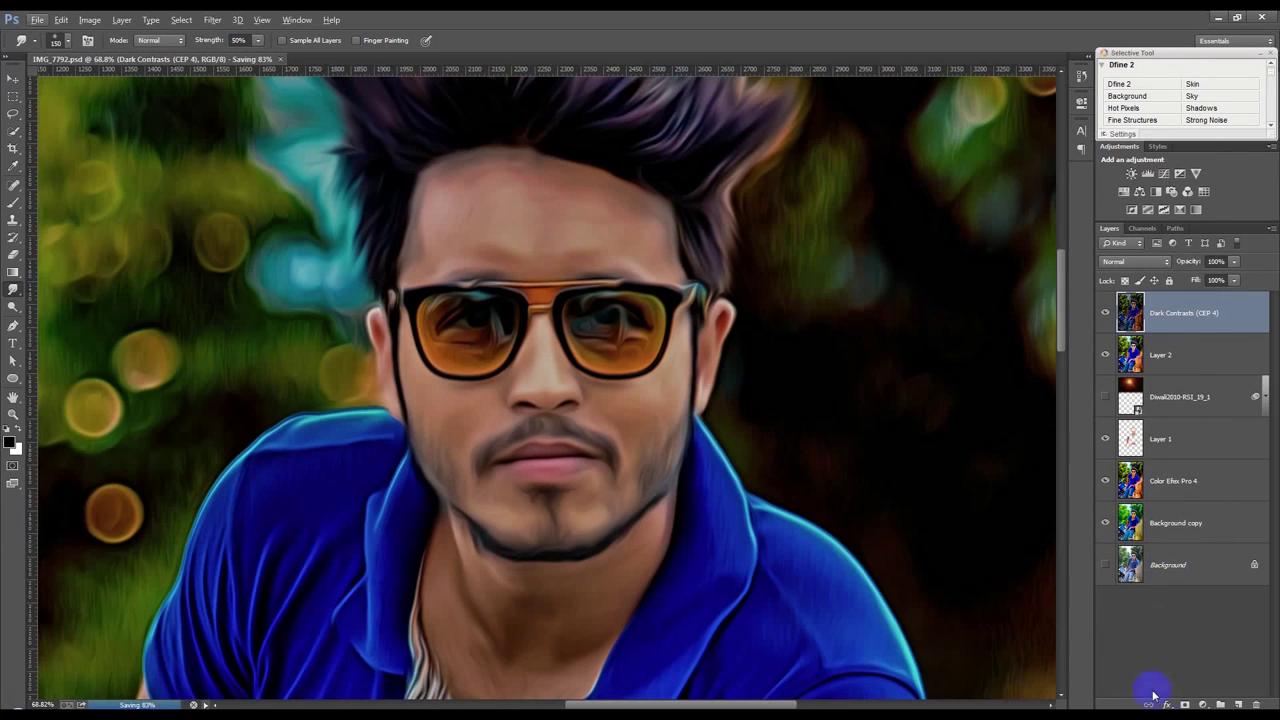
{"action": "left_click", "coordinate": [1184, 704]}
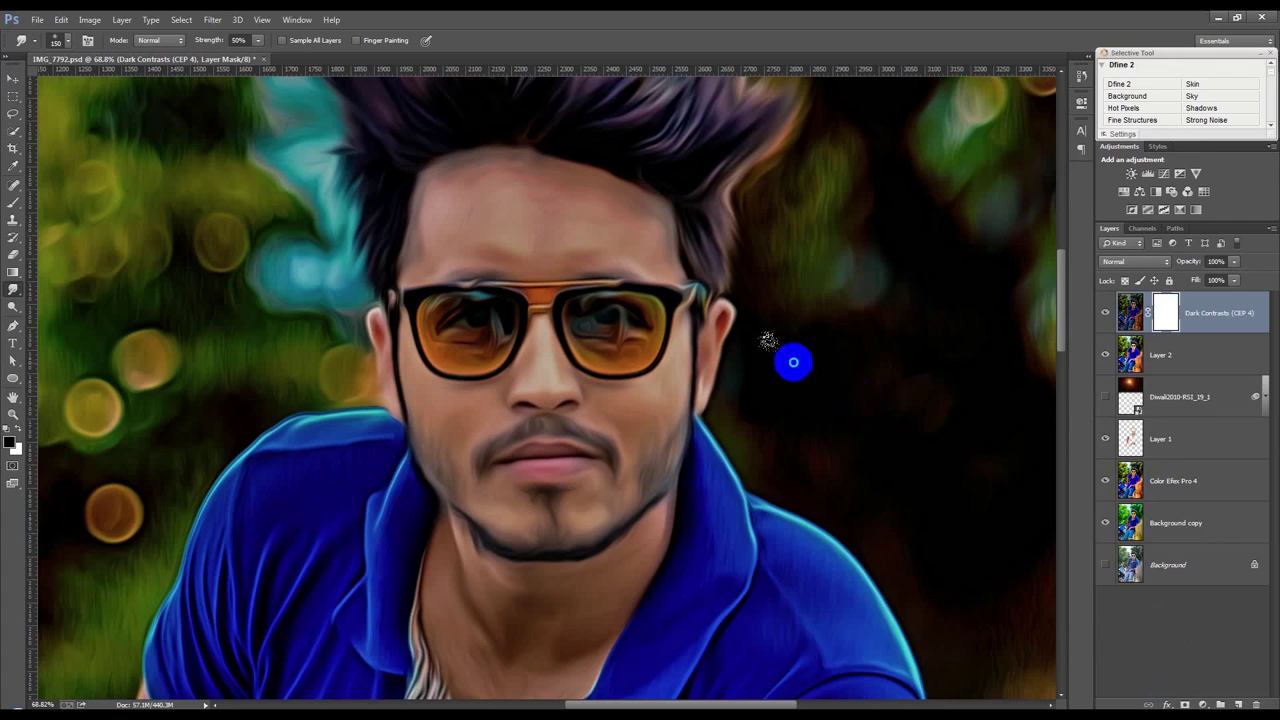
{"action": "right_click", "coordinate": [796, 364]}
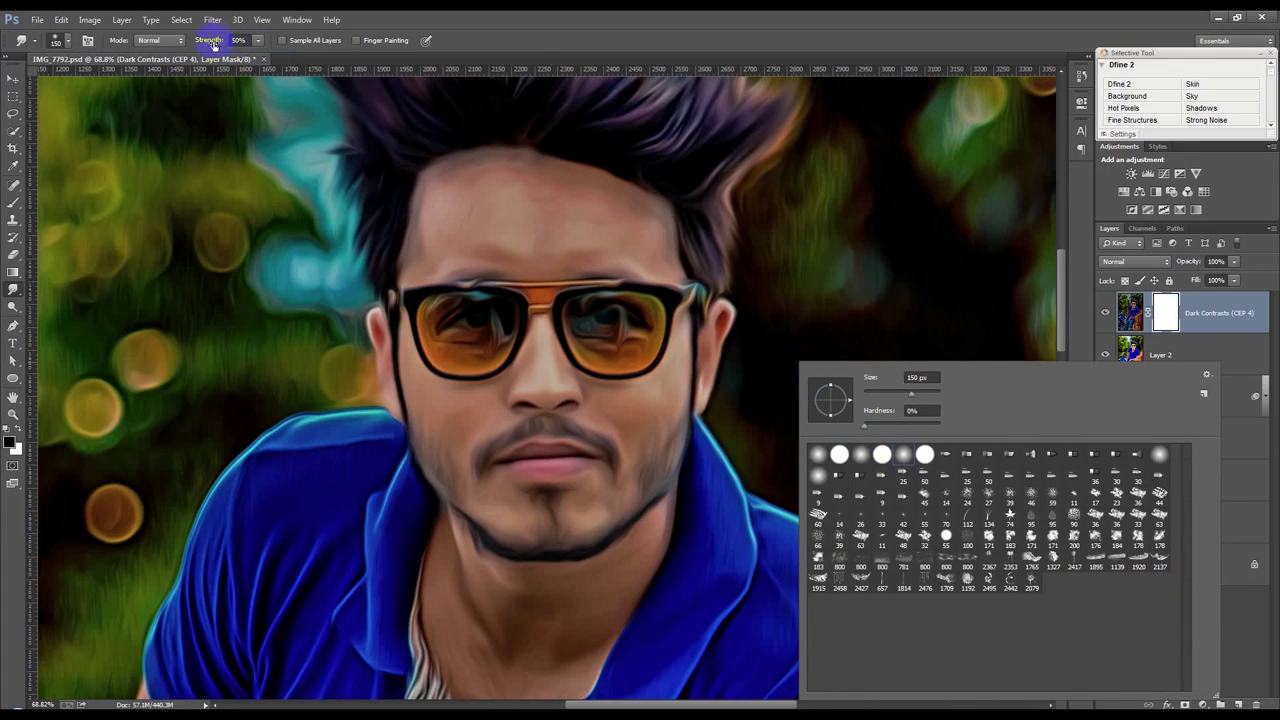
{"action": "left_click", "coordinate": [213, 44]}
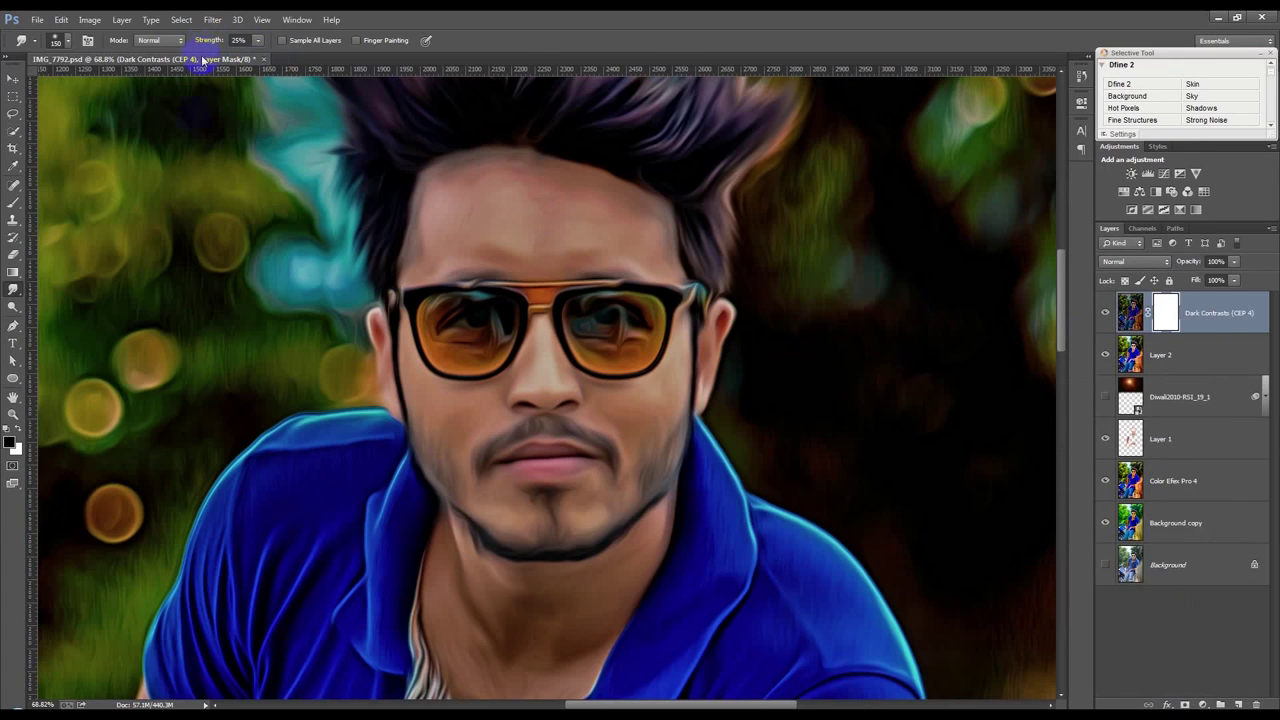
{"action": "left_click", "coordinate": [13, 202]}
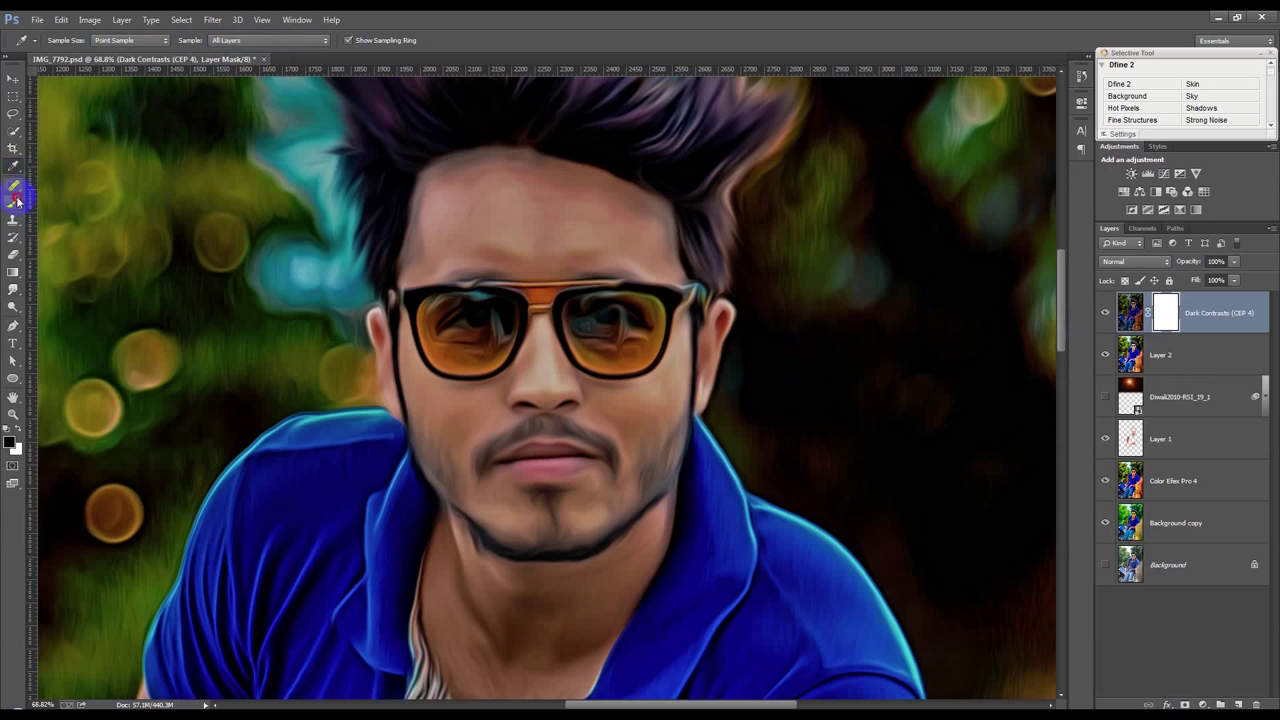
Set up a smaller soft round brush with 0% hardness at 50% opacity.
{"action": "right_click", "coordinate": [499, 216]}
{"action": "left_click", "coordinate": [603, 308]}
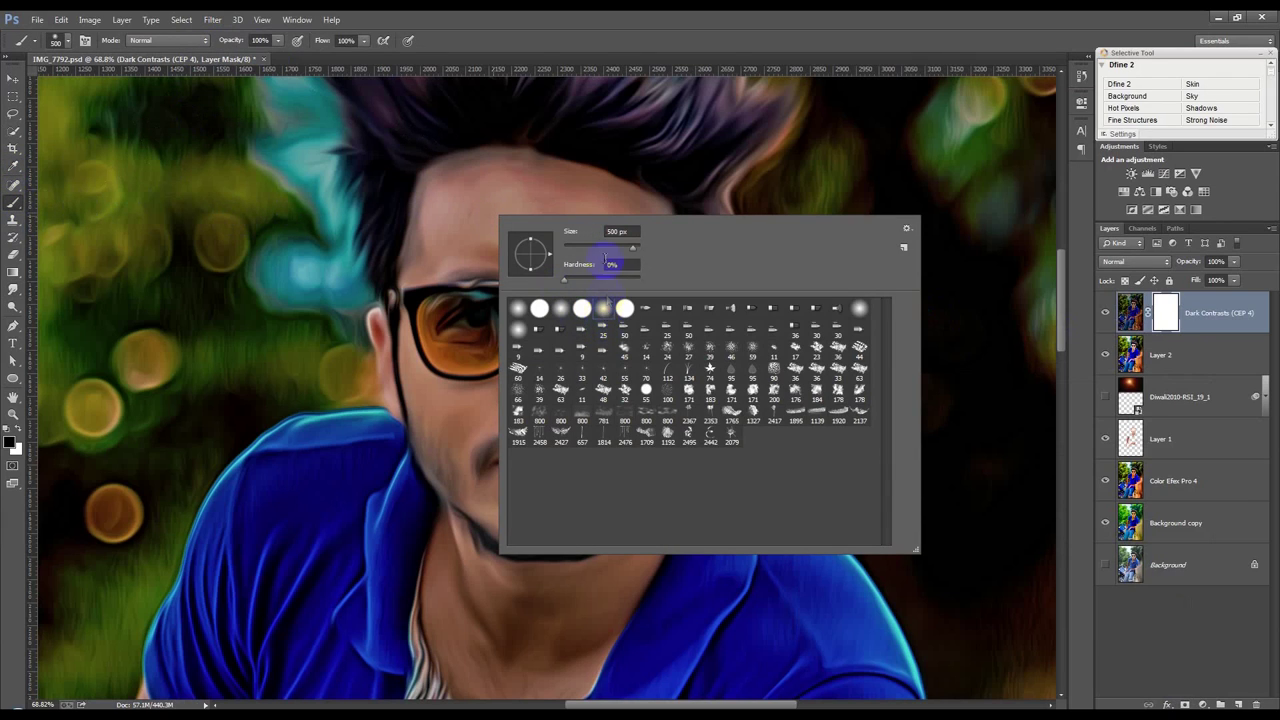
{"action": "left_click", "coordinate": [596, 250]}
{"action": "left_click", "coordinate": [236, 41]}
{"action": "type", "text": "50"}
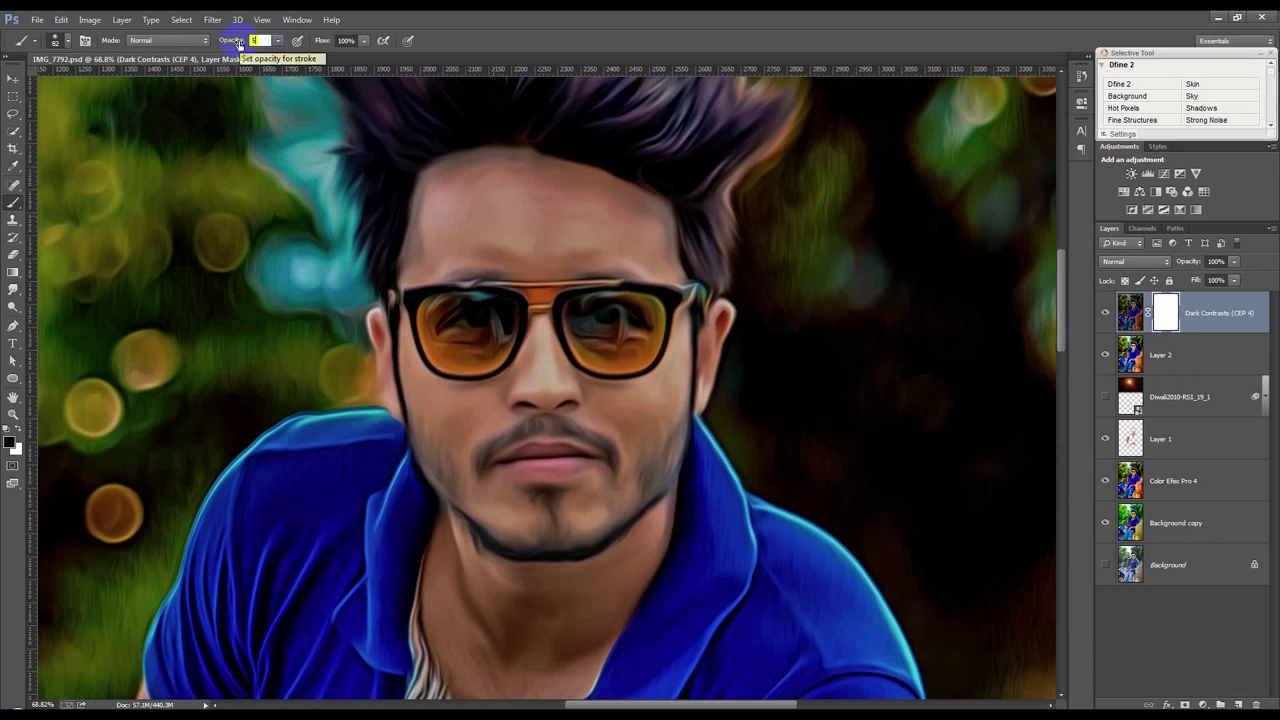
{"action": "key", "text": "Return"}
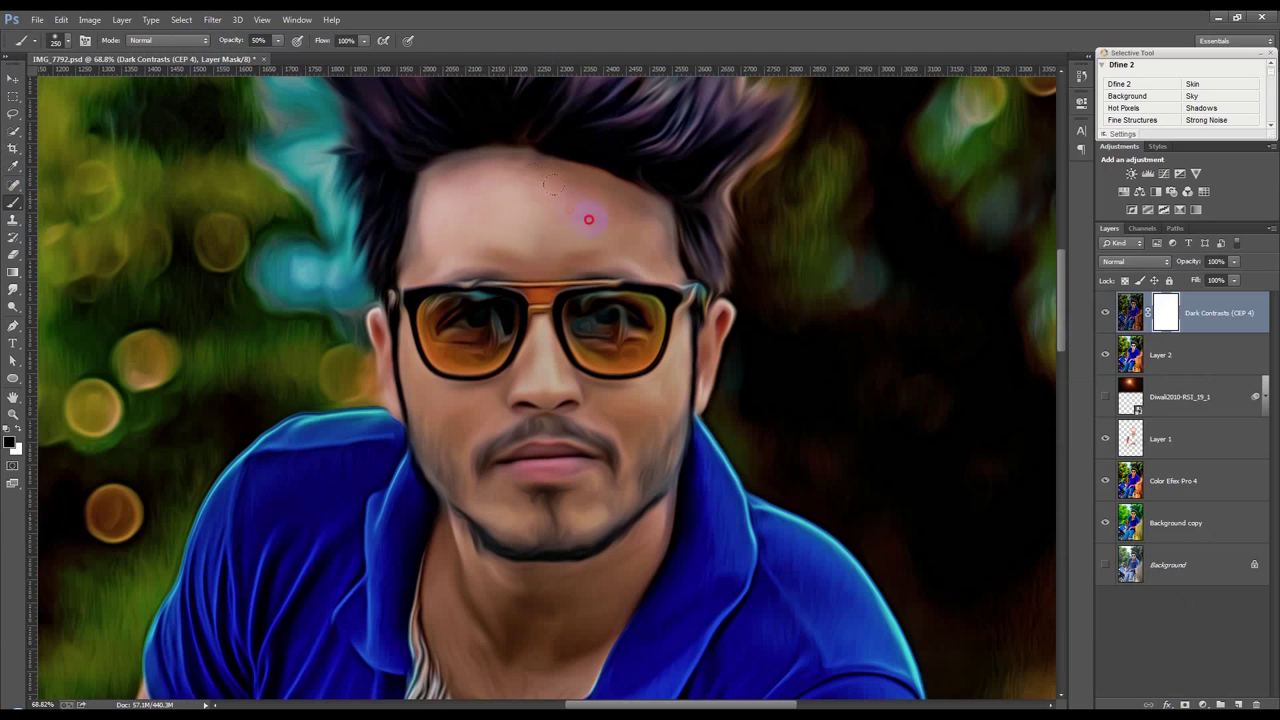
Paint the mask across the forehead, cheek and down toward the collar at brush size 400.
{"action": "left_click_drag", "start_coordinate": [452, 240], "coordinate": [646, 243]}
{"action": "mouse_move", "coordinate": [452, 304]}
{"action": "left_mouse_down"}
{"action": "mouse_move", "coordinate": [474, 395]}
{"action": "mouse_move", "coordinate": [543, 423]}
{"action": "mouse_move", "coordinate": [534, 377]}
{"action": "mouse_move", "coordinate": [651, 343]}
{"action": "mouse_move", "coordinate": [669, 281]}
{"action": "left_mouse_up"}
{"action": "scroll", "coordinate": [643, 383], "scroll_direction": "down", "scroll_amount": 3}
{"action": "key", "text": "bracketright"}
{"action": "key", "text": "bracketright"}
{"action": "key", "text": "bracketright"}
{"action": "mouse_move", "coordinate": [640, 335]}
{"action": "left_mouse_down"}
{"action": "mouse_move", "coordinate": [519, 498]}
{"action": "mouse_move", "coordinate": [457, 394]}
{"action": "mouse_move", "coordinate": [571, 429]}
{"action": "mouse_move", "coordinate": [531, 509]}
{"action": "mouse_move", "coordinate": [442, 391]}
{"action": "left_mouse_up"}
{"action": "scroll", "coordinate": [442, 391], "scroll_direction": "up", "scroll_amount": 1}
{"action": "scroll", "coordinate": [460, 393], "scroll_direction": "up", "scroll_amount": 1}
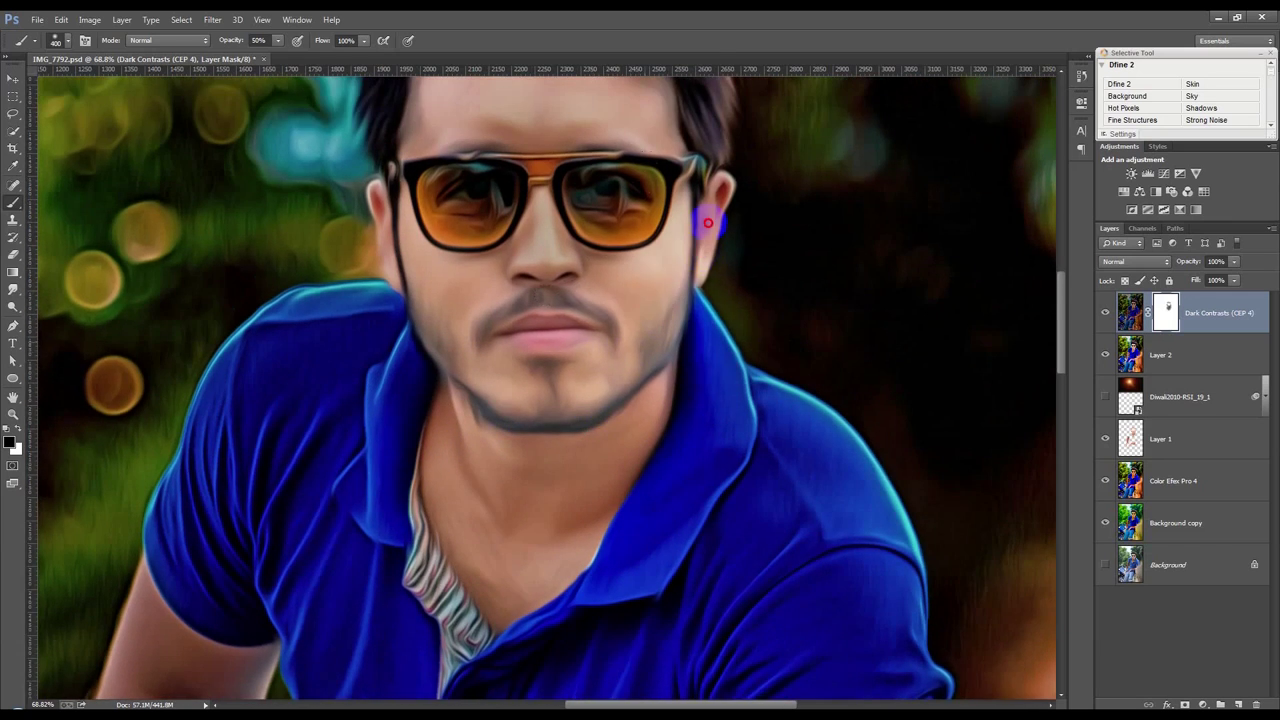
{"action": "scroll", "coordinate": [490, 395], "scroll_direction": "up", "scroll_amount": 1}
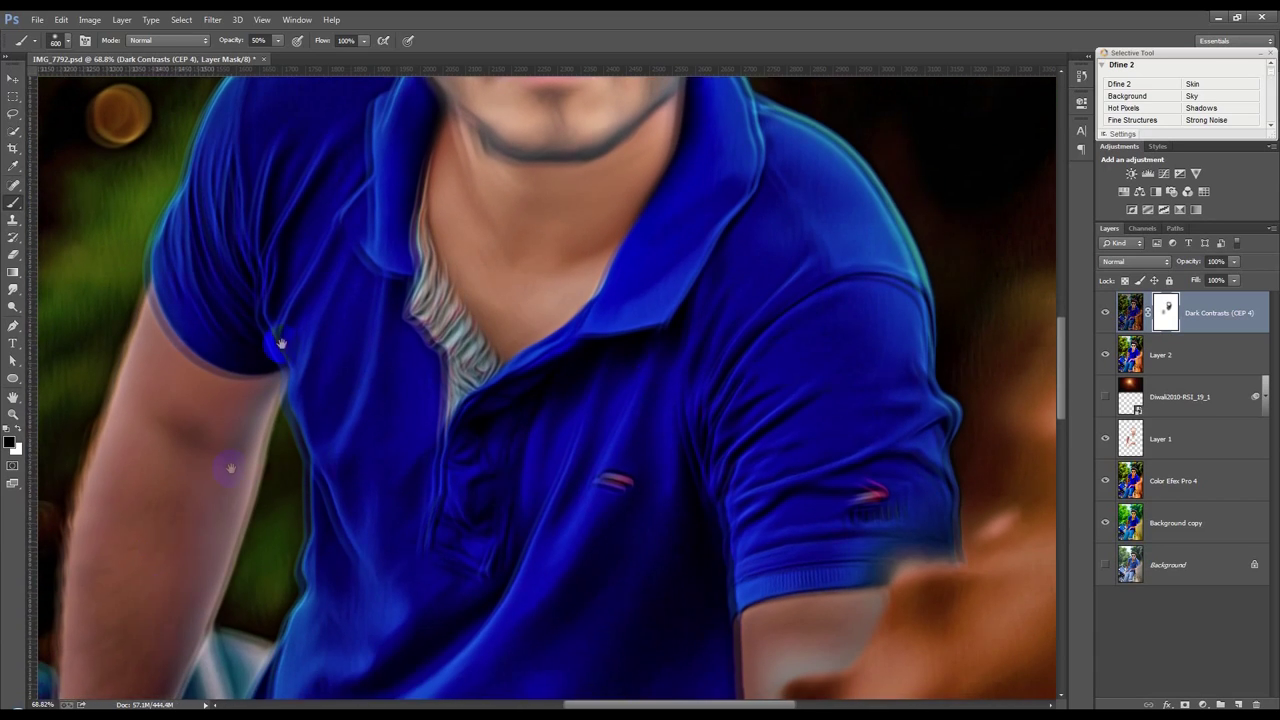
Reset colours to white and black and paint the mask over the shirt collar and arm.
{"action": "left_click_drag", "start_coordinate": [155, 556], "coordinate": [266, 350]}
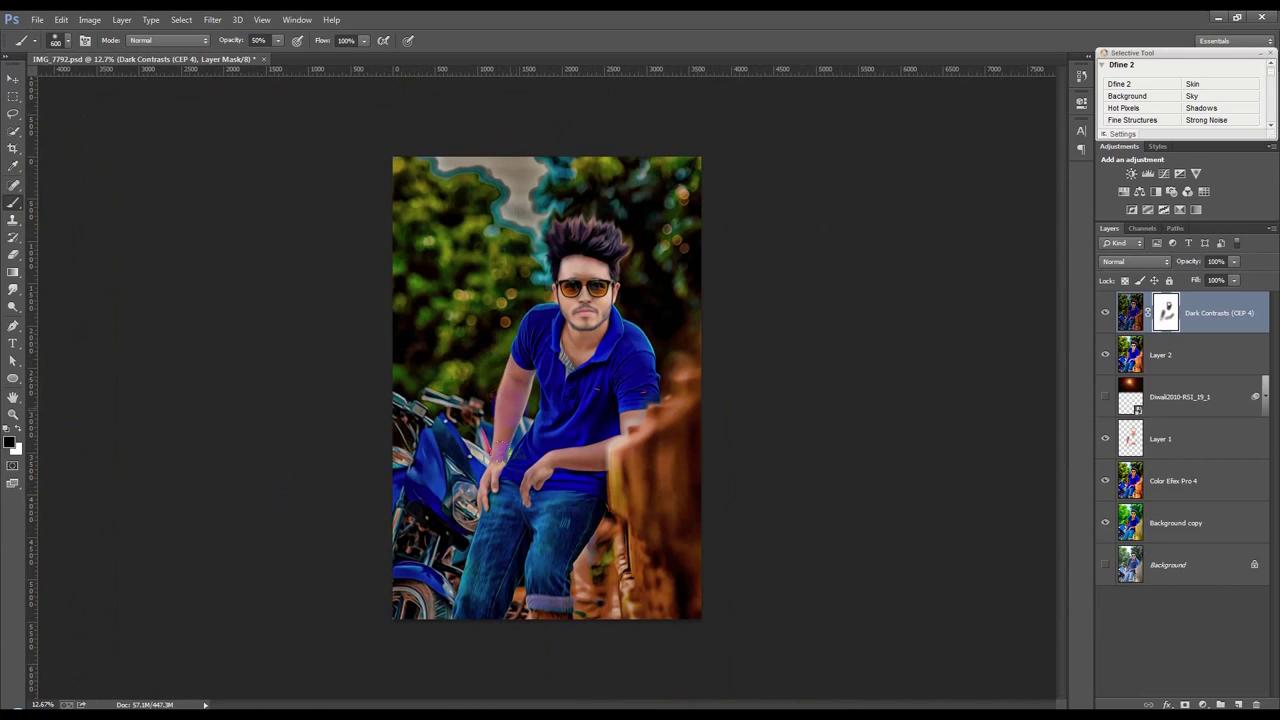
{"action": "scroll", "coordinate": [524, 476], "scroll_direction": "up", "scroll_amount": 2}
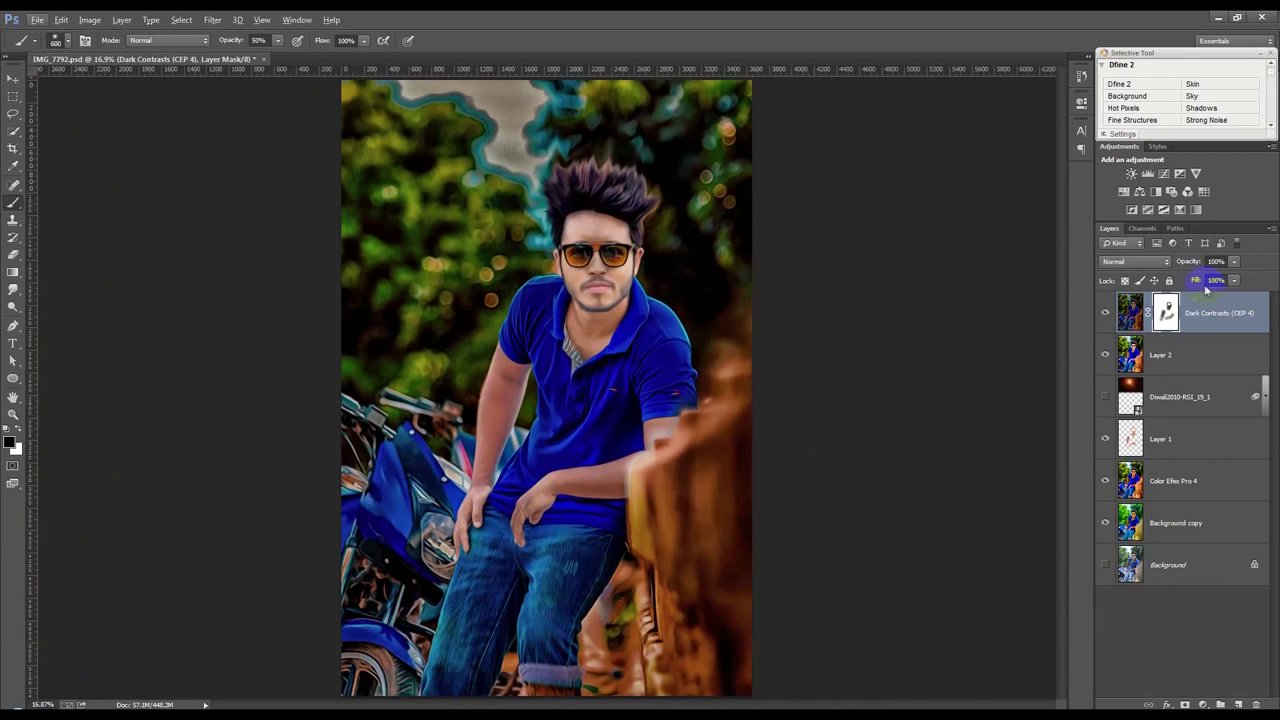
{"action": "scroll", "coordinate": [645, 337], "scroll_direction": "up", "scroll_amount": 2}
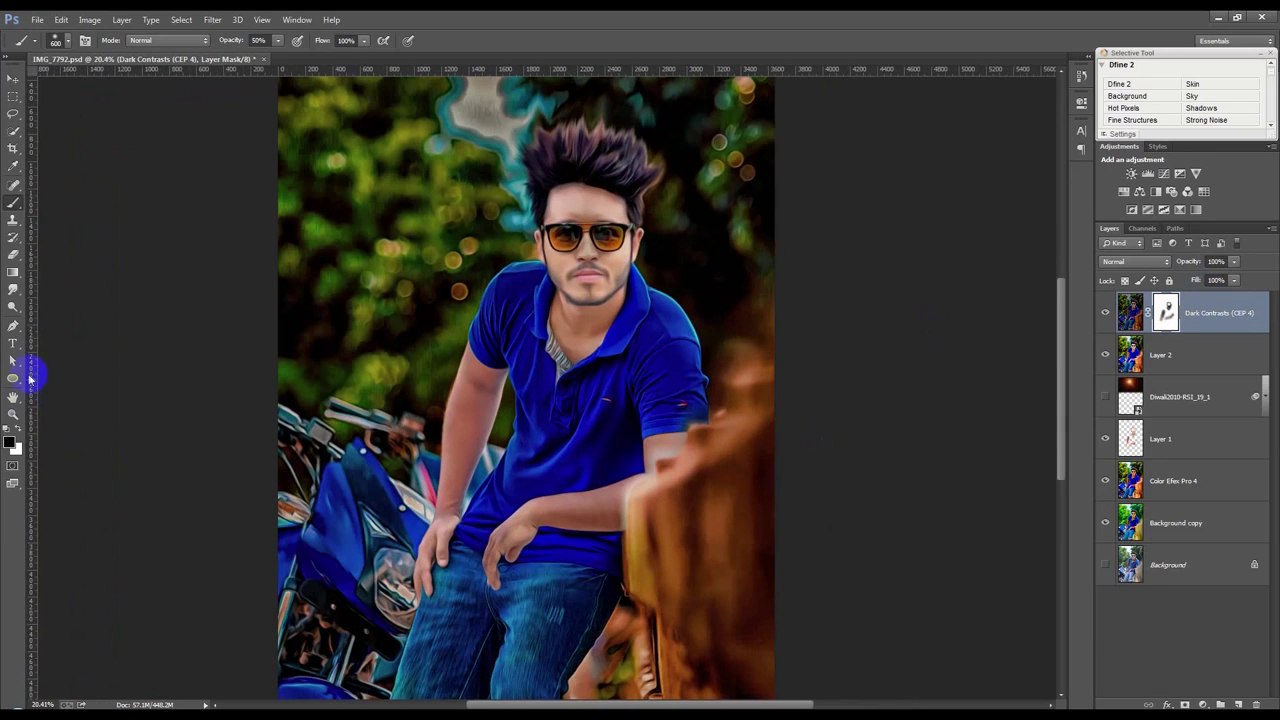
{"action": "left_click", "coordinate": [8, 428]}
{"action": "key", "text": "bracketright"}
{"action": "left_click", "coordinate": [578, 340]}
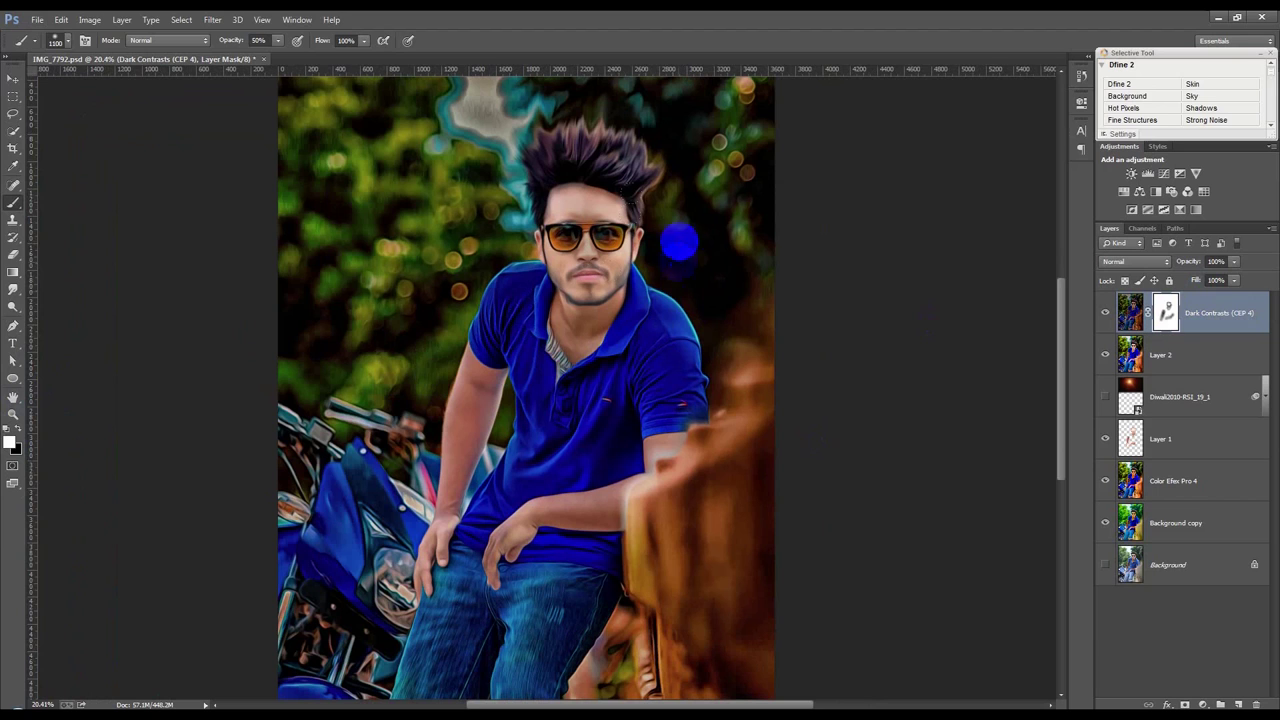
{"action": "left_click", "coordinate": [601, 321]}
{"action": "key", "text": "ctrl+minus"}
{"action": "key", "text": "ctrl+plus"}
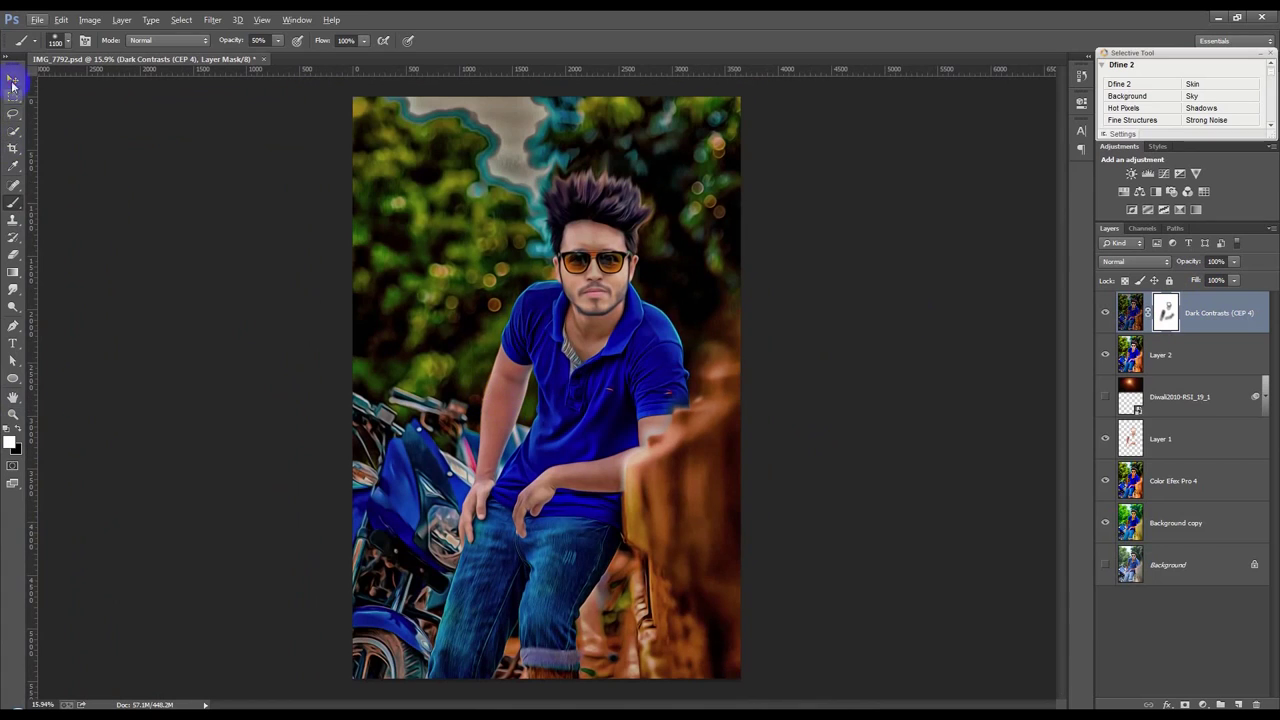
Move the Diwali2010 flare layer to the top, make it visible, and enlarge it.
{"action": "left_click", "coordinate": [12, 80]}
{"action": "scroll", "coordinate": [420, 325], "scroll_direction": "down", "scroll_amount": 2}
{"action": "left_click_drag", "start_coordinate": [1175, 387], "coordinate": [1153, 310]}
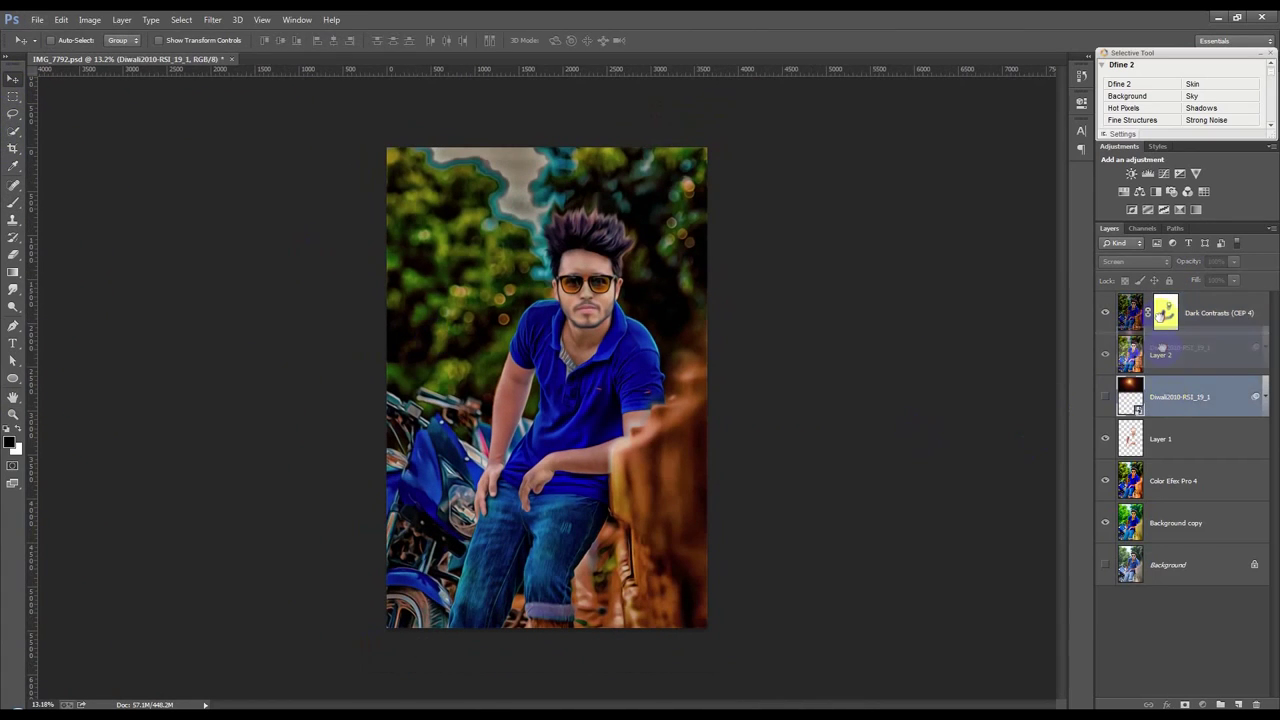
{"action": "left_click", "coordinate": [1104, 316]}
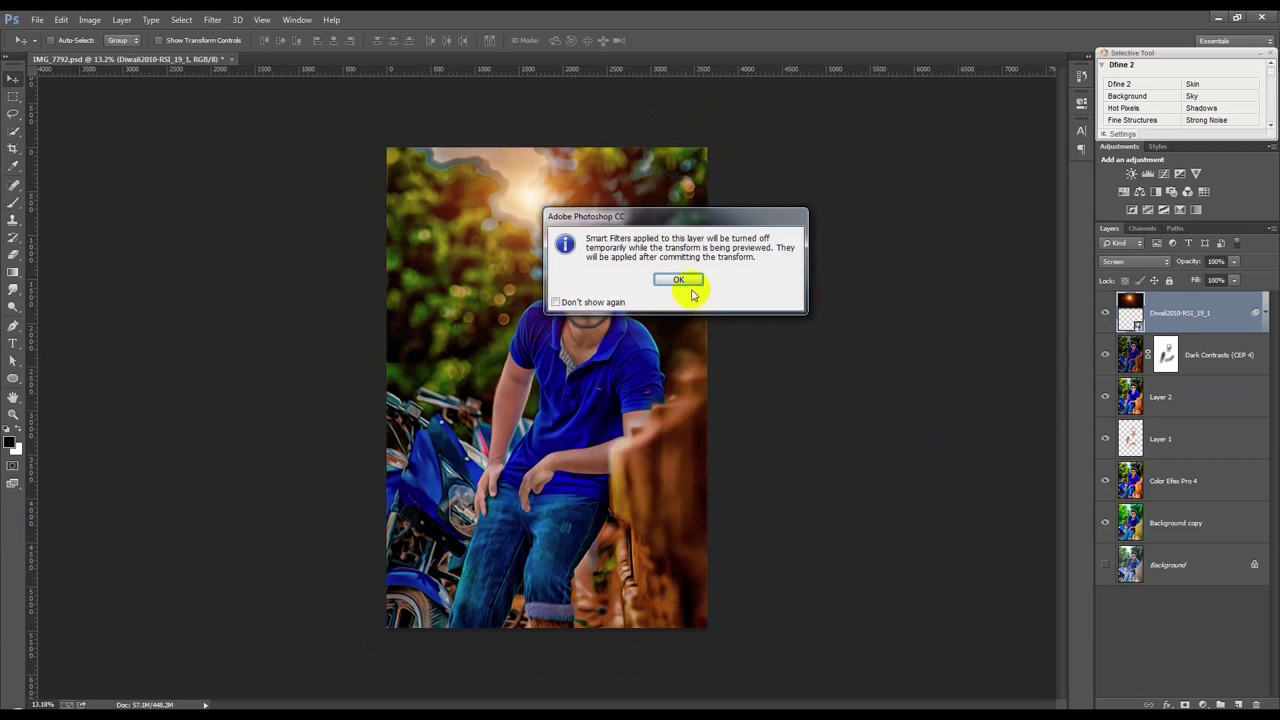
{"action": "left_click", "coordinate": [686, 278]}
{"action": "mouse_move", "coordinate": [760, 346]}
{"action": "left_mouse_down"}
{"action": "mouse_move", "coordinate": [745, 318]}
{"action": "mouse_move", "coordinate": [875, 393]}
{"action": "left_mouse_up"}
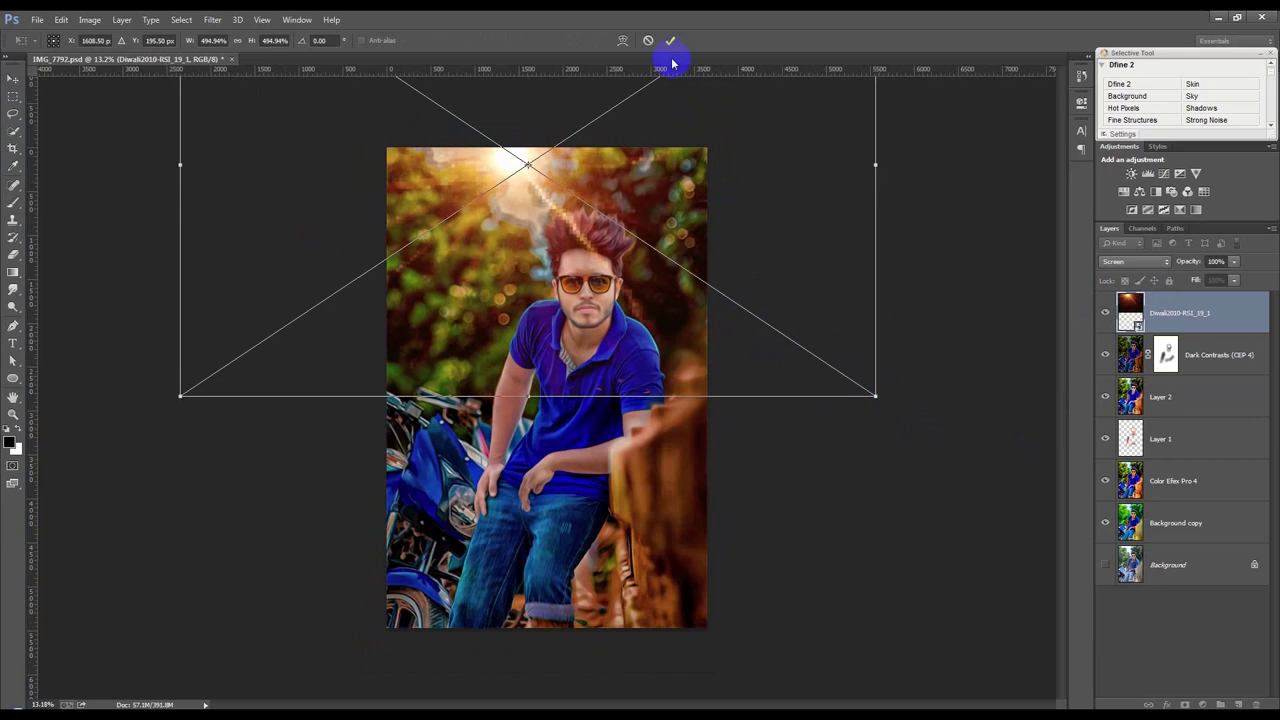
{"action": "key", "text": "Return"}
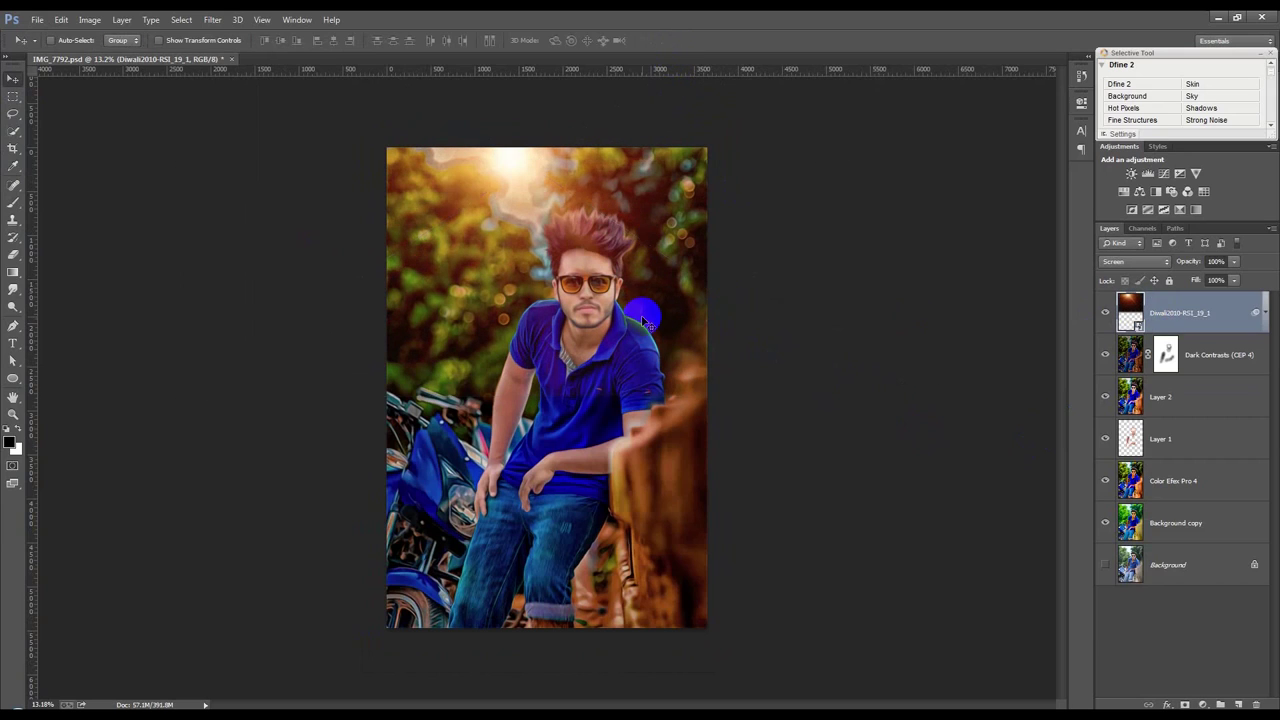
Resize the flare to about 318%, shift it off the sunglasses, and stamp visible into Layer 3.
{"action": "key", "text": "ctrl+plus"}
{"action": "left_click_drag", "start_coordinate": [597, 230], "coordinate": [600, 262]}
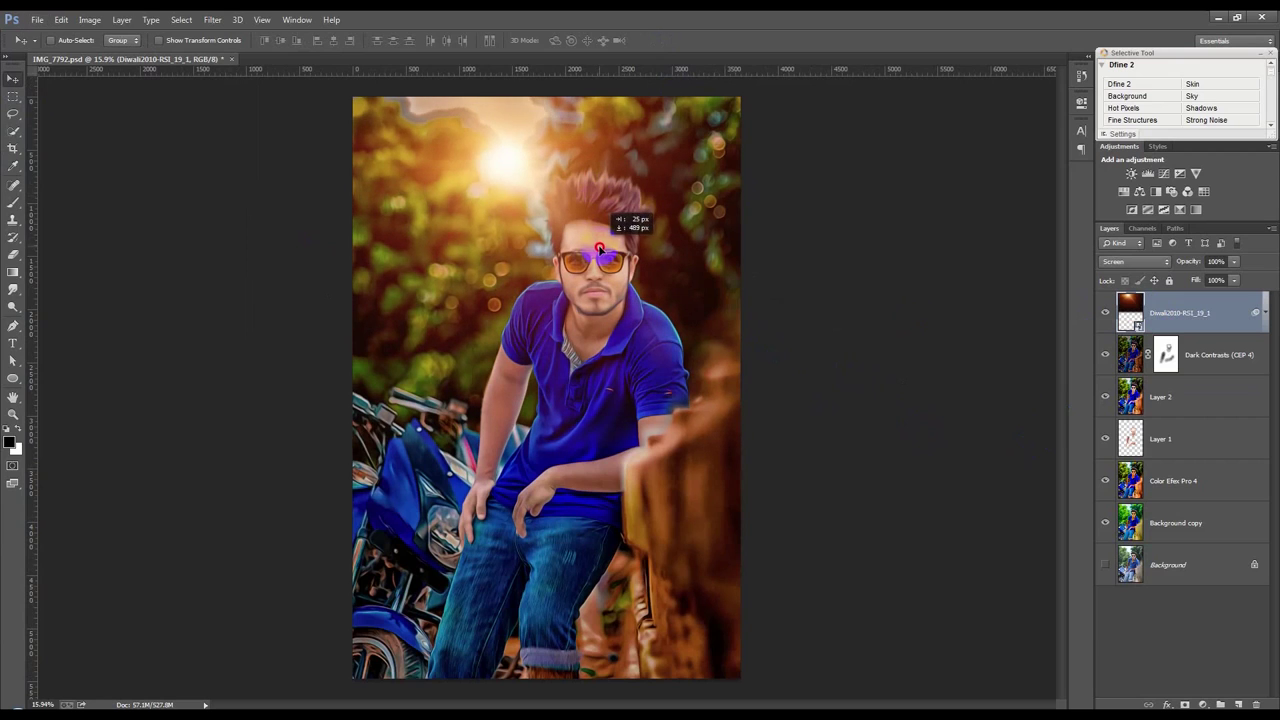
{"action": "key", "text": "ctrl+minus"}
{"action": "key", "text": "ctrl+t"}
{"action": "left_click_drag", "start_coordinate": [834, 413], "coordinate": [753, 355]}
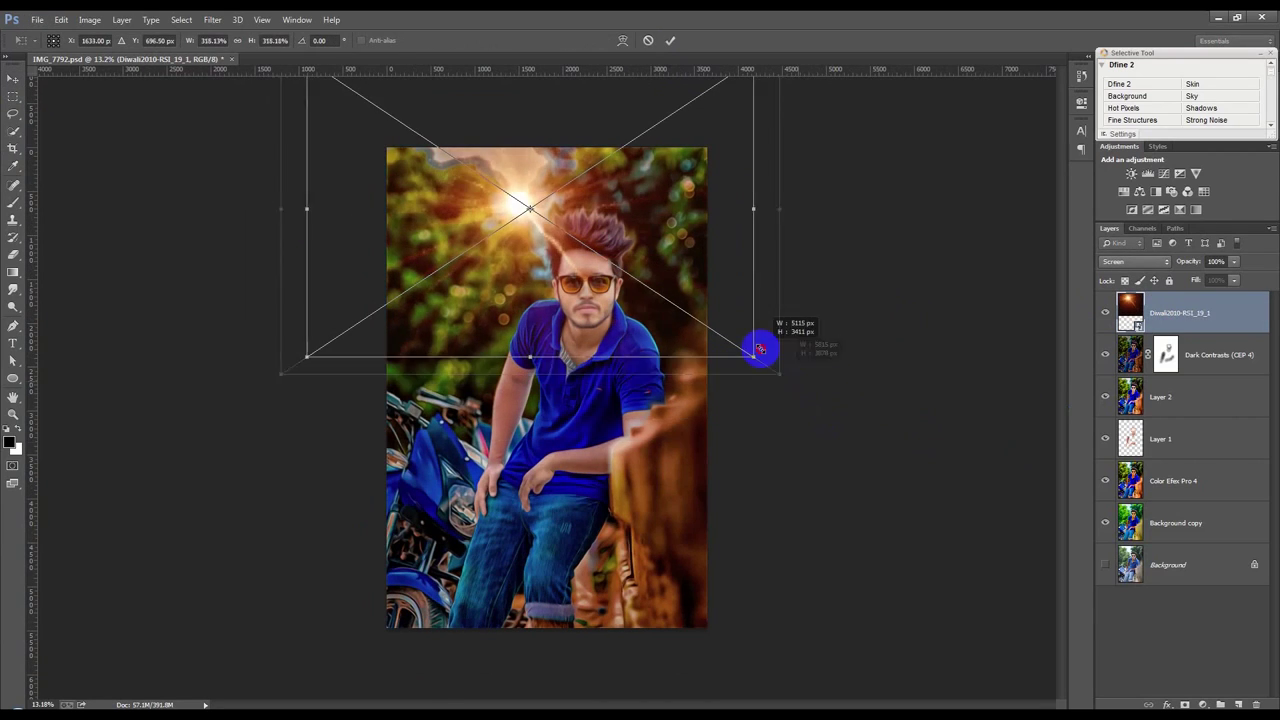
{"action": "left_click", "coordinate": [671, 41]}
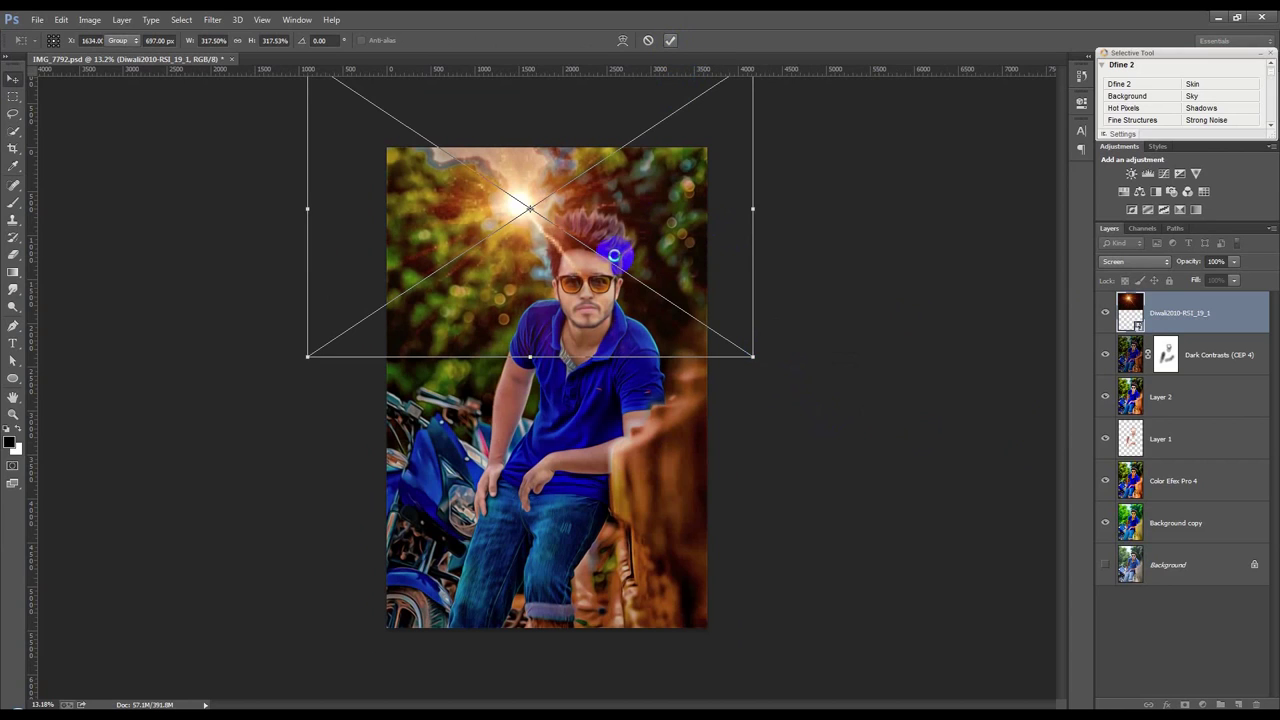
{"action": "key", "text": "ctrl+0"}
{"action": "left_click_drag", "start_coordinate": [619, 262], "coordinate": [763, 326]}
{"action": "key", "text": "ctrl+shift+alt+e"}
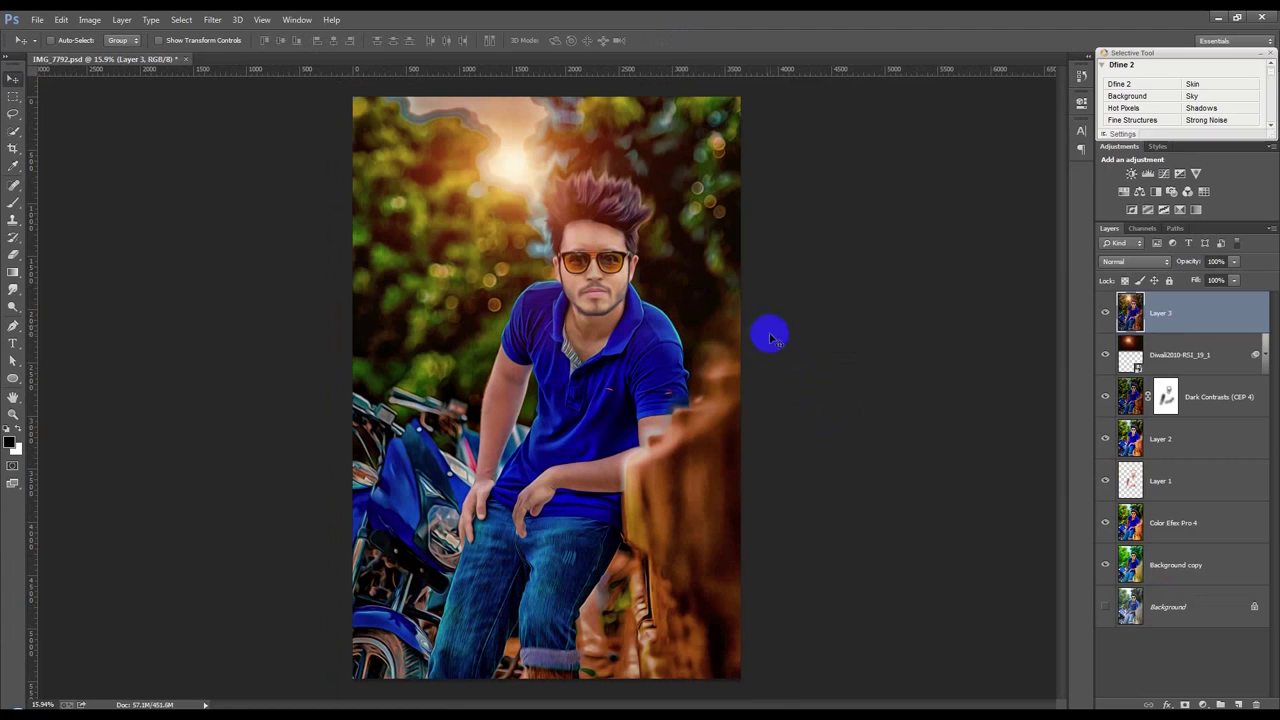
{"action": "left_click", "coordinate": [211, 20]}
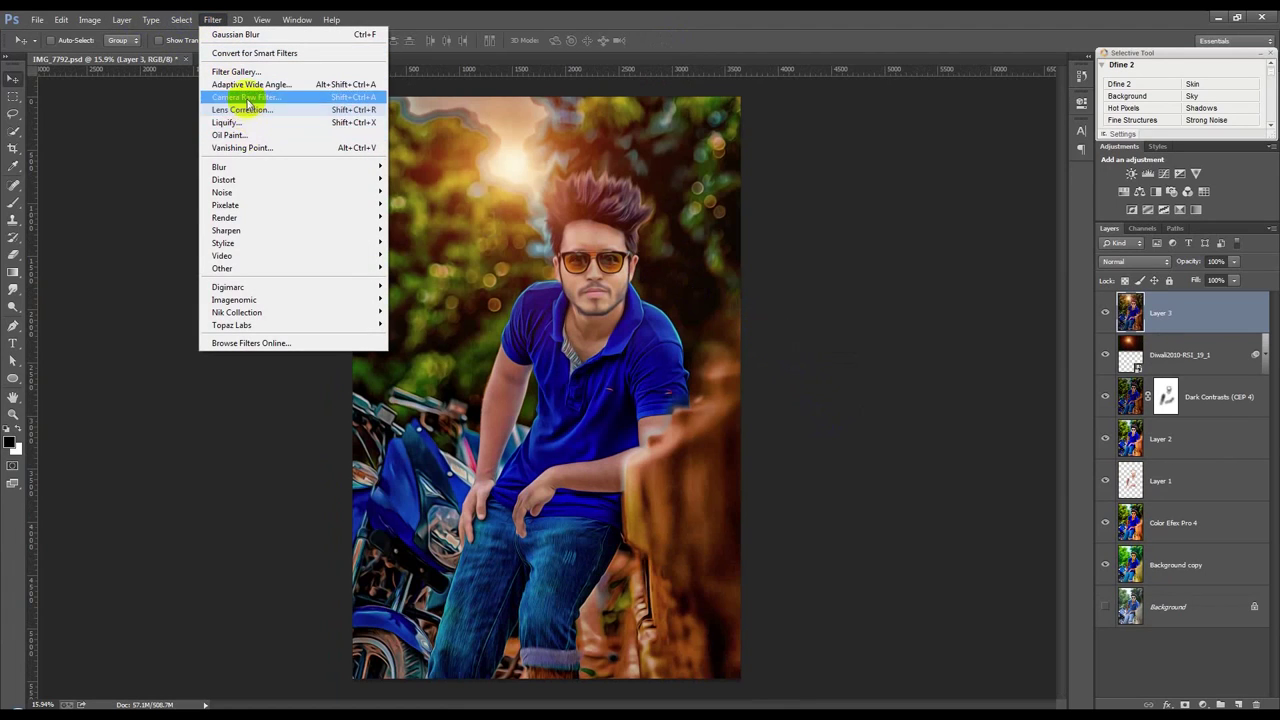
Apply Camera Raw with Whites +54, Clarity +33, Vibrance +52, raised Highlights and a corner vignette.
{"action": "left_click", "coordinate": [246, 97]}
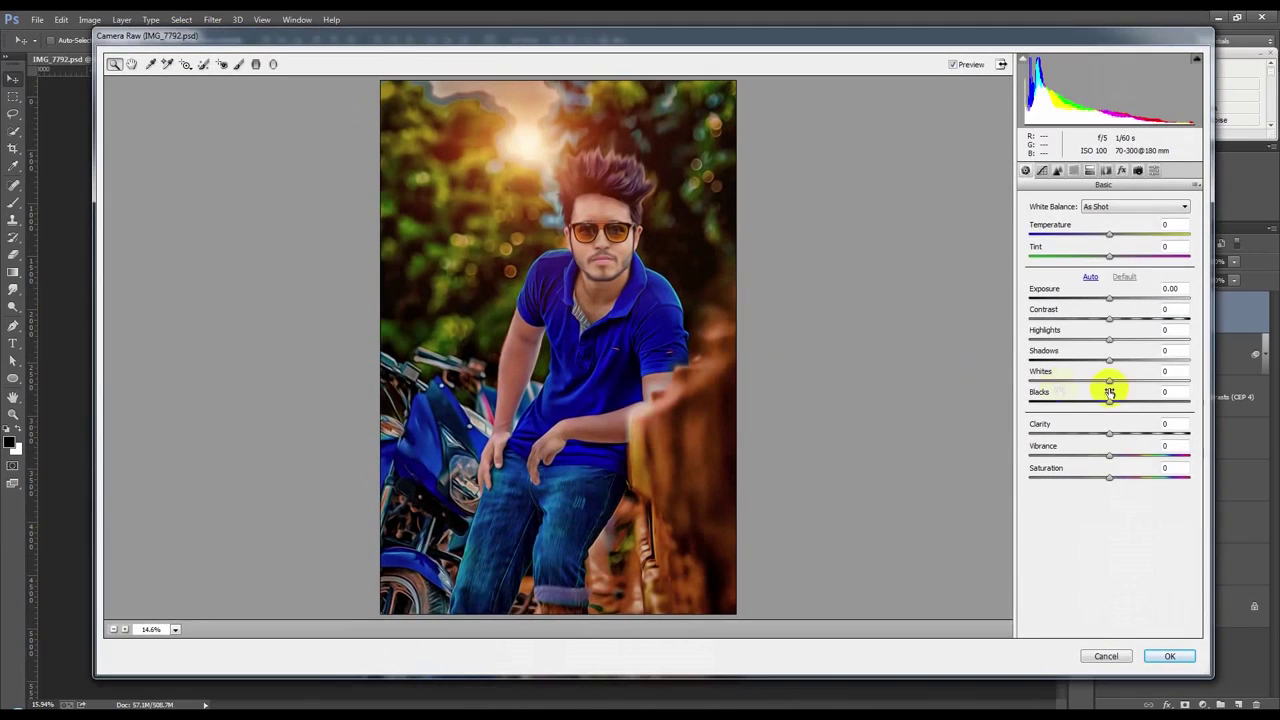
{"action": "left_click_drag", "start_coordinate": [1109, 381], "coordinate": [1151, 380]}
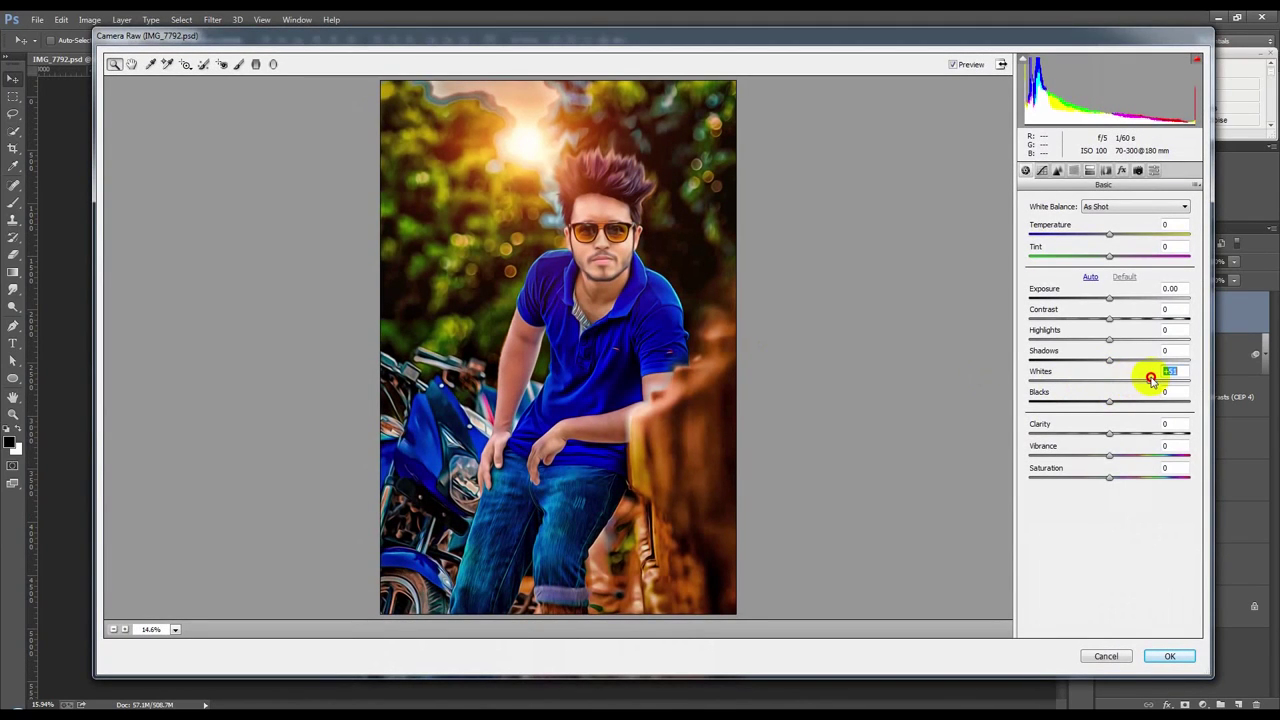
{"action": "left_click_drag", "start_coordinate": [1110, 433], "coordinate": [1133, 433]}
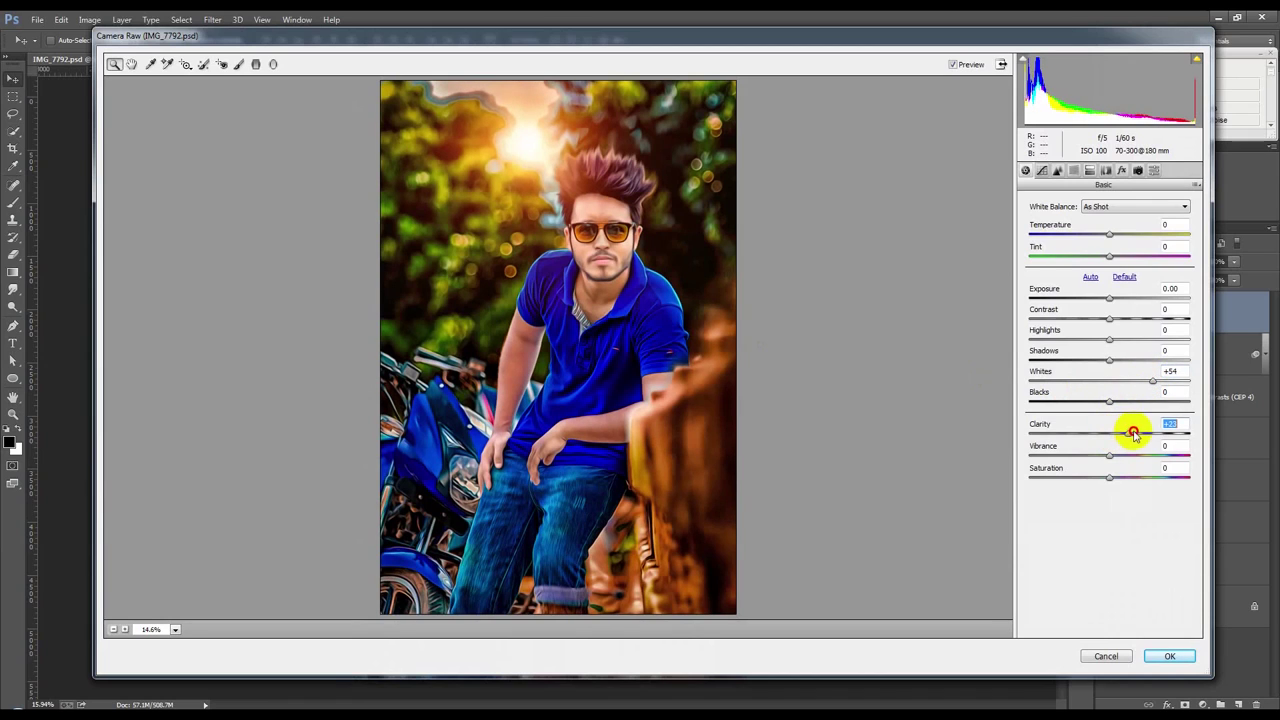
{"action": "mouse_move", "coordinate": [1109, 455]}
{"action": "left_mouse_down"}
{"action": "mouse_move", "coordinate": [1137, 449]}
{"action": "mouse_move", "coordinate": [1086, 466]}
{"action": "mouse_move", "coordinate": [1153, 459]}
{"action": "left_mouse_up"}
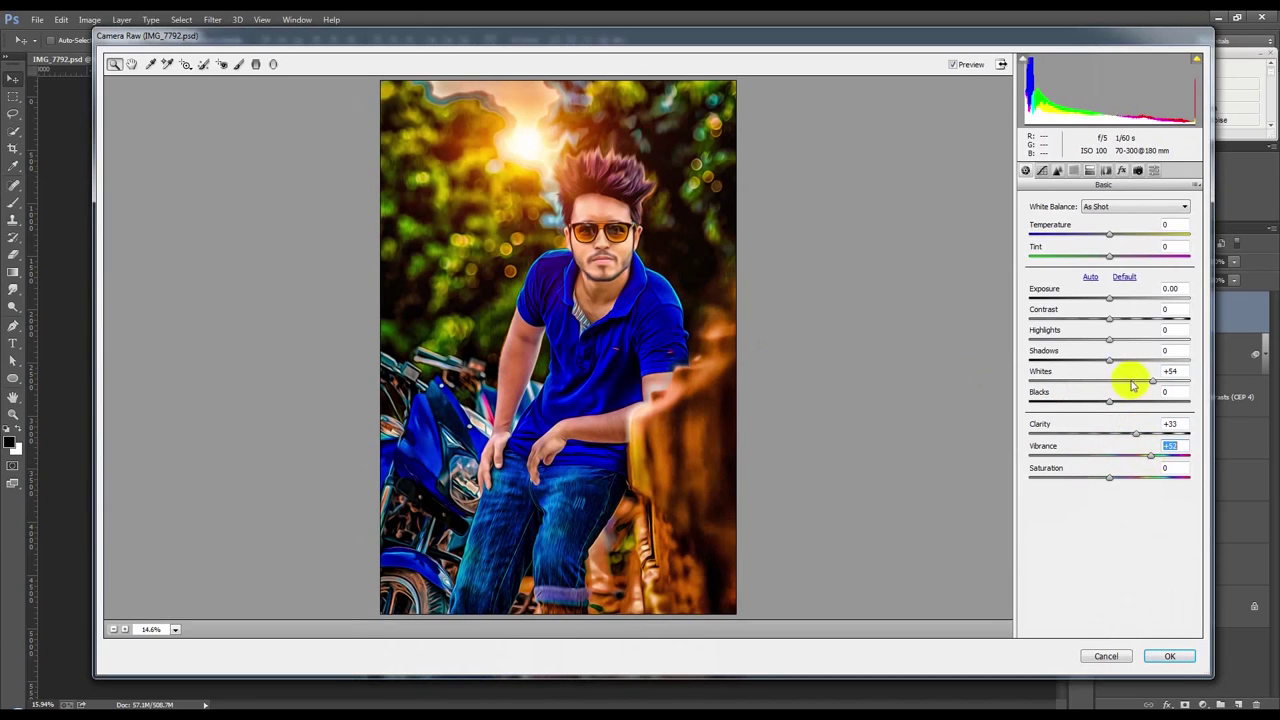
{"action": "left_click_drag", "start_coordinate": [1112, 342], "coordinate": [1152, 344]}
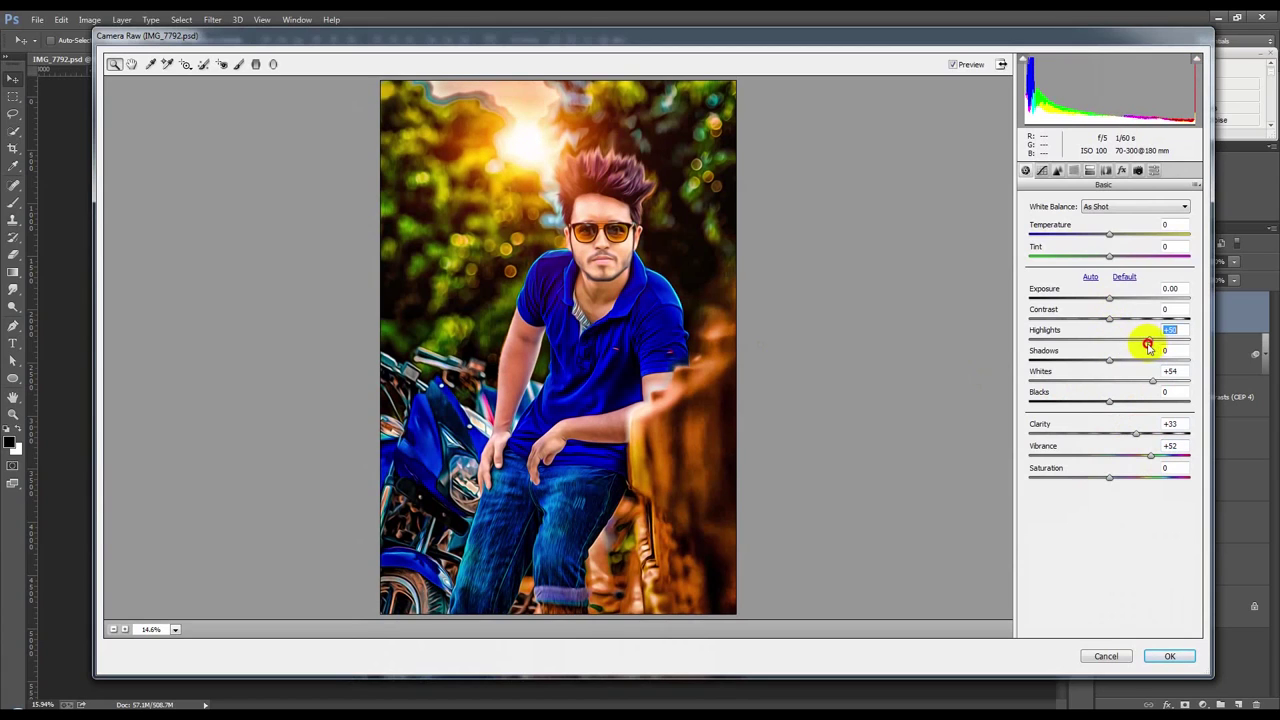
{"action": "left_click", "coordinate": [1121, 170]}
{"action": "left_click_drag", "start_coordinate": [1112, 343], "coordinate": [1103, 346]}
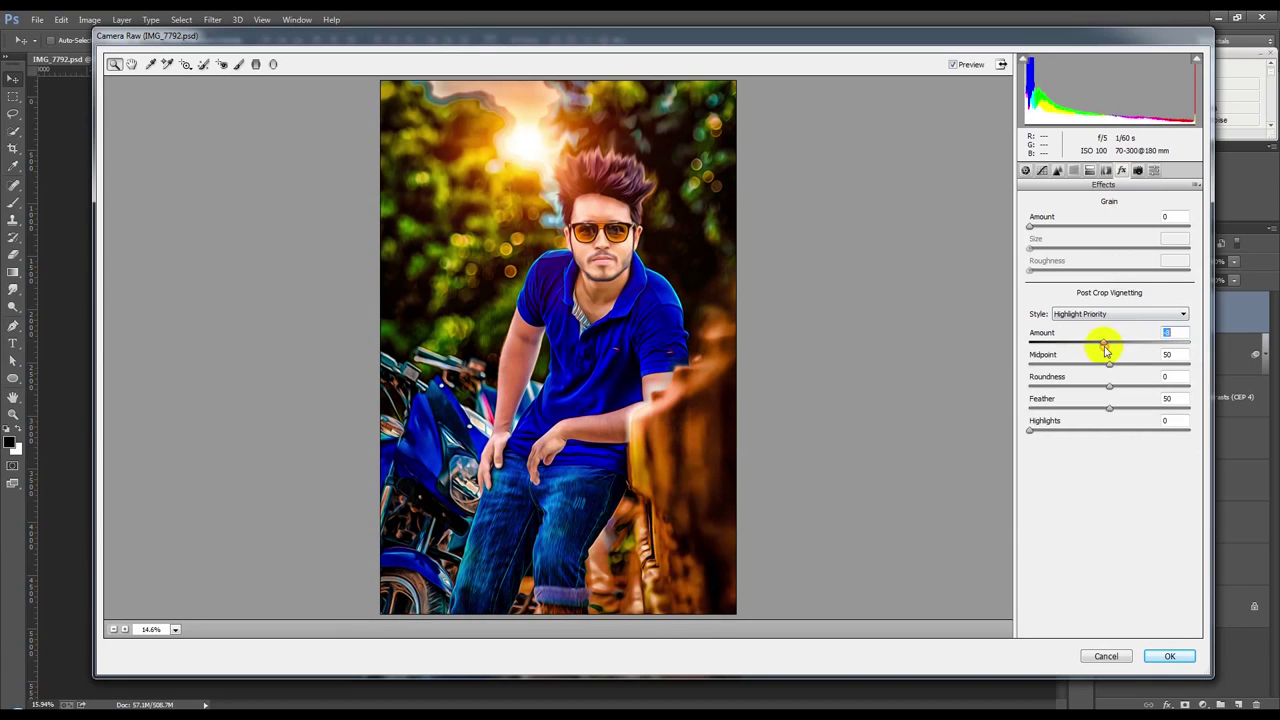
{"action": "left_click", "coordinate": [1166, 656]}
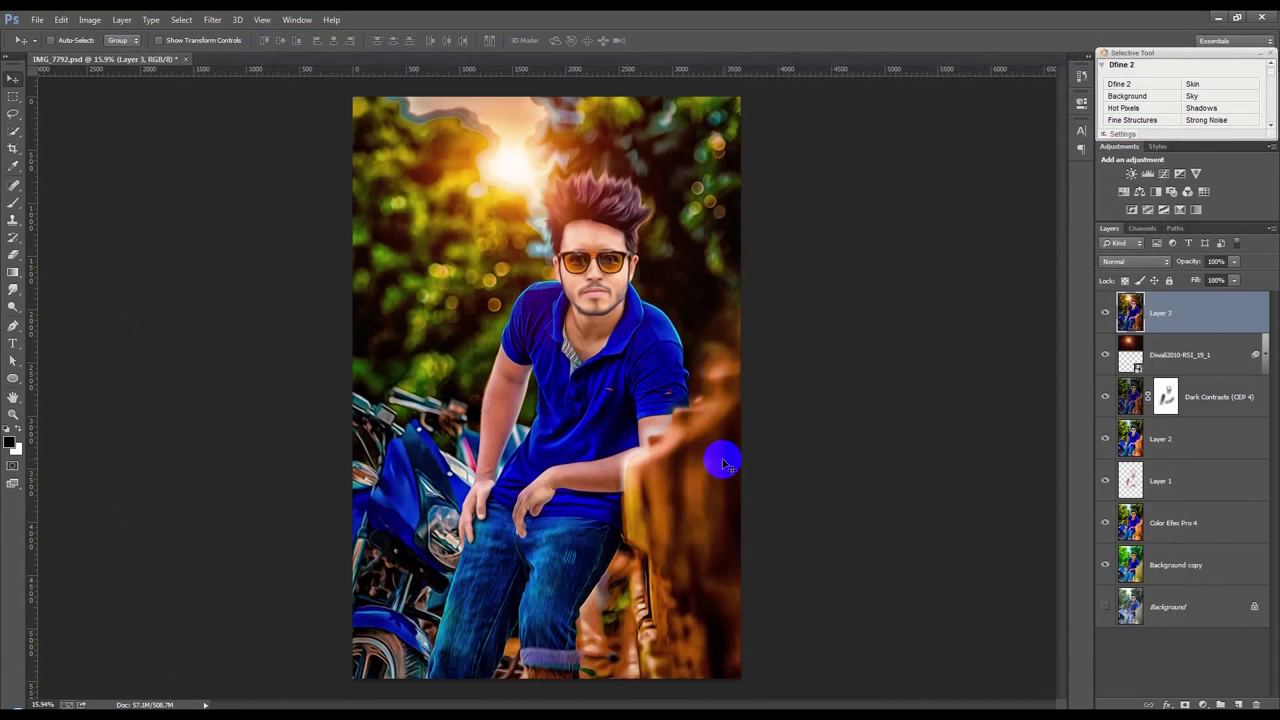